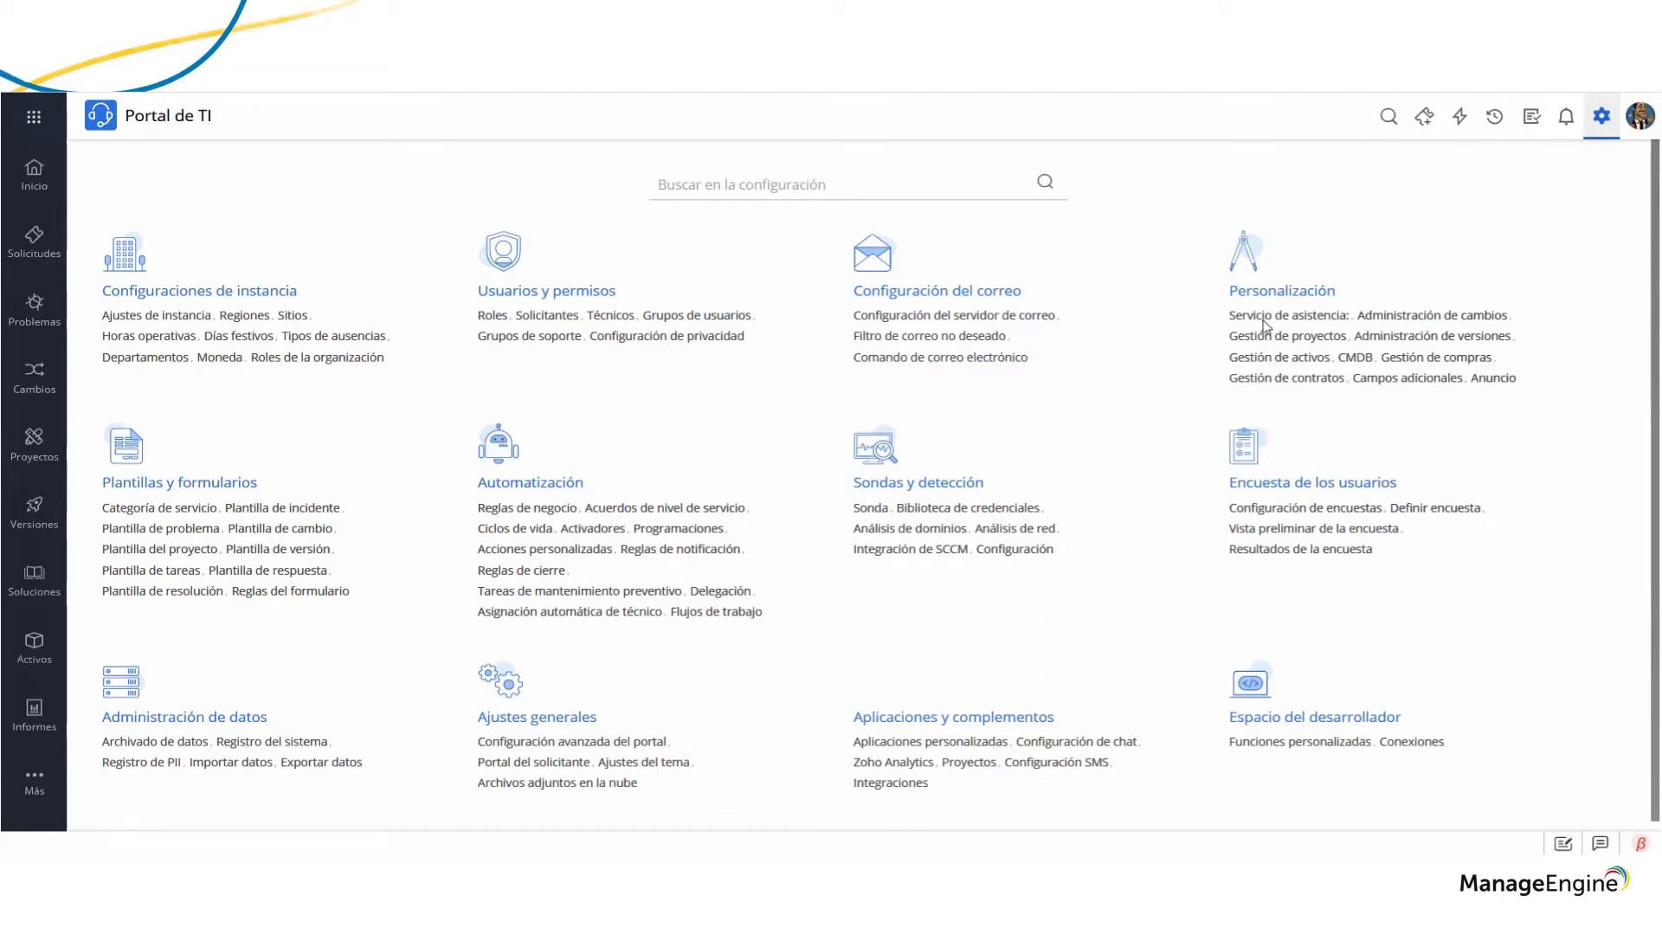
Open the change management customization settings and examine the new change type form with its color and pre-approval options, without saving
{"action": "left_click", "coordinate": [1448, 317]}
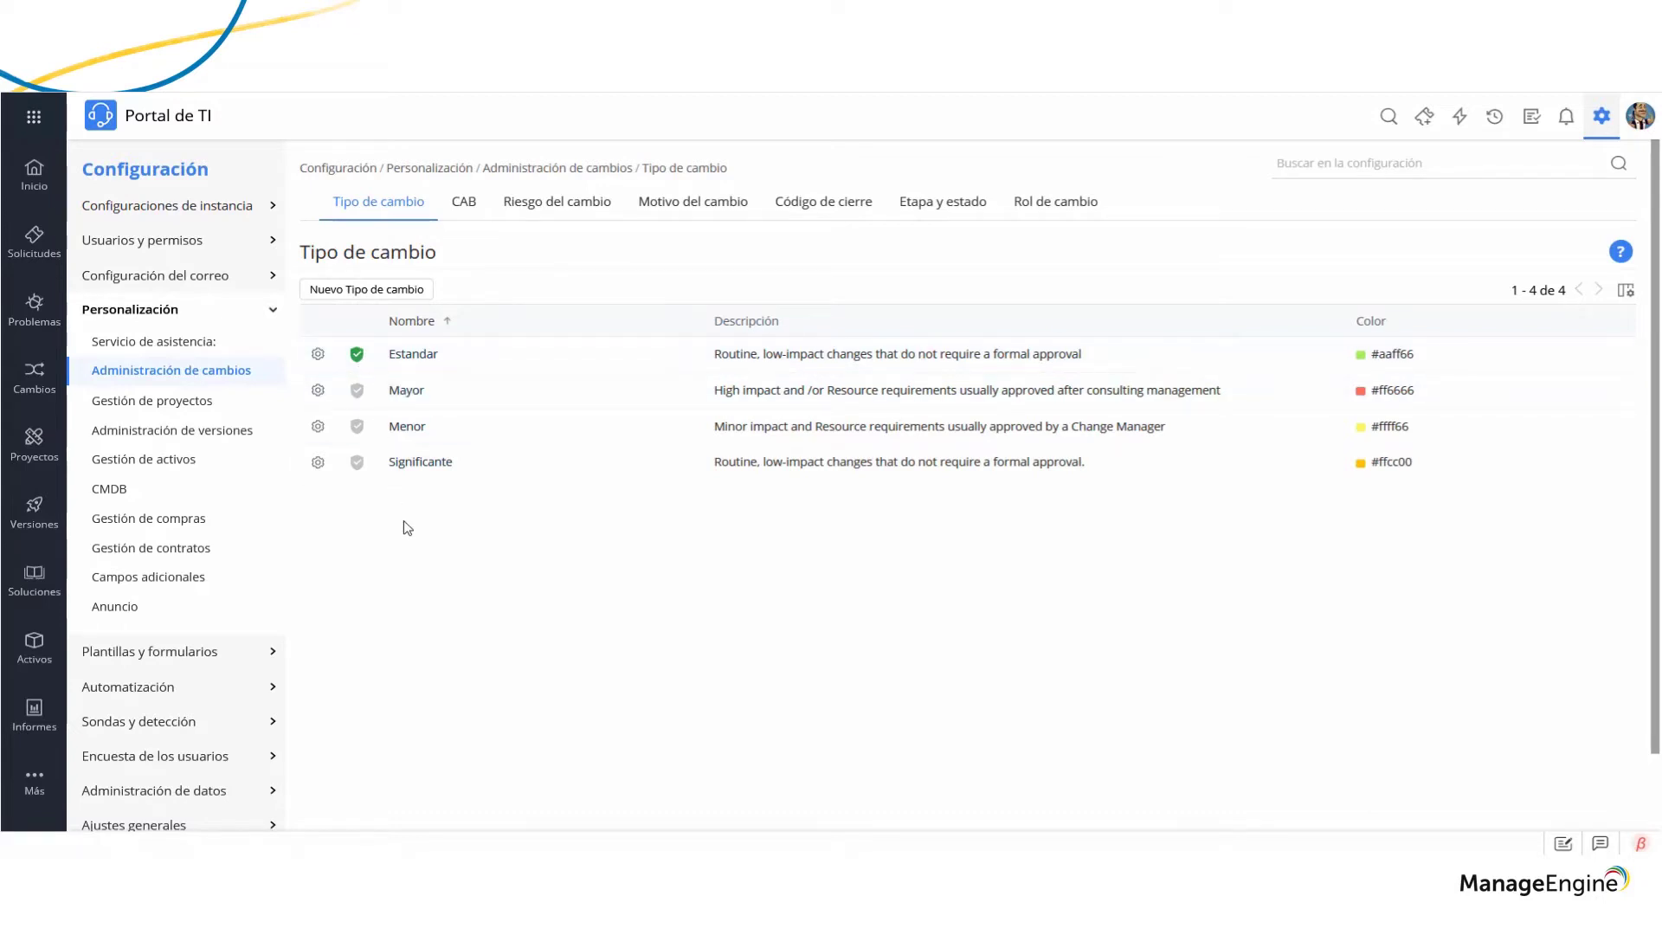
{"action": "left_click", "coordinate": [419, 290]}
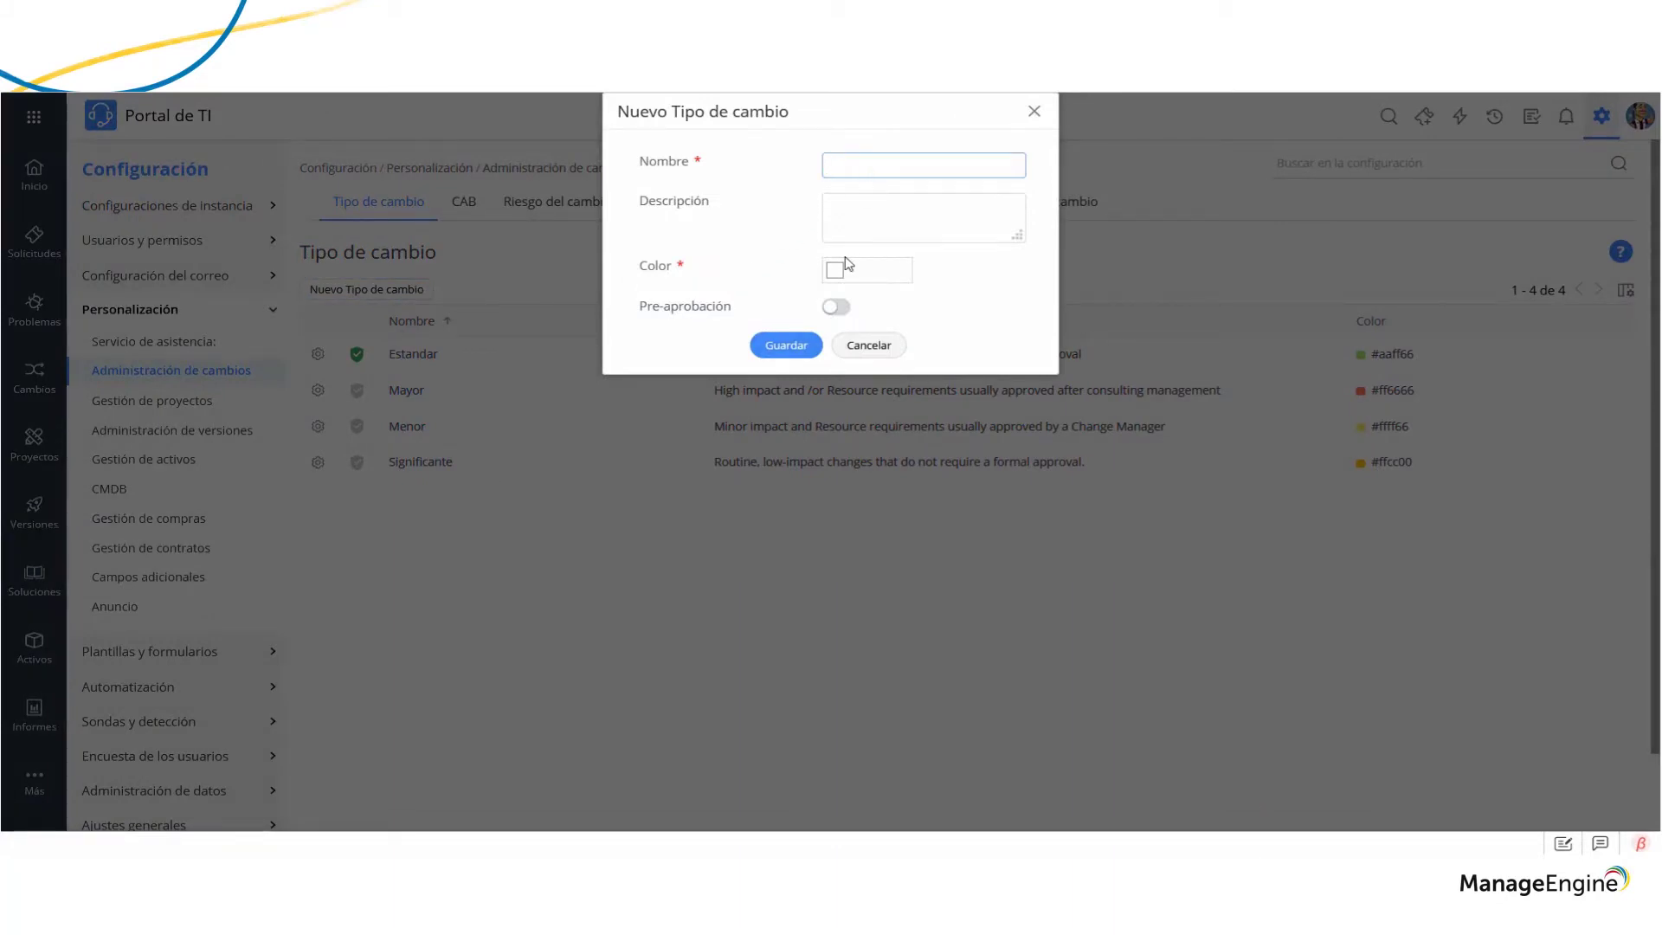
{"action": "left_click", "coordinate": [830, 274]}
{"action": "left_click", "coordinate": [830, 275]}
{"action": "left_click", "coordinate": [836, 308]}
{"action": "left_click", "coordinate": [841, 314]}
{"action": "left_click", "coordinate": [865, 346]}
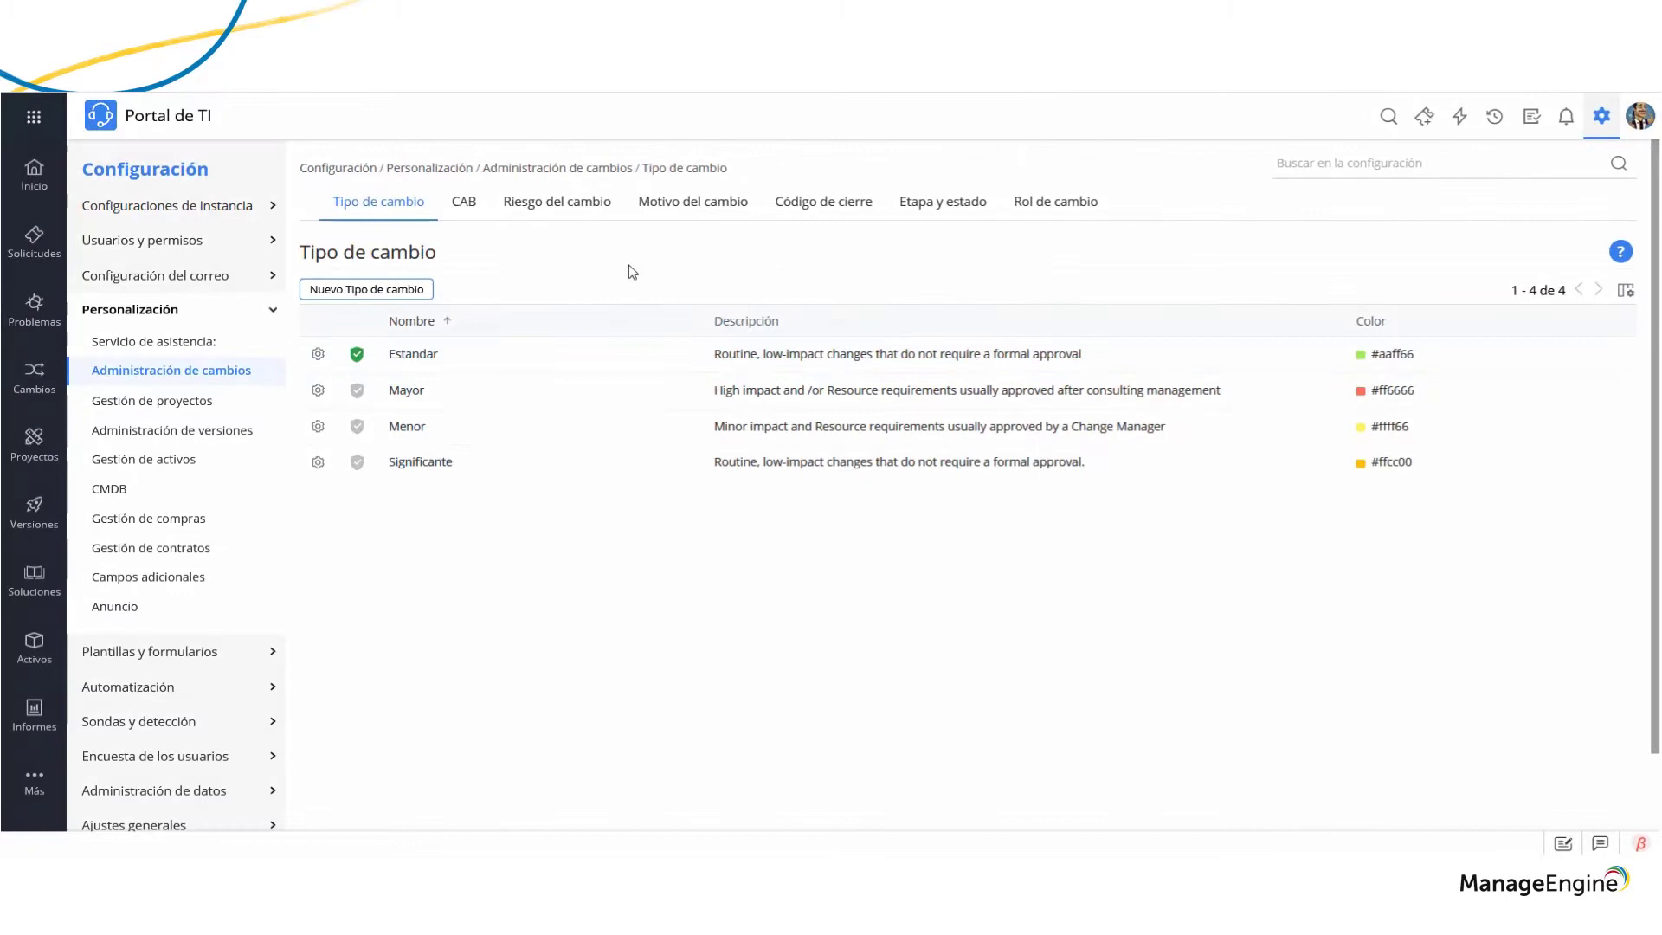
Review the CAB list and the change risk levels, including the form for a new change risk
{"action": "left_click", "coordinate": [474, 207]}
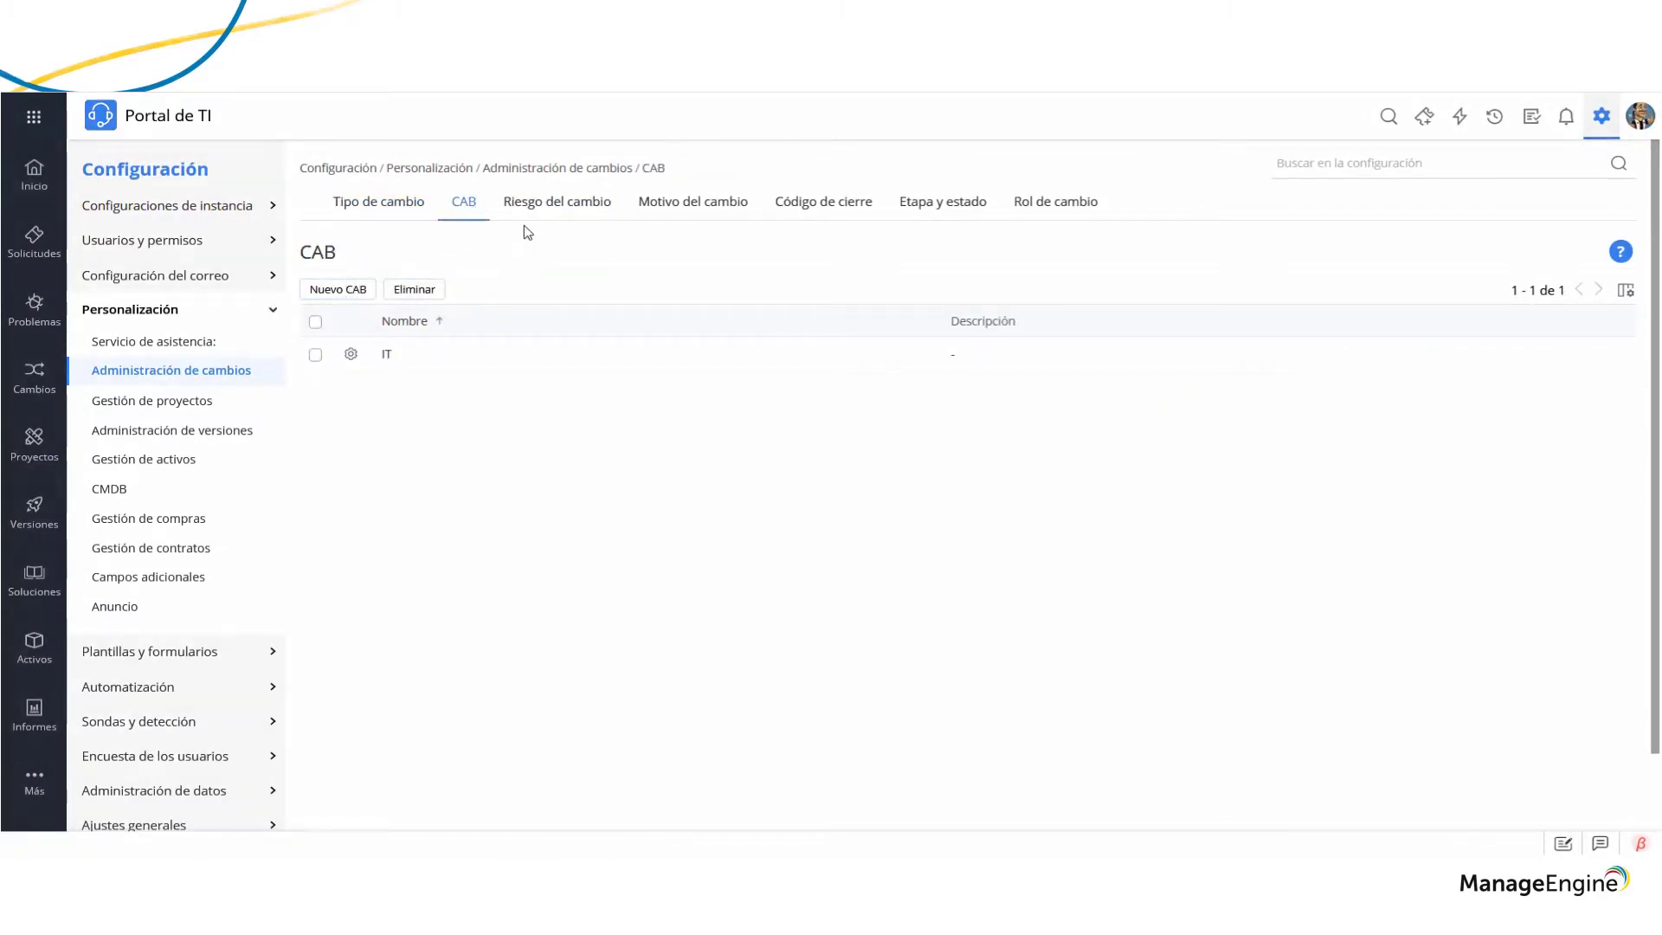
{"action": "left_click", "coordinate": [541, 206]}
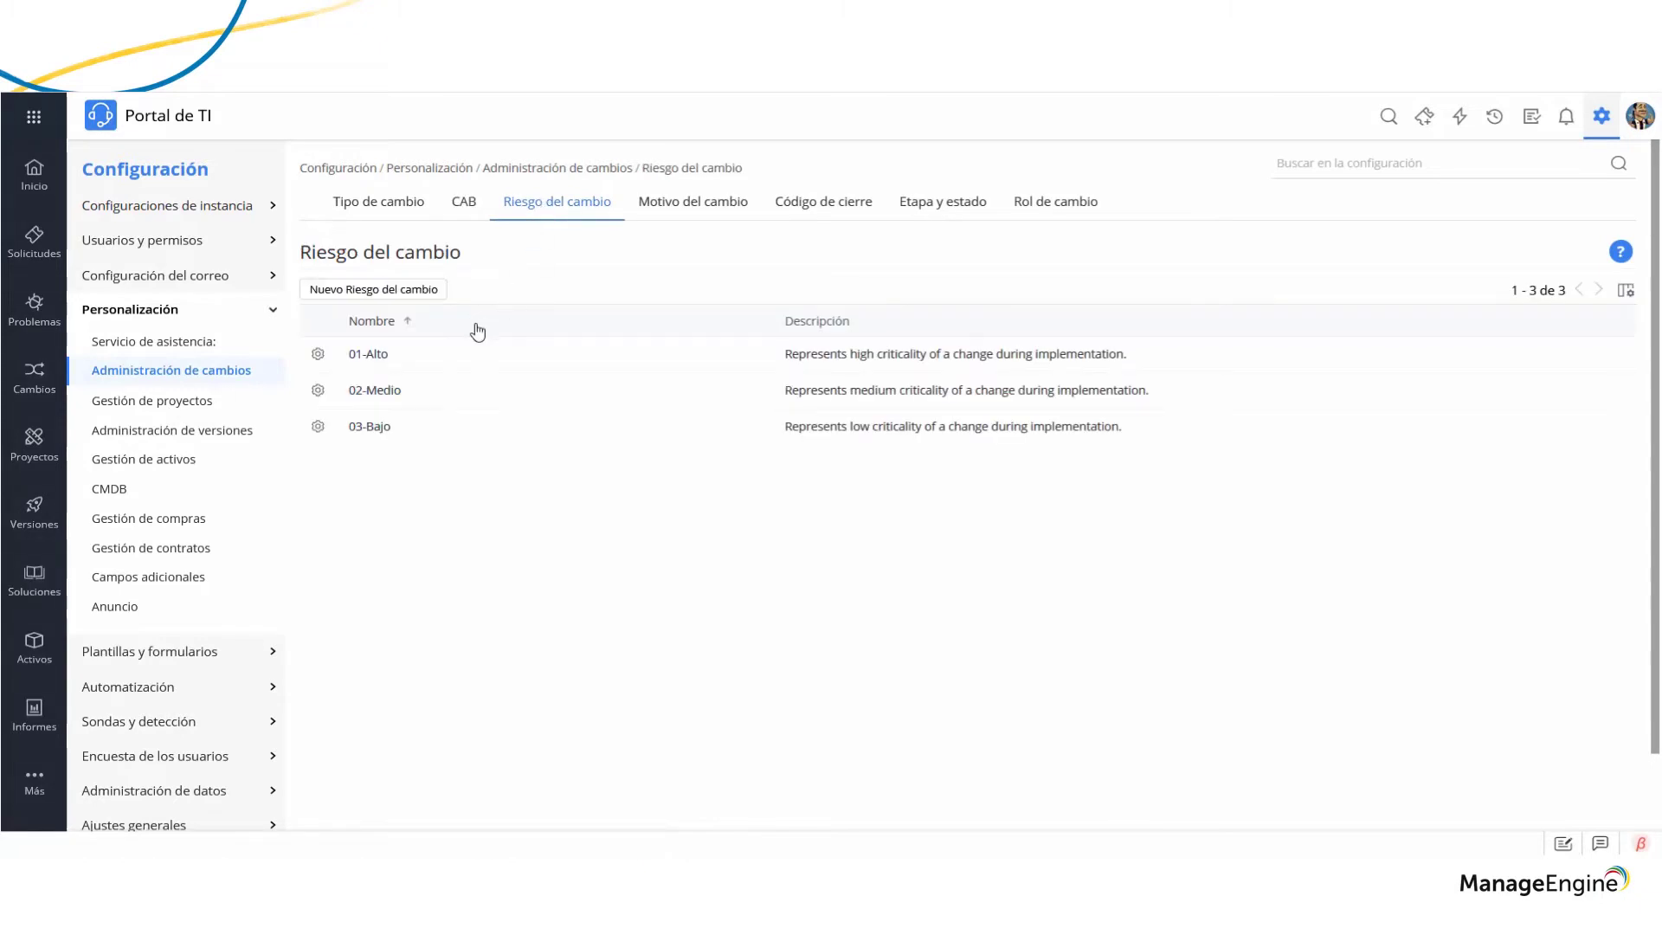
{"action": "left_click", "coordinate": [390, 290]}
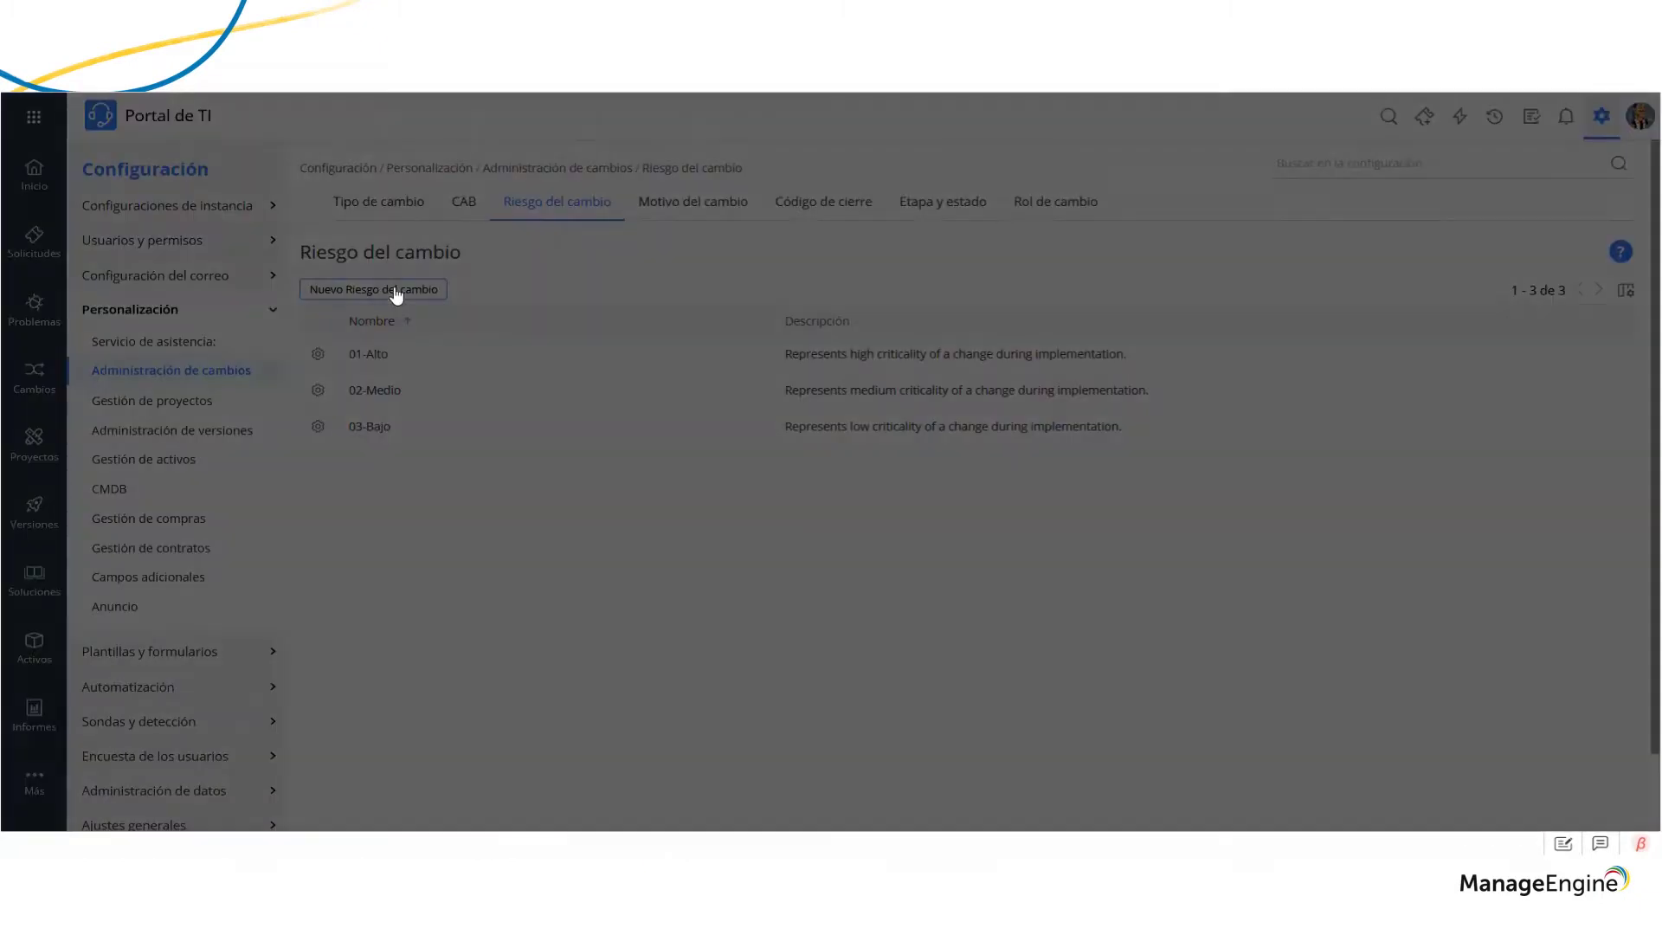
{"action": "key", "text": "Escape"}
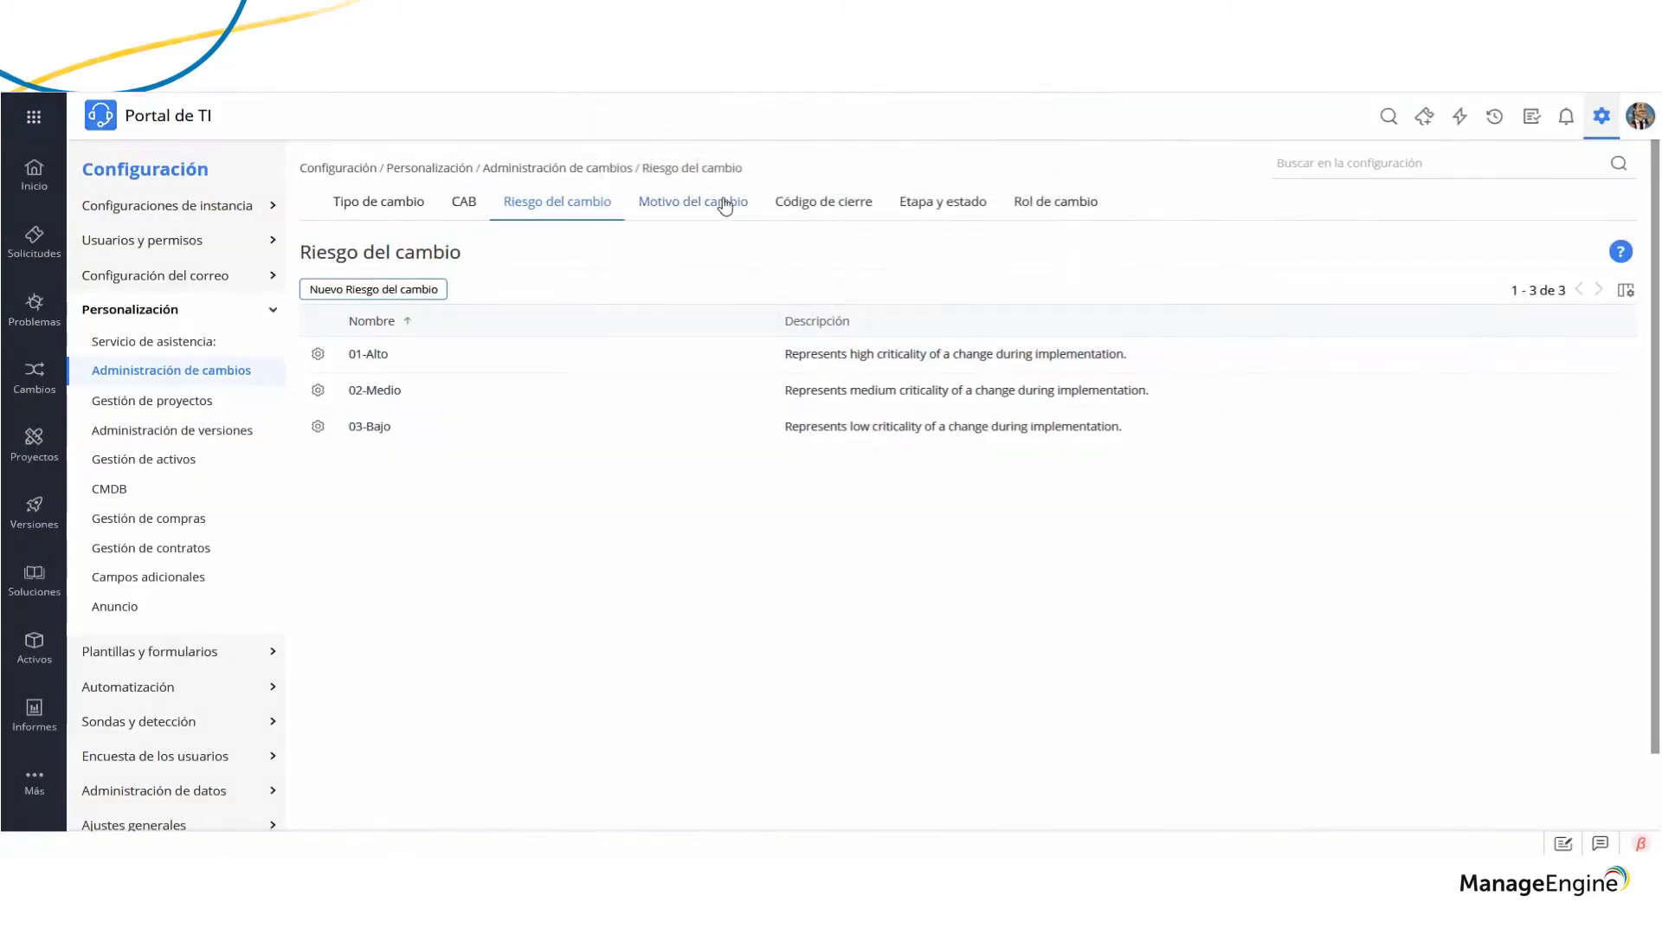
Review the change reasons, including the form for a new reason, and the change closure codes
{"action": "left_click", "coordinate": [723, 204]}
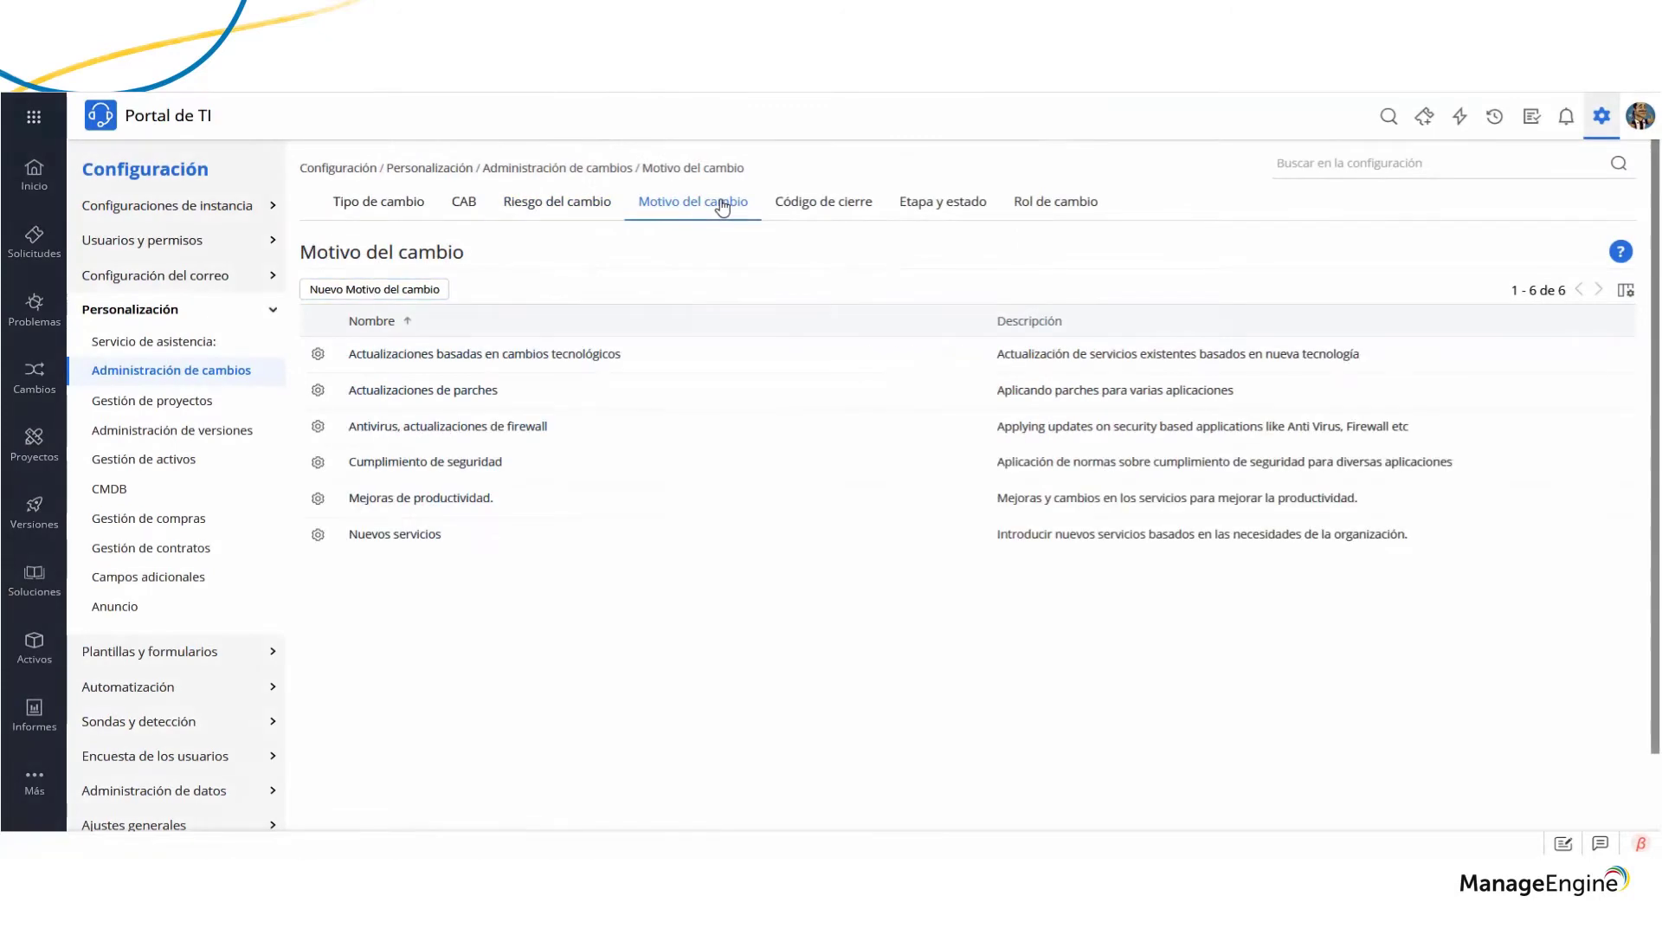
{"action": "left_click", "coordinate": [435, 295]}
{"action": "key", "text": "Escape"}
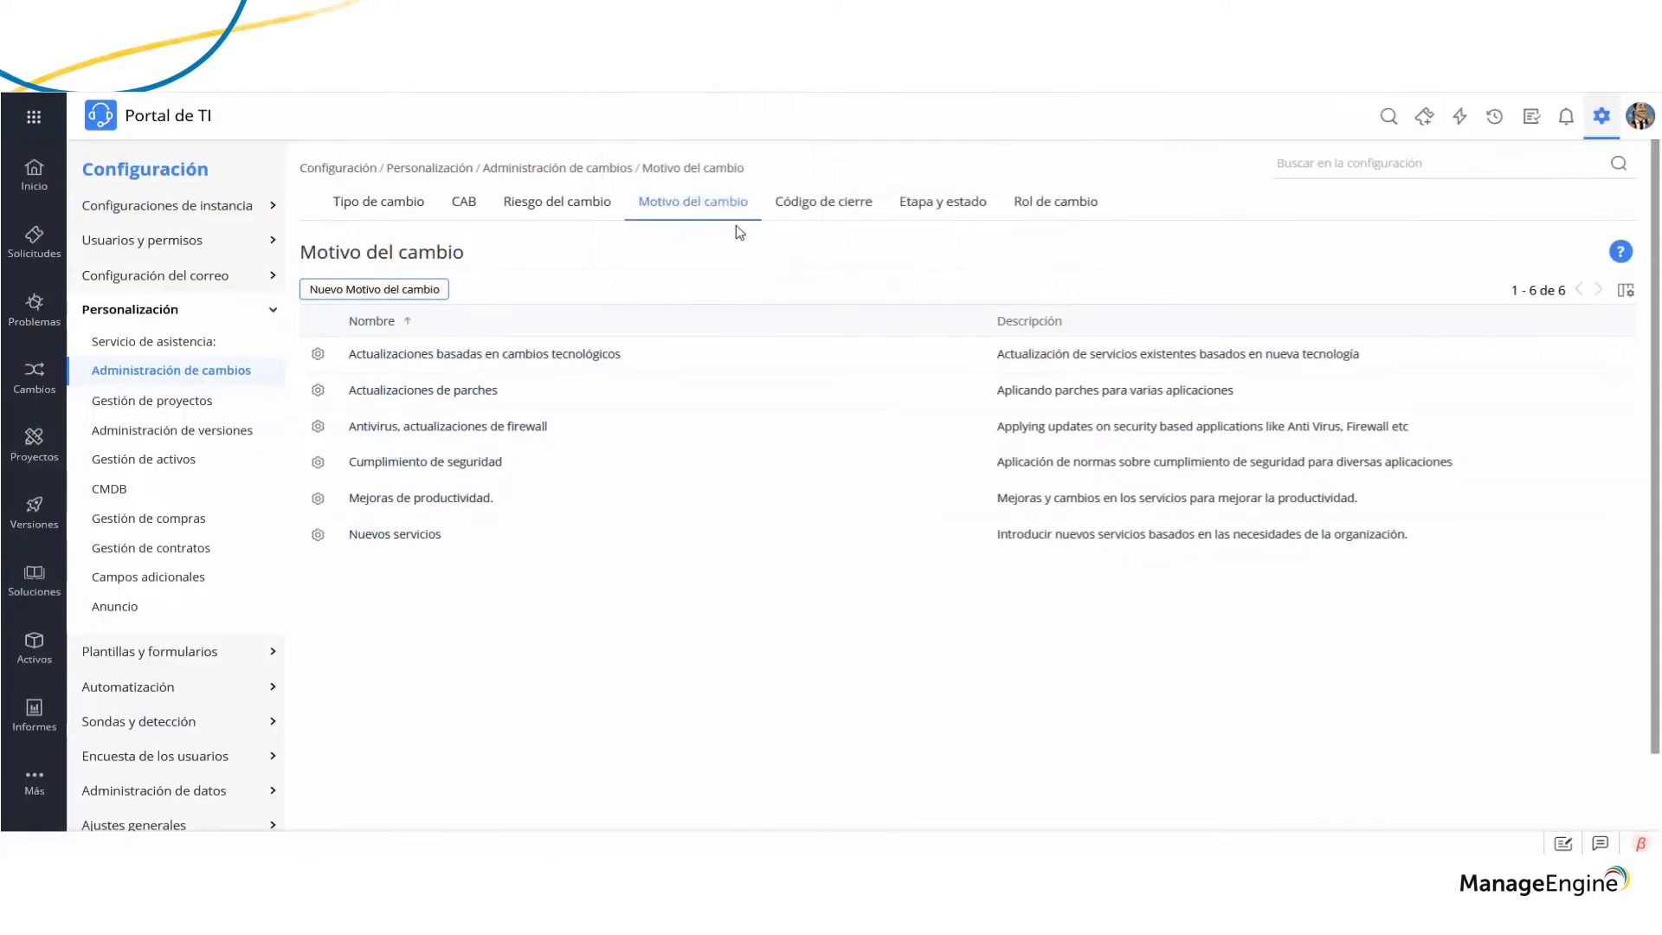
{"action": "left_click", "coordinate": [816, 207]}
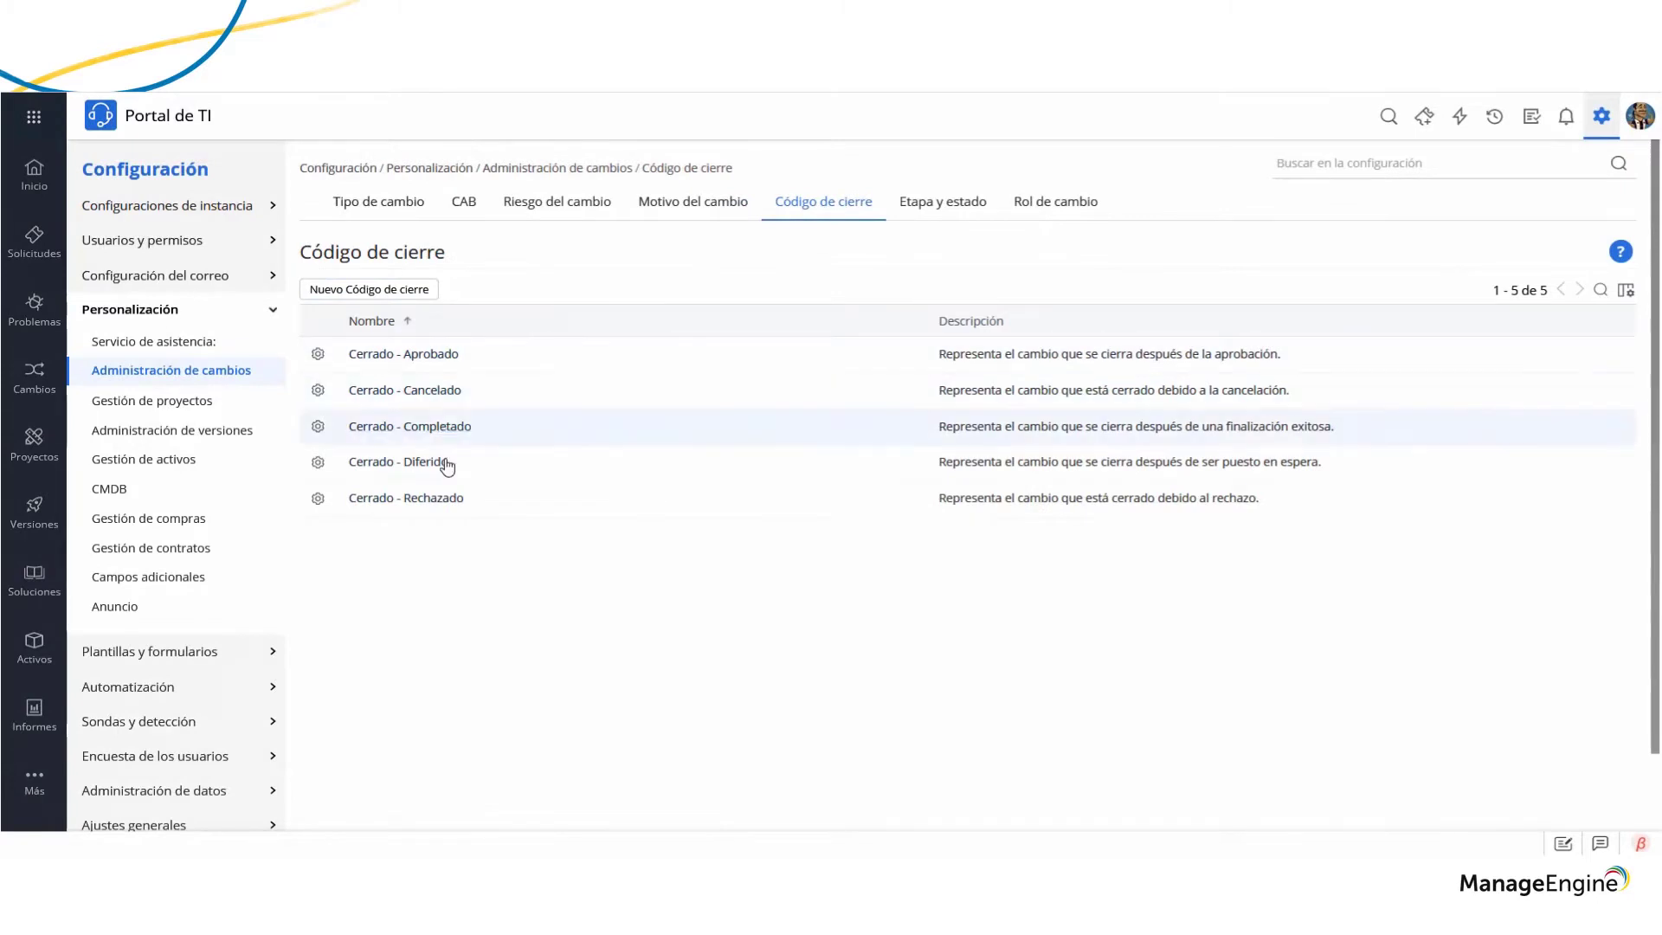
Show the statuses of the Sumisión change stage and examine the form for adding a status, including its notification message
{"action": "left_click", "coordinate": [929, 205]}
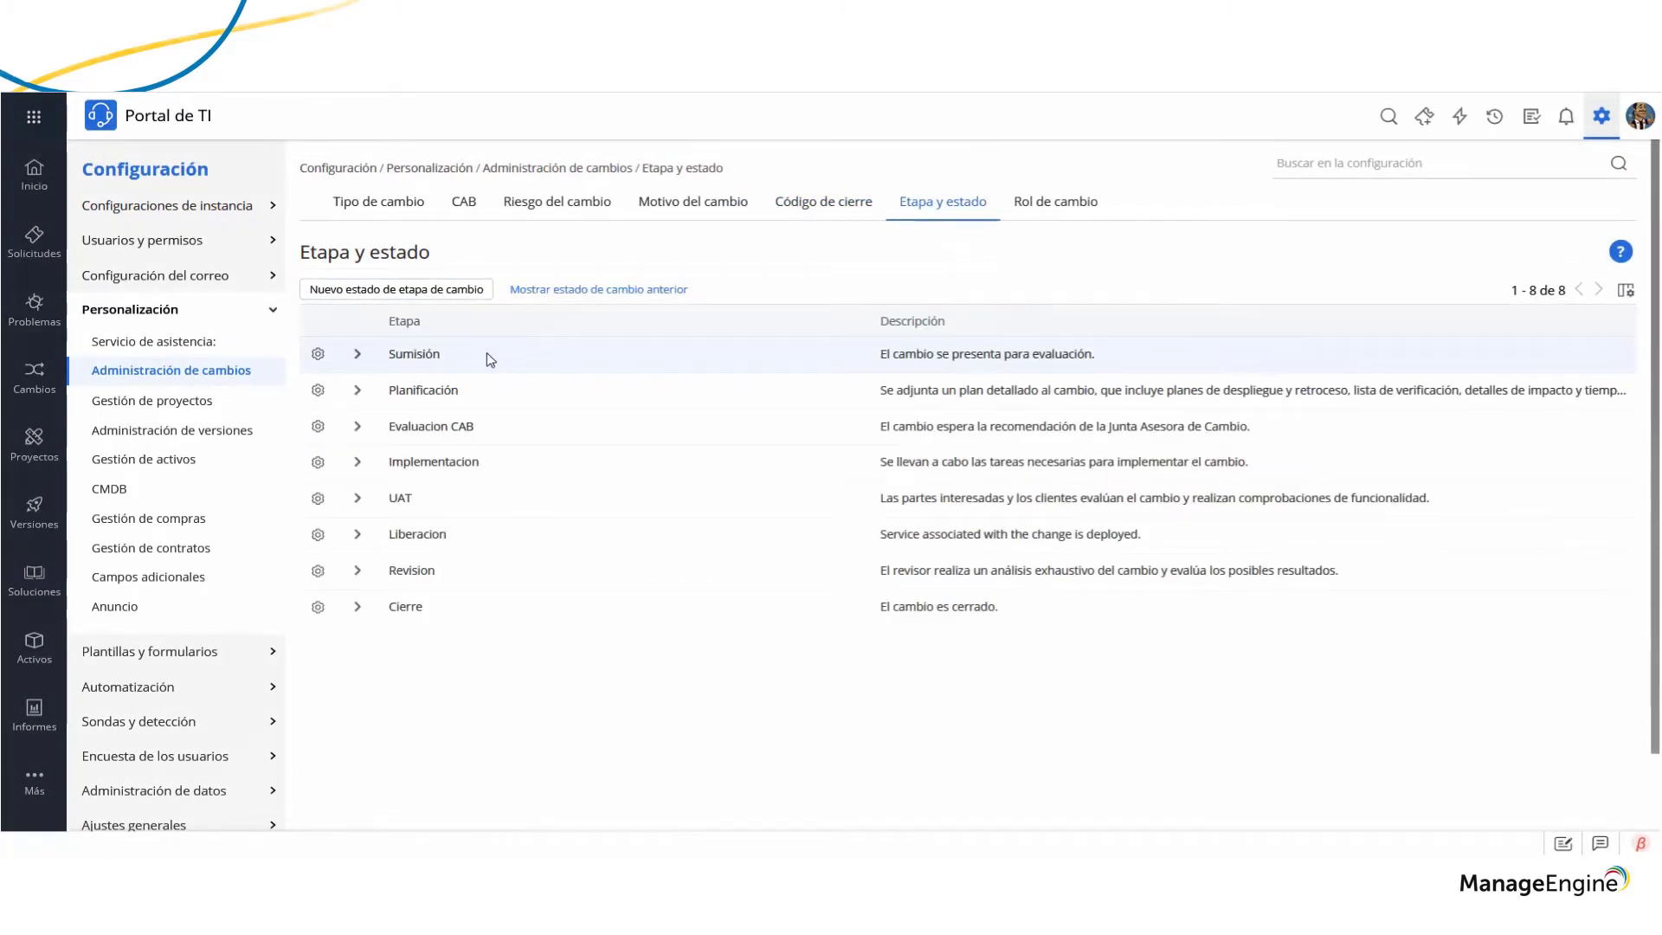
{"action": "left_click", "coordinate": [357, 355]}
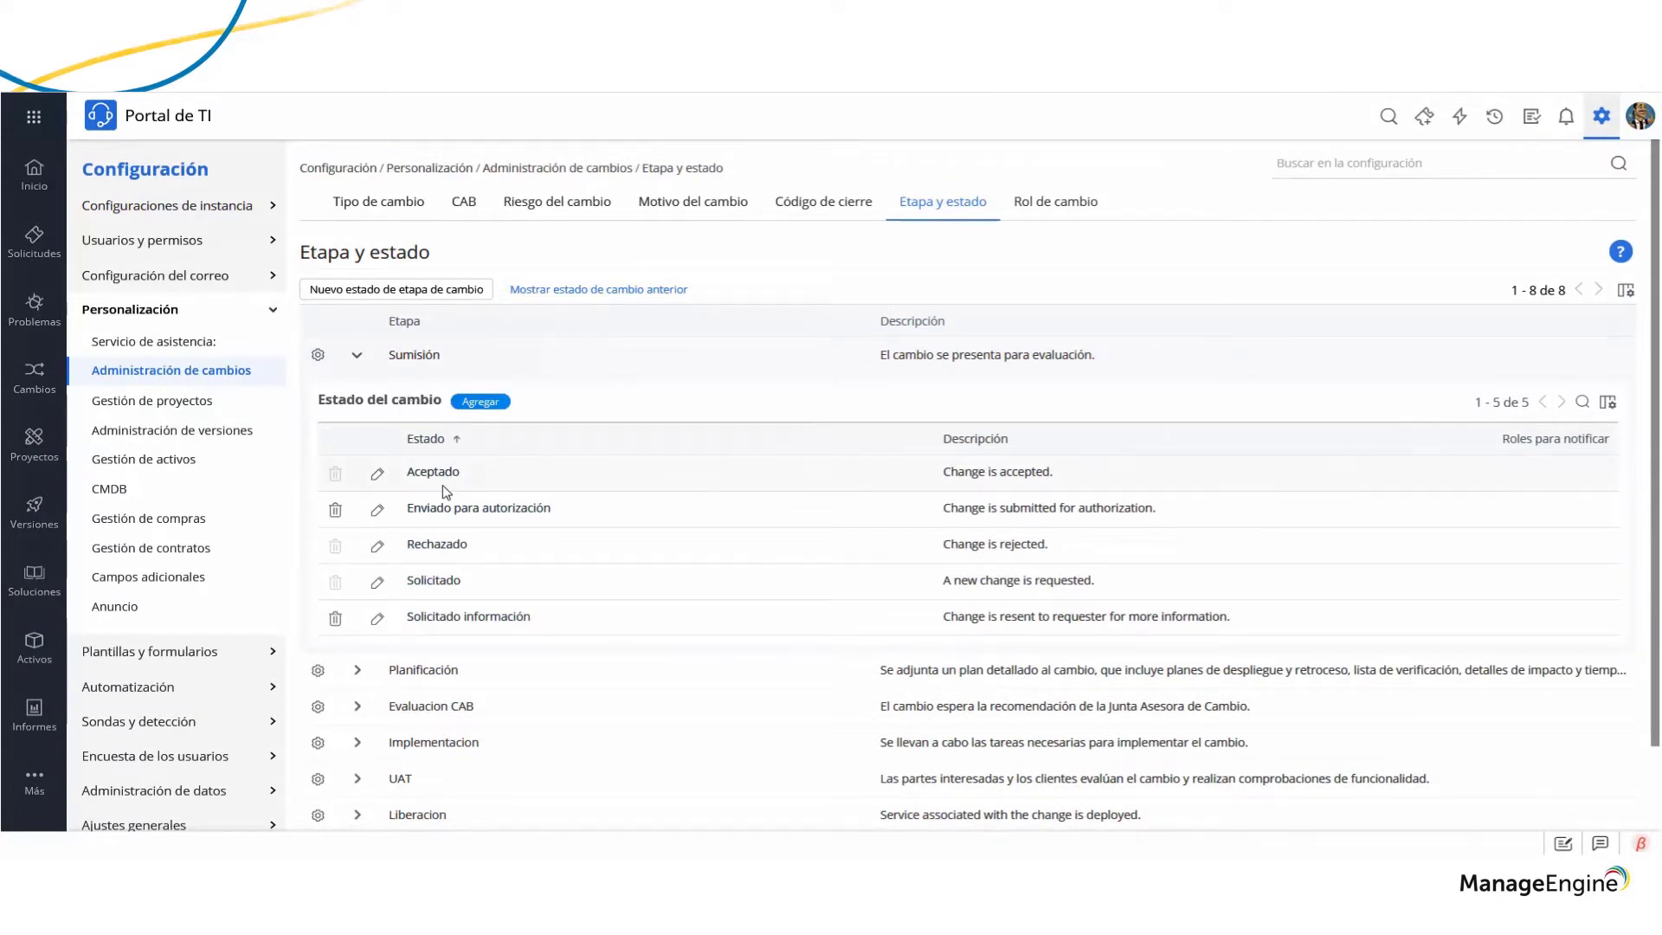
{"action": "left_click", "coordinate": [491, 404]}
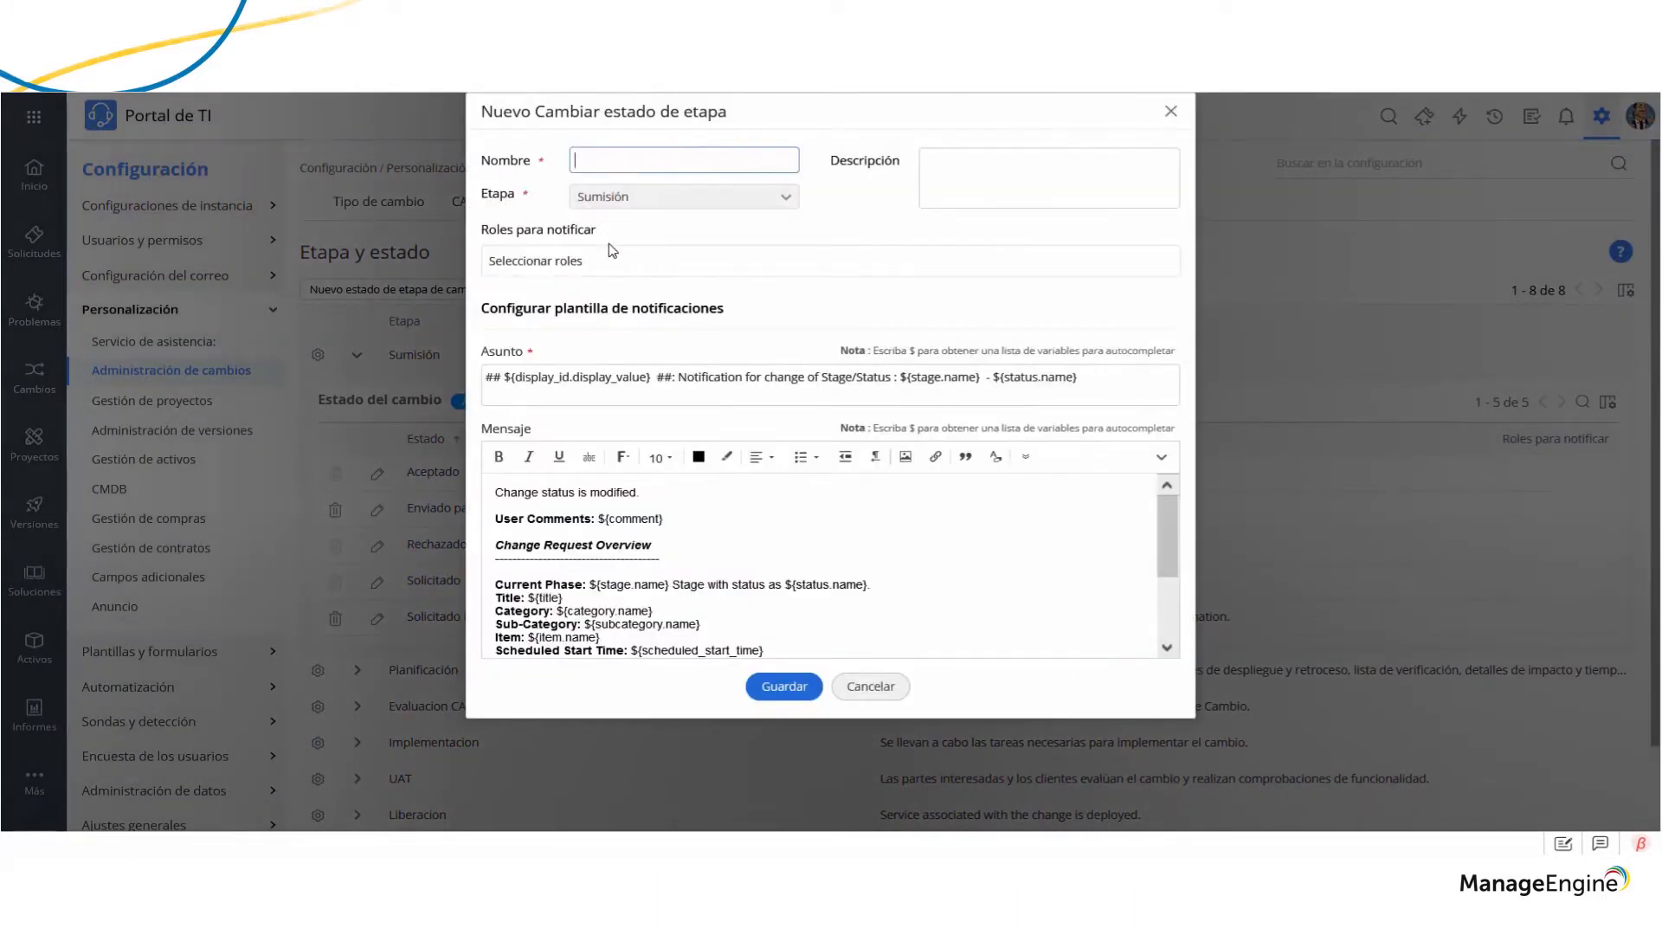
{"action": "scroll", "coordinate": [989, 506], "scroll_direction": "down", "scroll_amount": 3}
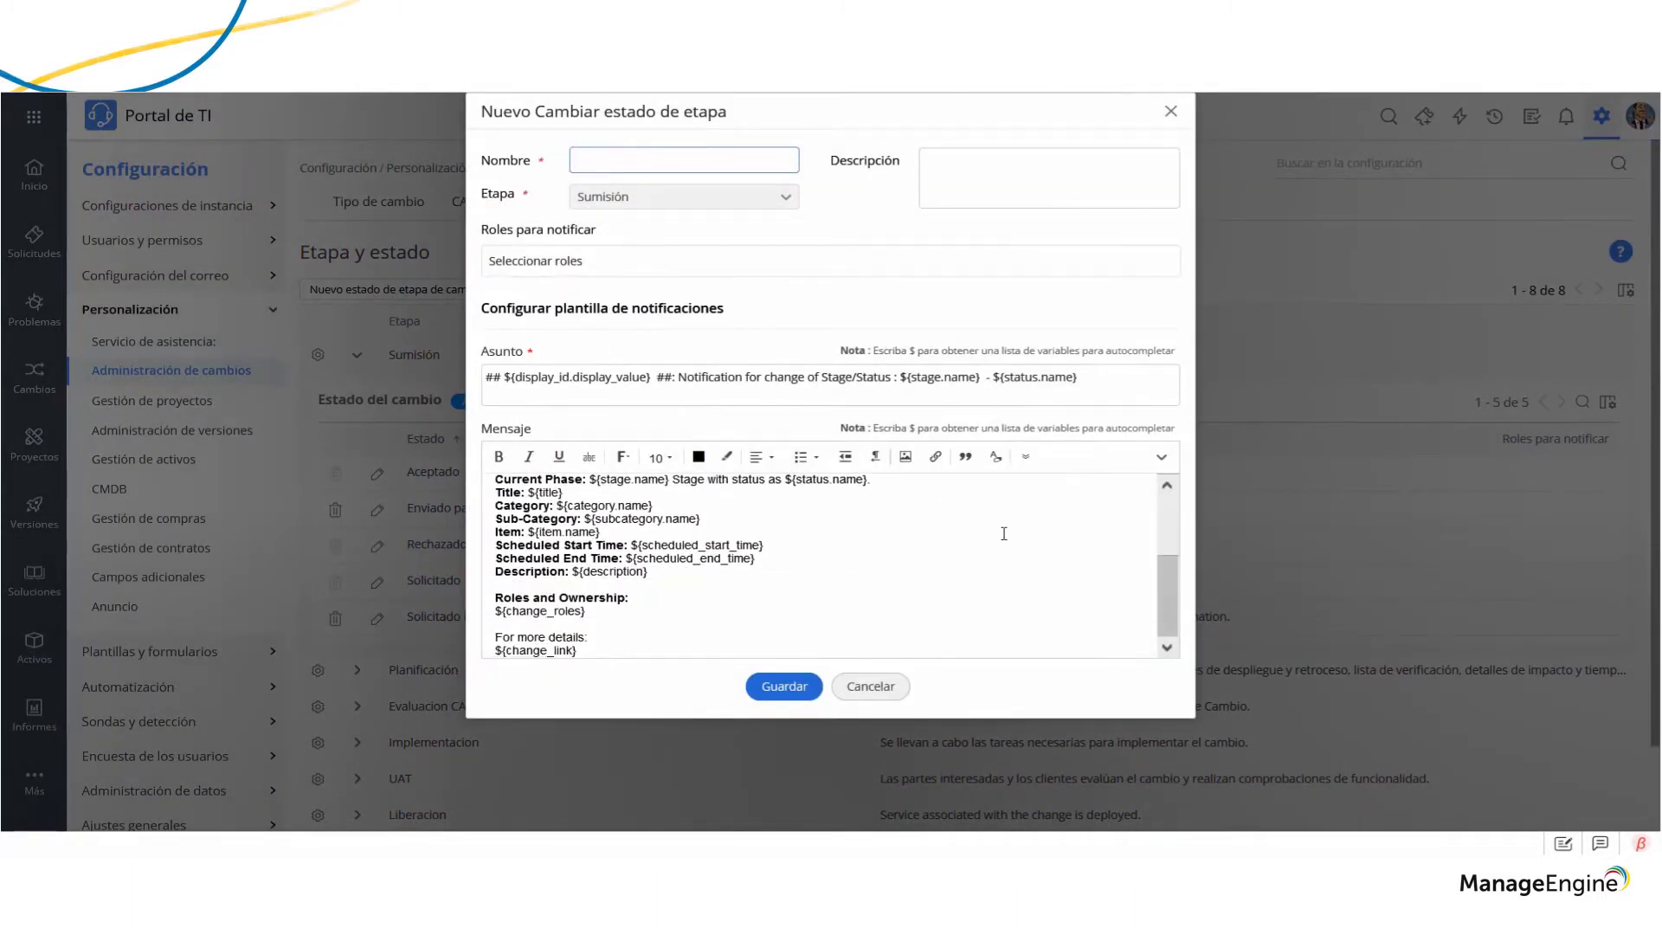
{"action": "scroll", "coordinate": [1002, 534], "scroll_direction": "up", "scroll_amount": 3}
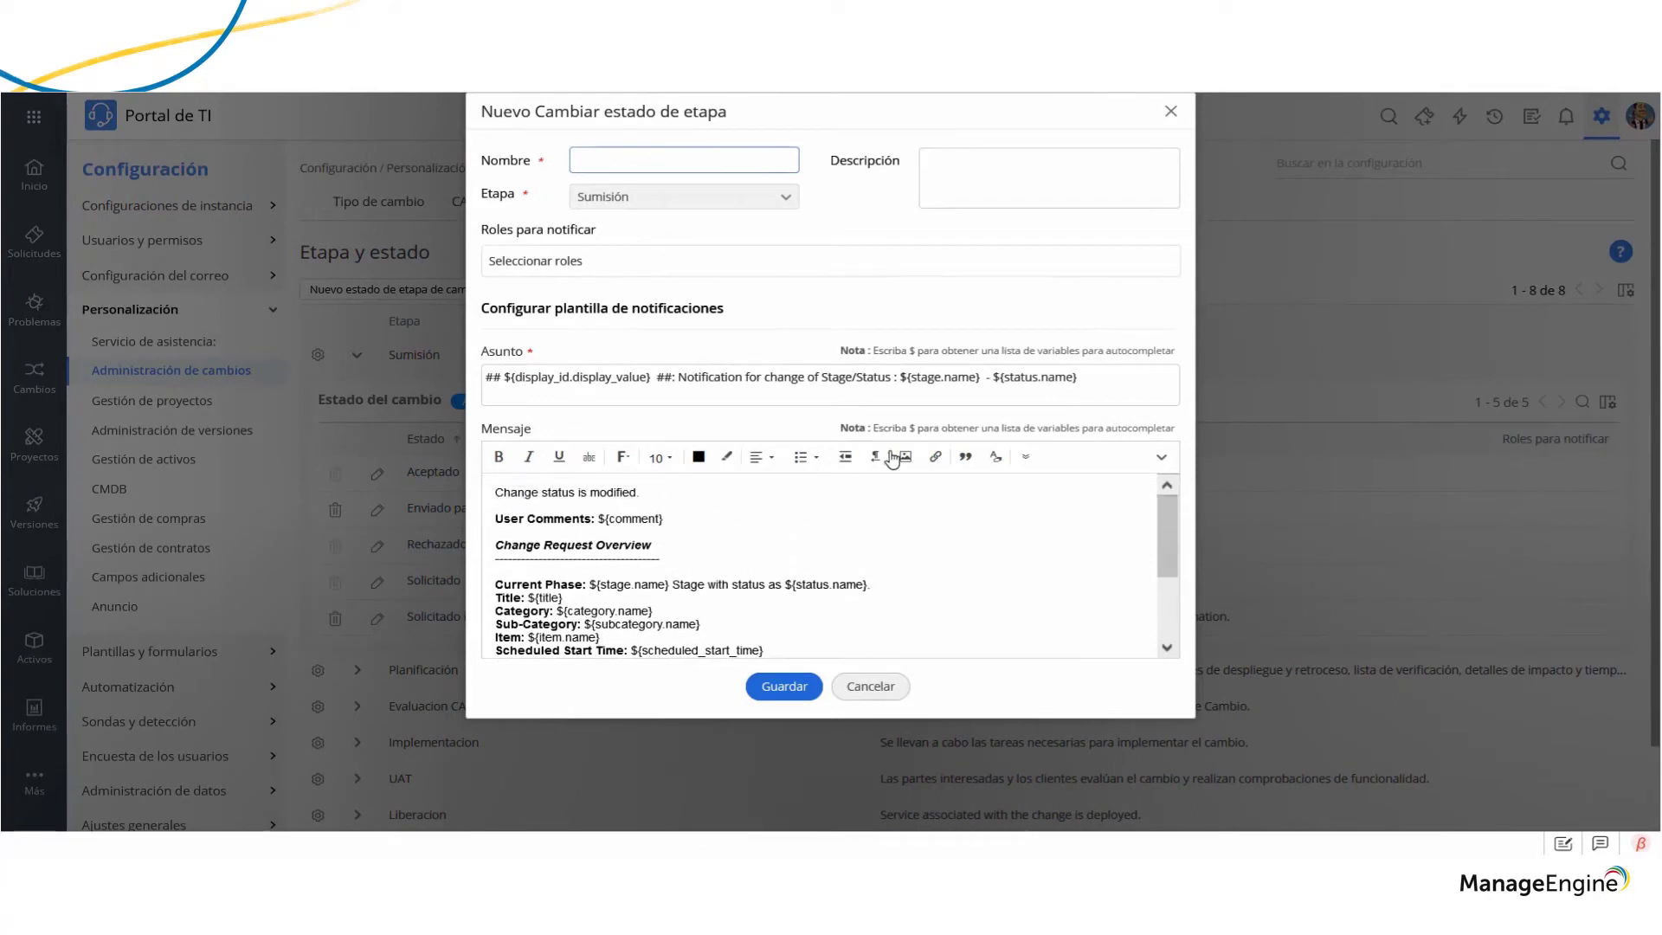
Browse the $ variables offered for the notification subject of the Sumisión status, and discard the new status
{"action": "left_click", "coordinate": [1129, 371]}
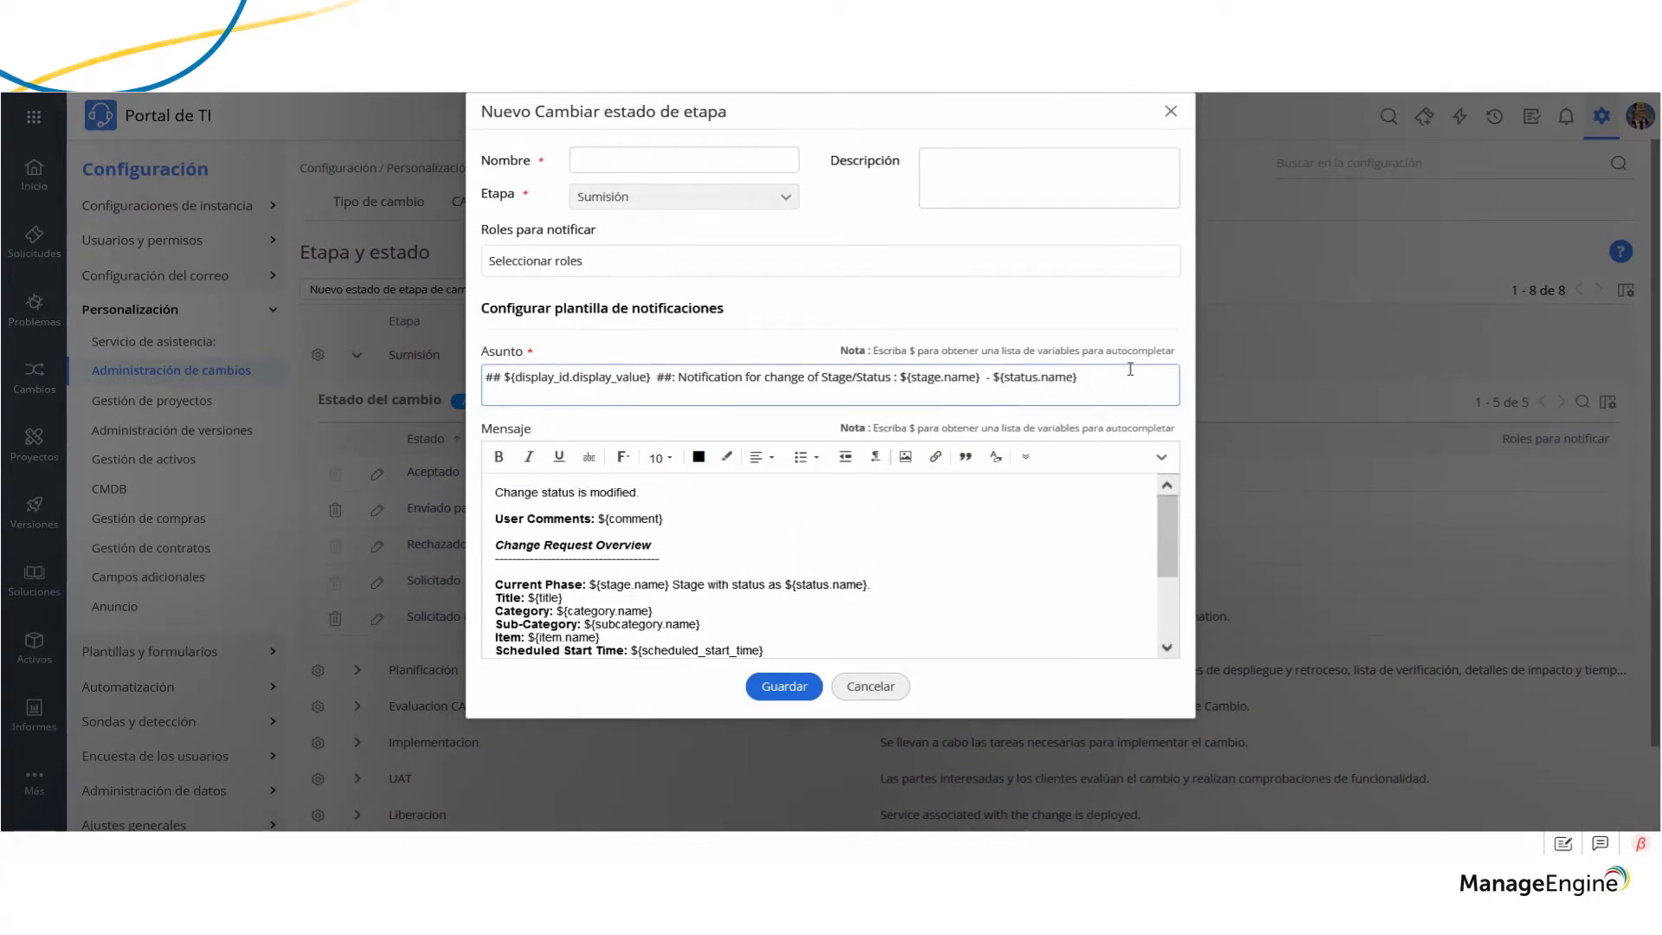
{"action": "type", "text": "$"}
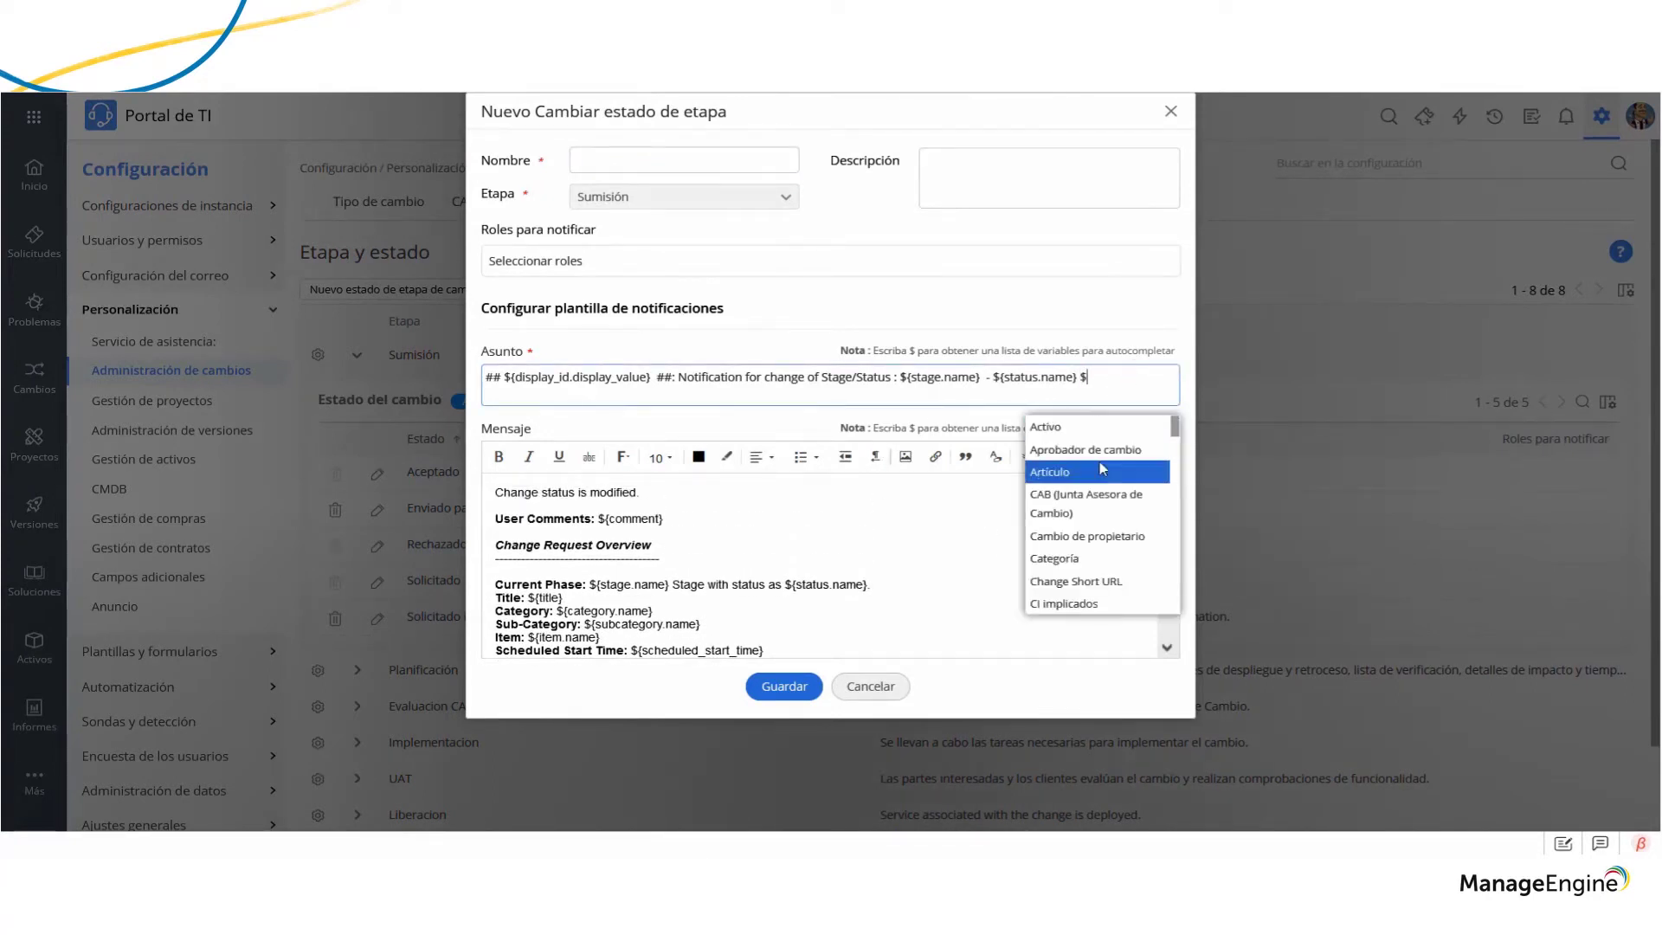
{"action": "scroll", "coordinate": [1165, 475], "scroll_direction": "down", "scroll_amount": 3}
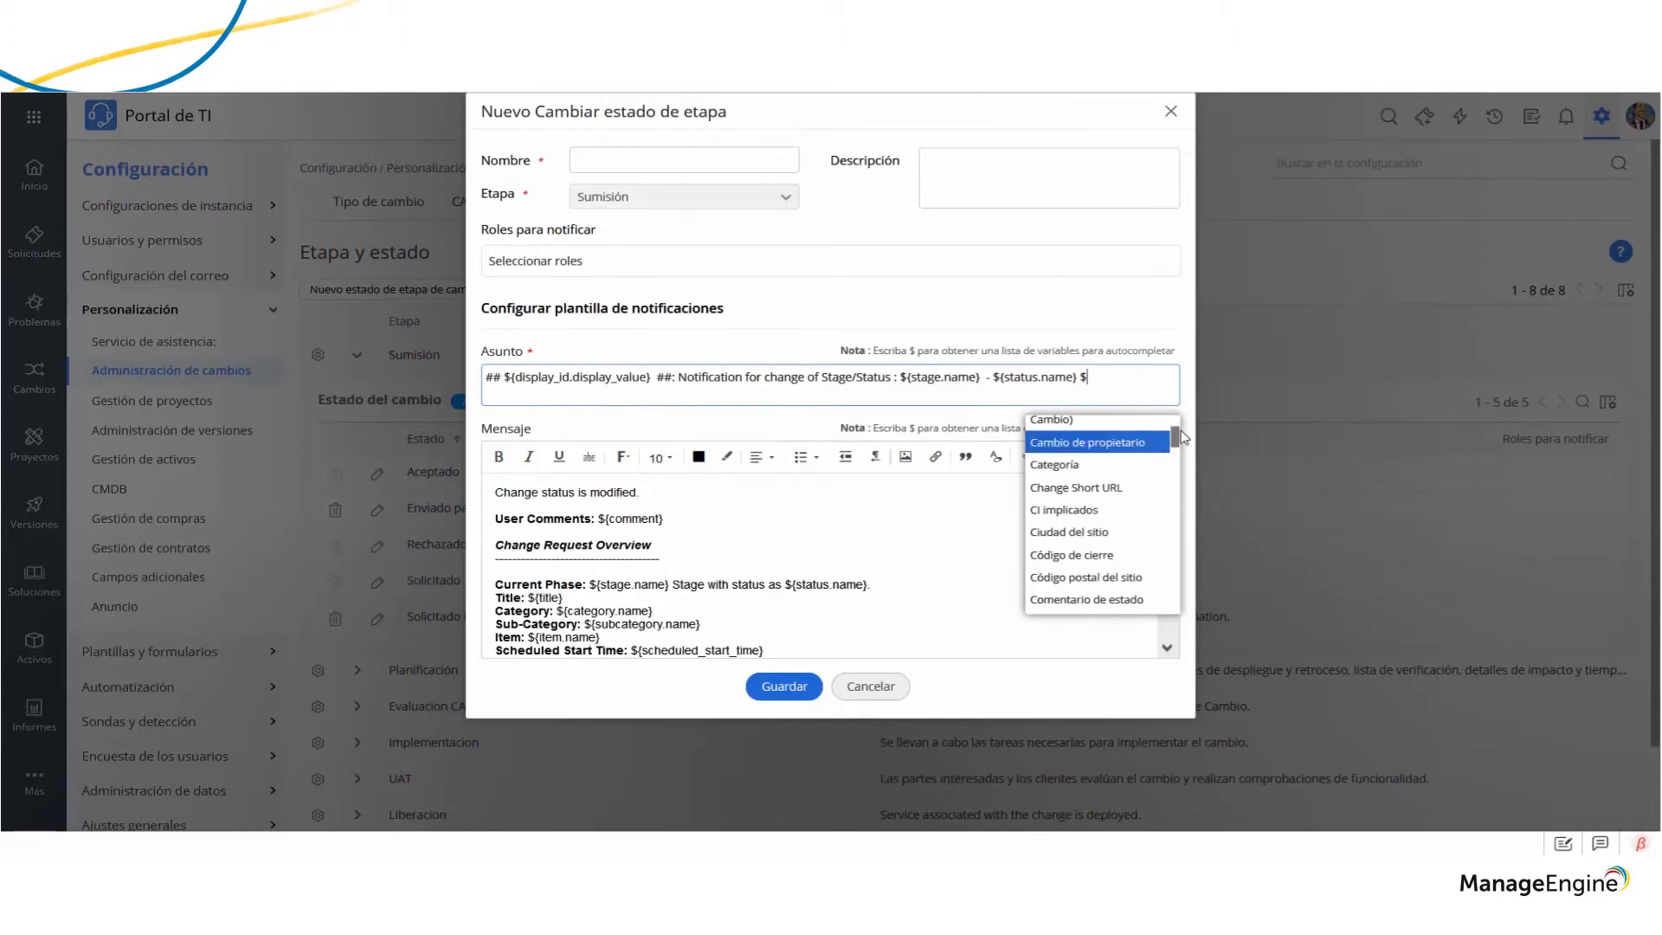
{"action": "left_click", "coordinate": [1180, 440]}
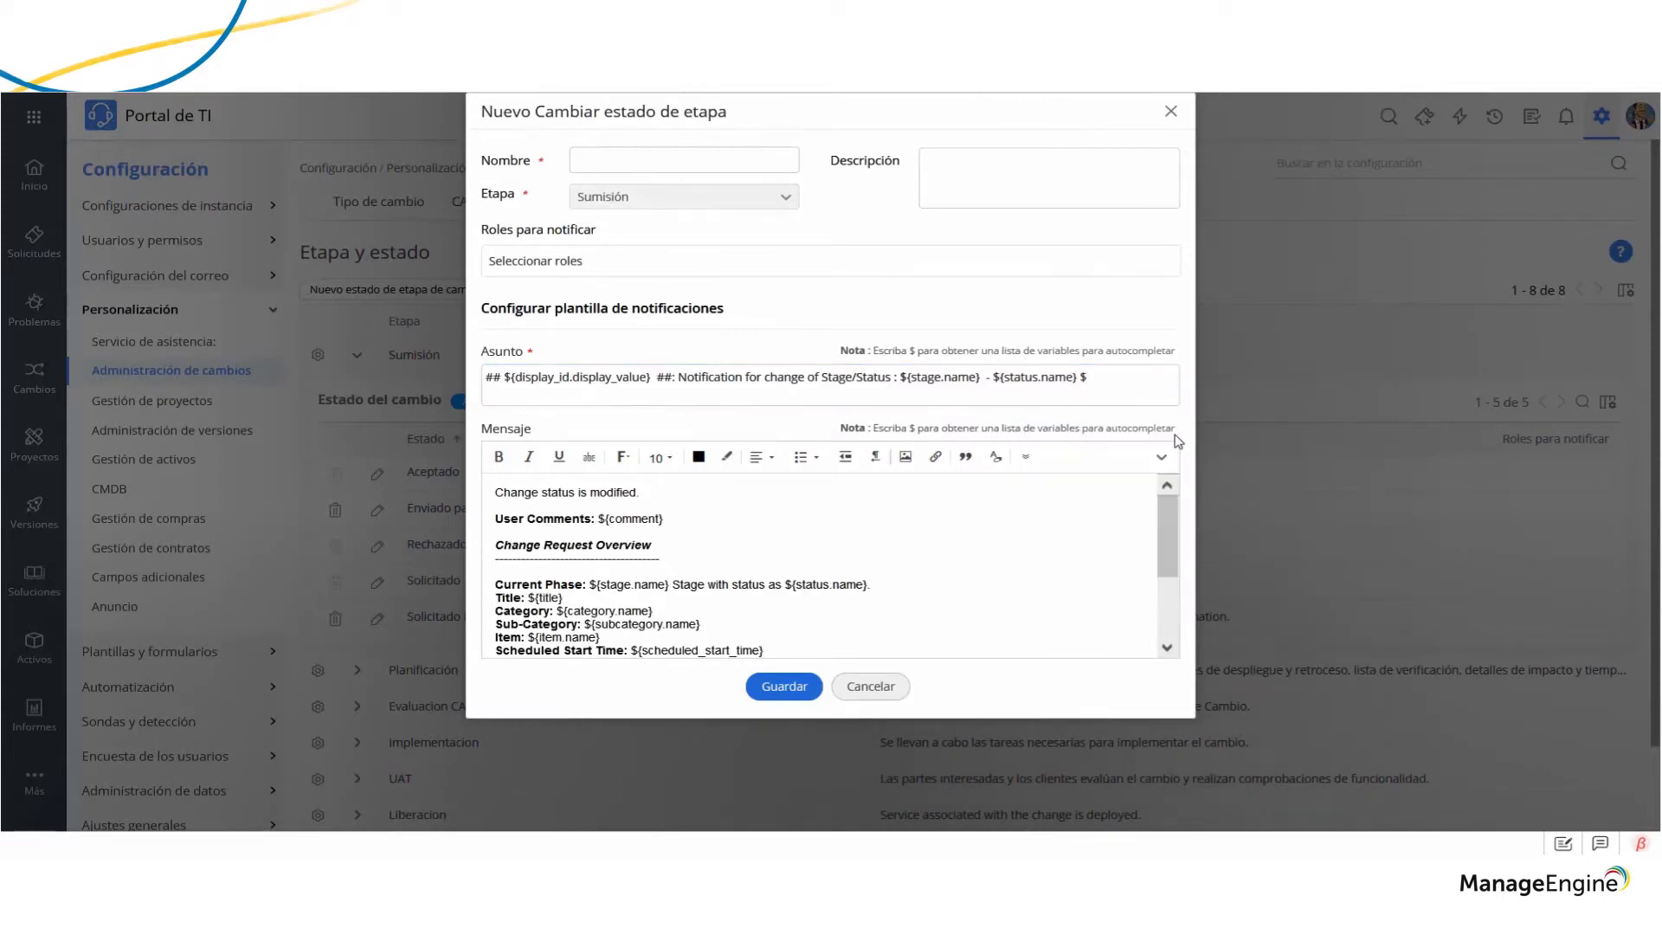
{"action": "left_click", "coordinate": [1137, 389]}
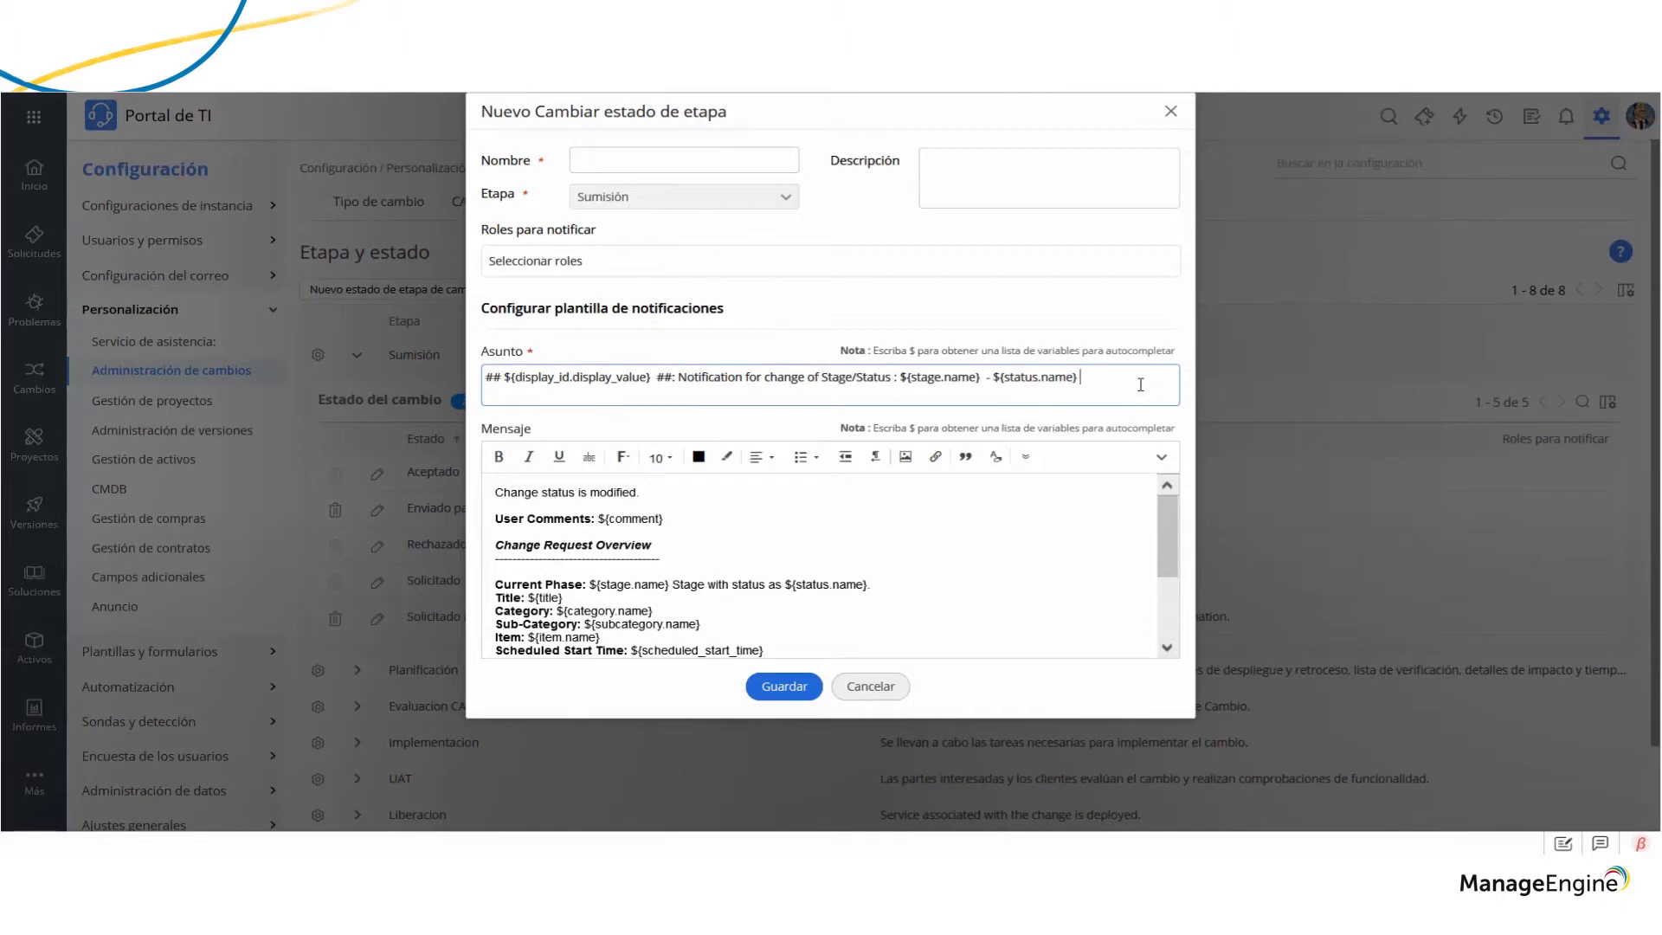
{"action": "type", "text": "$"}
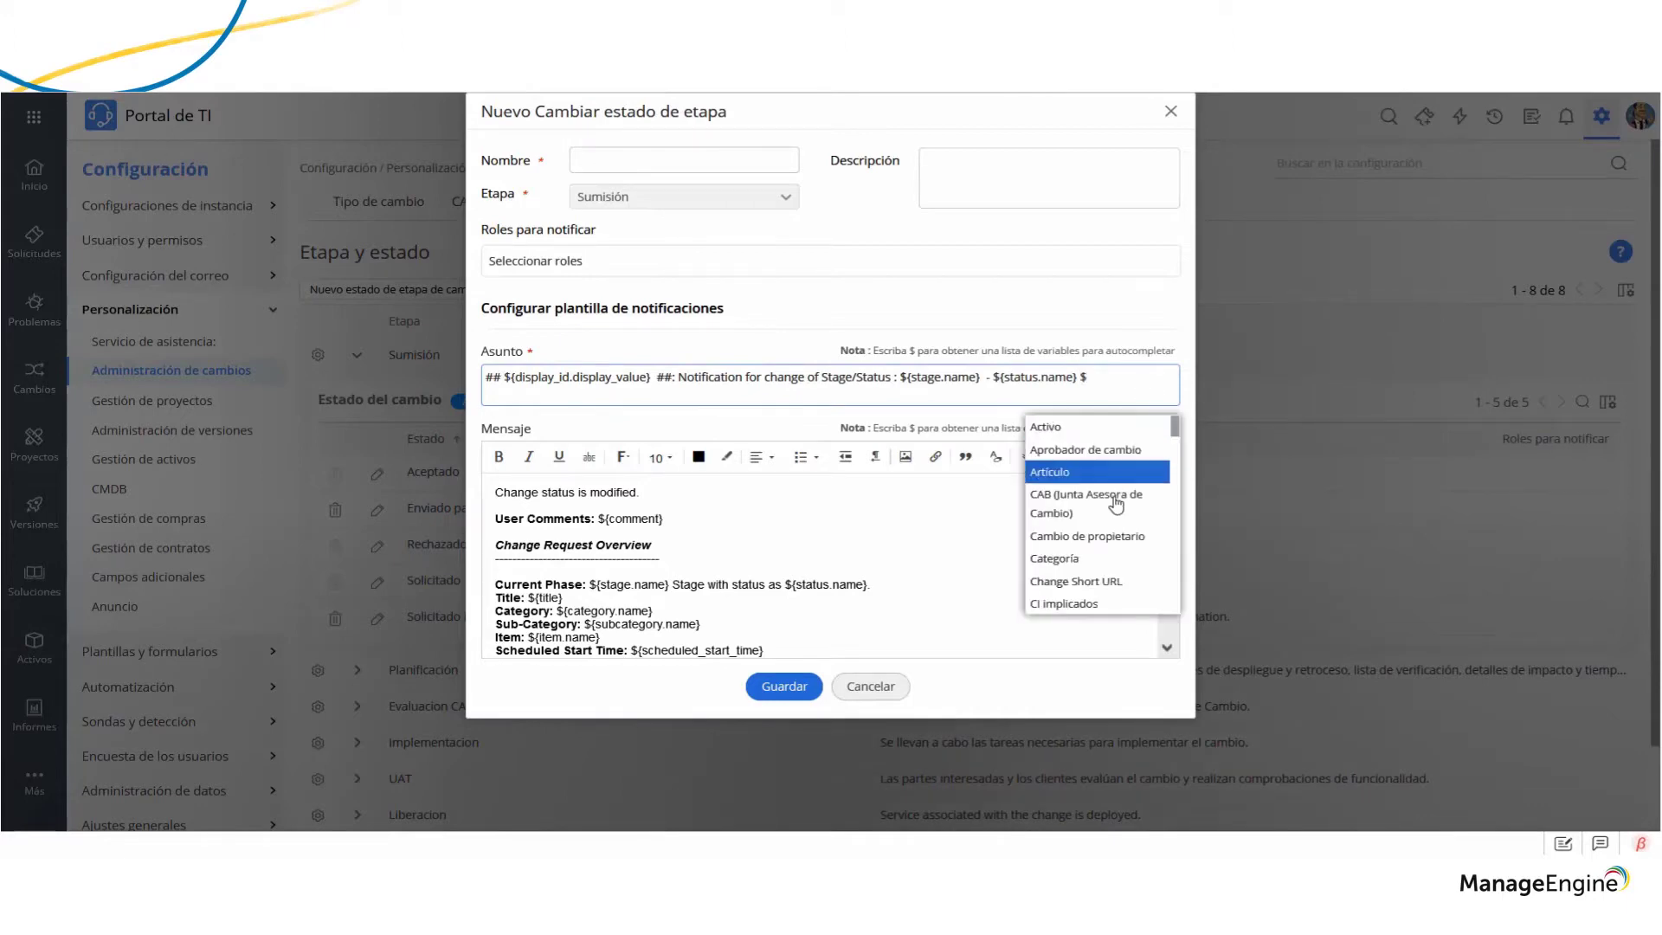
{"action": "left_click", "coordinate": [865, 691]}
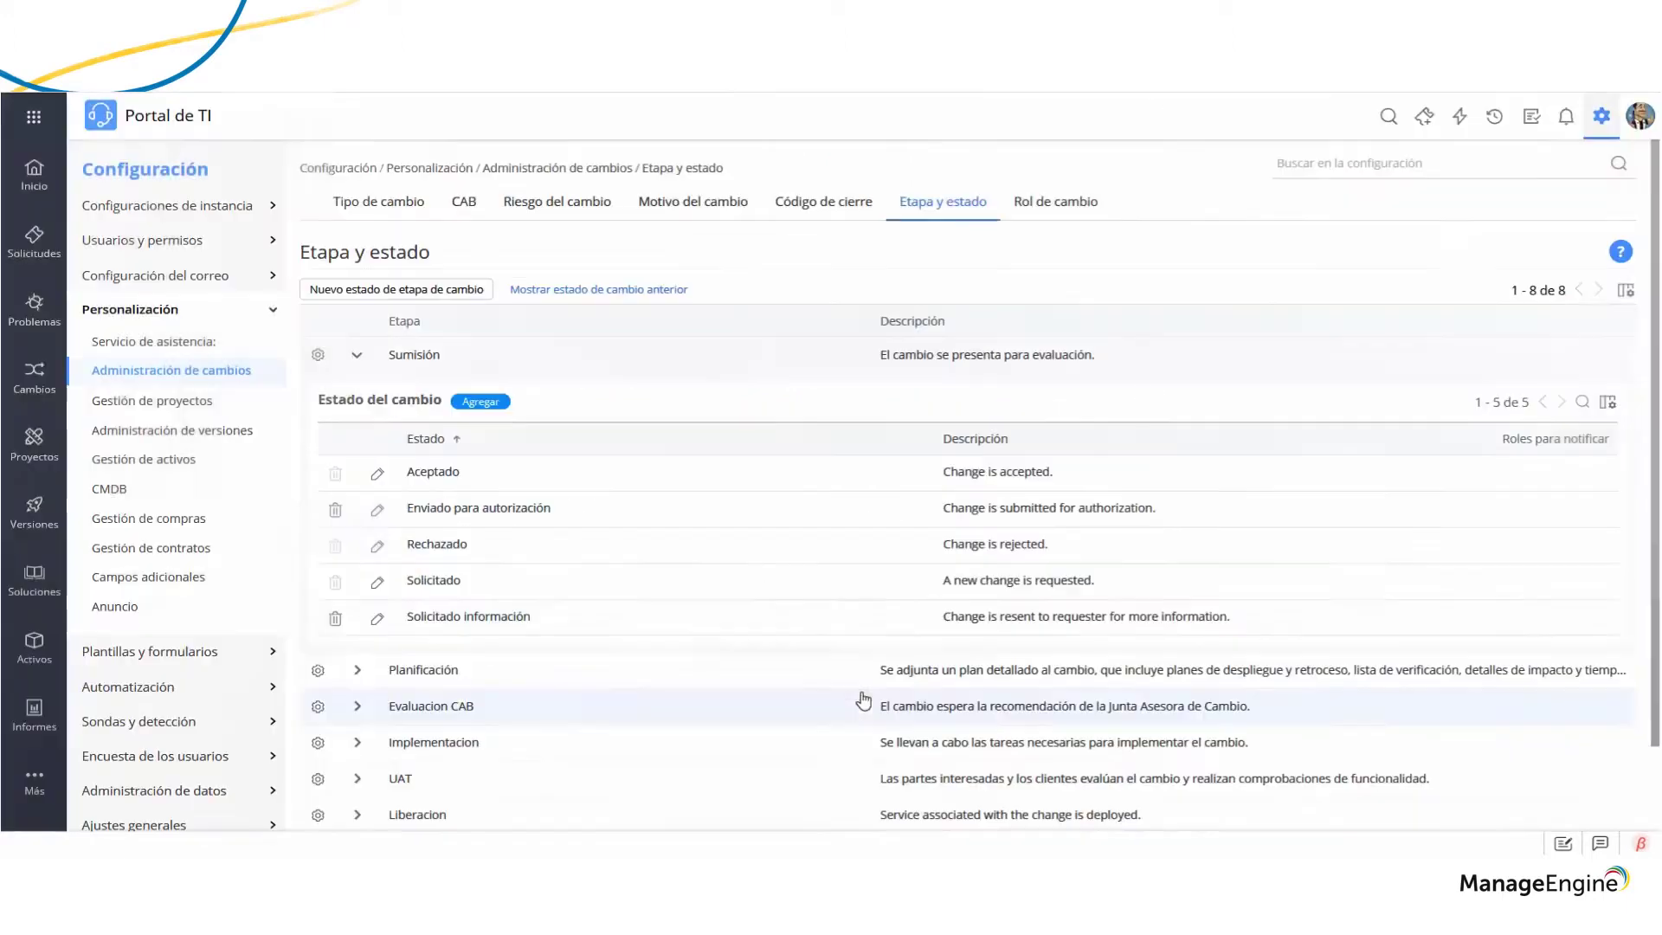
Examine the general form for a new stage status, including its stage selection and notification template, and close it without saving
{"action": "left_click", "coordinate": [452, 294]}
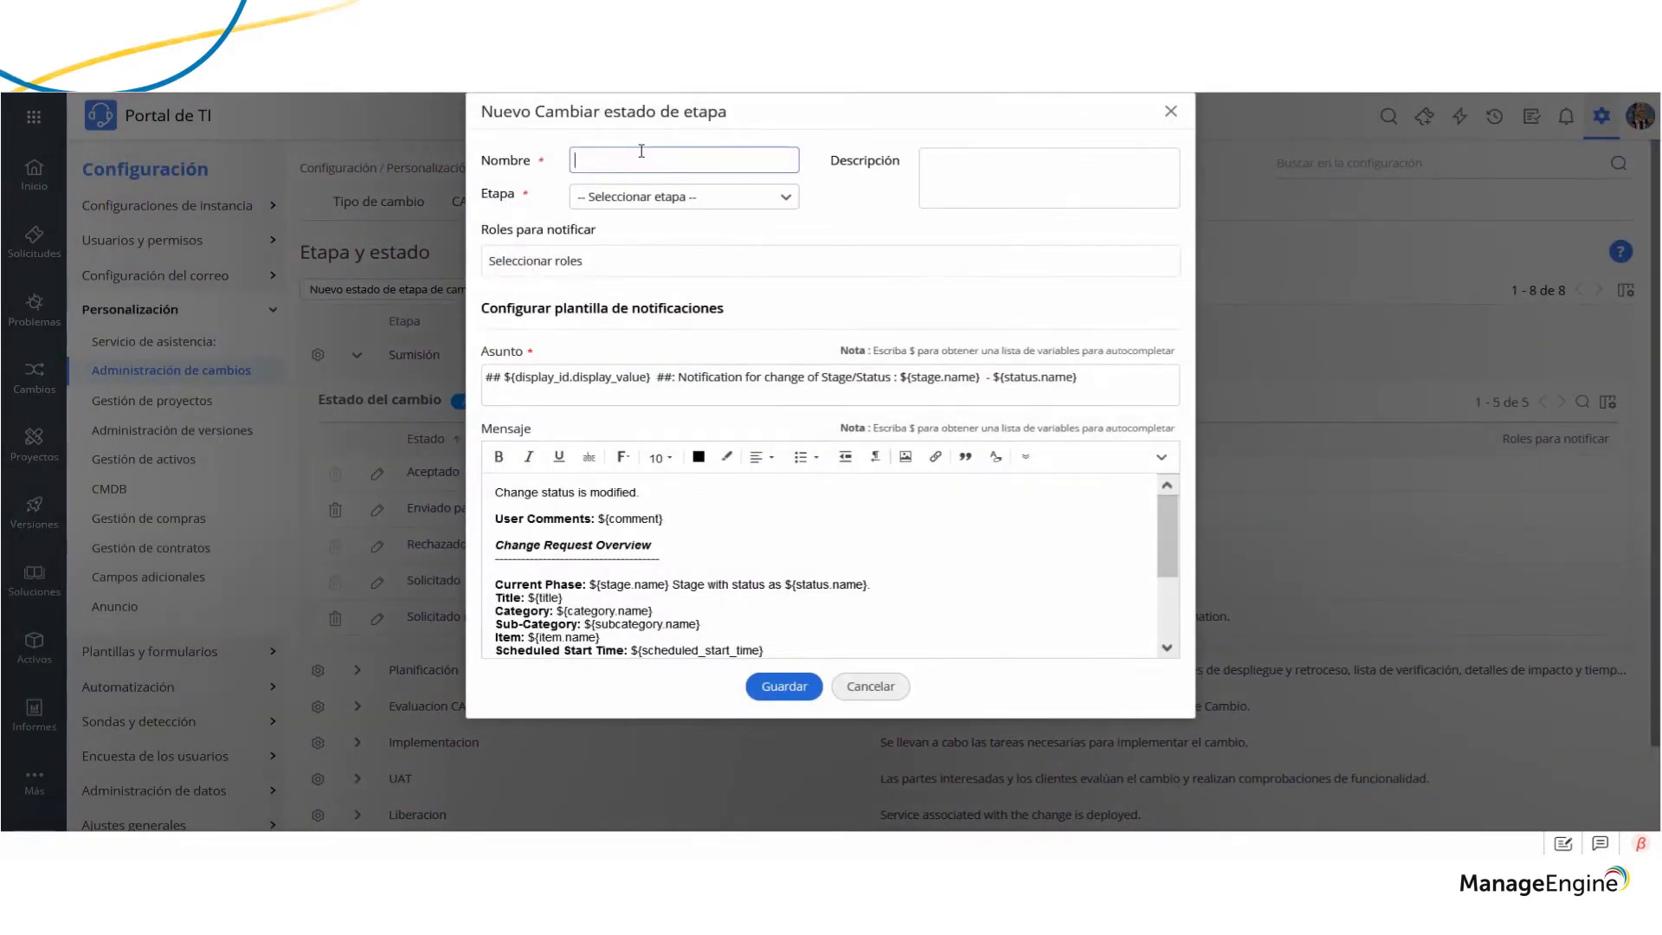
{"action": "left_click", "coordinate": [644, 200]}
{"action": "left_click", "coordinate": [828, 213]}
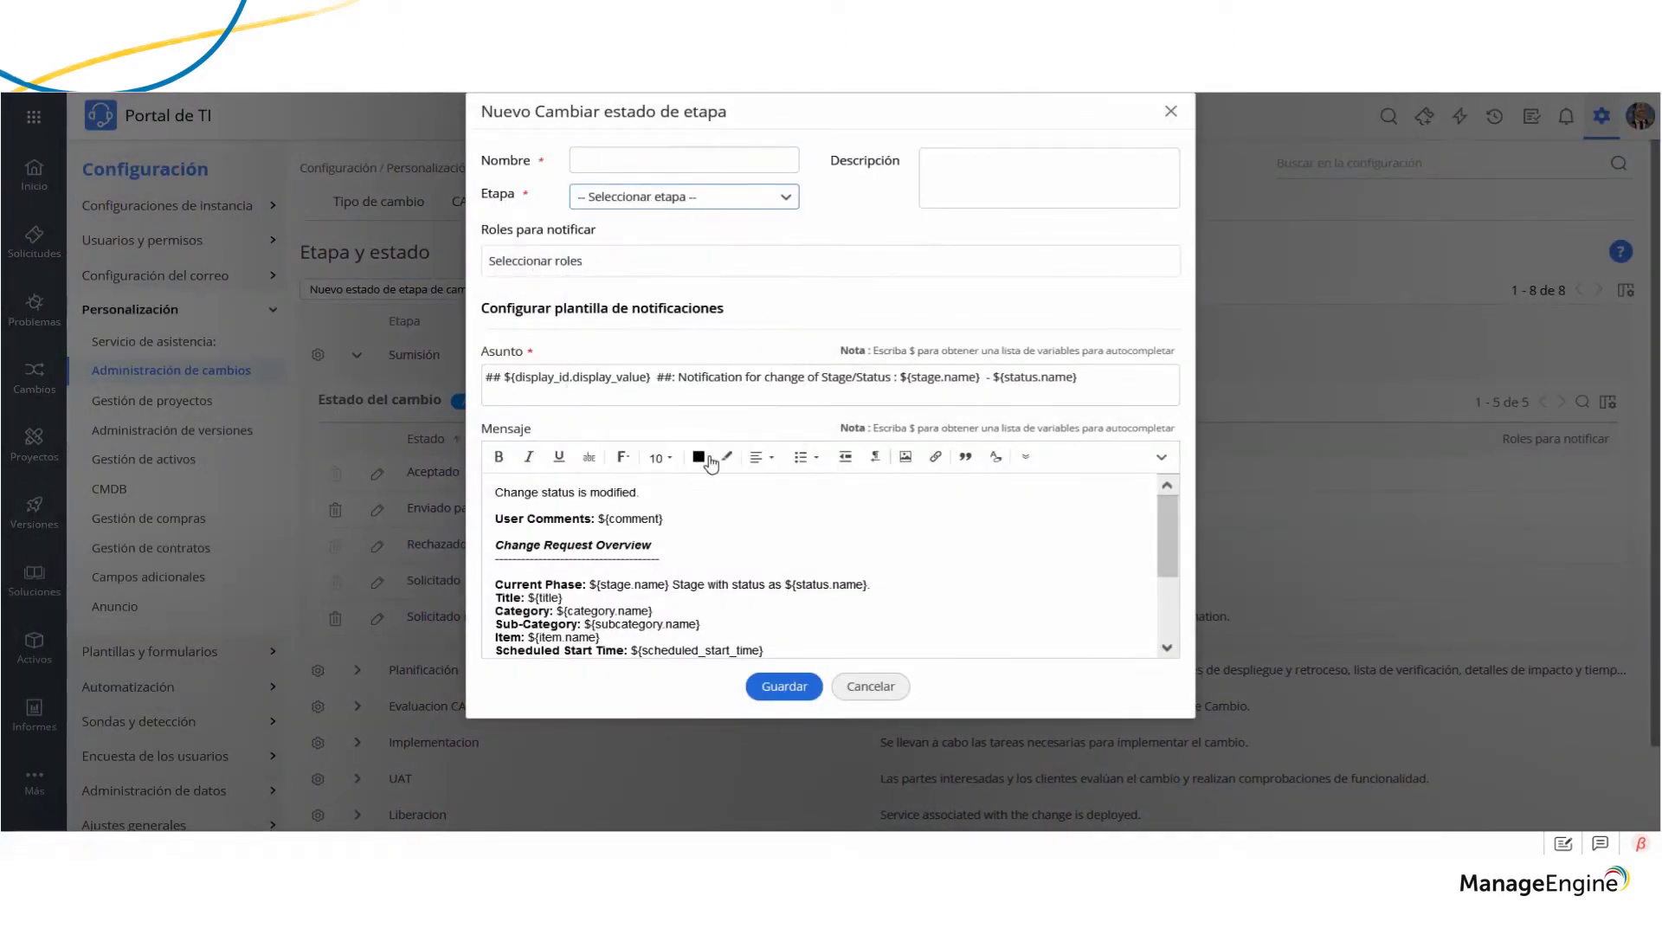
{"action": "scroll", "coordinate": [893, 523], "scroll_direction": "down", "scroll_amount": 5}
{"action": "left_click", "coordinate": [874, 688]}
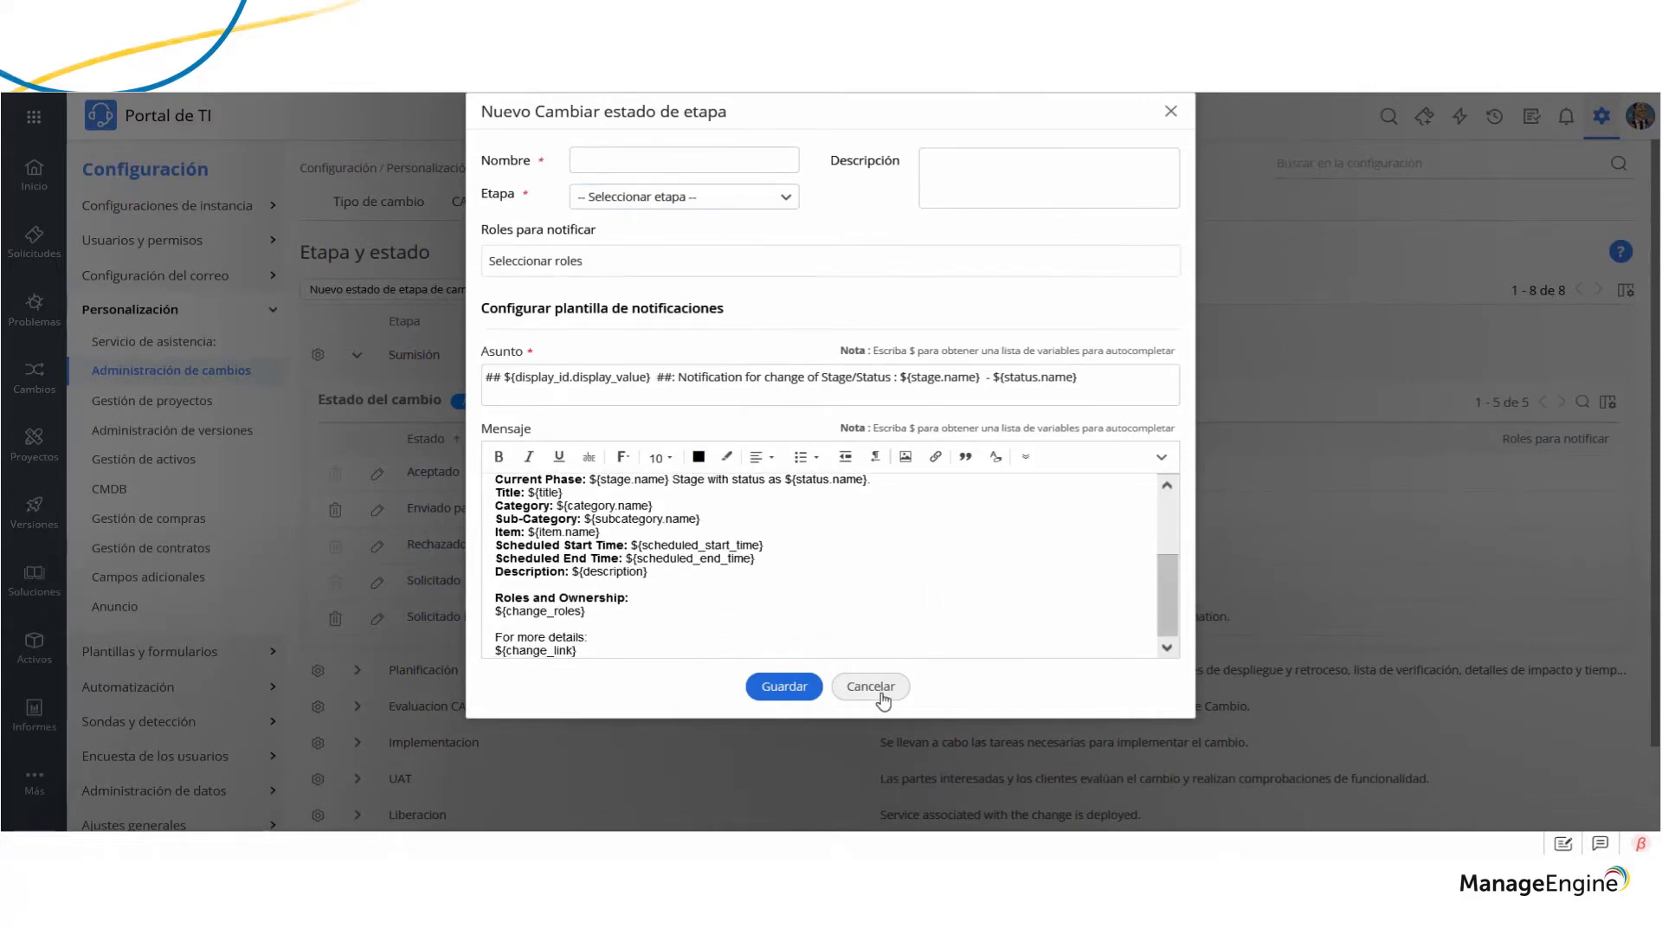
Open the Gerente de cambio change role, examine who can hold it and its access permissions per stage, and leave without saving
{"action": "left_click", "coordinate": [1032, 207]}
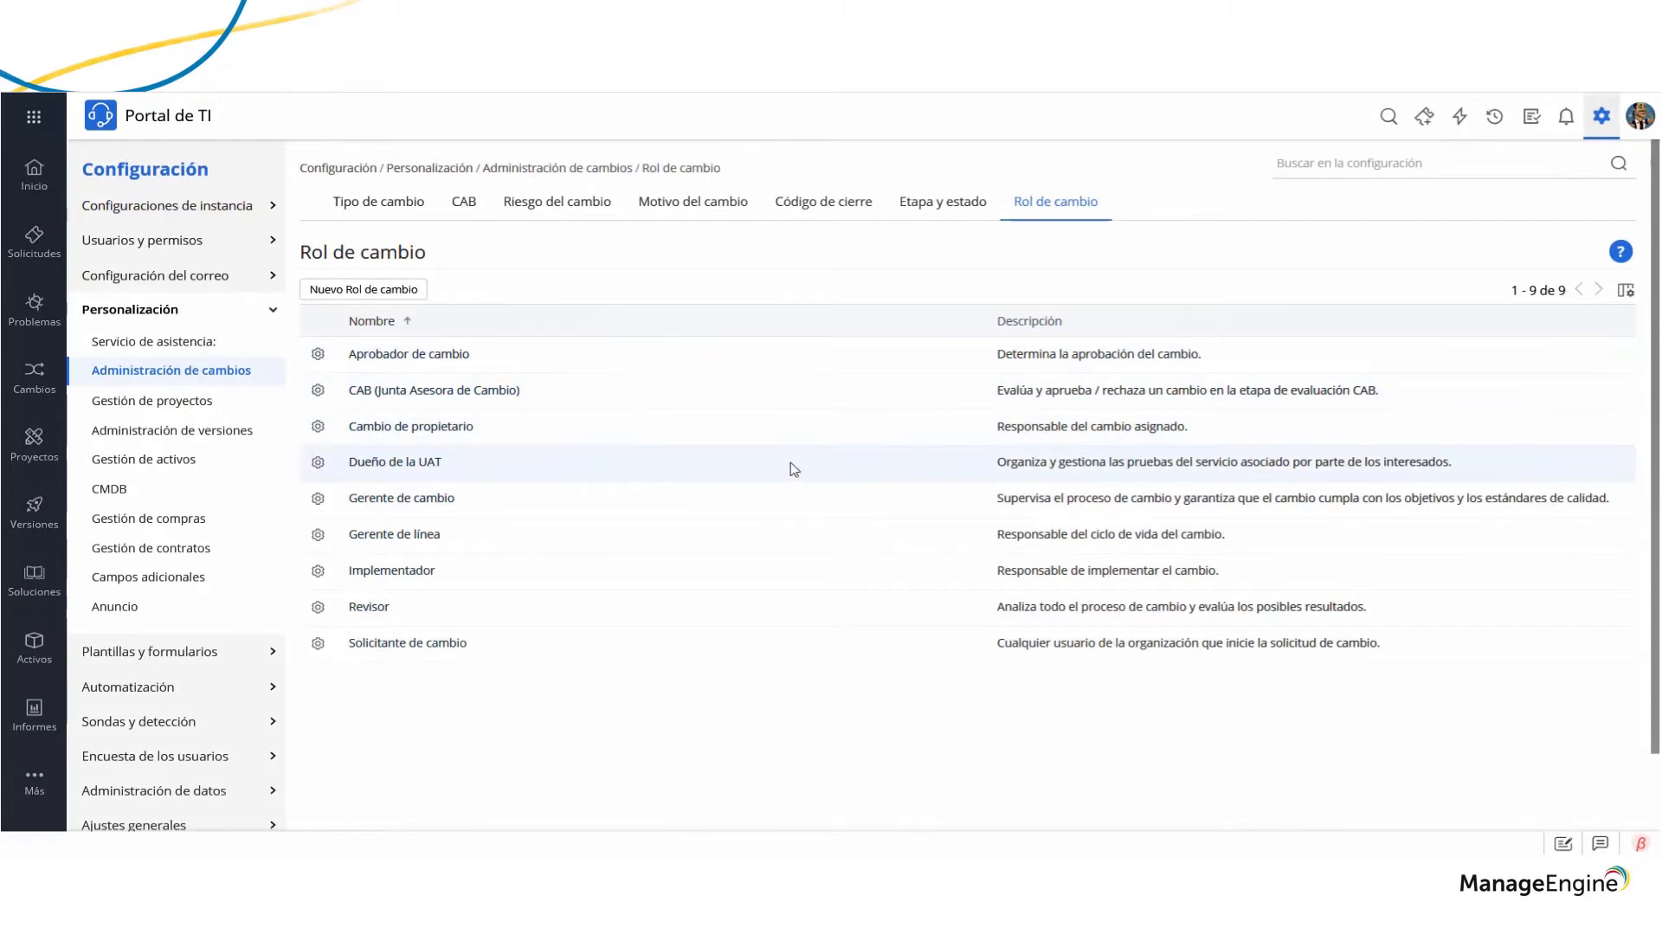
{"action": "left_click", "coordinate": [438, 498]}
{"action": "scroll", "coordinate": [792, 574], "scroll_direction": "down", "scroll_amount": 1}
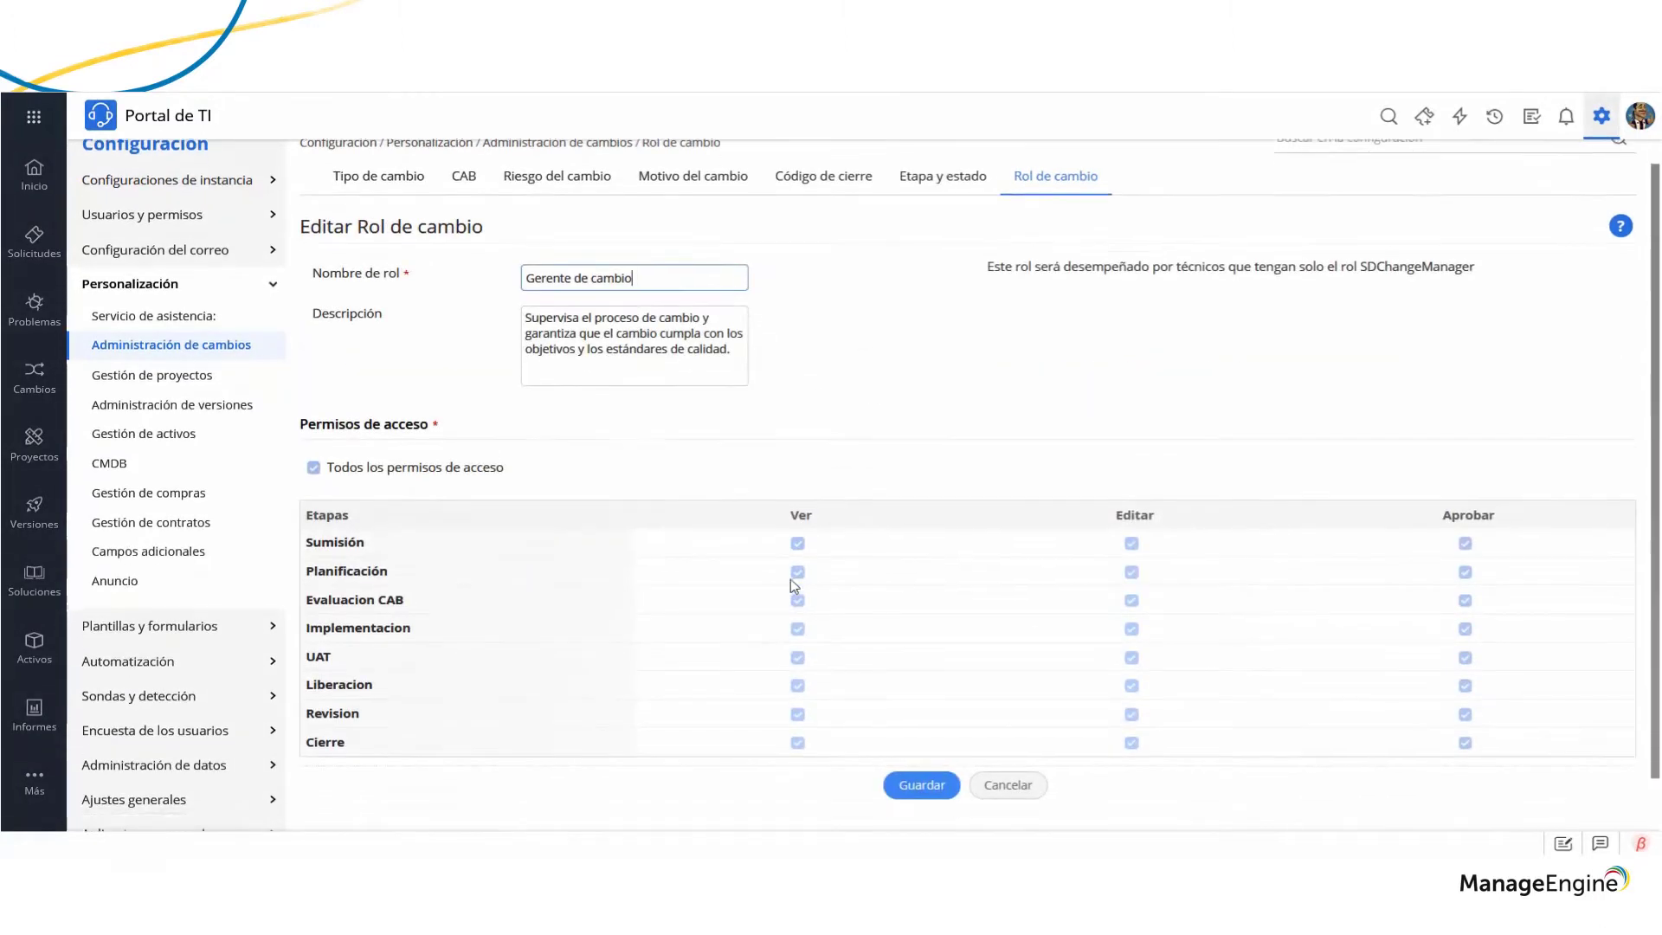
{"action": "scroll", "coordinate": [791, 580], "scroll_direction": "up", "scroll_amount": 1}
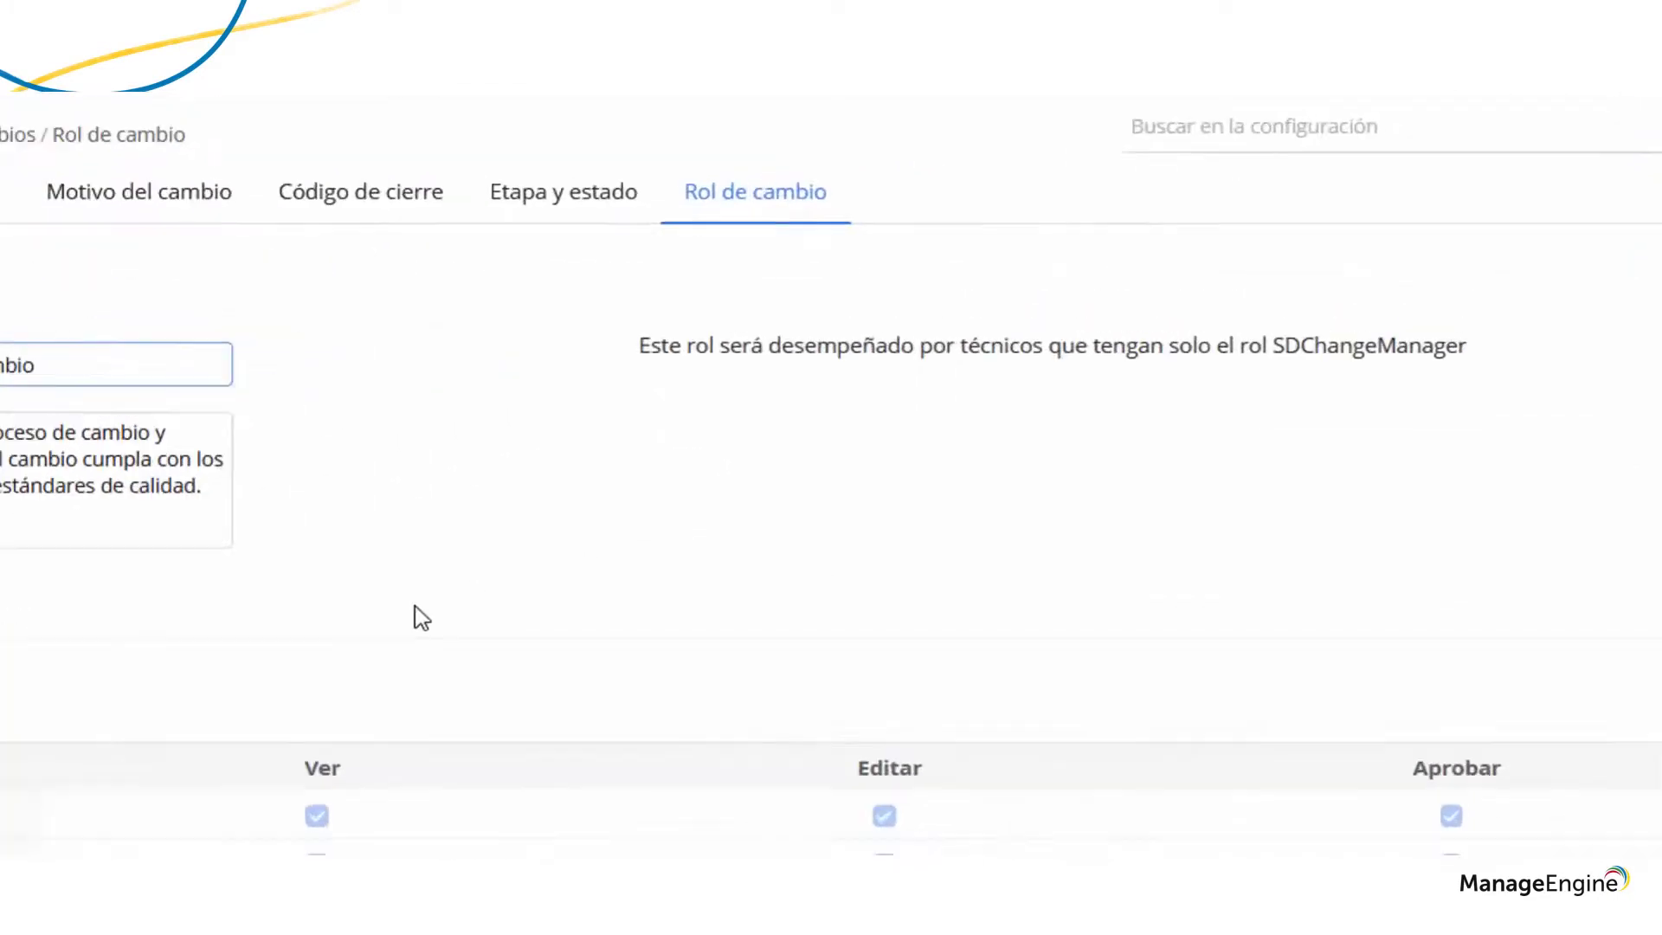
{"action": "left_click_drag", "start_coordinate": [644, 344], "coordinate": [330, 400]}
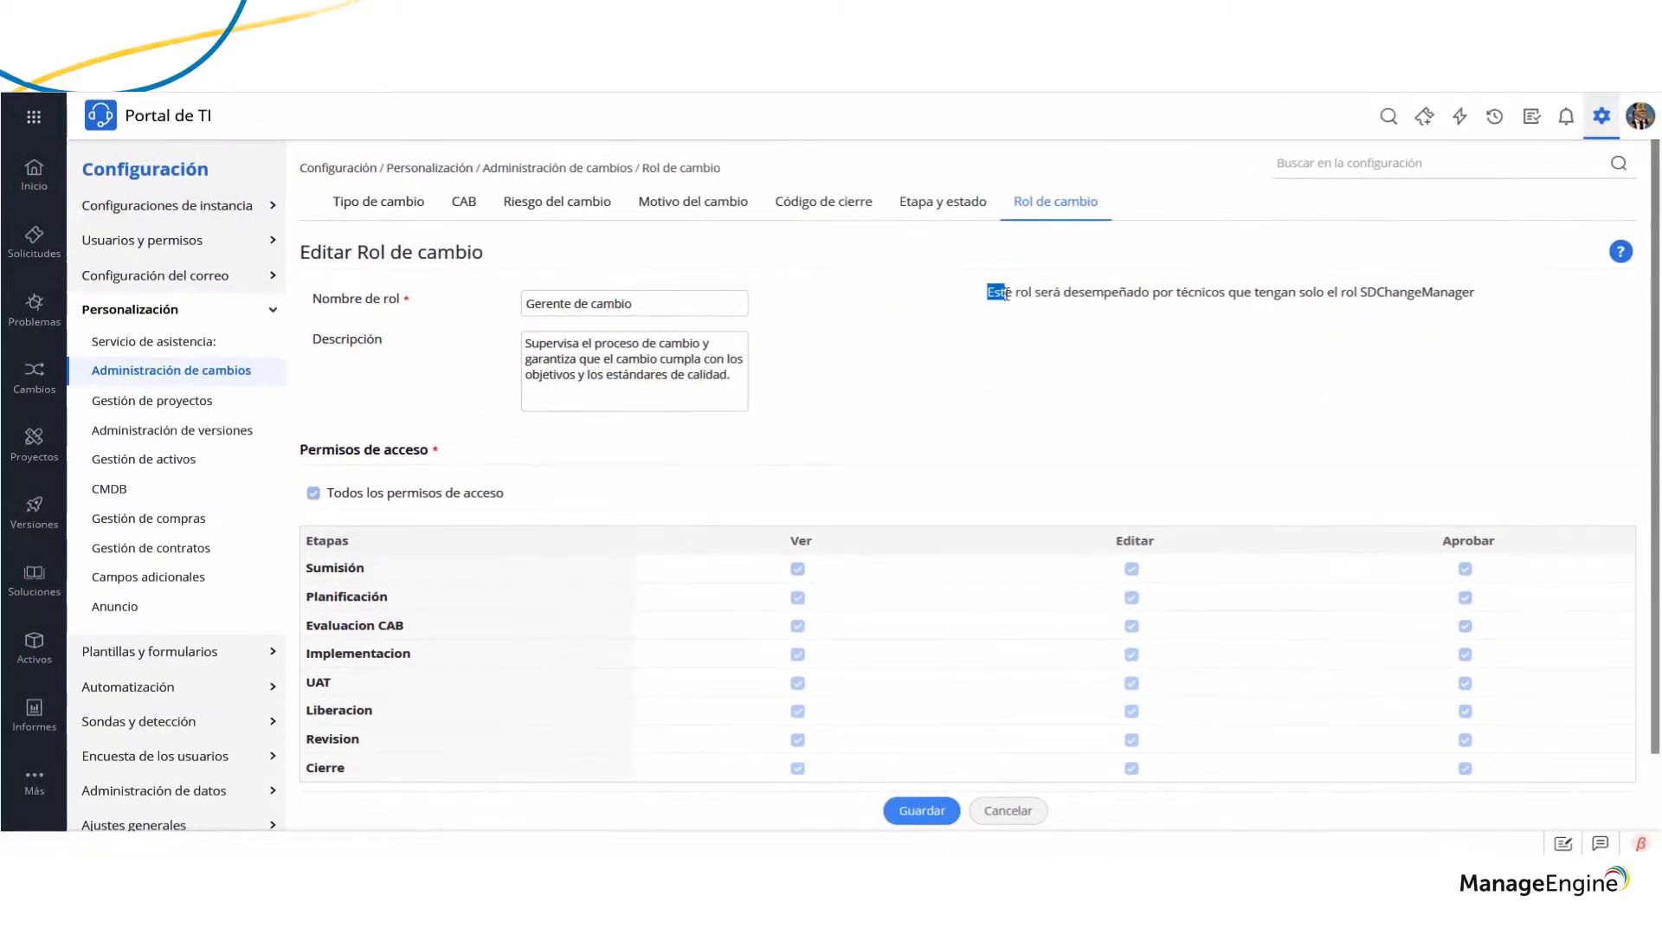
{"action": "left_click", "coordinate": [1042, 810]}
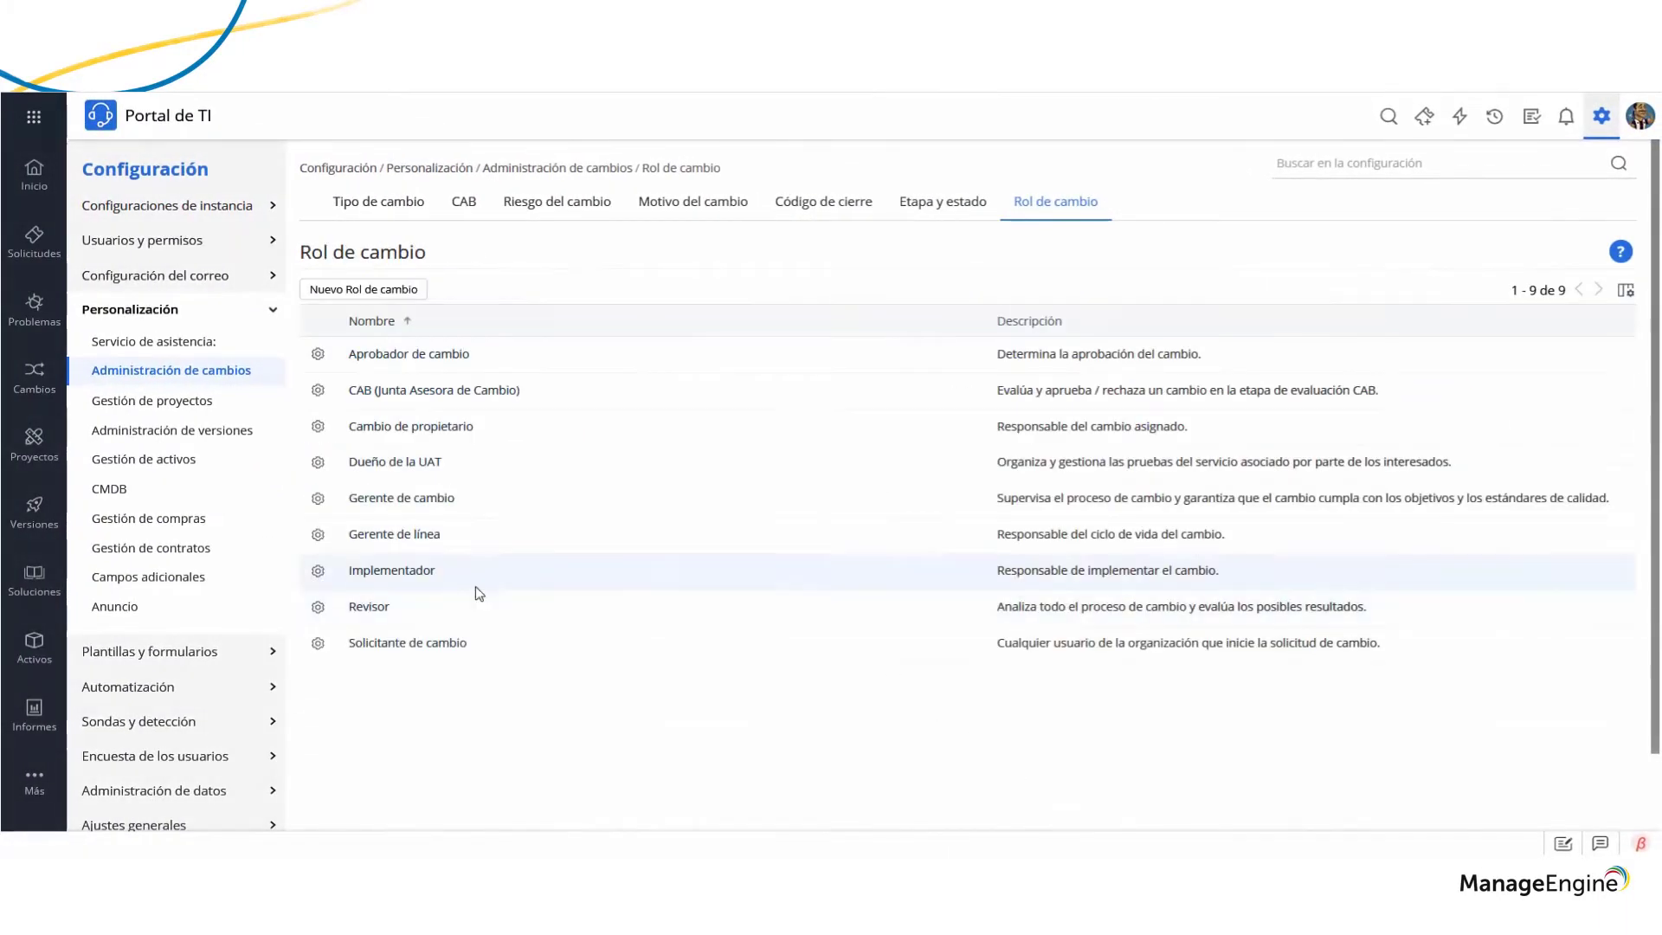
Try granting the Gerente de línea role edit permission for the Sumisión, Evaluacion CAB and Liberacion stages, and discard the changes
{"action": "left_click", "coordinate": [471, 531]}
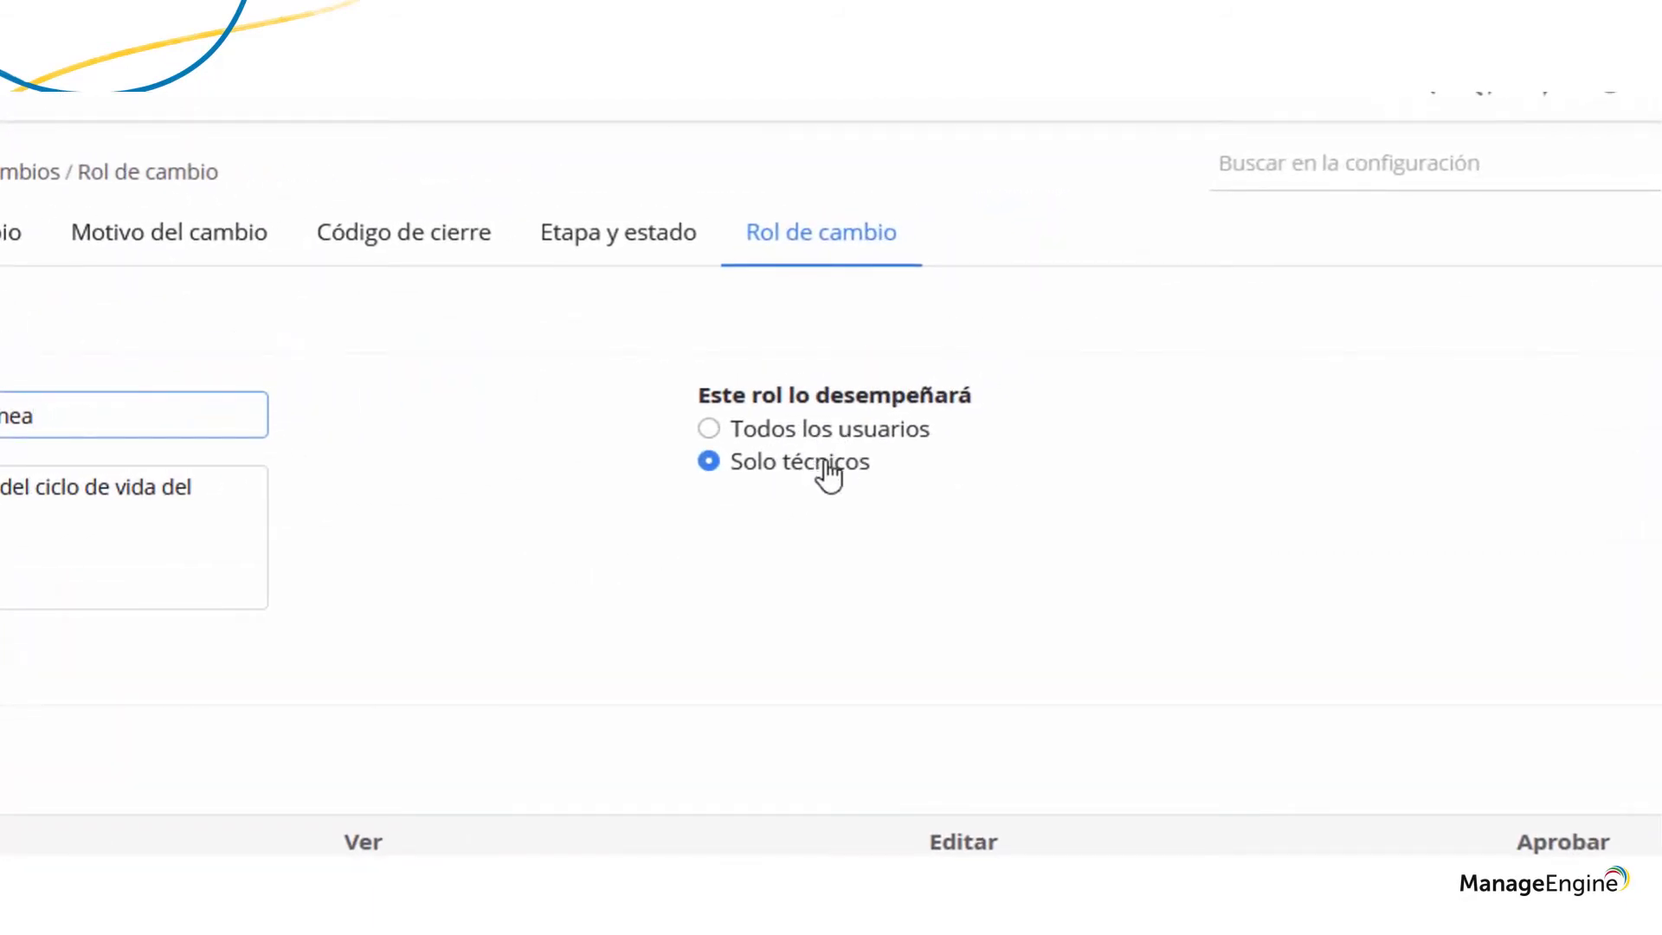
{"action": "scroll", "coordinate": [1133, 496], "scroll_direction": "down", "scroll_amount": 1}
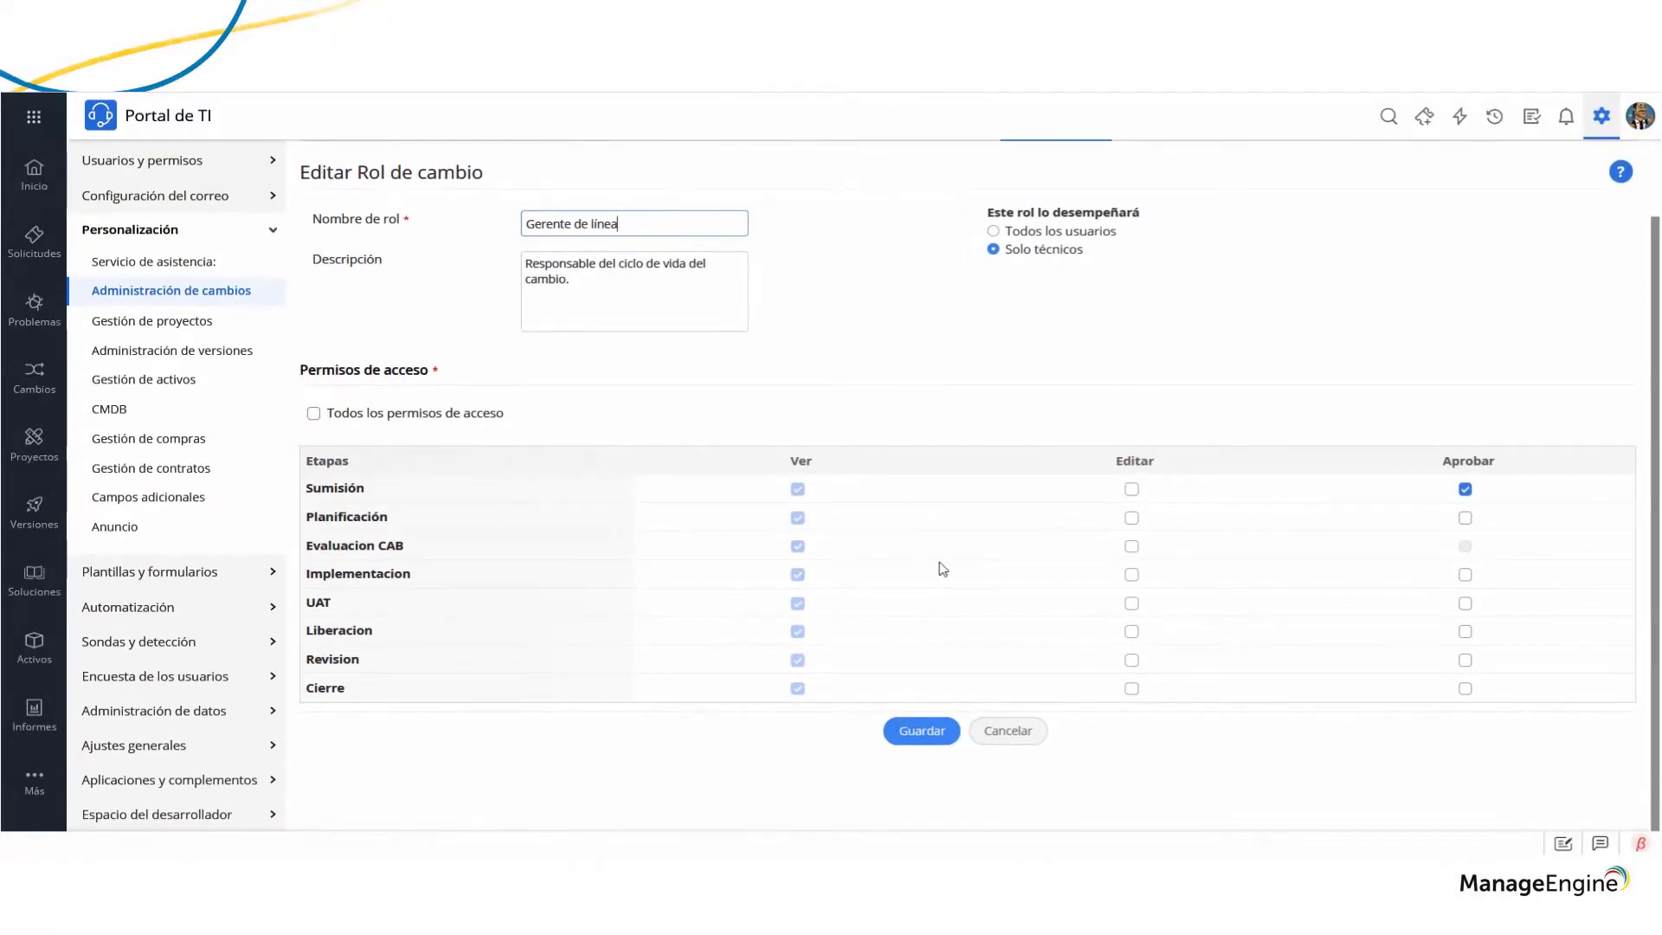
{"action": "left_click", "coordinate": [1131, 492]}
{"action": "left_click", "coordinate": [1129, 548]}
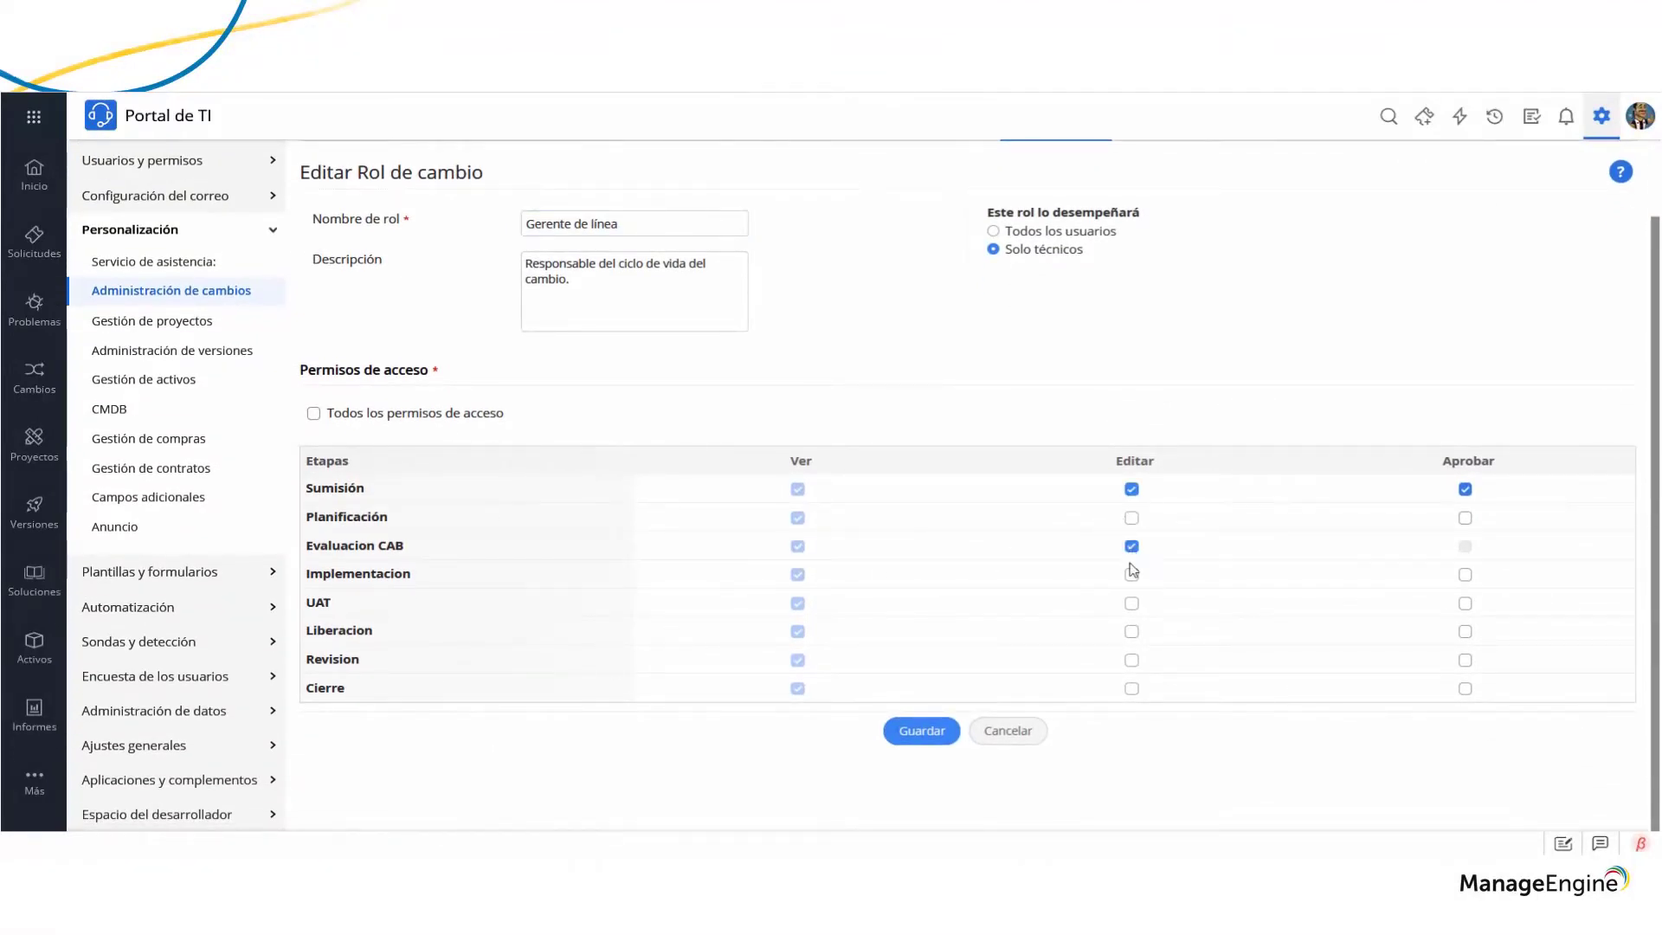
{"action": "left_click", "coordinate": [1132, 631]}
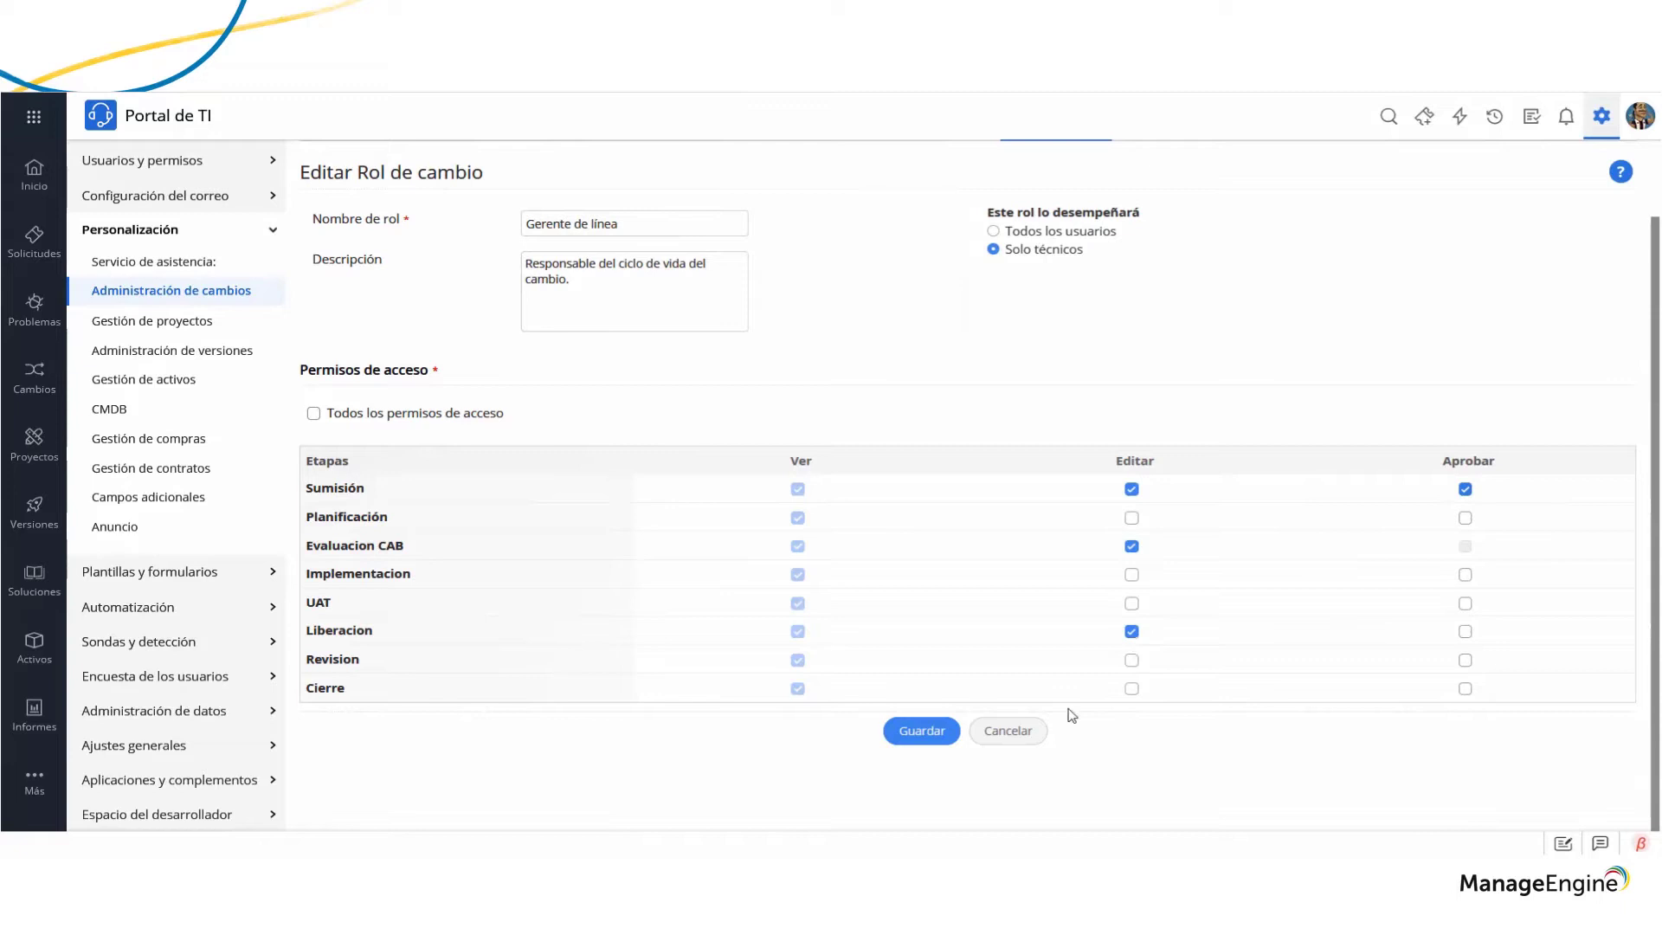
{"action": "left_click", "coordinate": [1007, 731]}
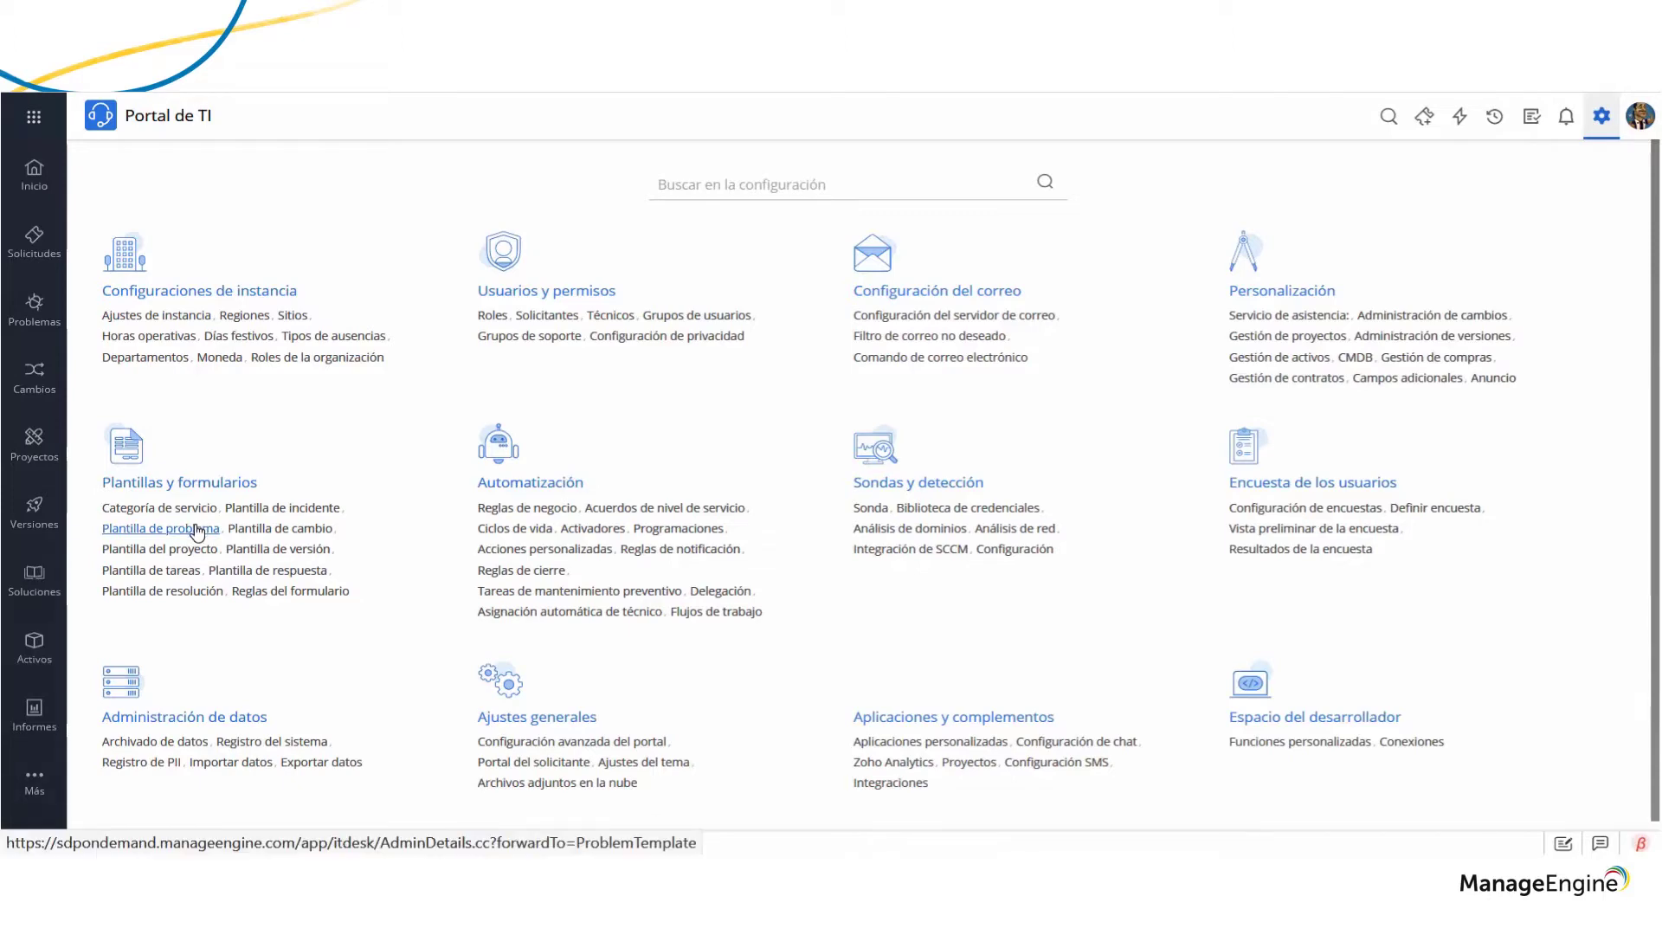
Start a new change template named Zylker Demo and look at its type and workflow selections
{"action": "left_click", "coordinate": [243, 530]}
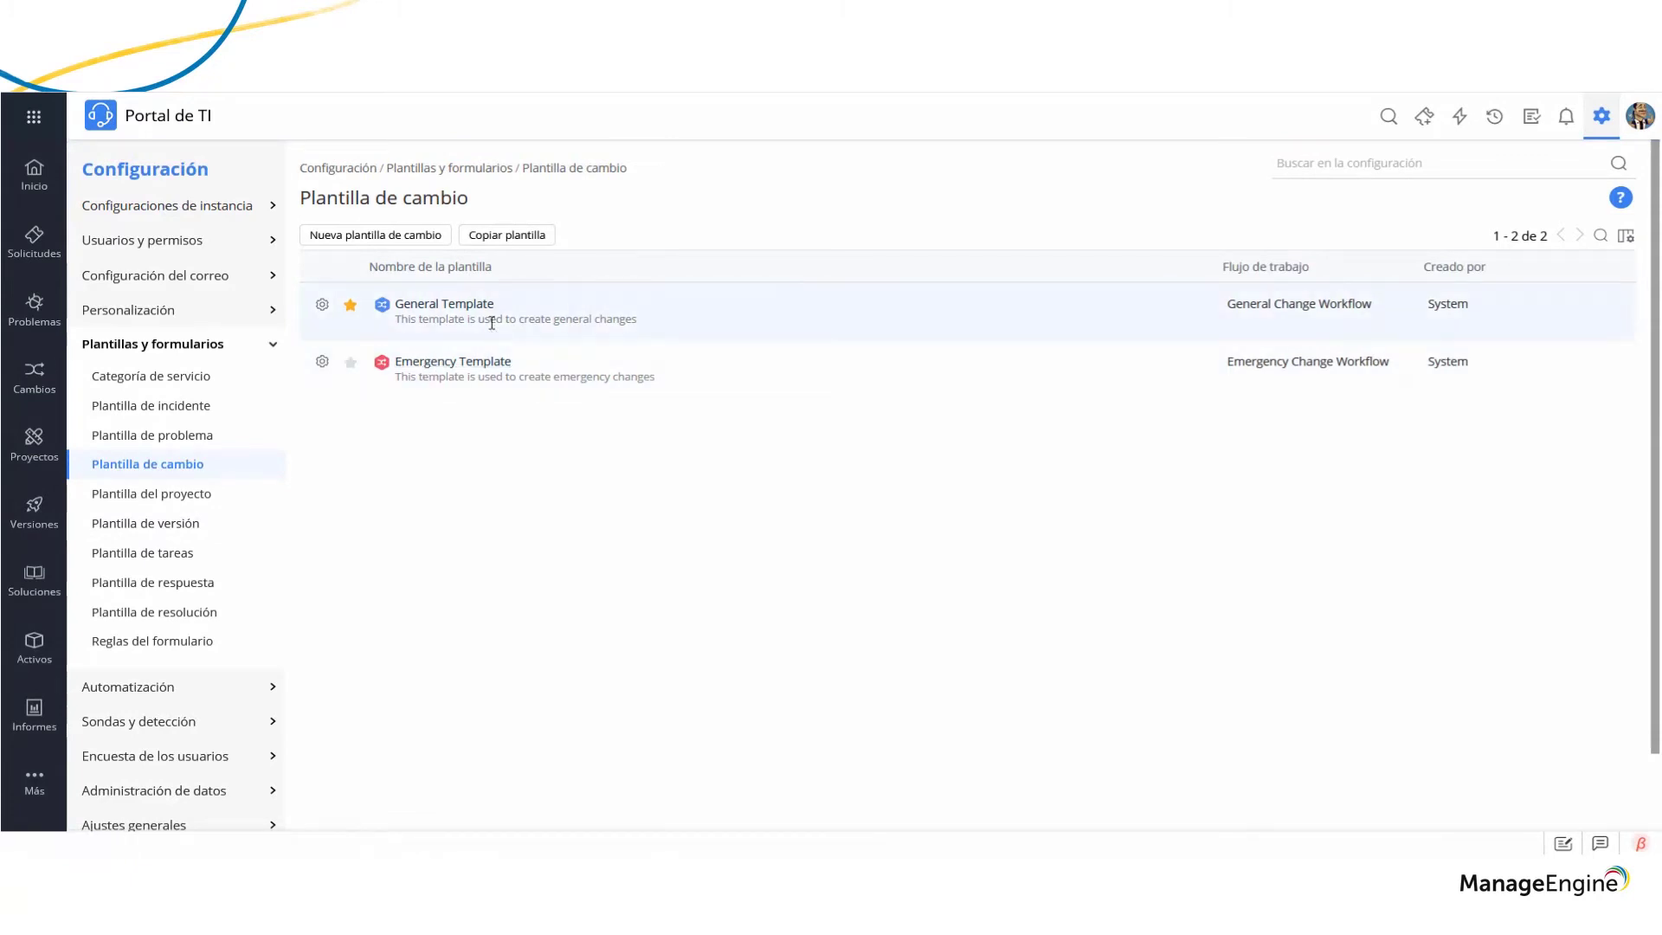
{"action": "left_click", "coordinate": [424, 239]}
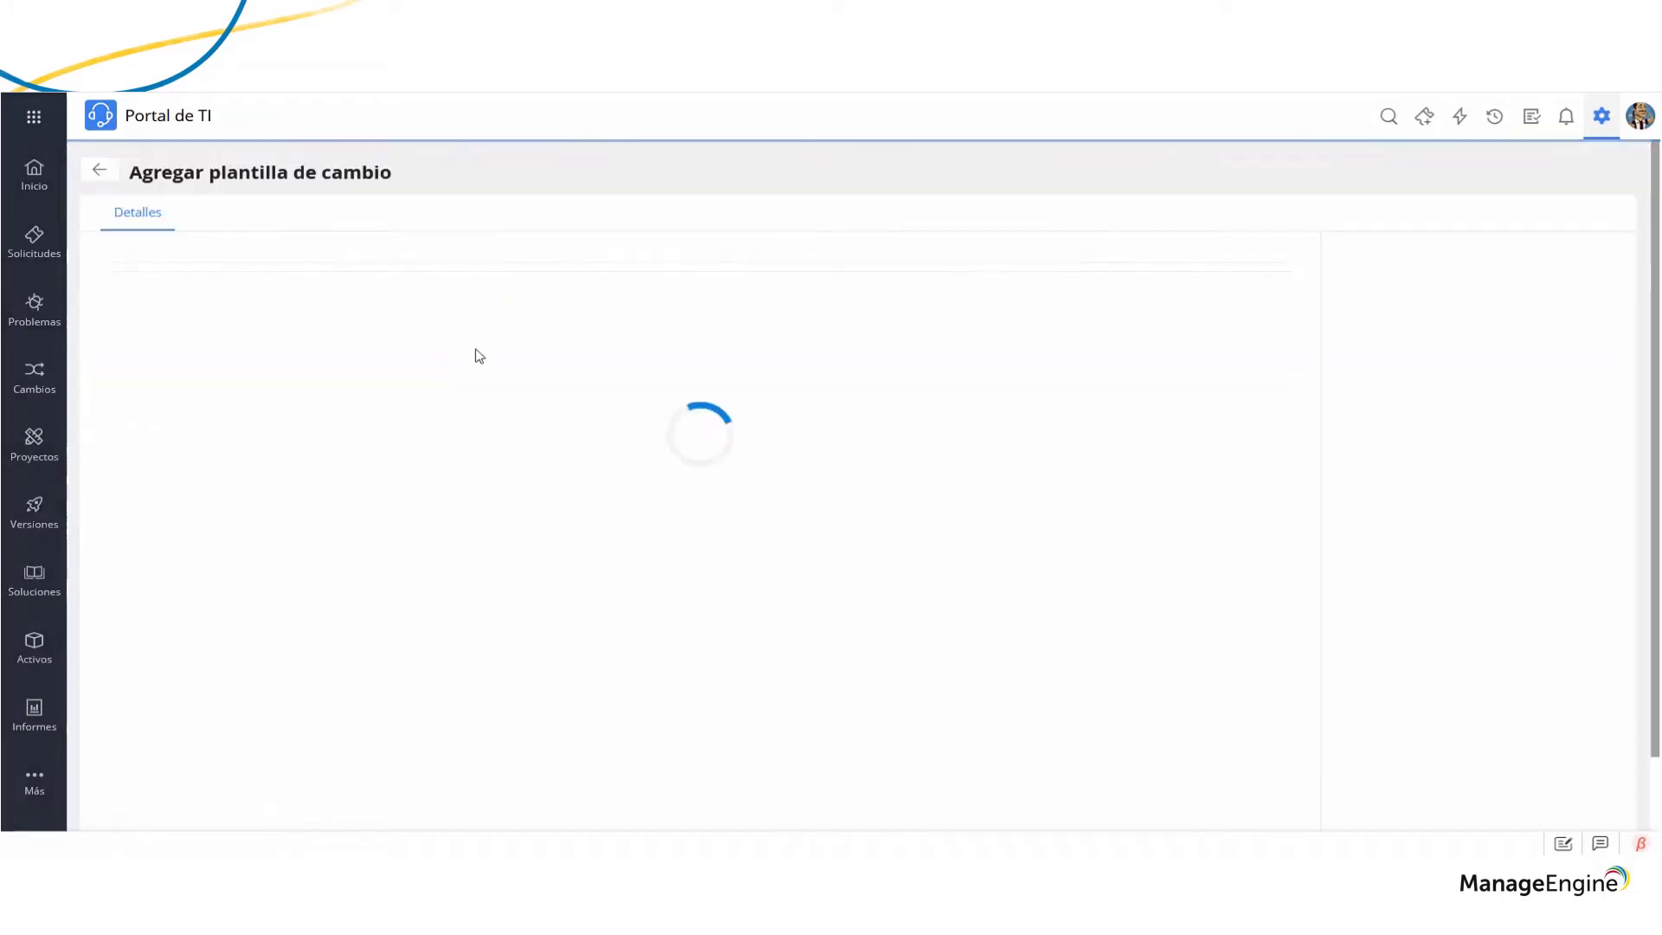
{"action": "left_click", "coordinate": [342, 269]}
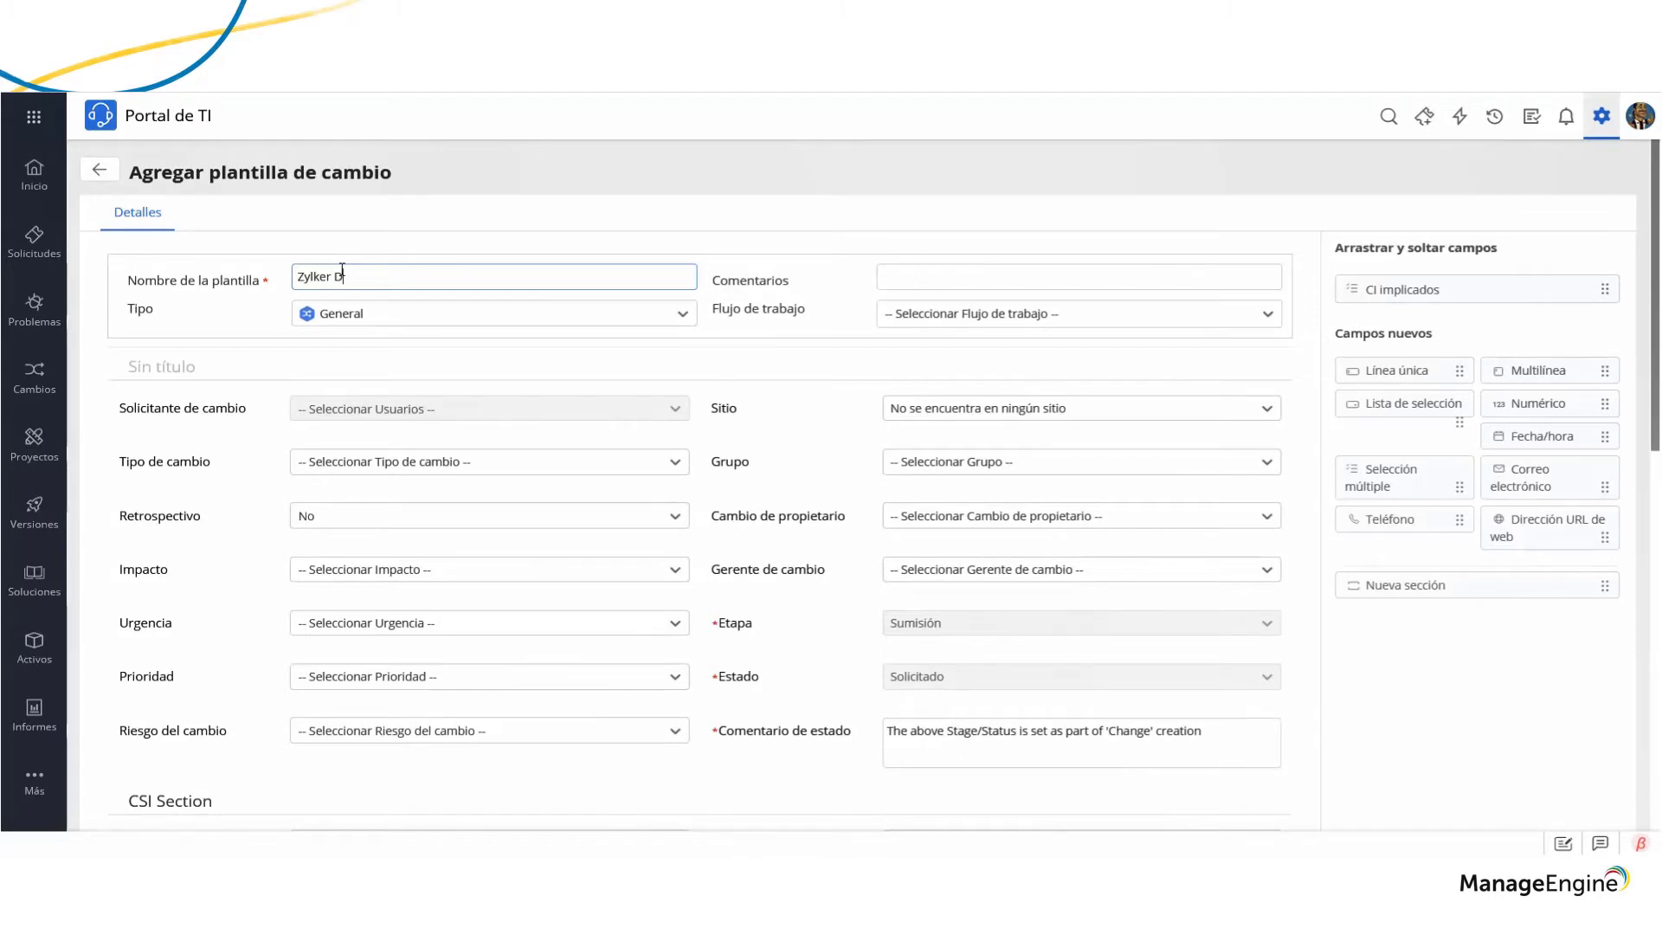
{"action": "left_click", "coordinate": [389, 312]}
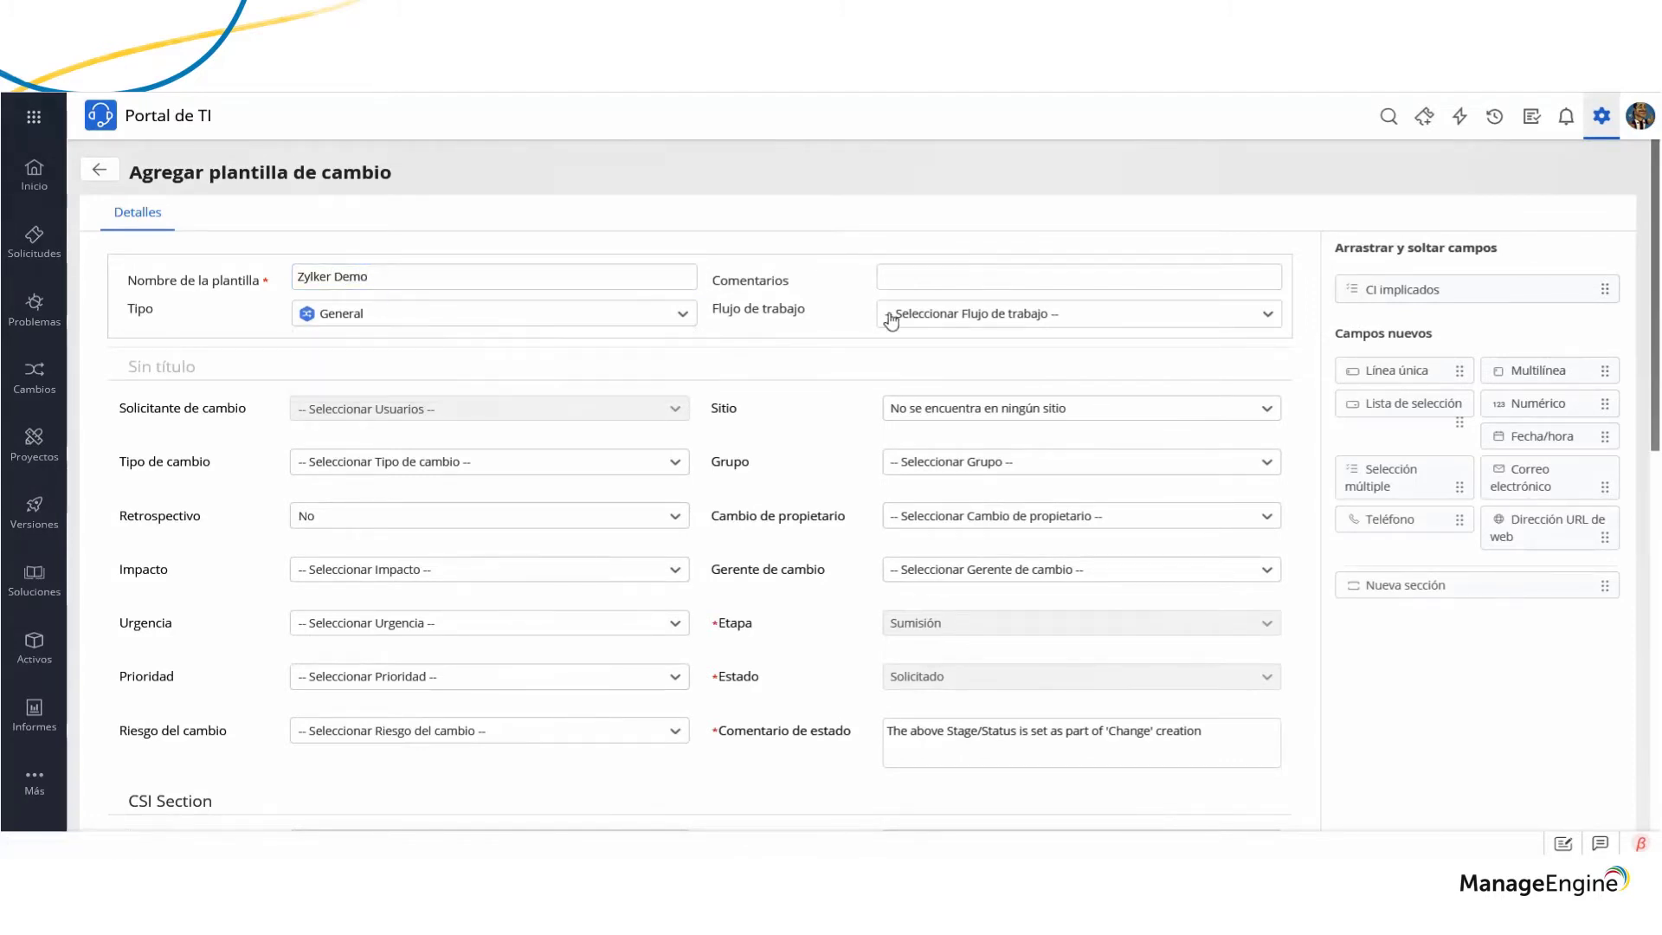
{"action": "left_click", "coordinate": [963, 315]}
{"action": "left_click", "coordinate": [847, 327]}
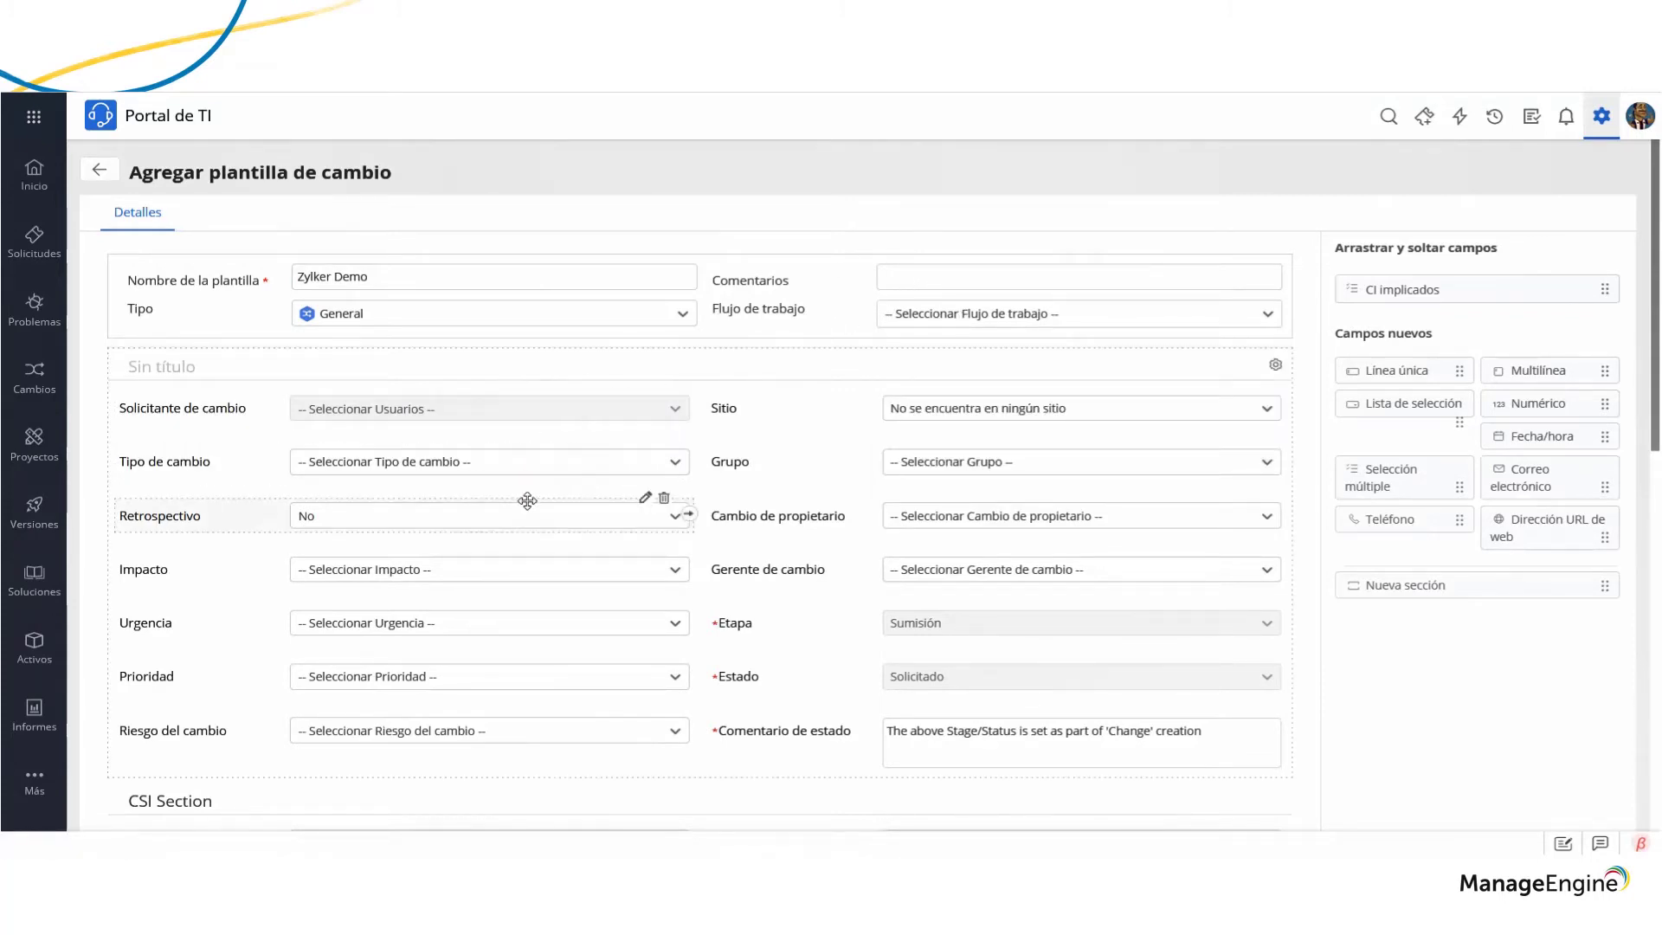
Rearrange the template form so Grupo sits beneath Tipo de cambio and Gerente de cambio beneath Retrospectivo
{"action": "scroll", "coordinate": [526, 497], "scroll_direction": "down", "scroll_amount": 1}
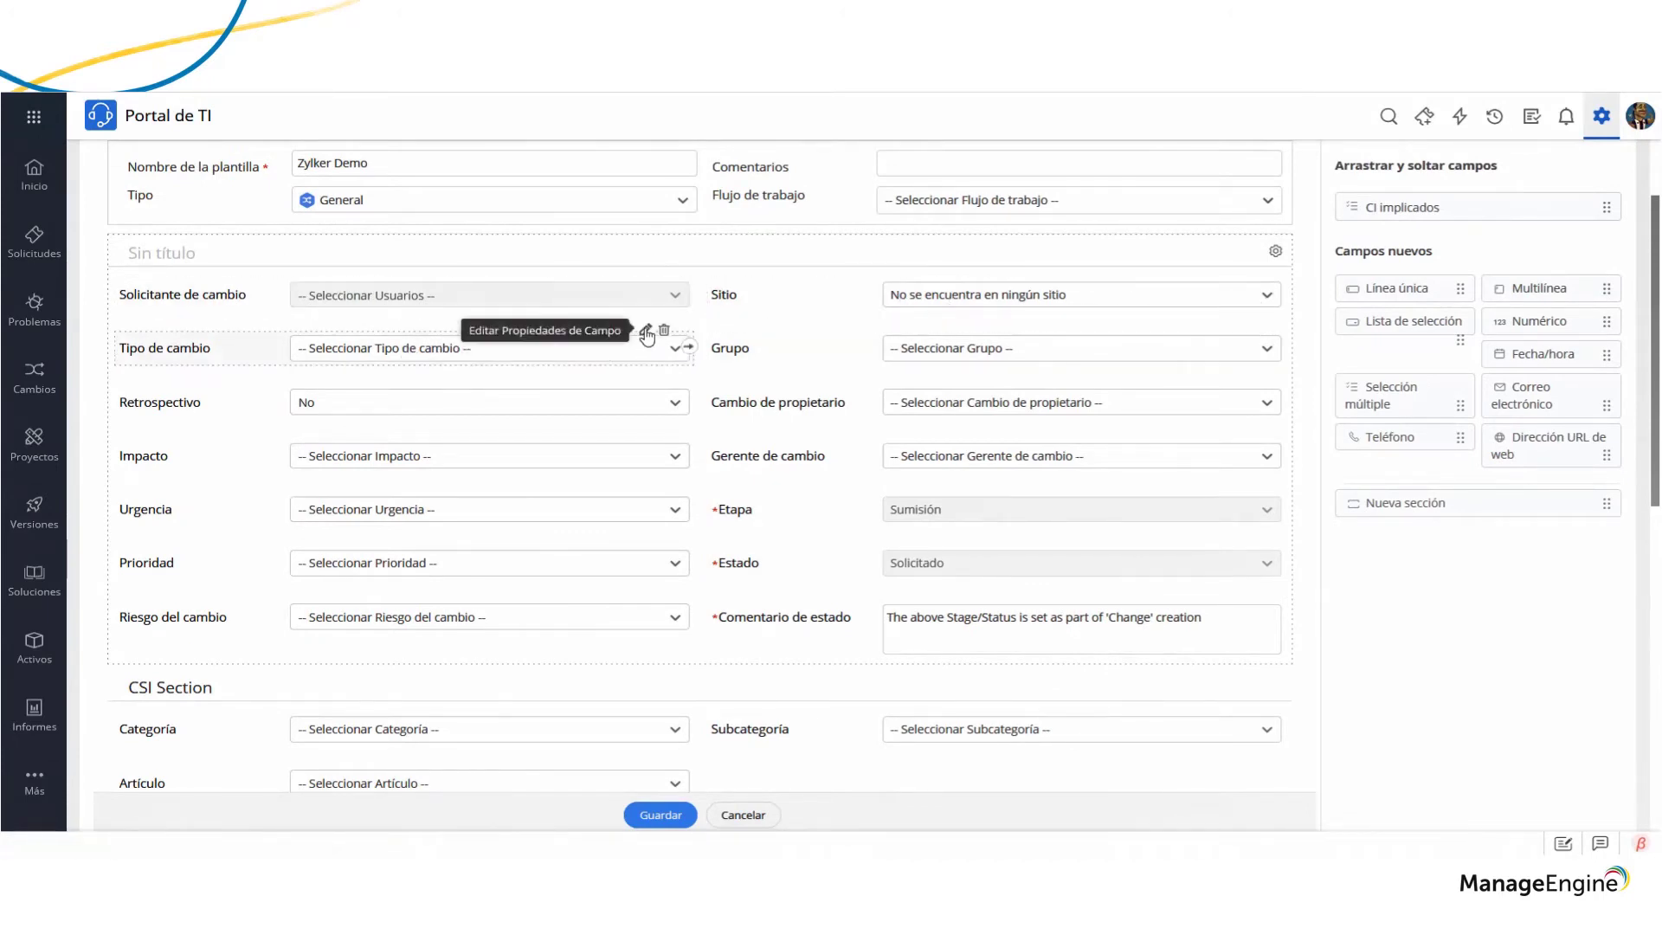
{"action": "left_click", "coordinate": [645, 330]}
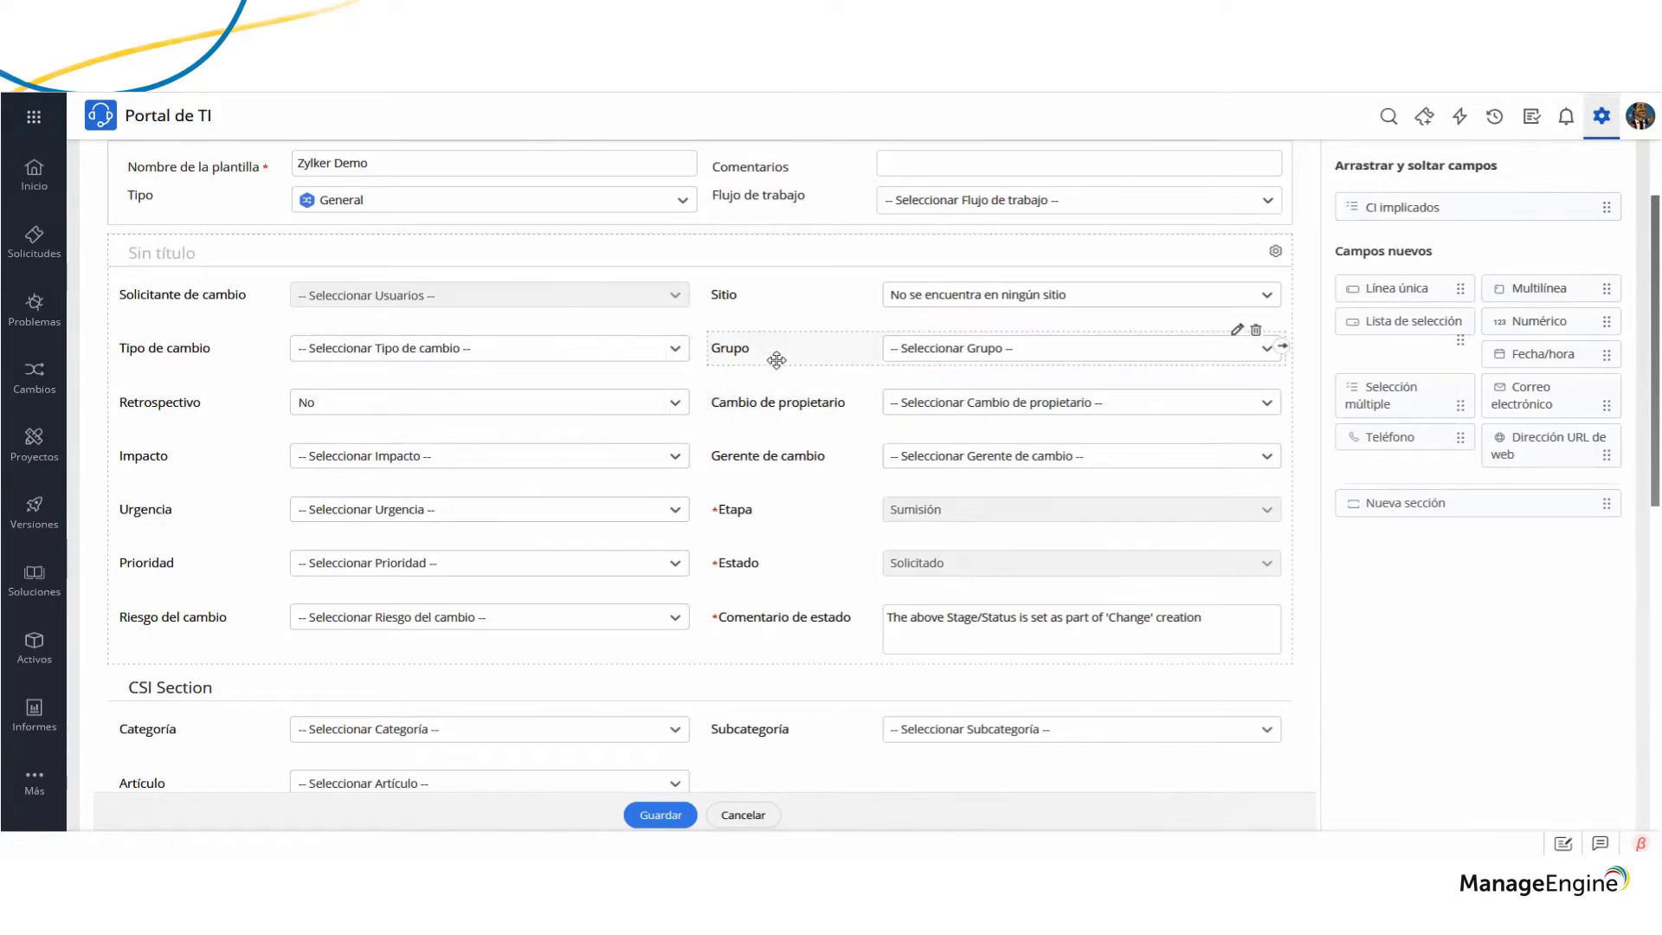
{"action": "left_click_drag", "start_coordinate": [775, 356], "coordinate": [346, 396]}
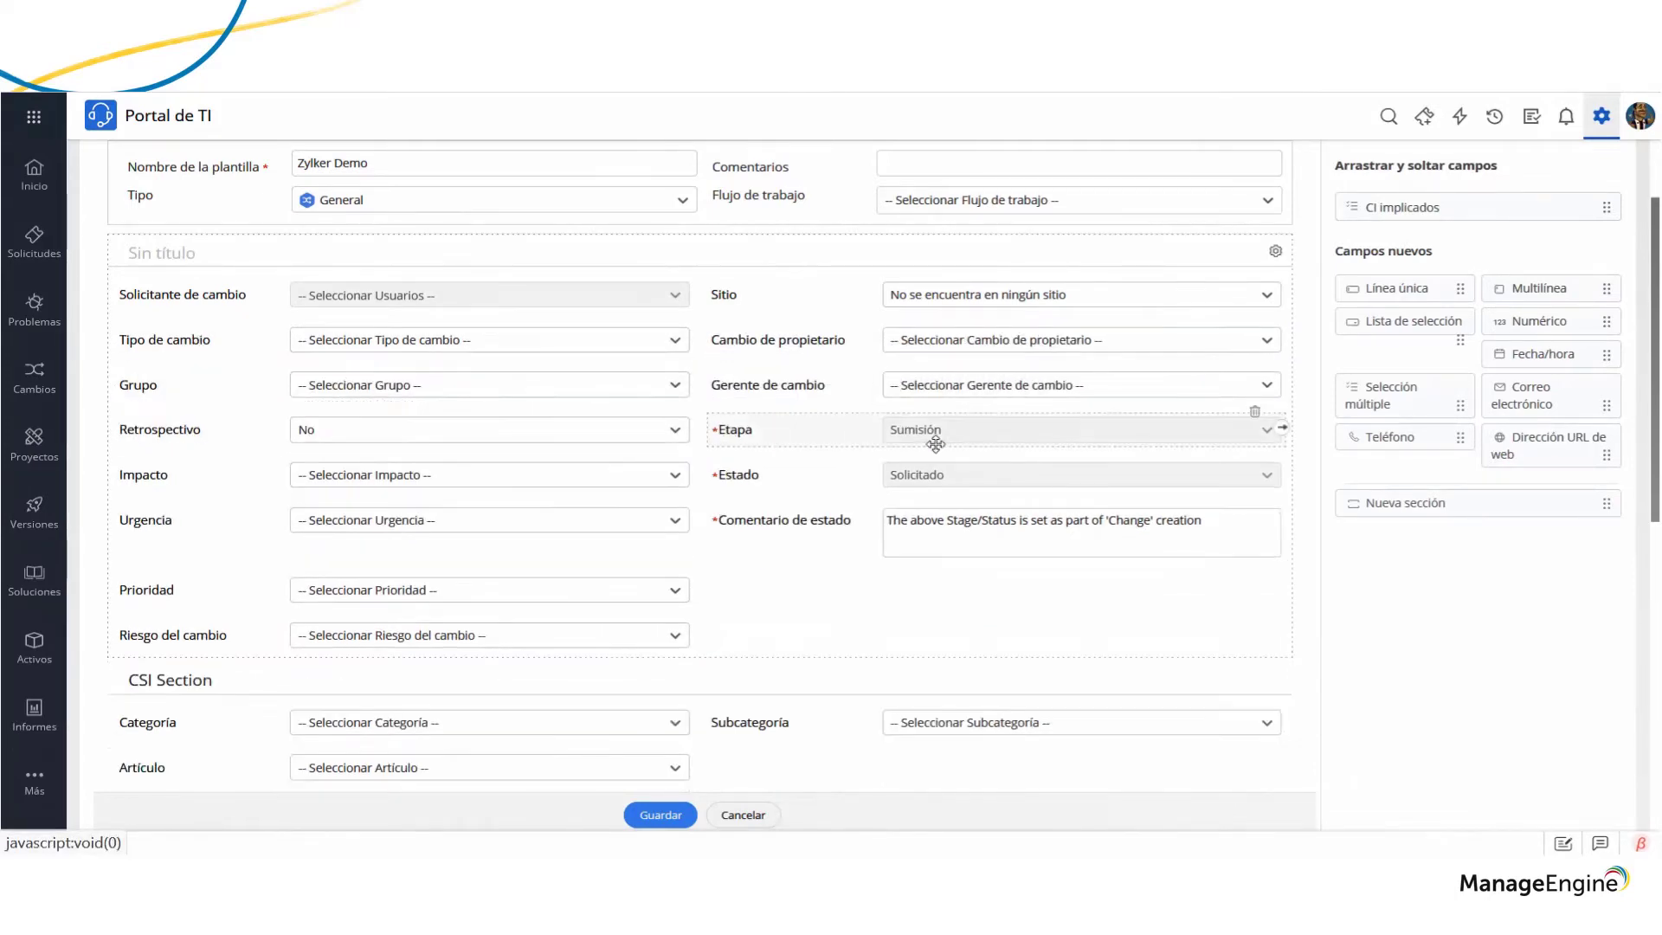
{"action": "left_click", "coordinate": [943, 388]}
{"action": "left_click_drag", "start_coordinate": [823, 383], "coordinate": [372, 476]}
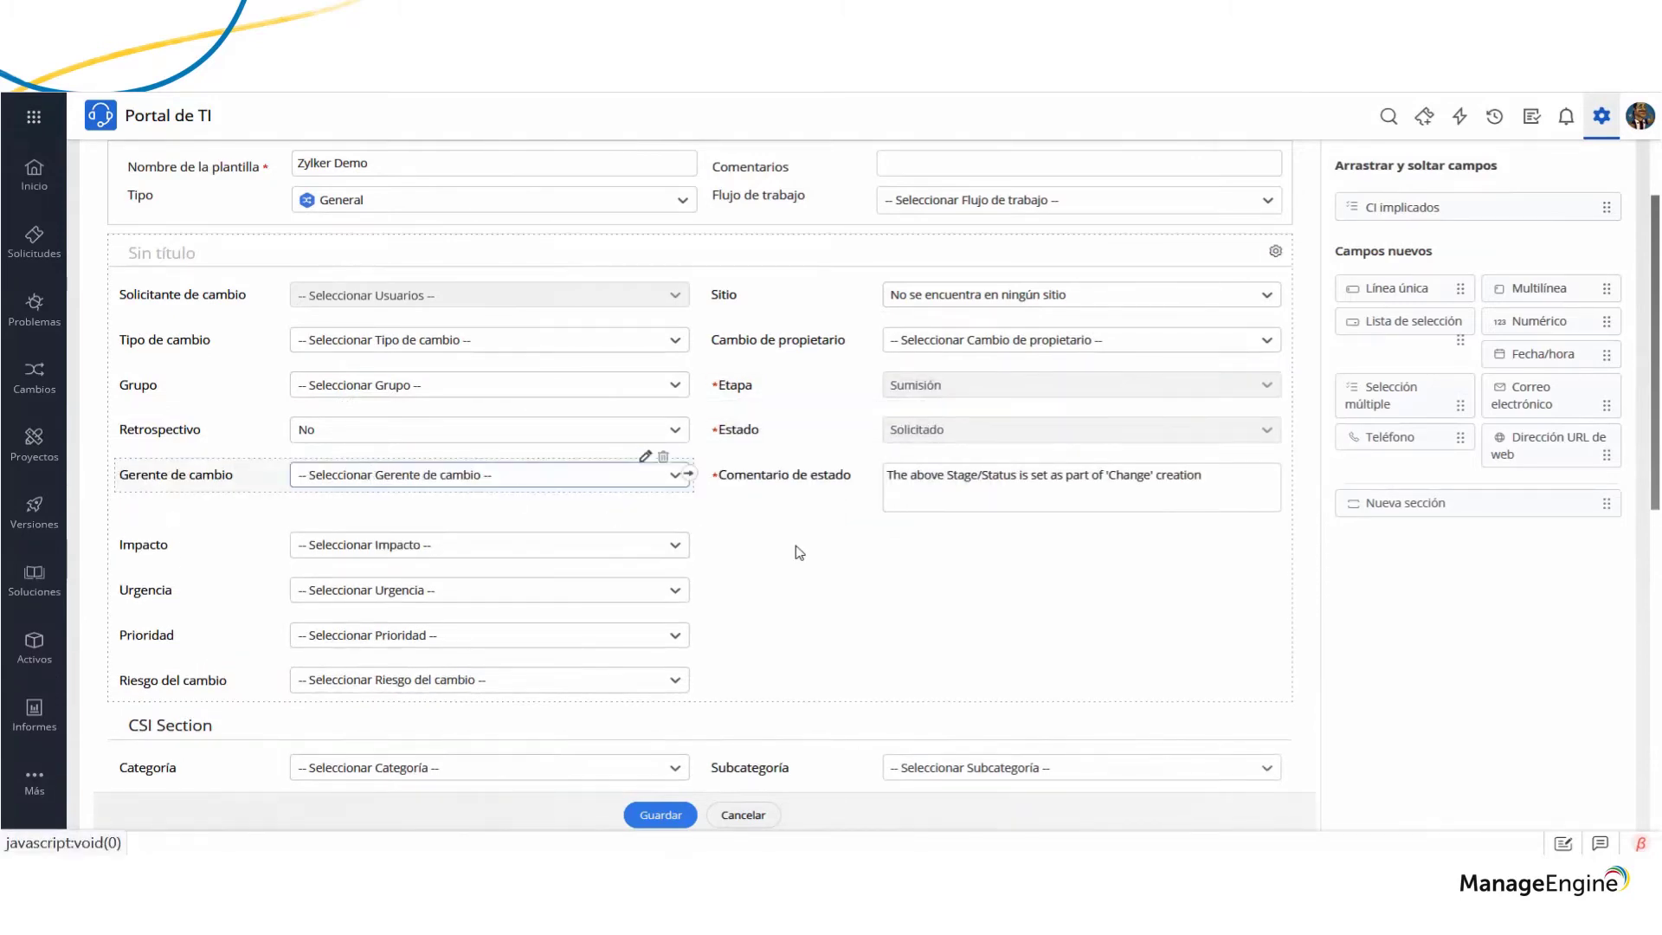
Add a new section below Riesgo del cambio and title it "Seccion de analisis"
{"action": "left_click_drag", "start_coordinate": [1393, 503], "coordinate": [465, 705]}
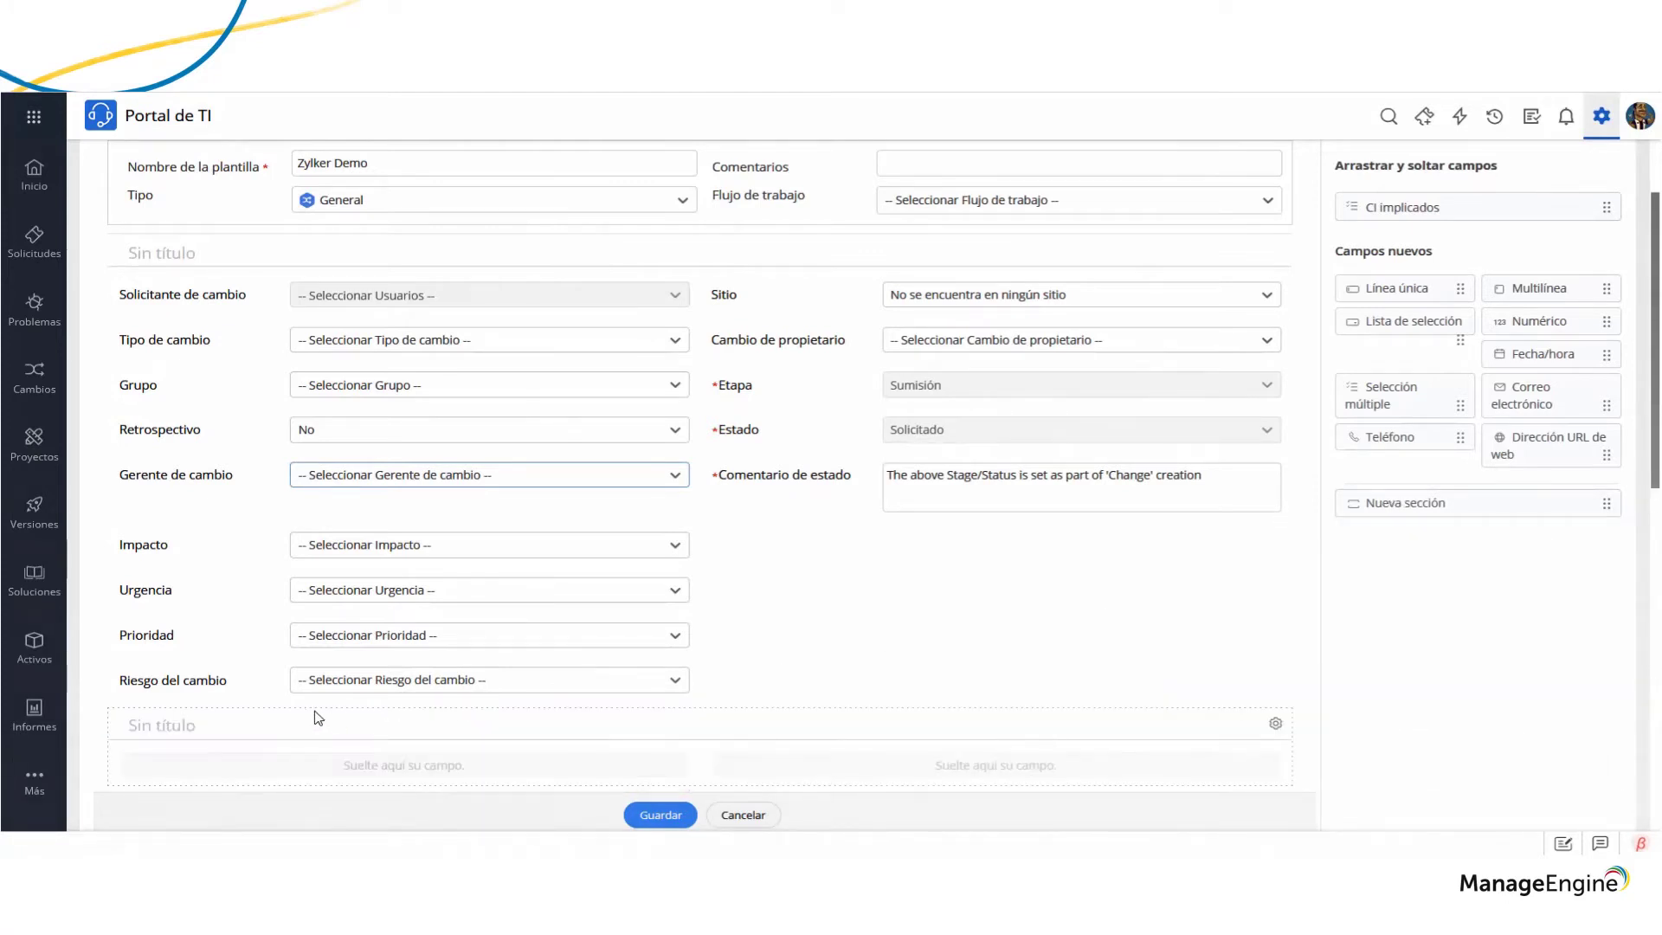
{"action": "left_click", "coordinate": [197, 726]}
{"action": "type", "text": "S"}
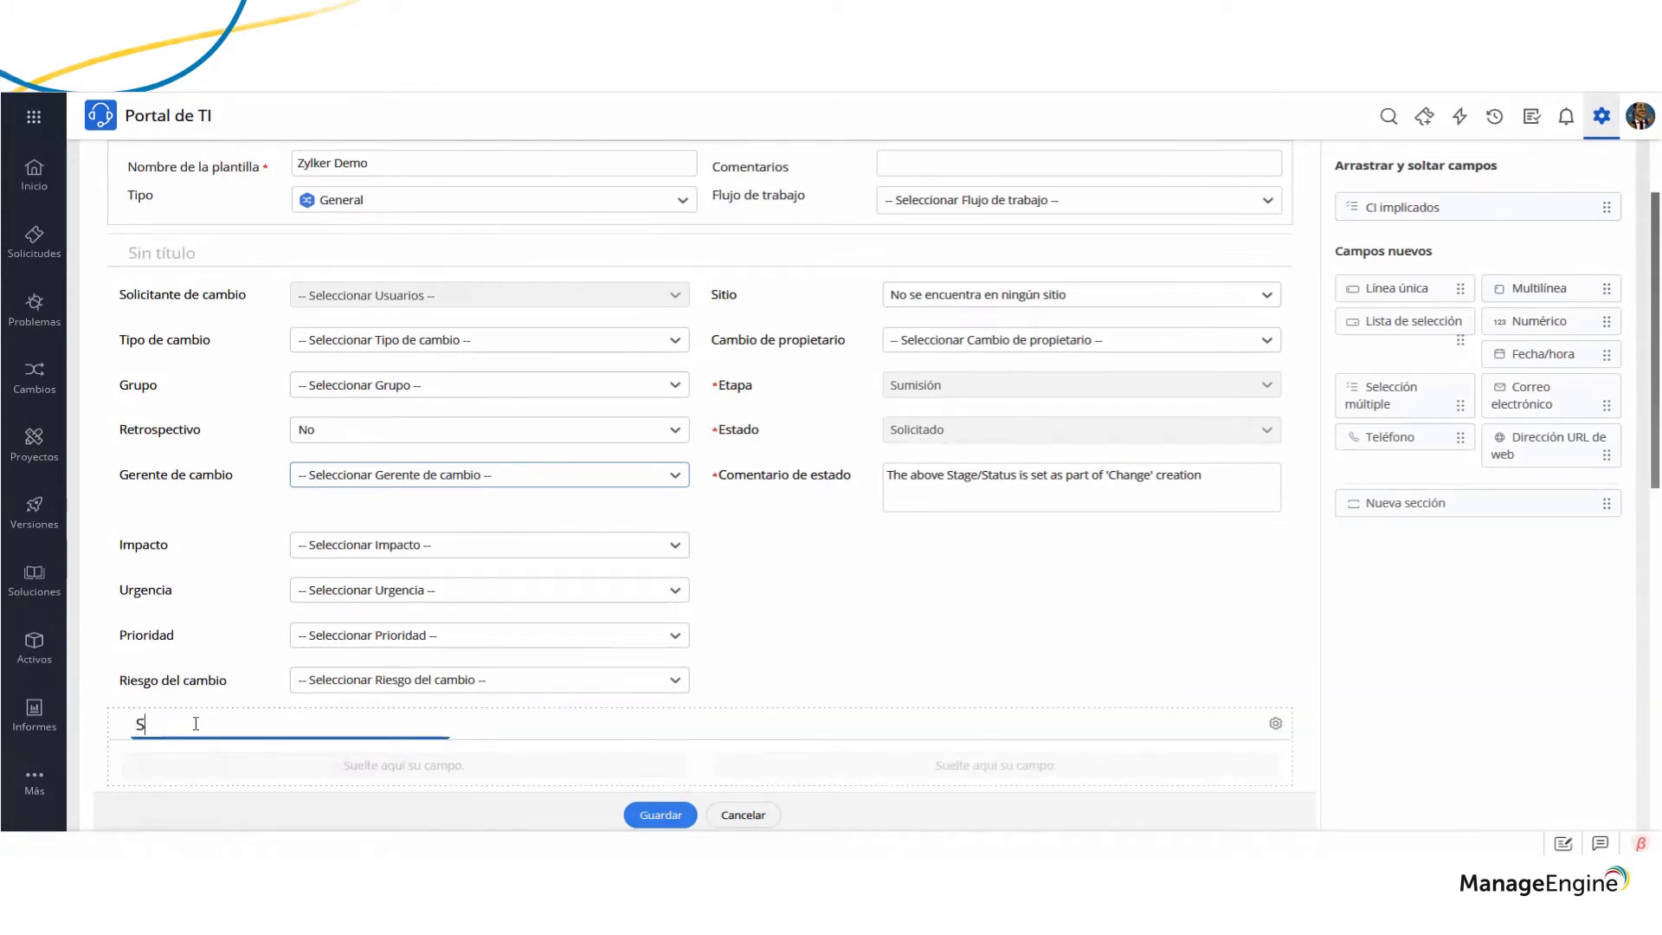
{"action": "type", "text": "eccion de analisis"}
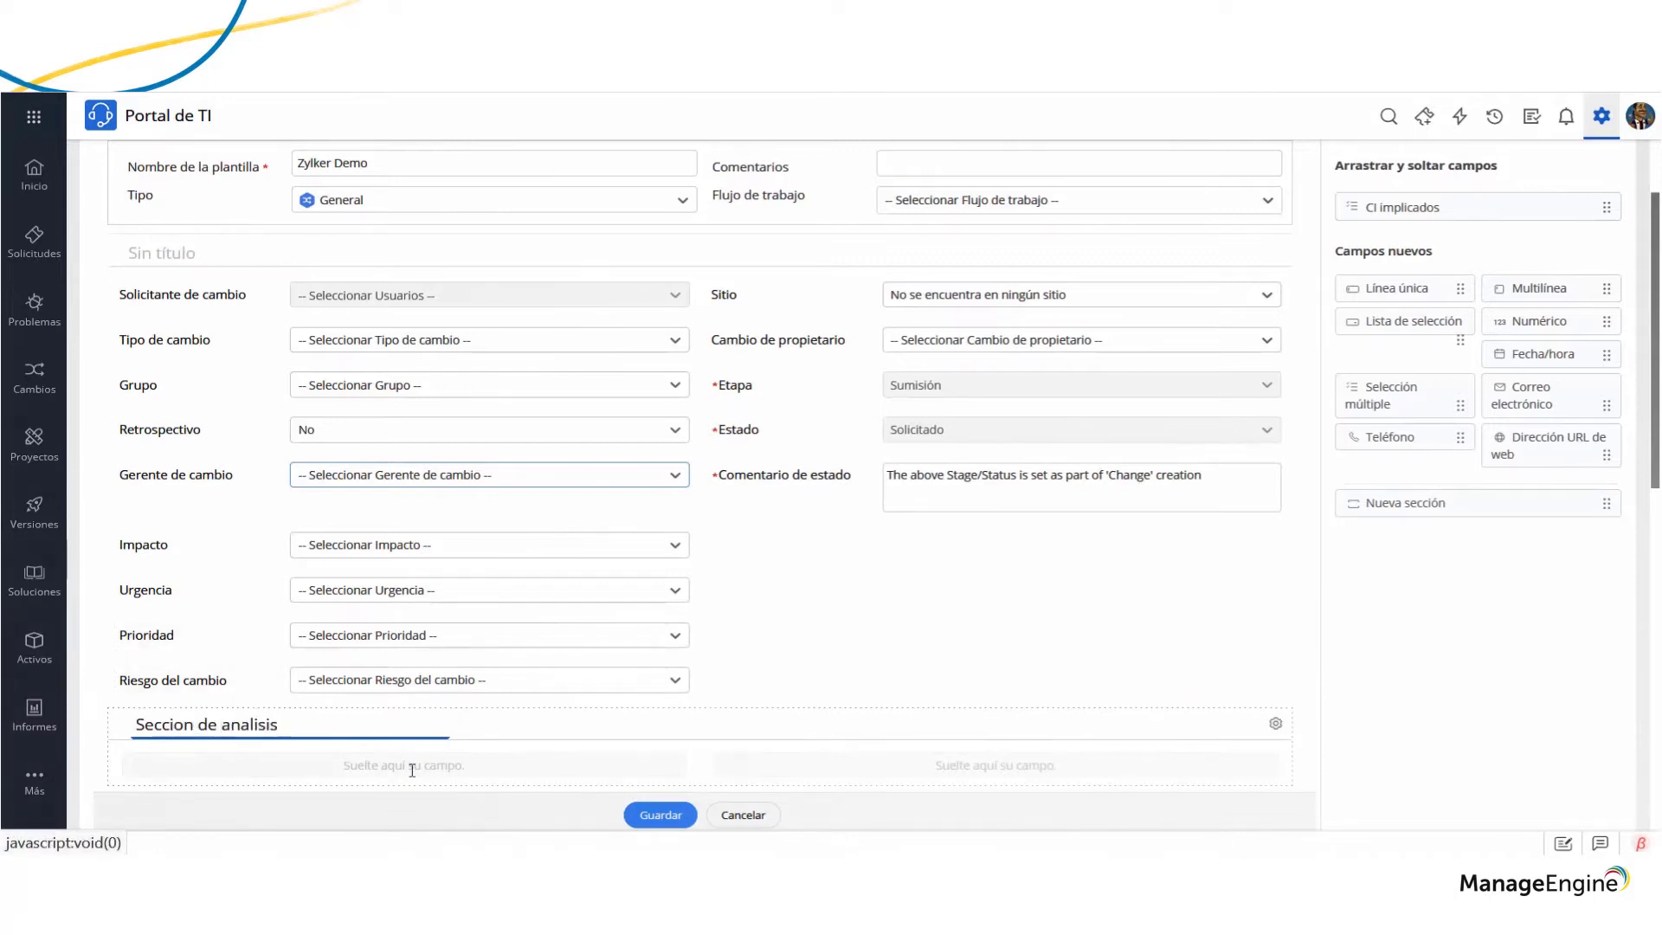
Move the Impacto, Urgencia and Prioridad fields into the Seccion de analisis section
{"action": "scroll", "coordinate": [412, 770], "scroll_direction": "down", "scroll_amount": 2}
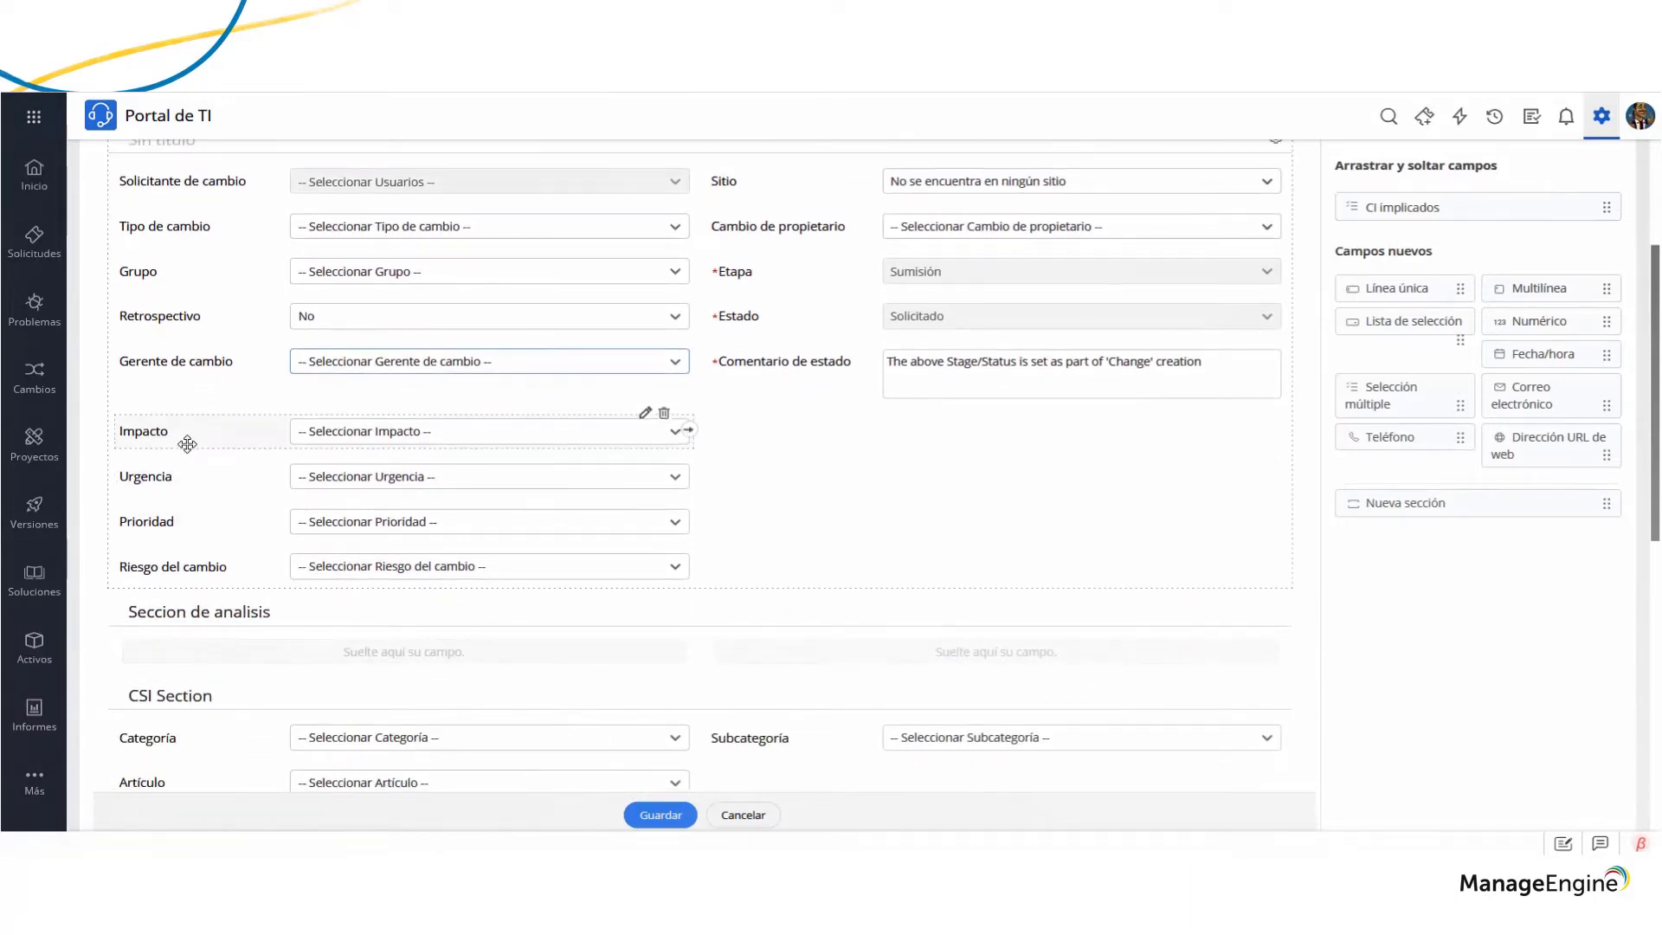
{"action": "left_click_drag", "start_coordinate": [182, 440], "coordinate": [252, 669]}
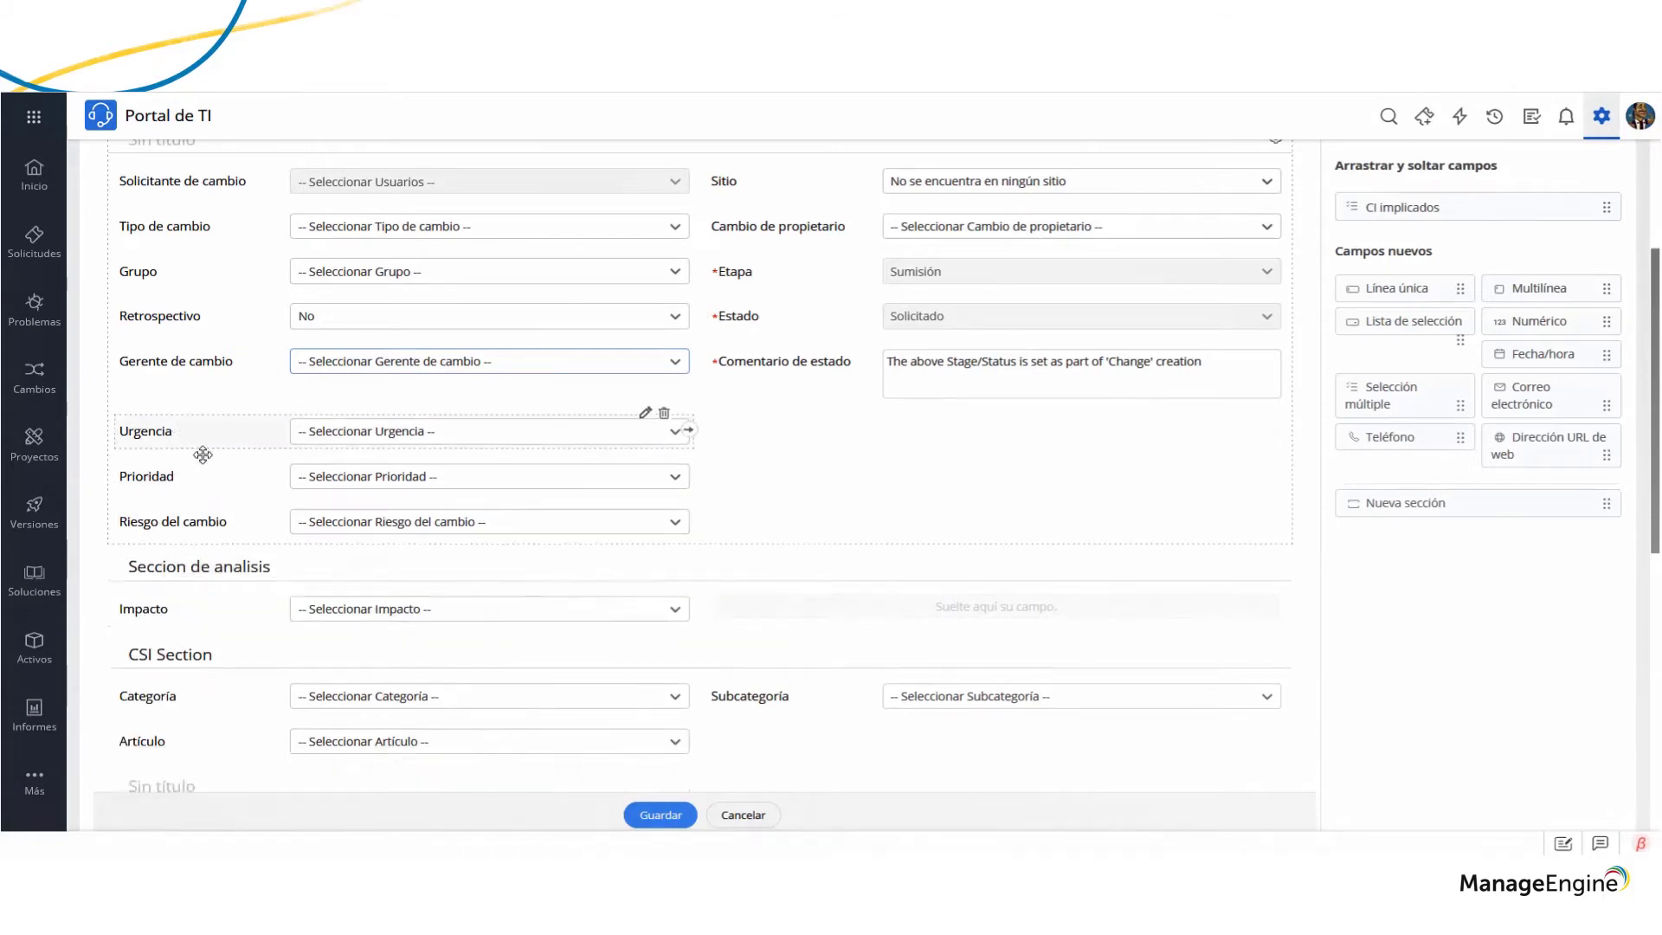
{"action": "left_click_drag", "start_coordinate": [208, 443], "coordinate": [785, 601]}
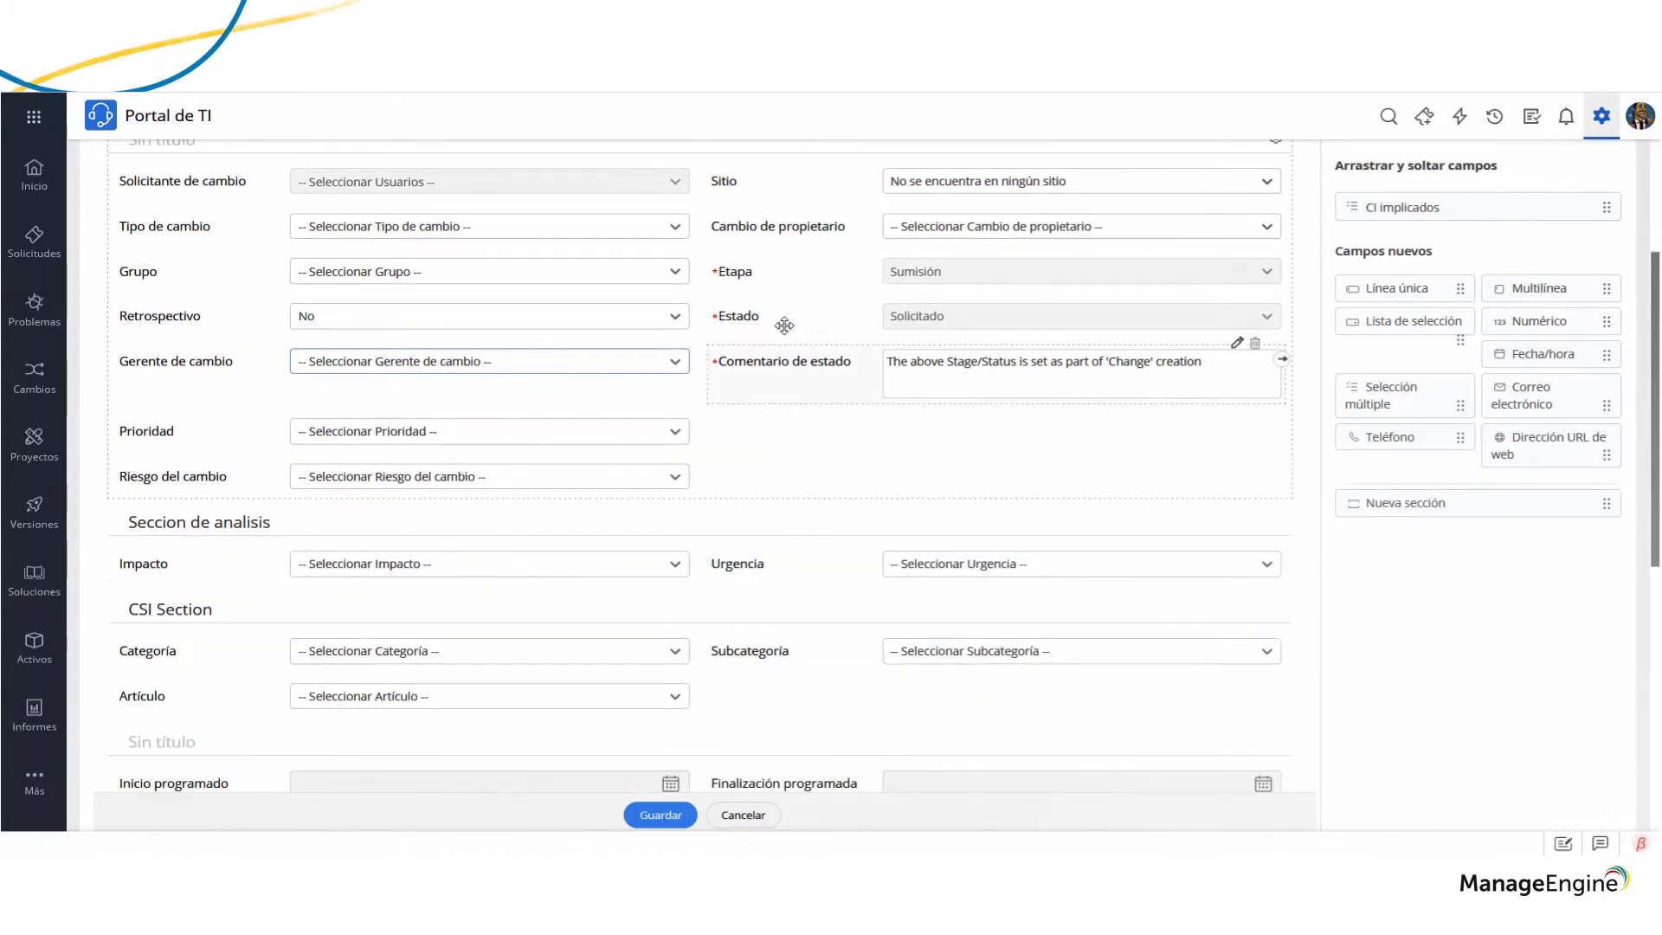
{"action": "left_click_drag", "start_coordinate": [210, 430], "coordinate": [251, 609]}
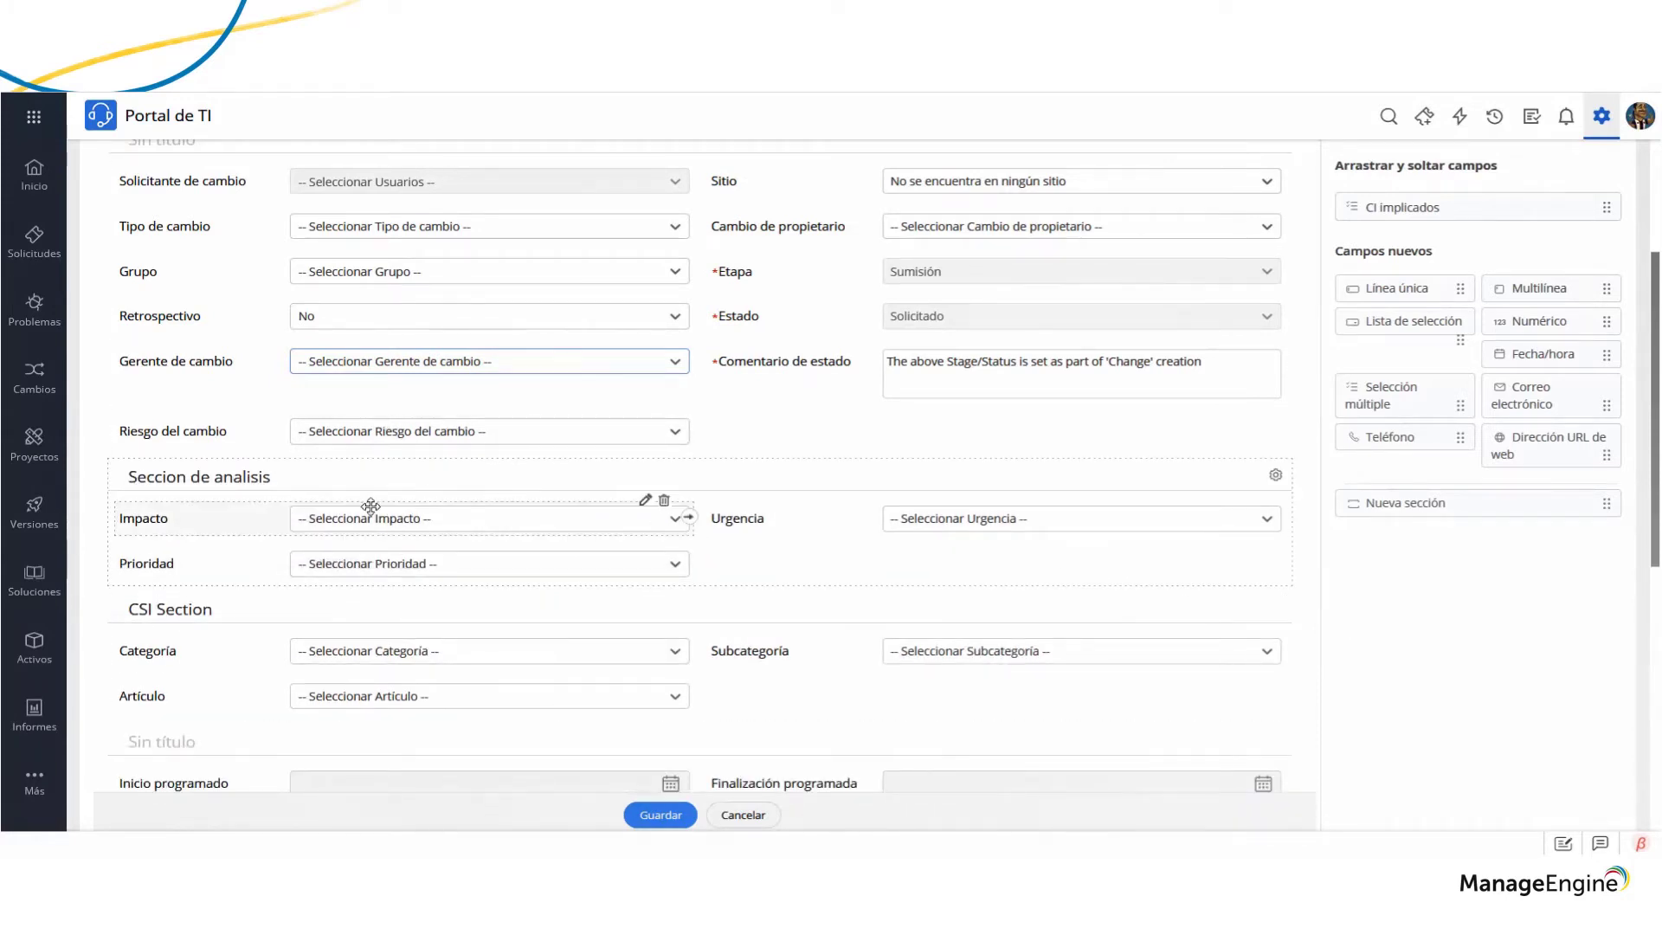
Add a numeric field named "Numero de telefono" beside Prioridad in Seccion de analisis, leaving its limits and default empty
{"action": "scroll", "coordinate": [863, 634], "scroll_direction": "down", "scroll_amount": 5}
{"action": "scroll", "coordinate": [863, 633], "scroll_direction": "up", "scroll_amount": 3}
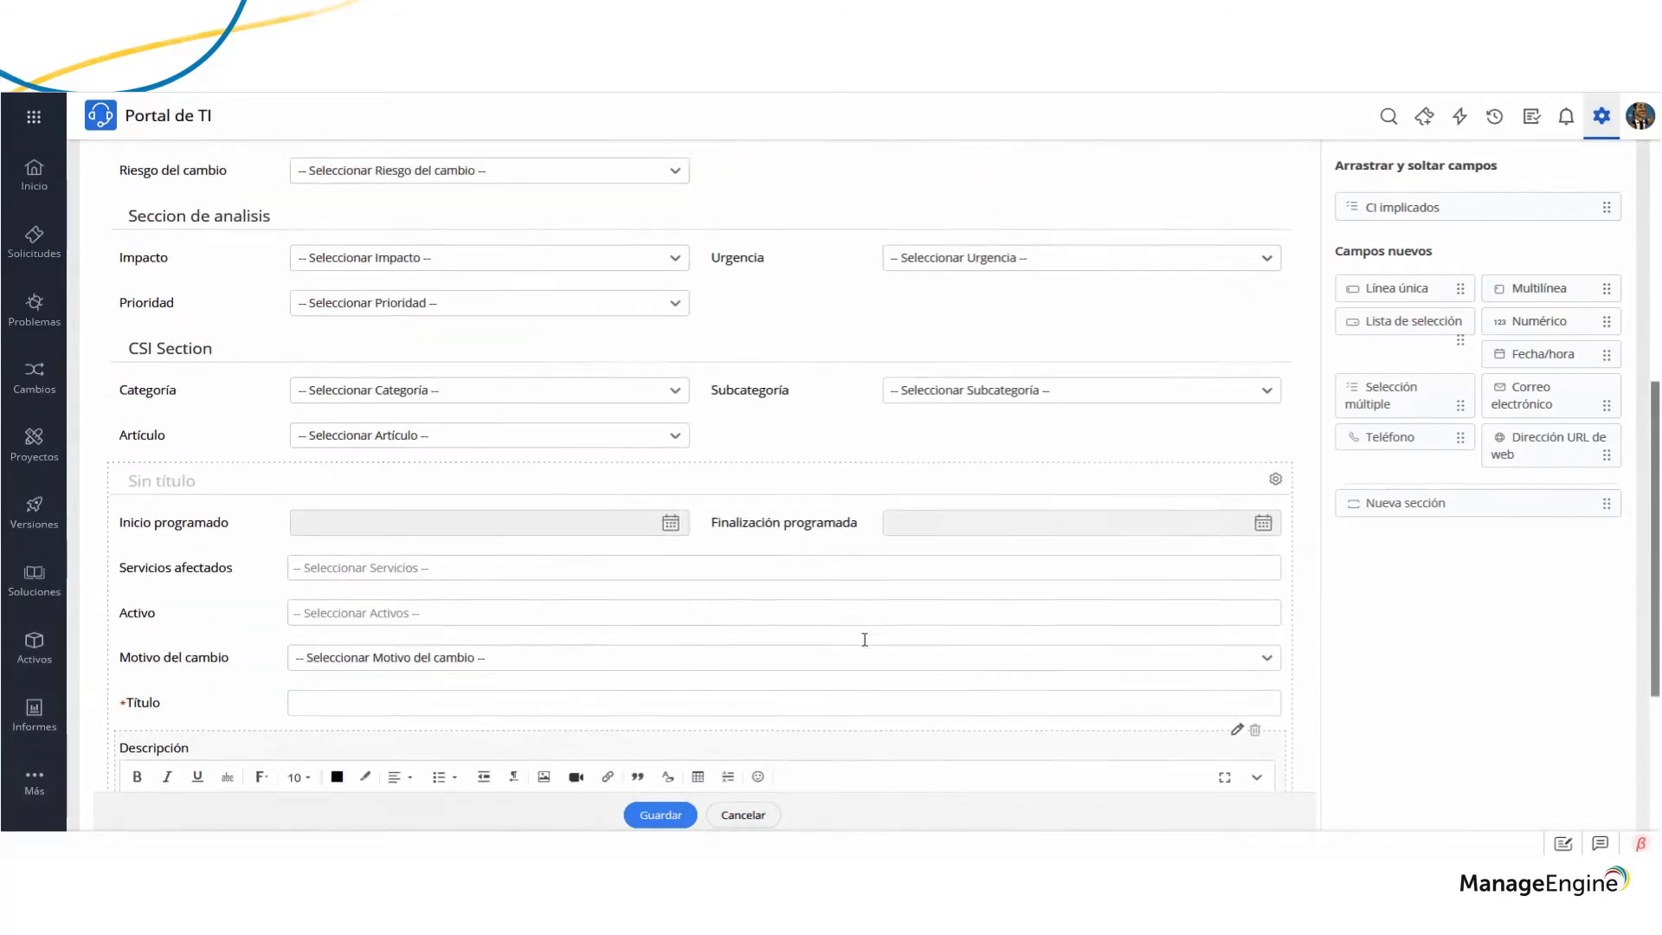
{"action": "scroll", "coordinate": [892, 633], "scroll_direction": "up", "scroll_amount": 3}
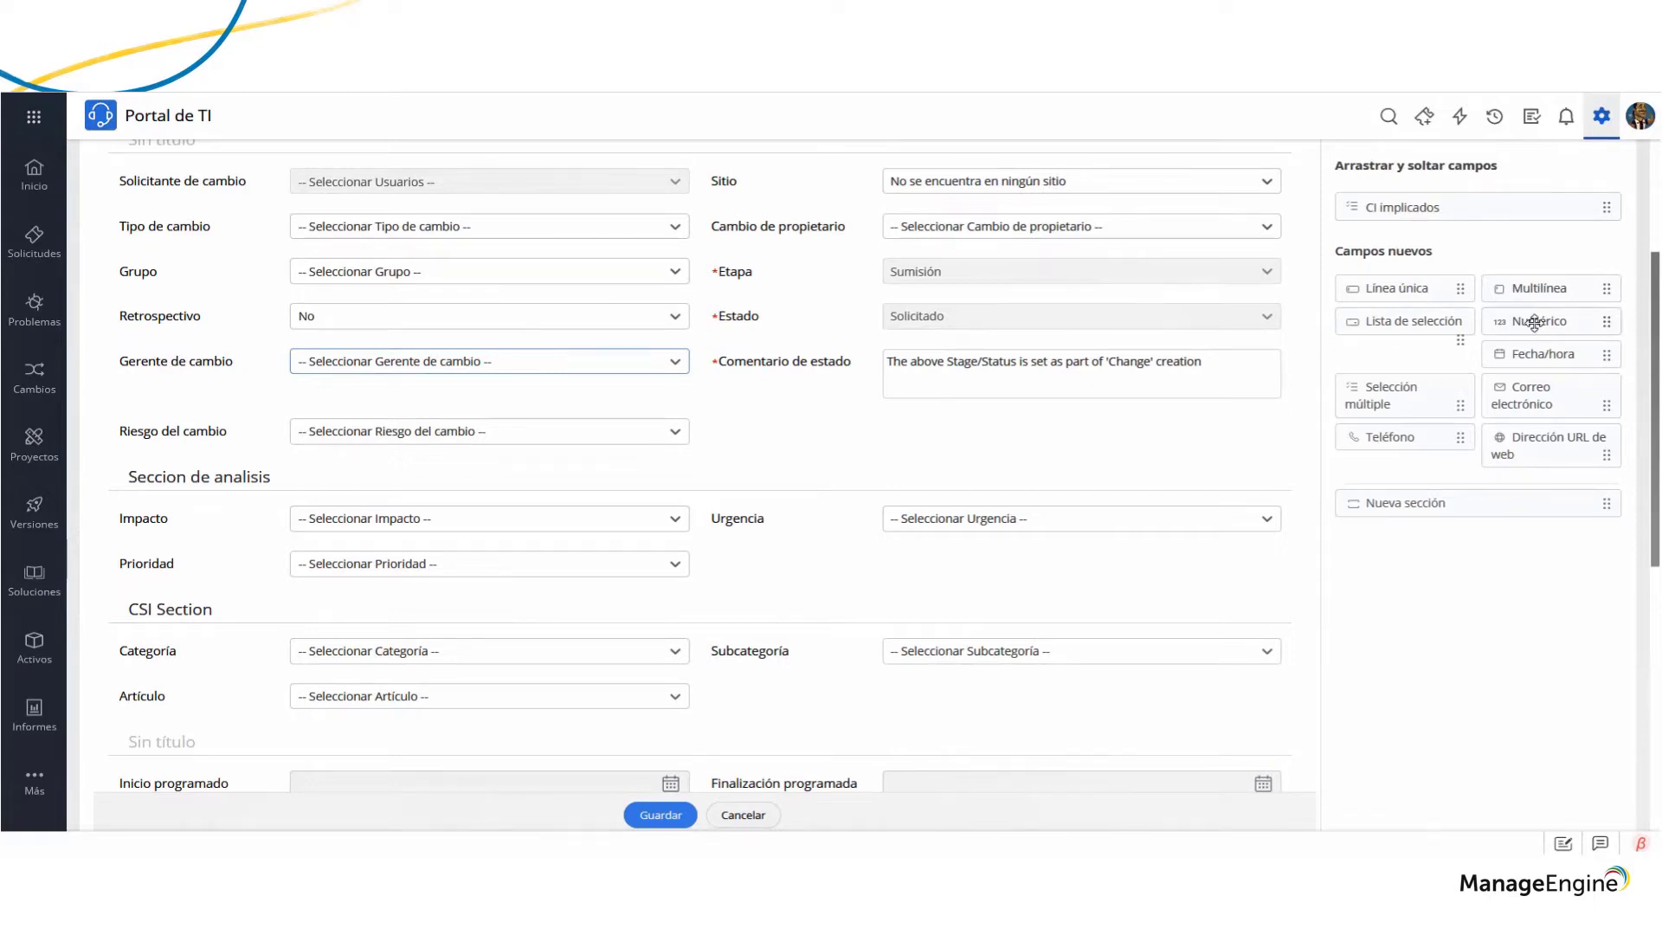
{"action": "left_click_drag", "start_coordinate": [1537, 322], "coordinate": [927, 557]}
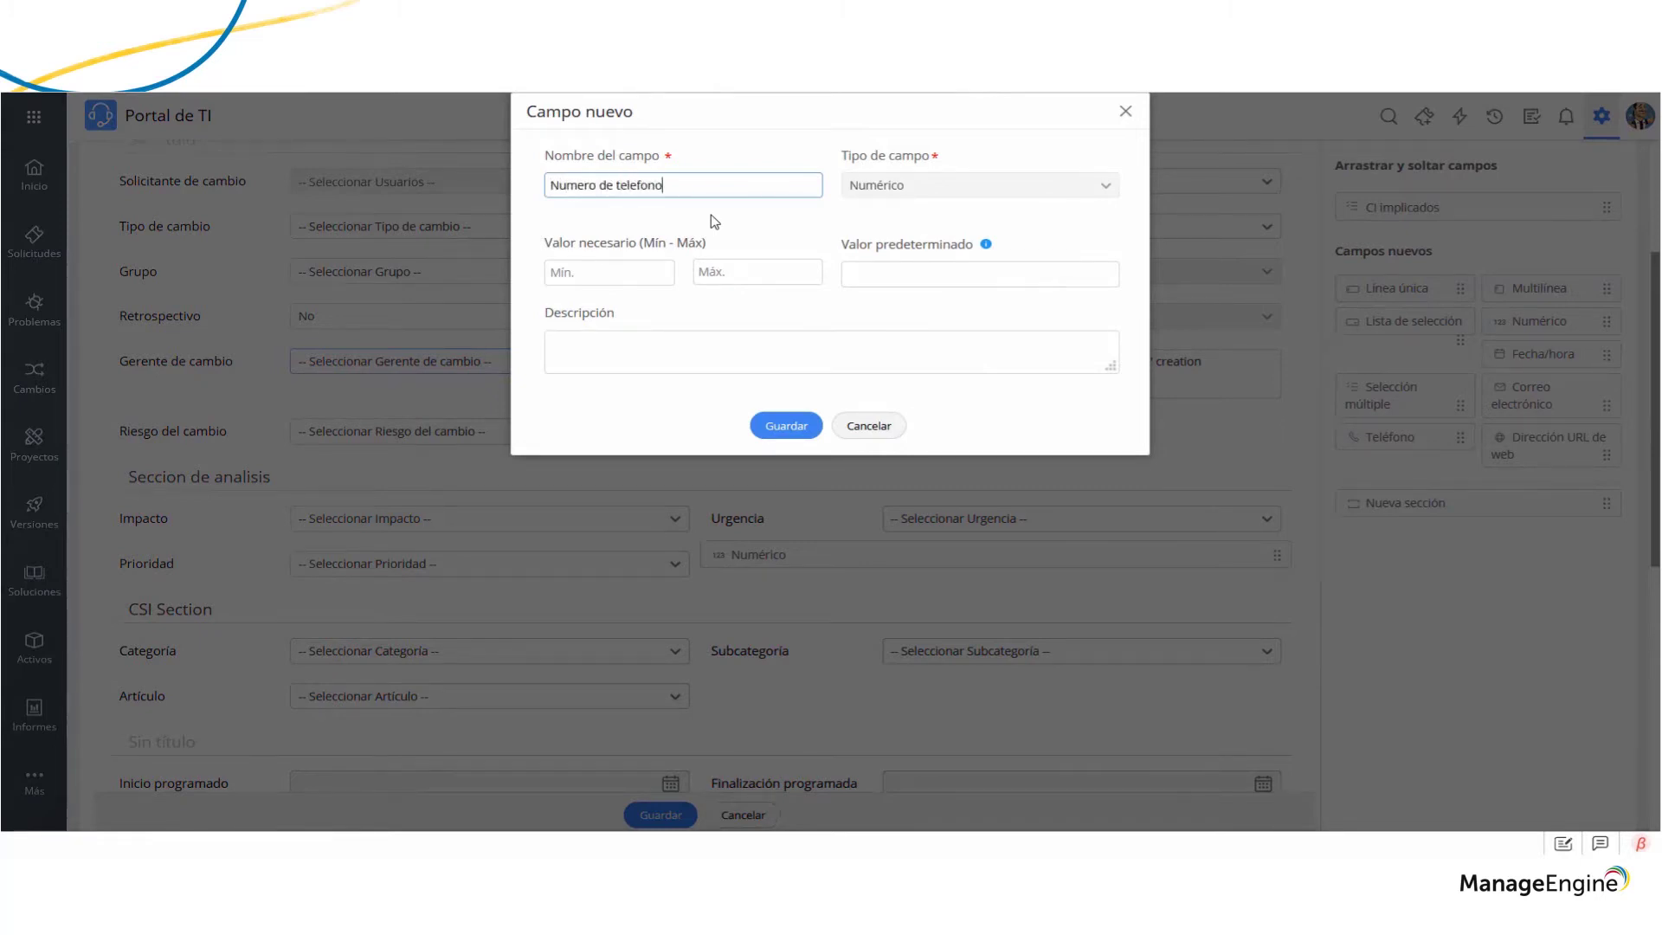
{"action": "left_click", "coordinate": [581, 273]}
{"action": "left_click", "coordinate": [747, 271]}
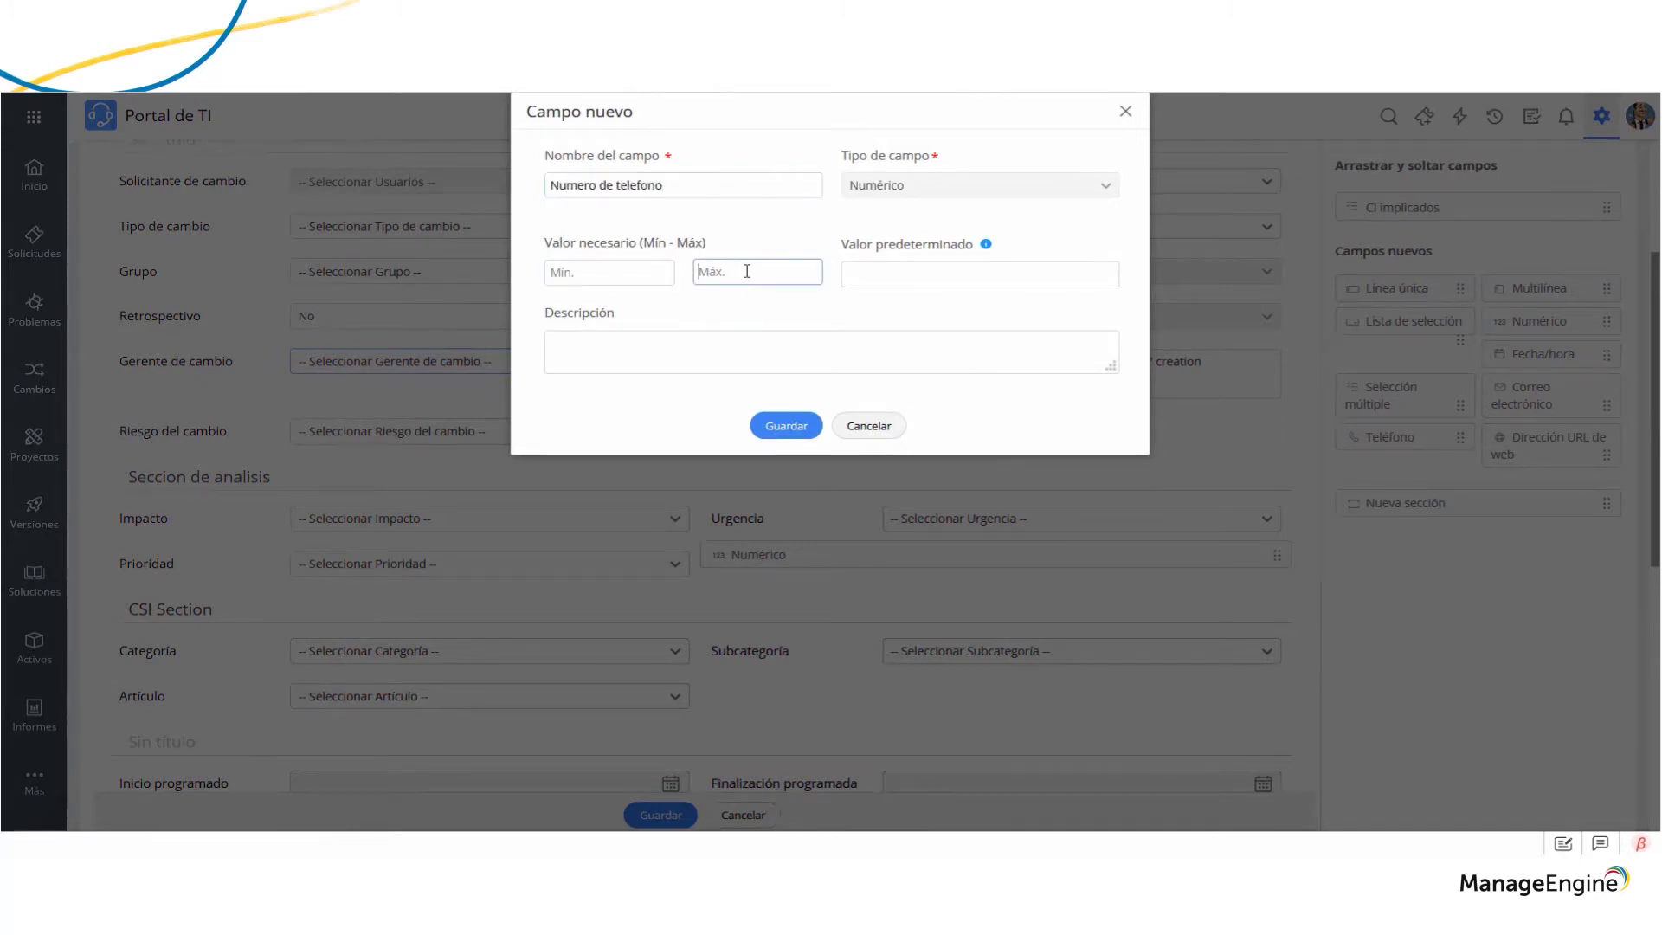
{"action": "left_click", "coordinate": [879, 282]}
{"action": "left_click", "coordinate": [783, 425]}
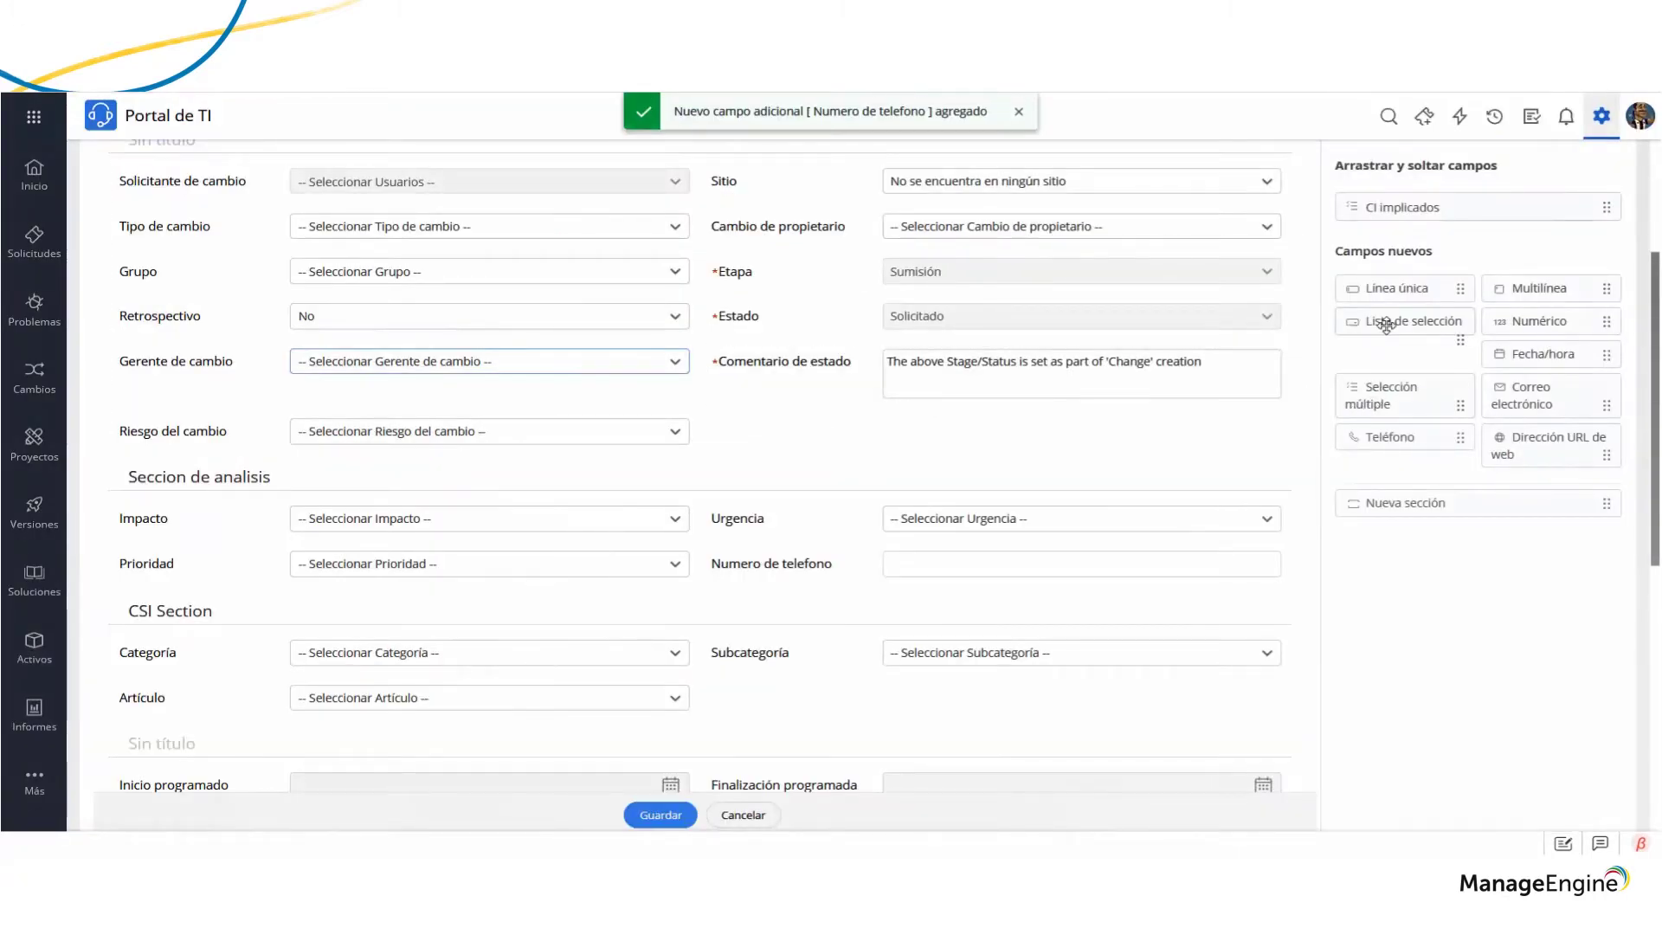
Add a selection list field "Seleccione area" beside Riesgo del cambio with the values TI and Finanzas, and check its options
{"action": "left_click_drag", "start_coordinate": [1385, 327], "coordinate": [888, 412]}
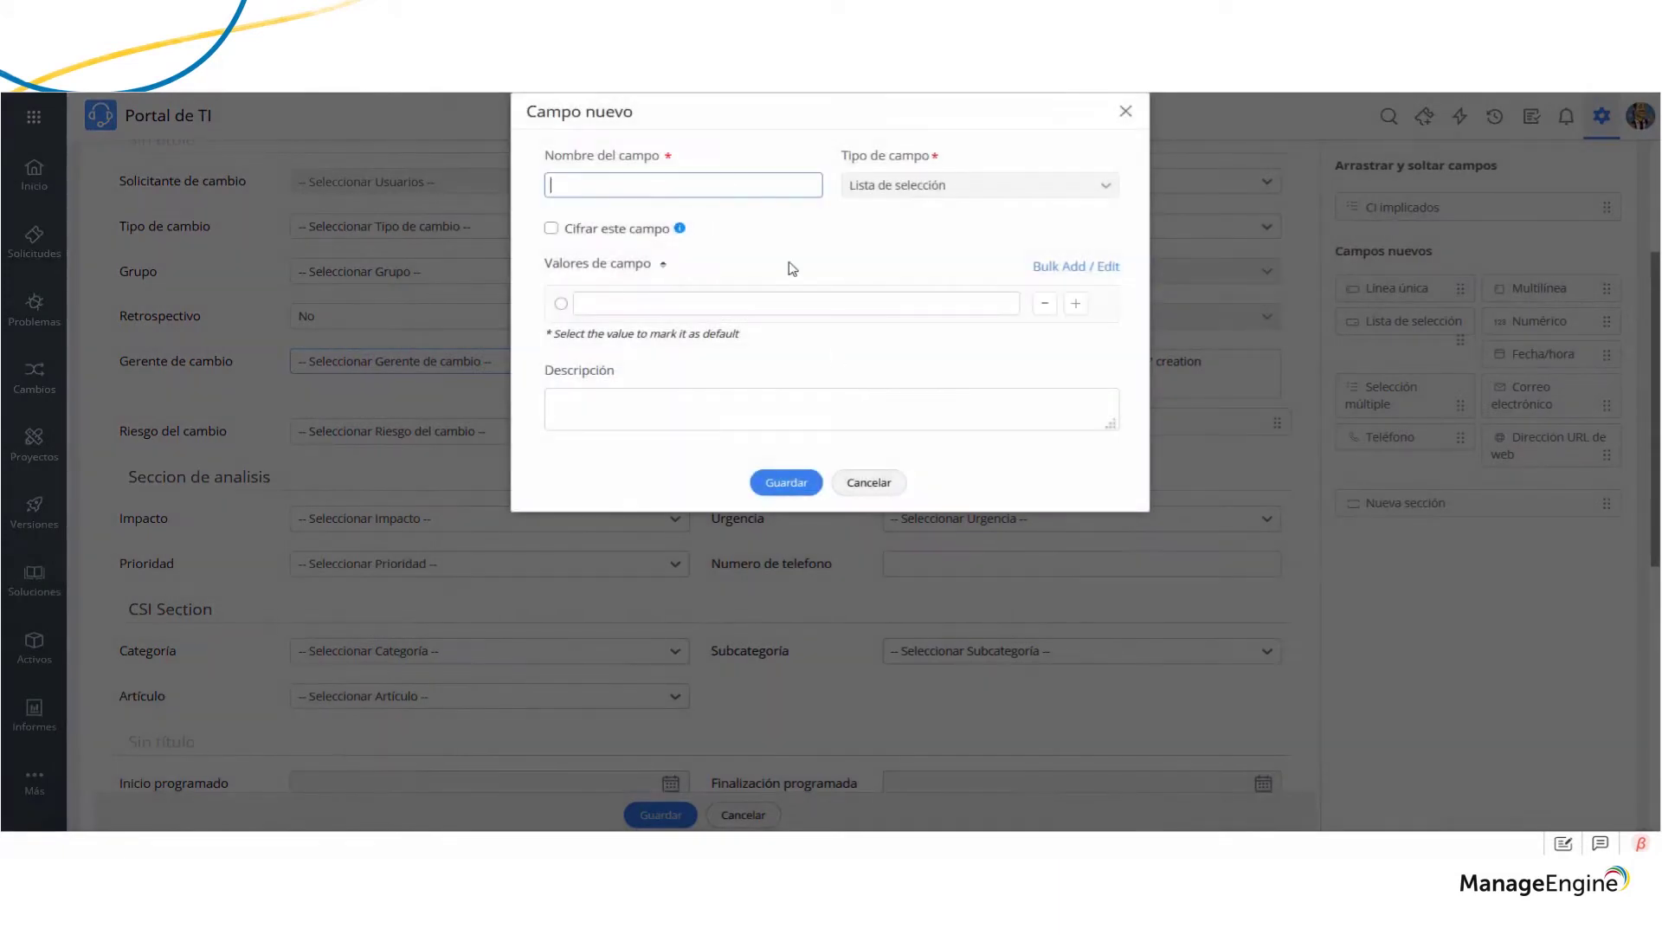
{"action": "left_click", "coordinate": [687, 183]}
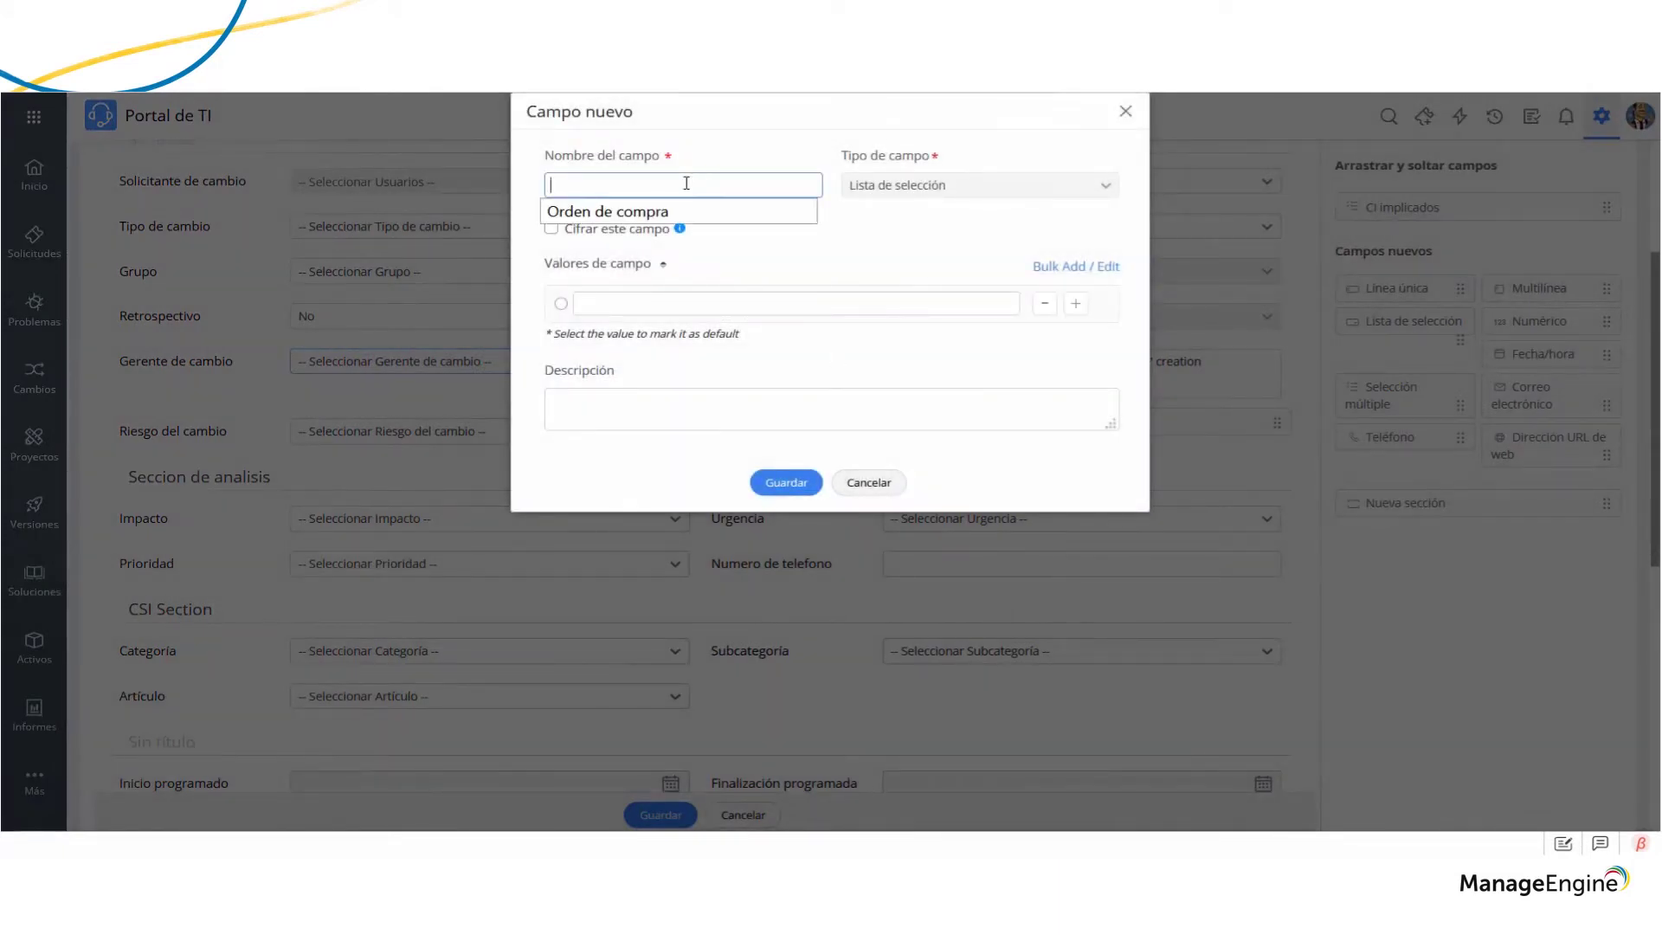
{"action": "type", "text": "Seleccione area"}
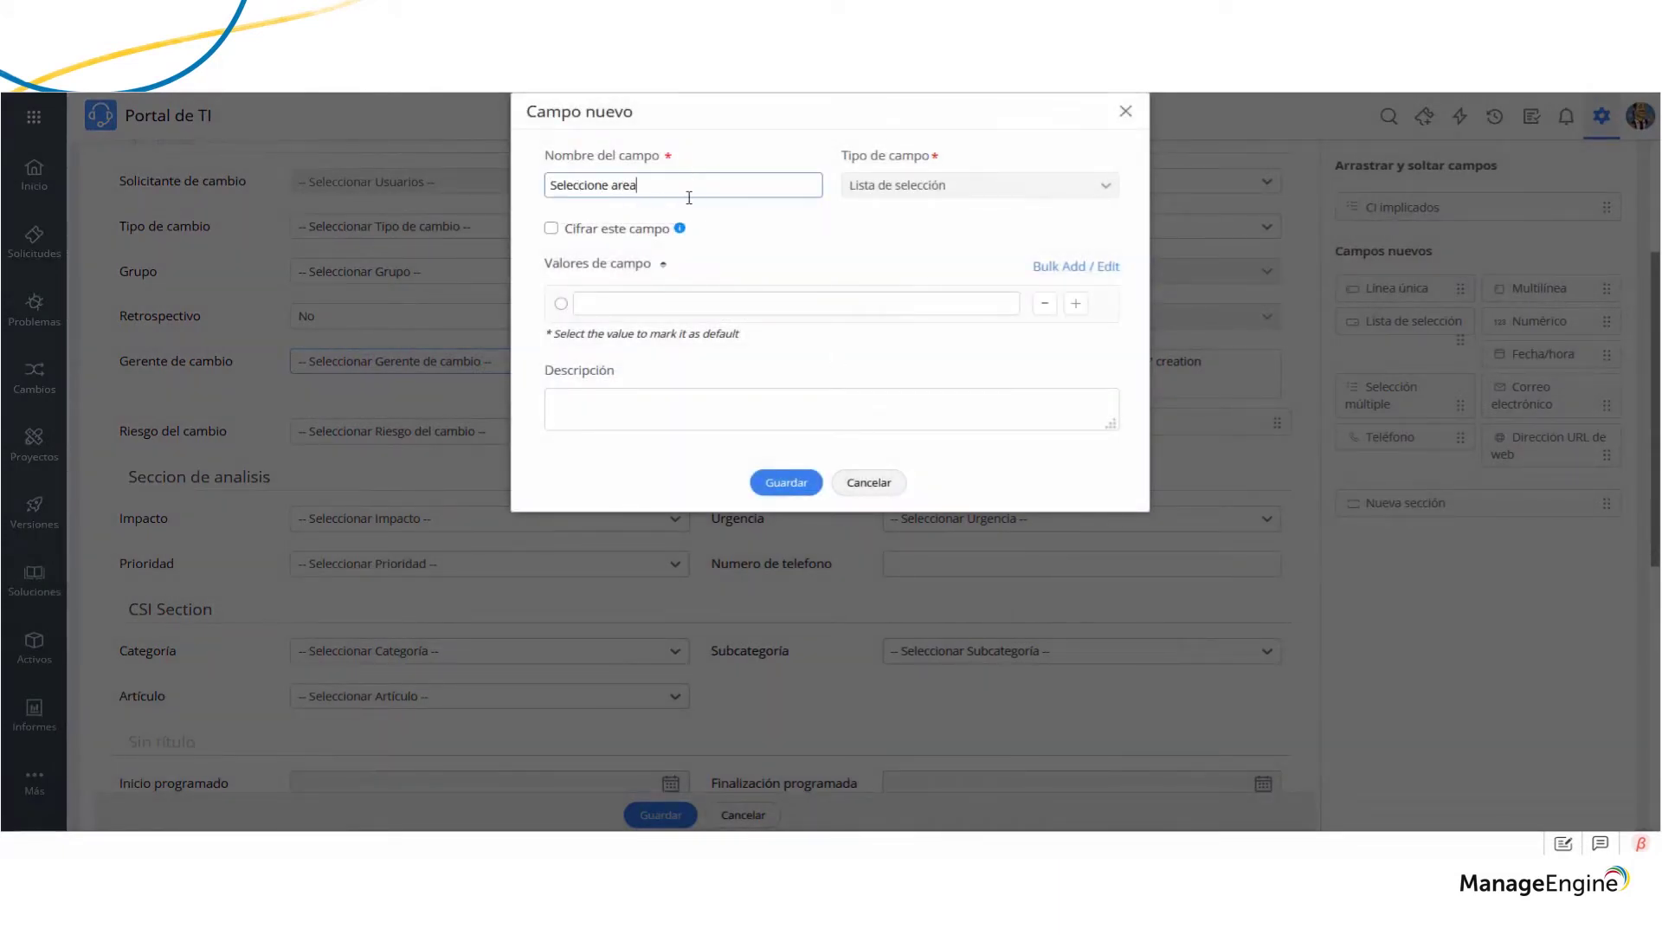
{"action": "left_click", "coordinate": [651, 298]}
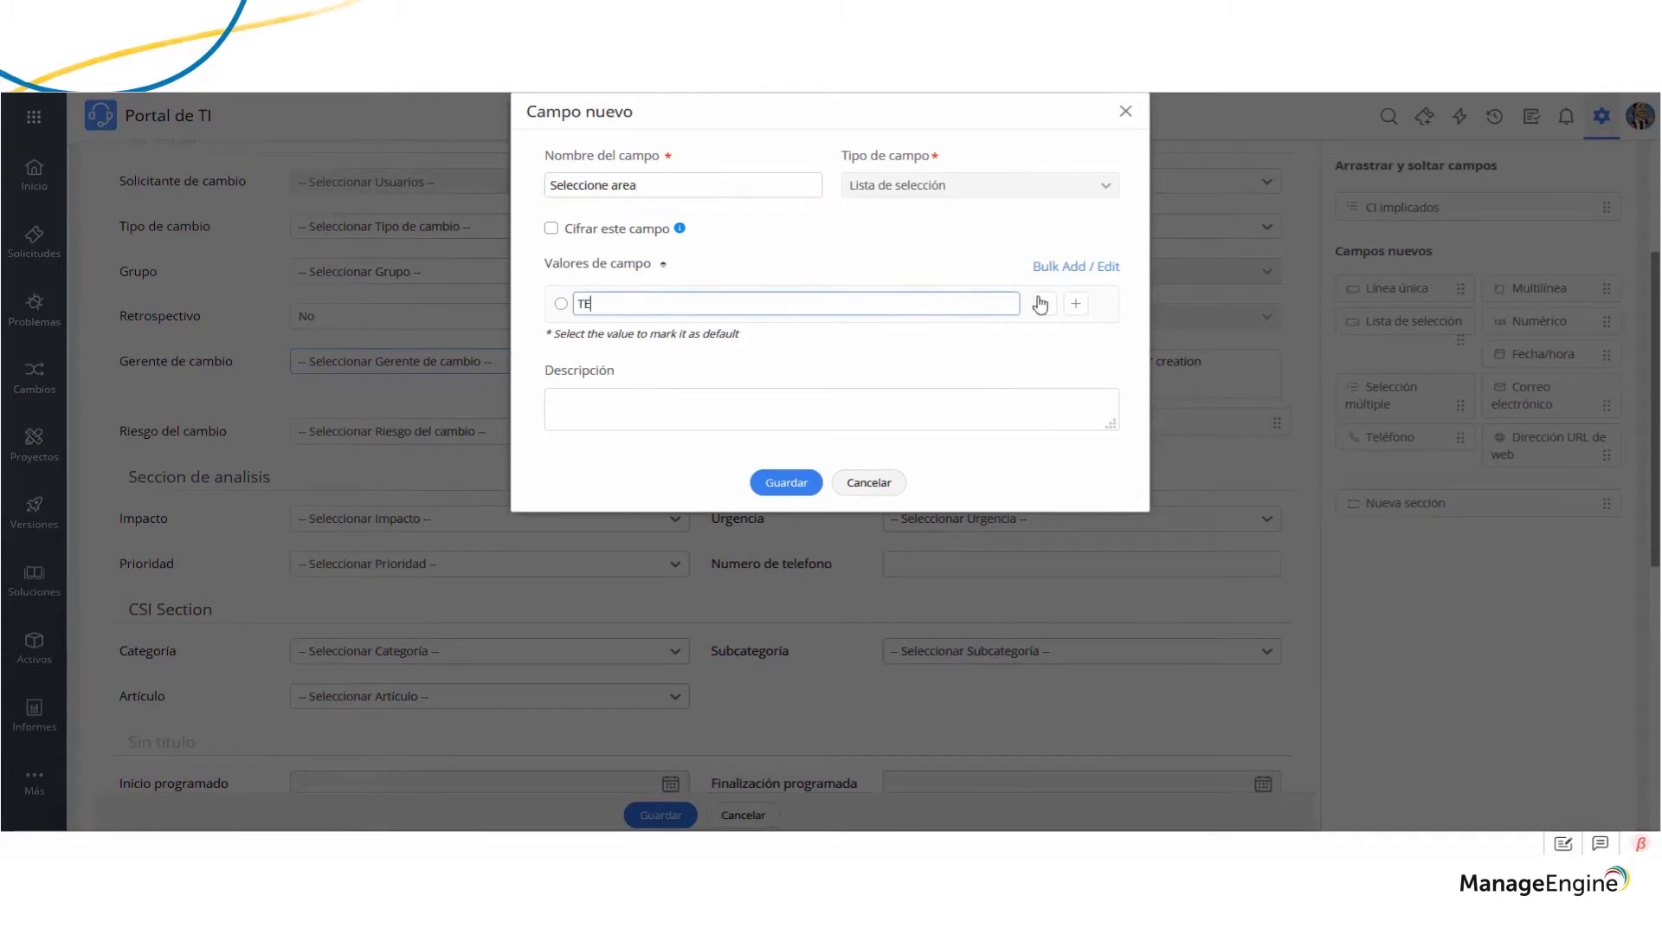
{"action": "key", "text": "Return"}
{"action": "type", "text": "Finanzas"}
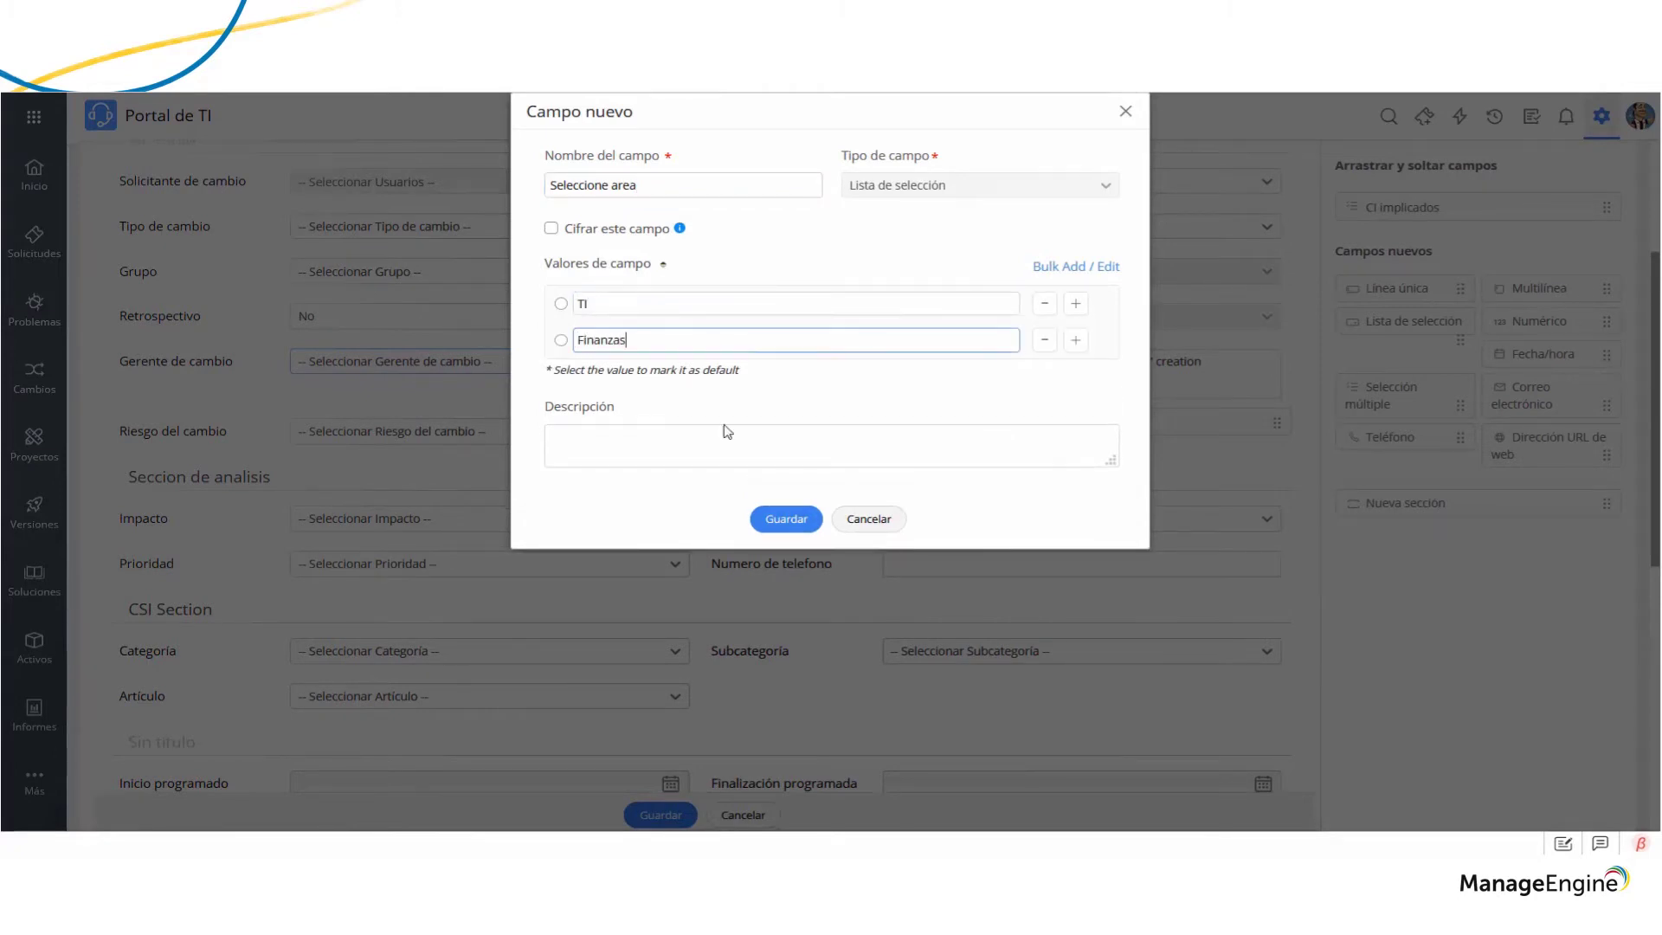
{"action": "left_click", "coordinate": [789, 522]}
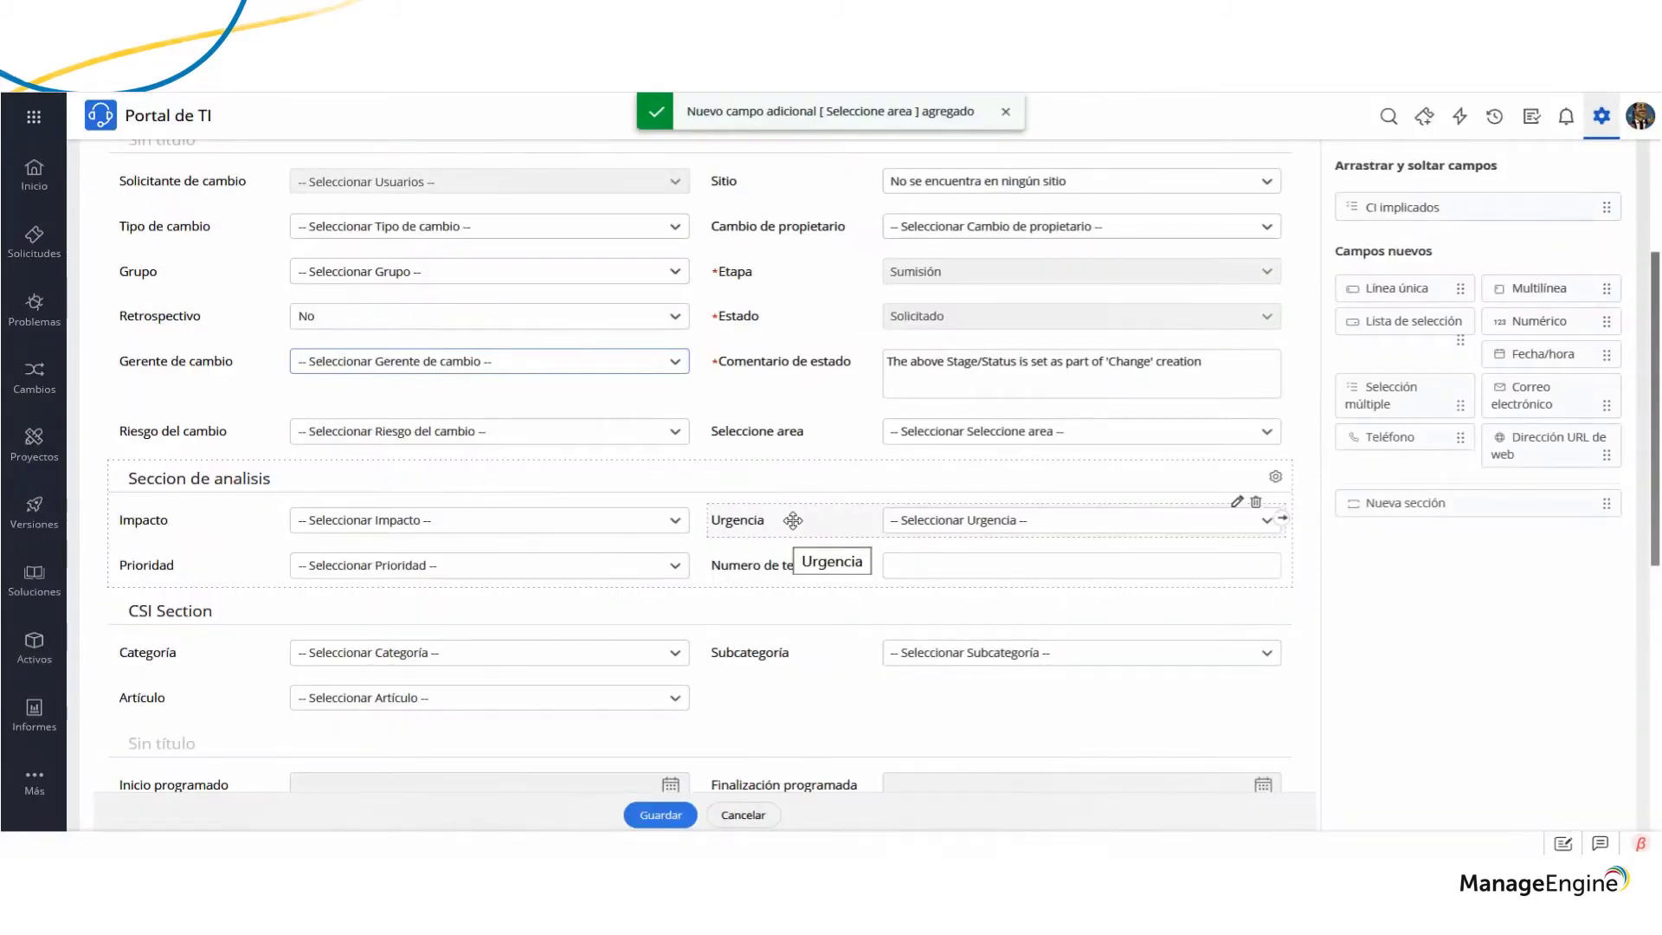
{"action": "left_click", "coordinate": [911, 437]}
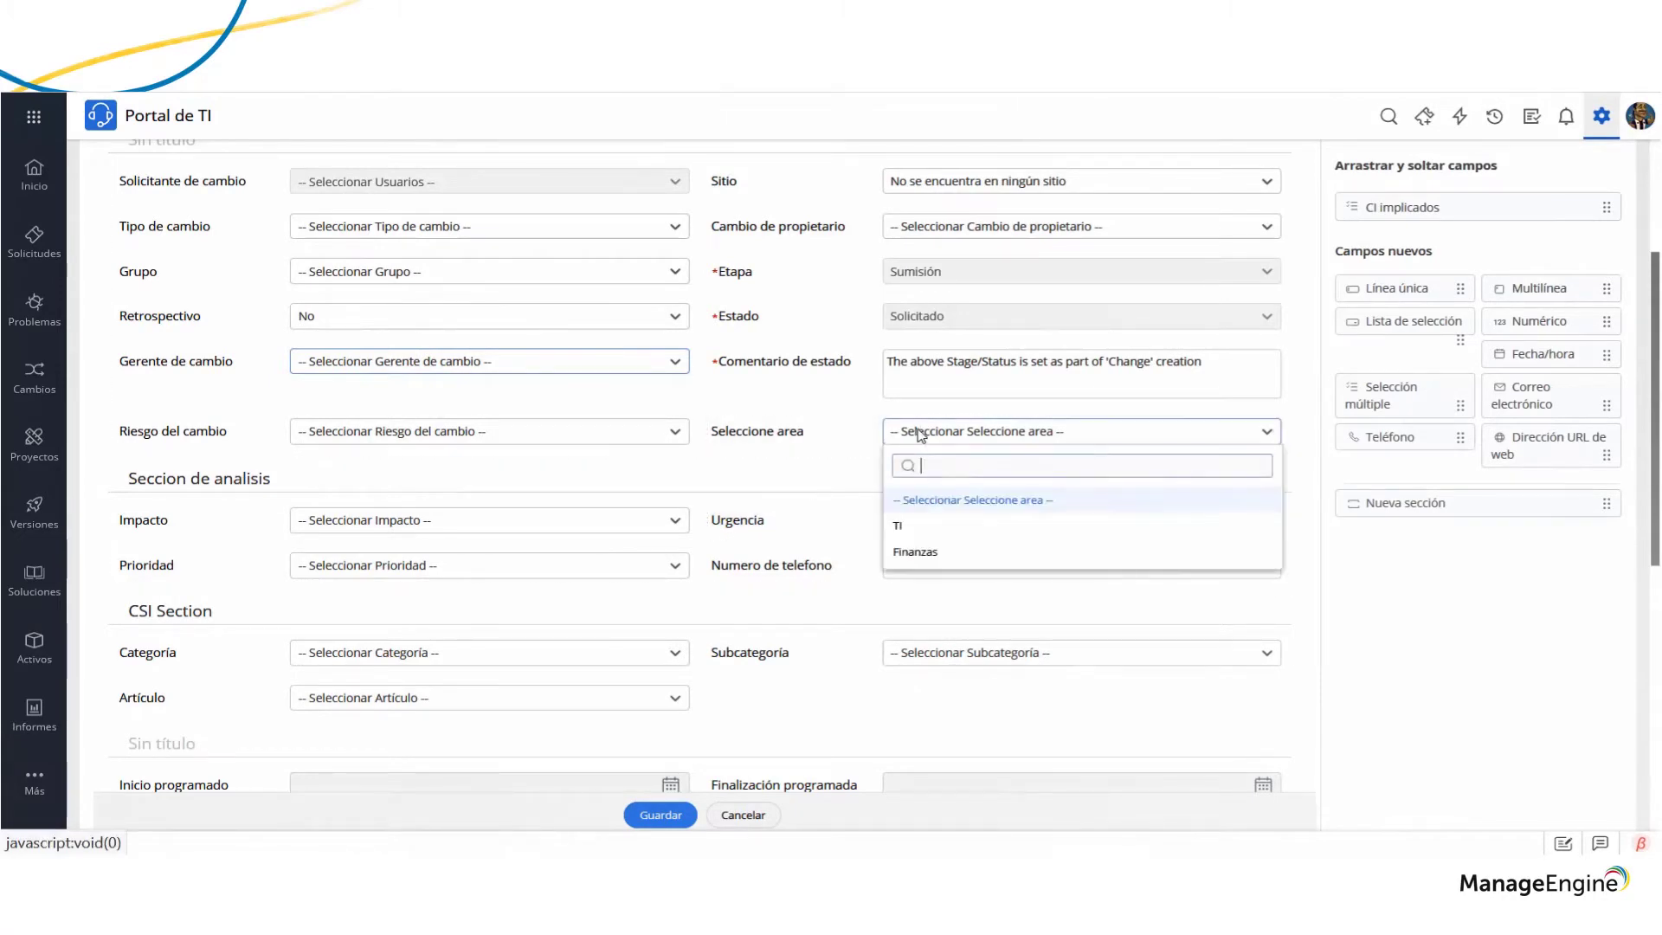
{"action": "left_click", "coordinate": [1449, 554]}
Set the template's Título field to "Zylker Demo"
{"action": "scroll", "coordinate": [1251, 555], "scroll_direction": "down", "scroll_amount": 5}
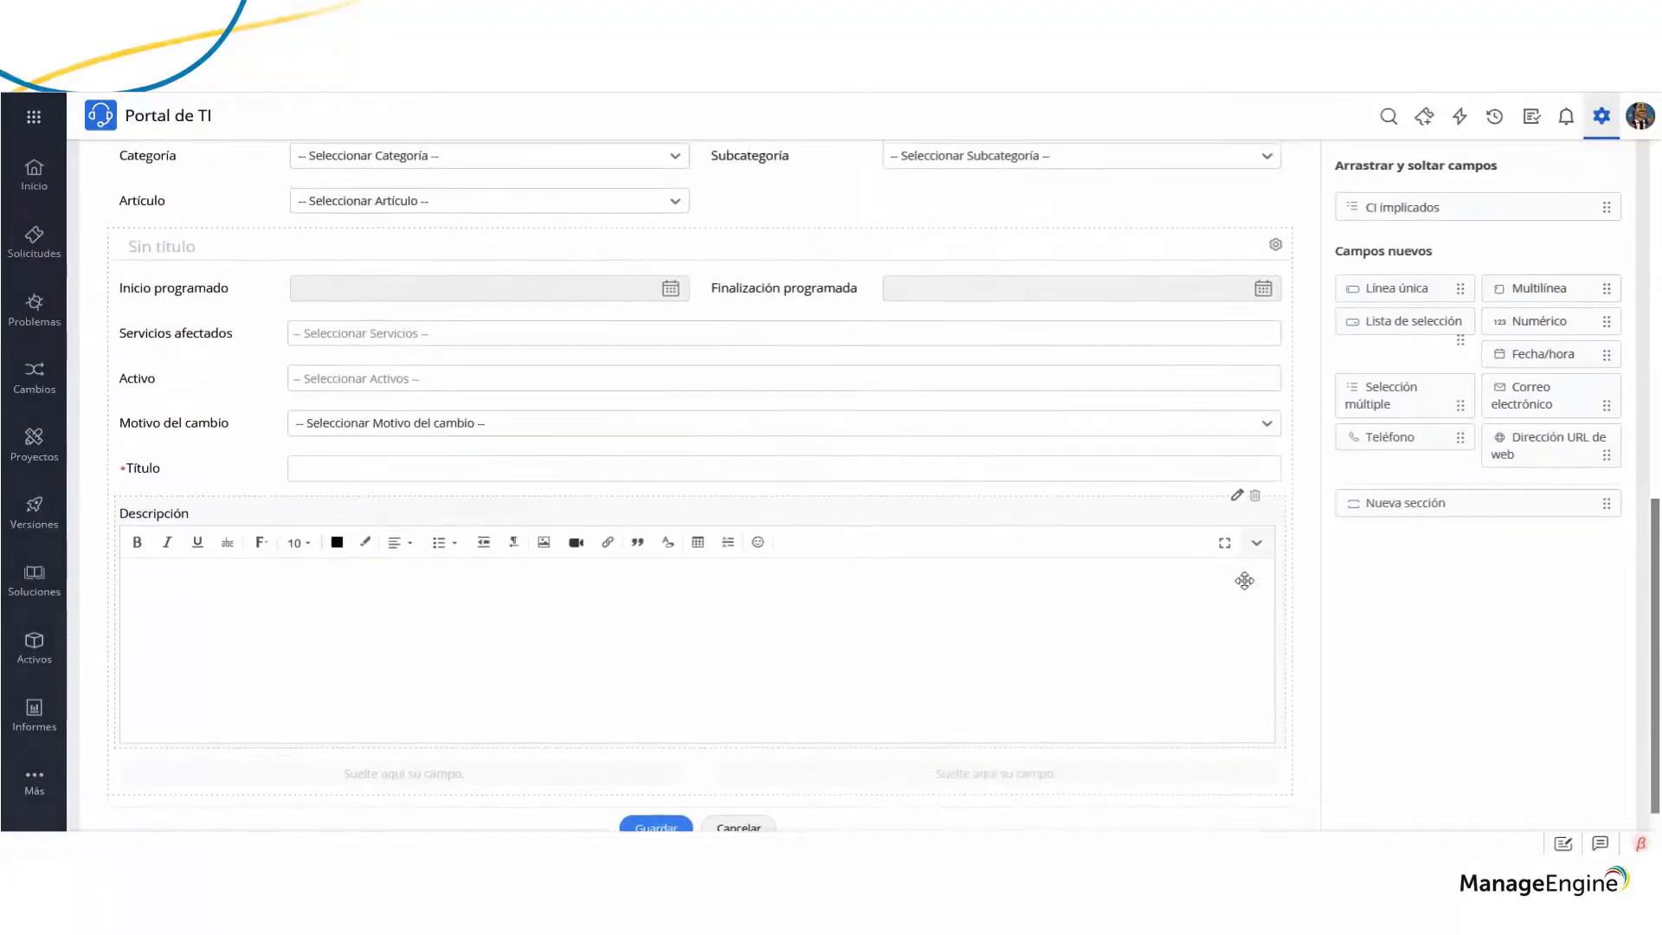
{"action": "scroll", "coordinate": [1244, 580], "scroll_direction": "up", "scroll_amount": 2}
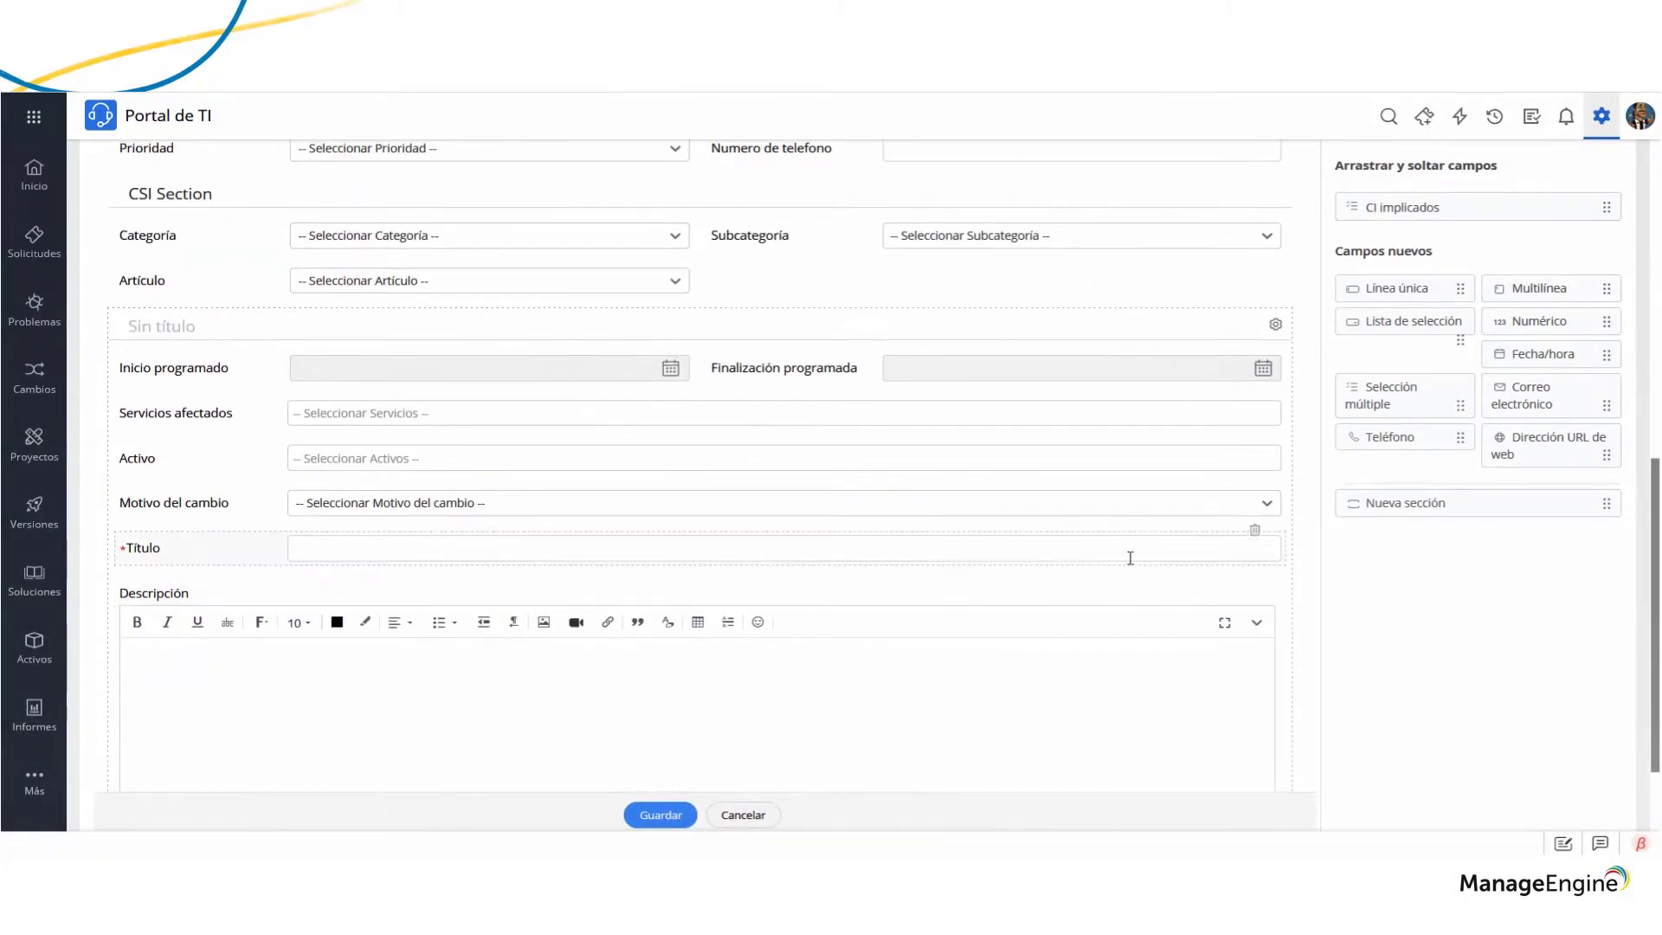
{"action": "left_click", "coordinate": [1130, 558]}
{"action": "type", "text": "Z"}
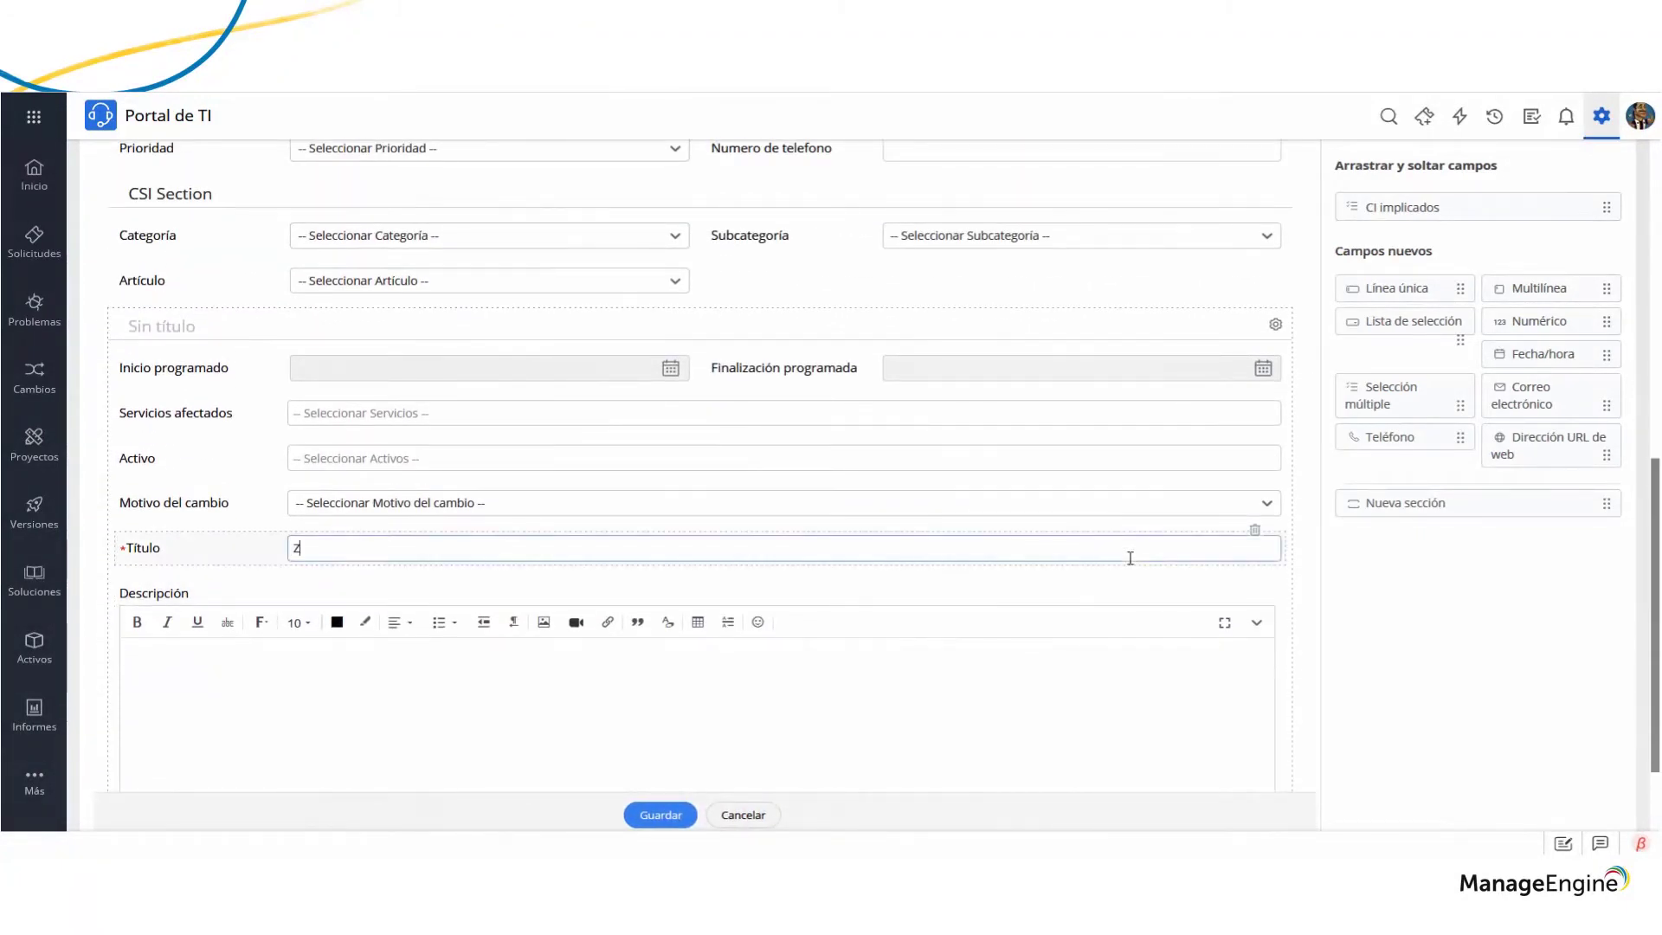
{"action": "type", "text": "ylker Demo"}
Add the available CI implicados field to the form beneath Riesgo del cambio
{"action": "scroll", "coordinate": [1130, 558], "scroll_direction": "up", "scroll_amount": 7}
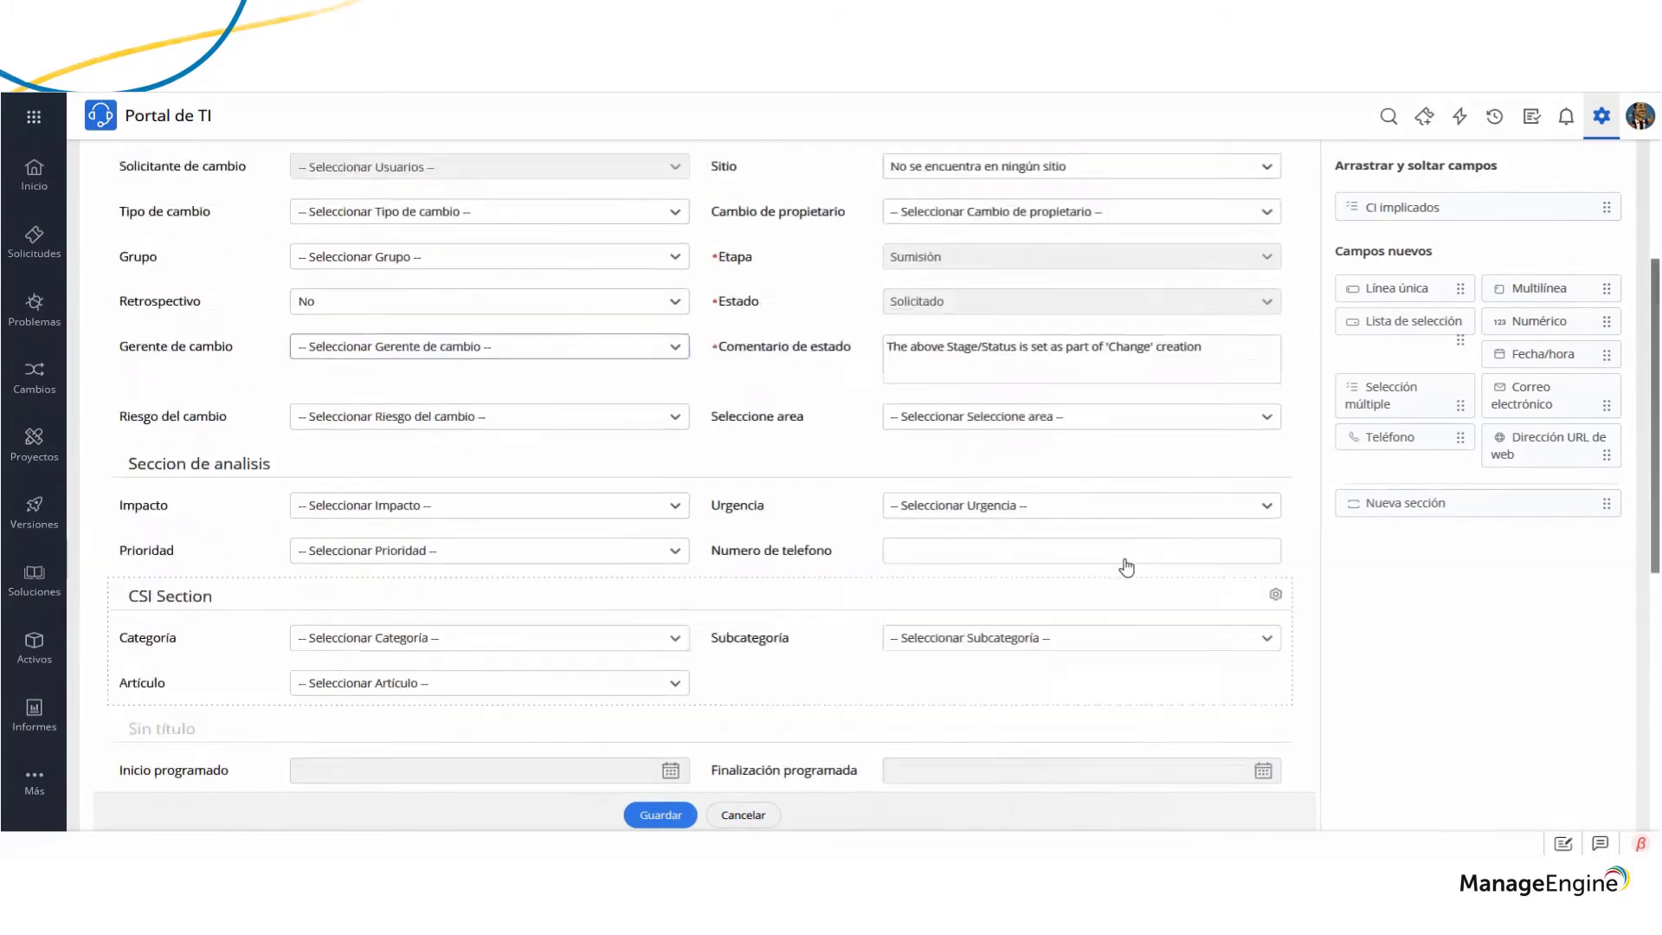
{"action": "scroll", "coordinate": [1118, 564], "scroll_direction": "up", "scroll_amount": 1}
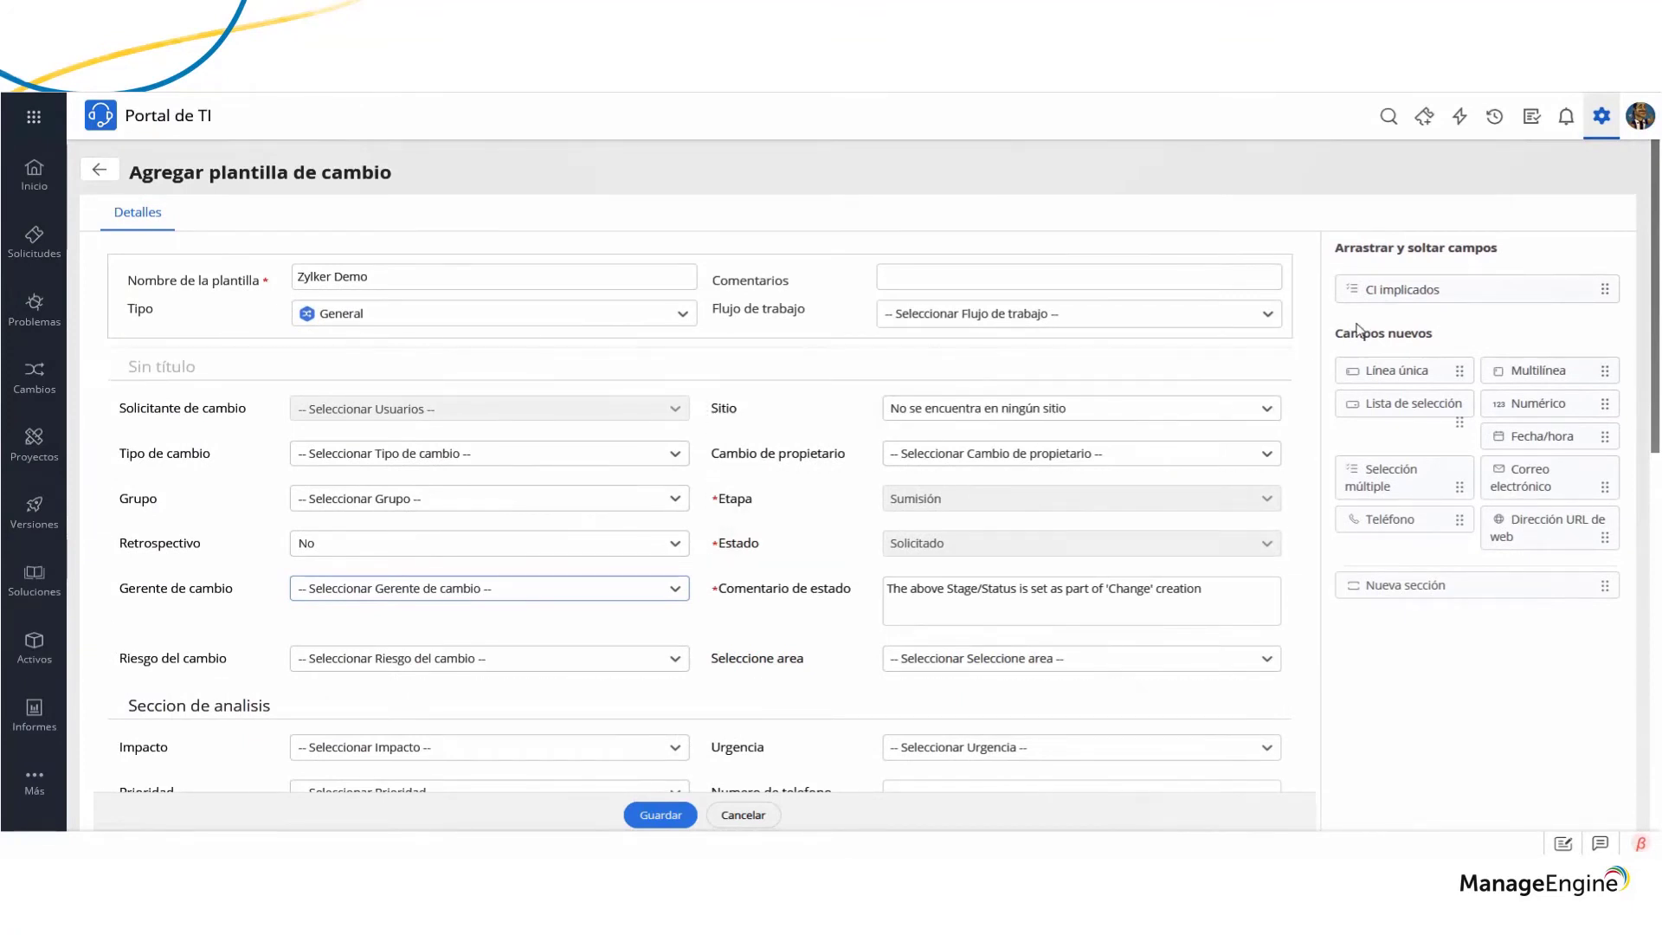
{"action": "left_click_drag", "start_coordinate": [1386, 289], "coordinate": [214, 682]}
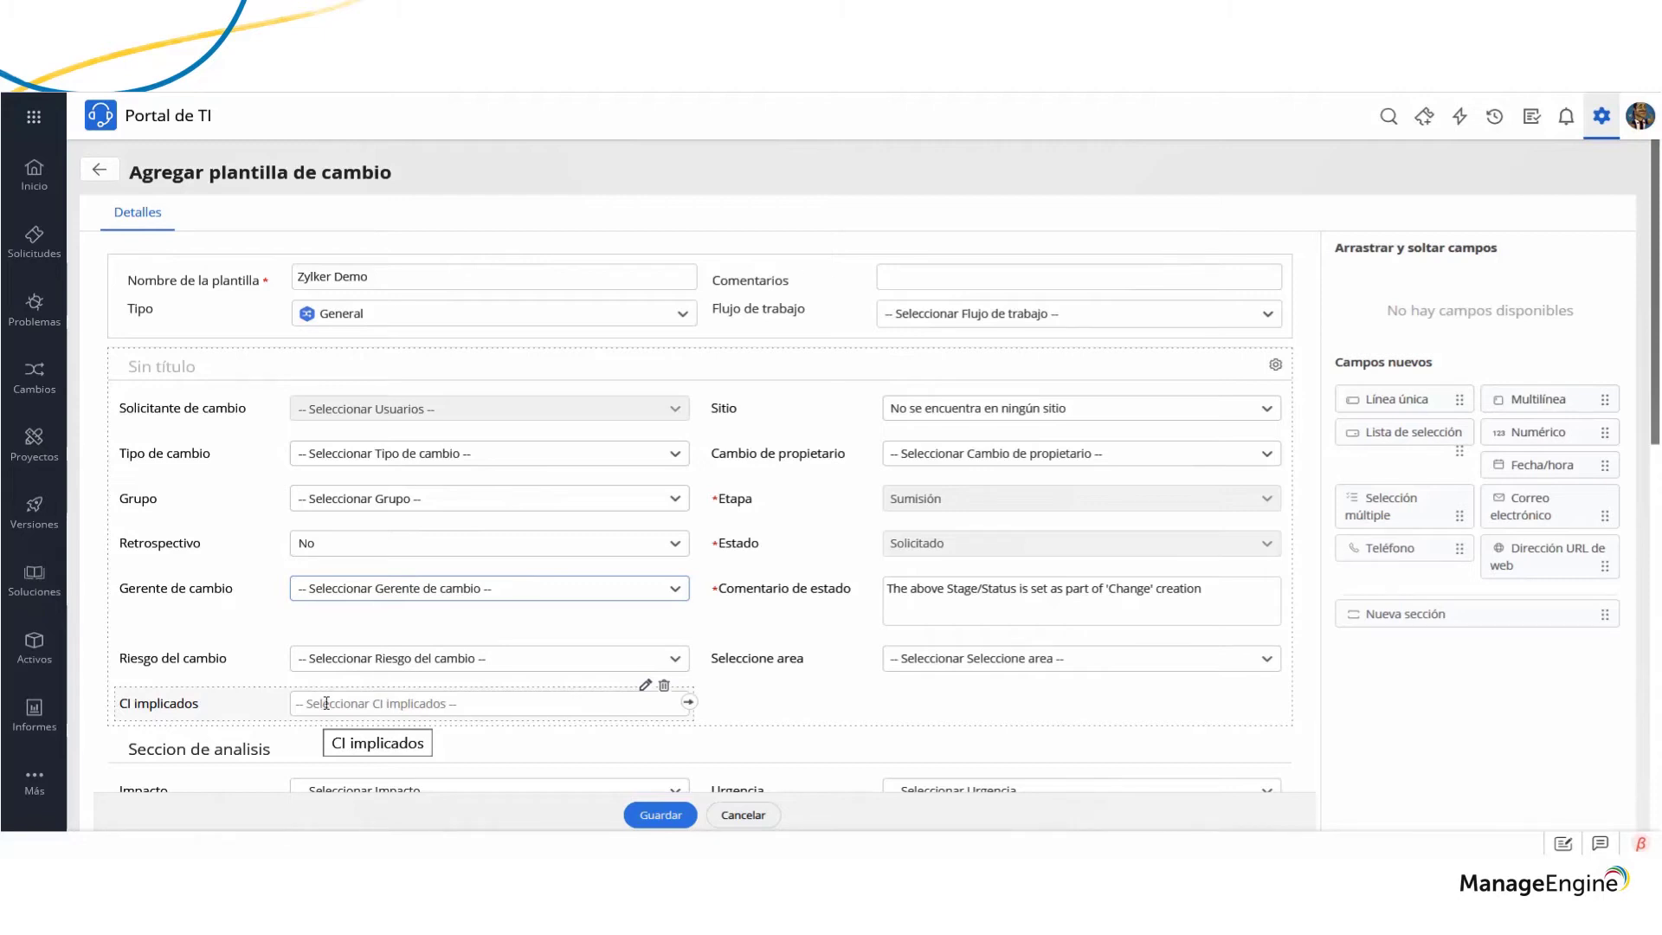
{"action": "scroll", "coordinate": [726, 752], "scroll_direction": "down", "scroll_amount": 2}
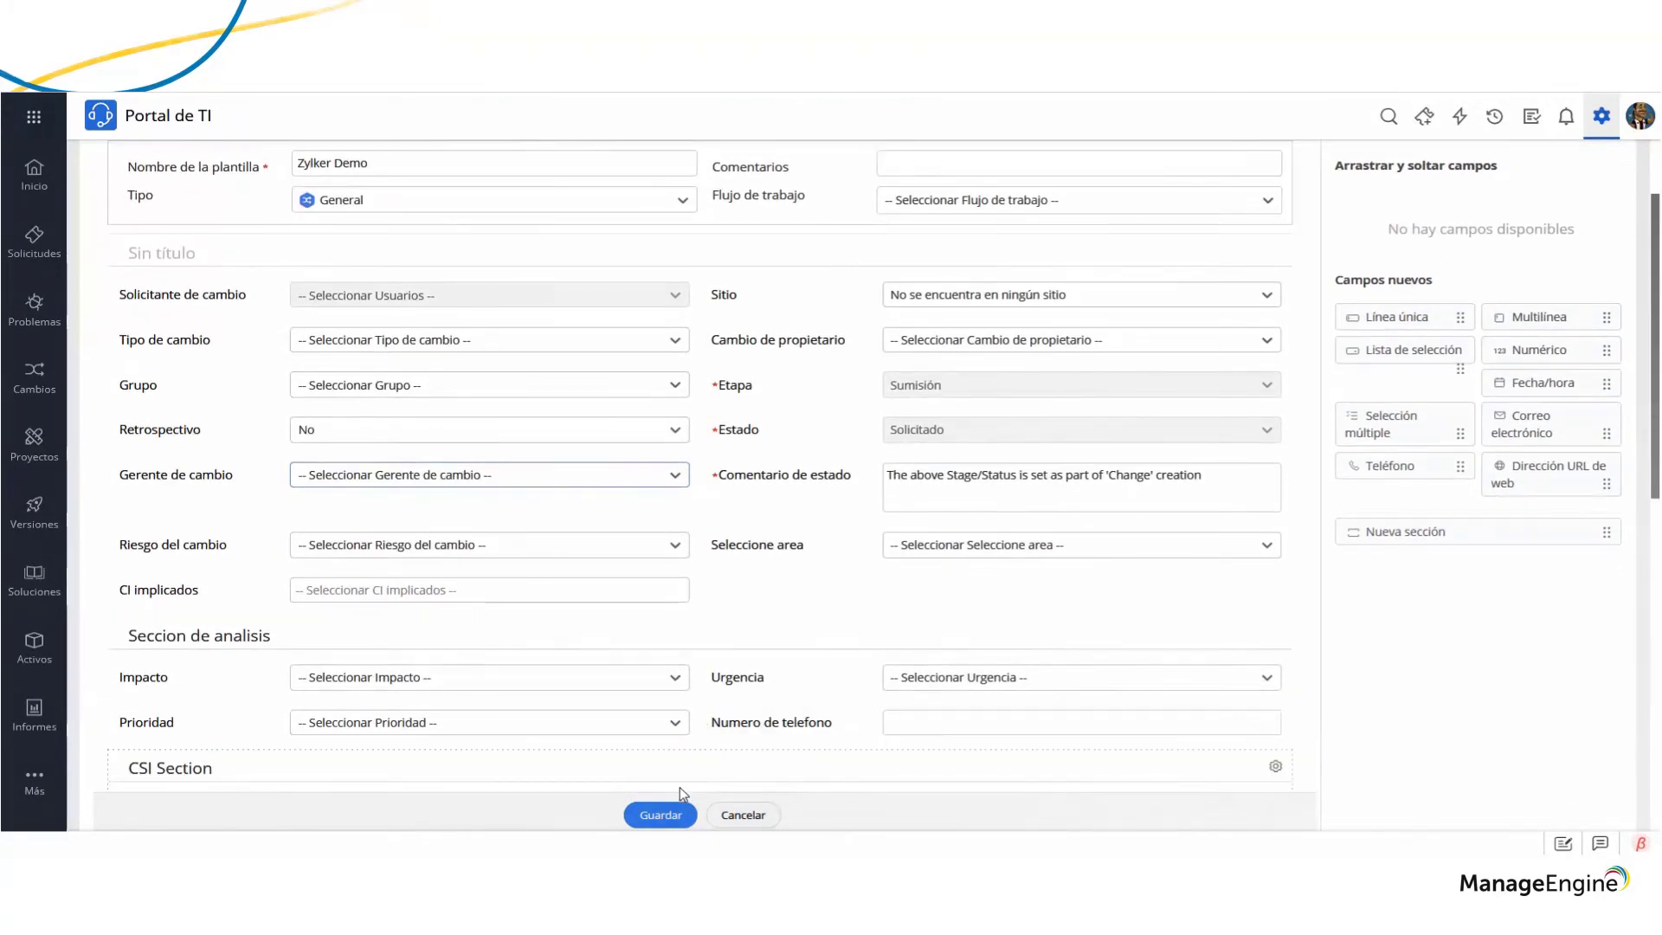
Save the change template's details and open its role settings
{"action": "left_click", "coordinate": [660, 815]}
{"action": "scroll", "coordinate": [450, 554], "scroll_direction": "up", "scroll_amount": 2}
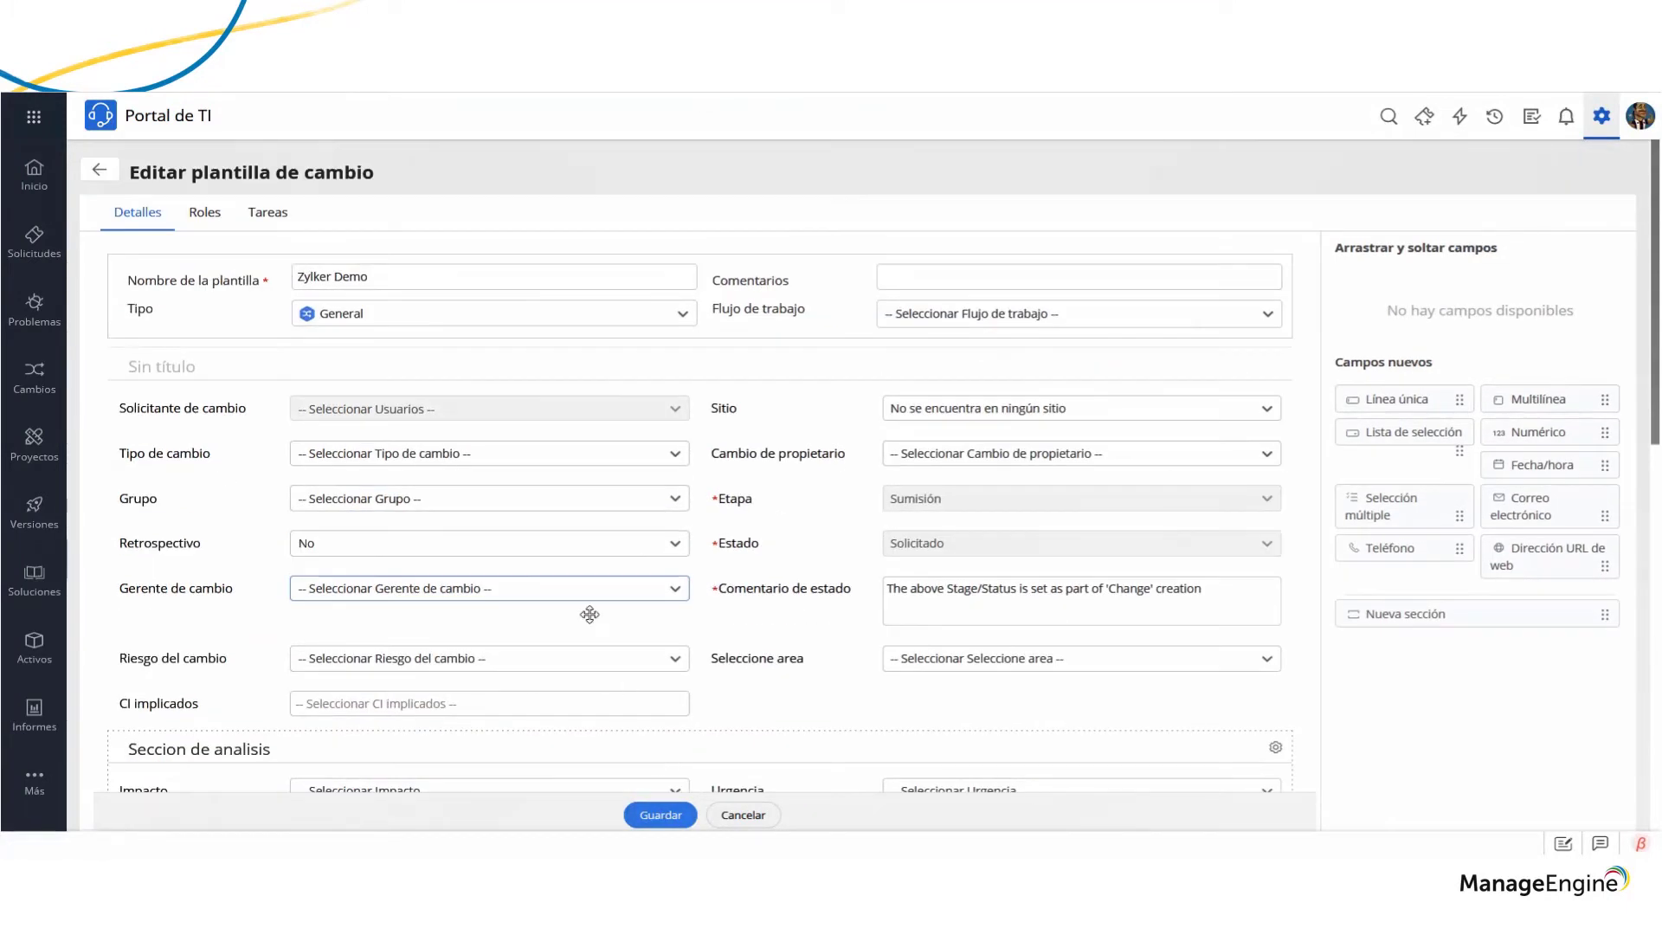
{"action": "left_click", "coordinate": [205, 218]}
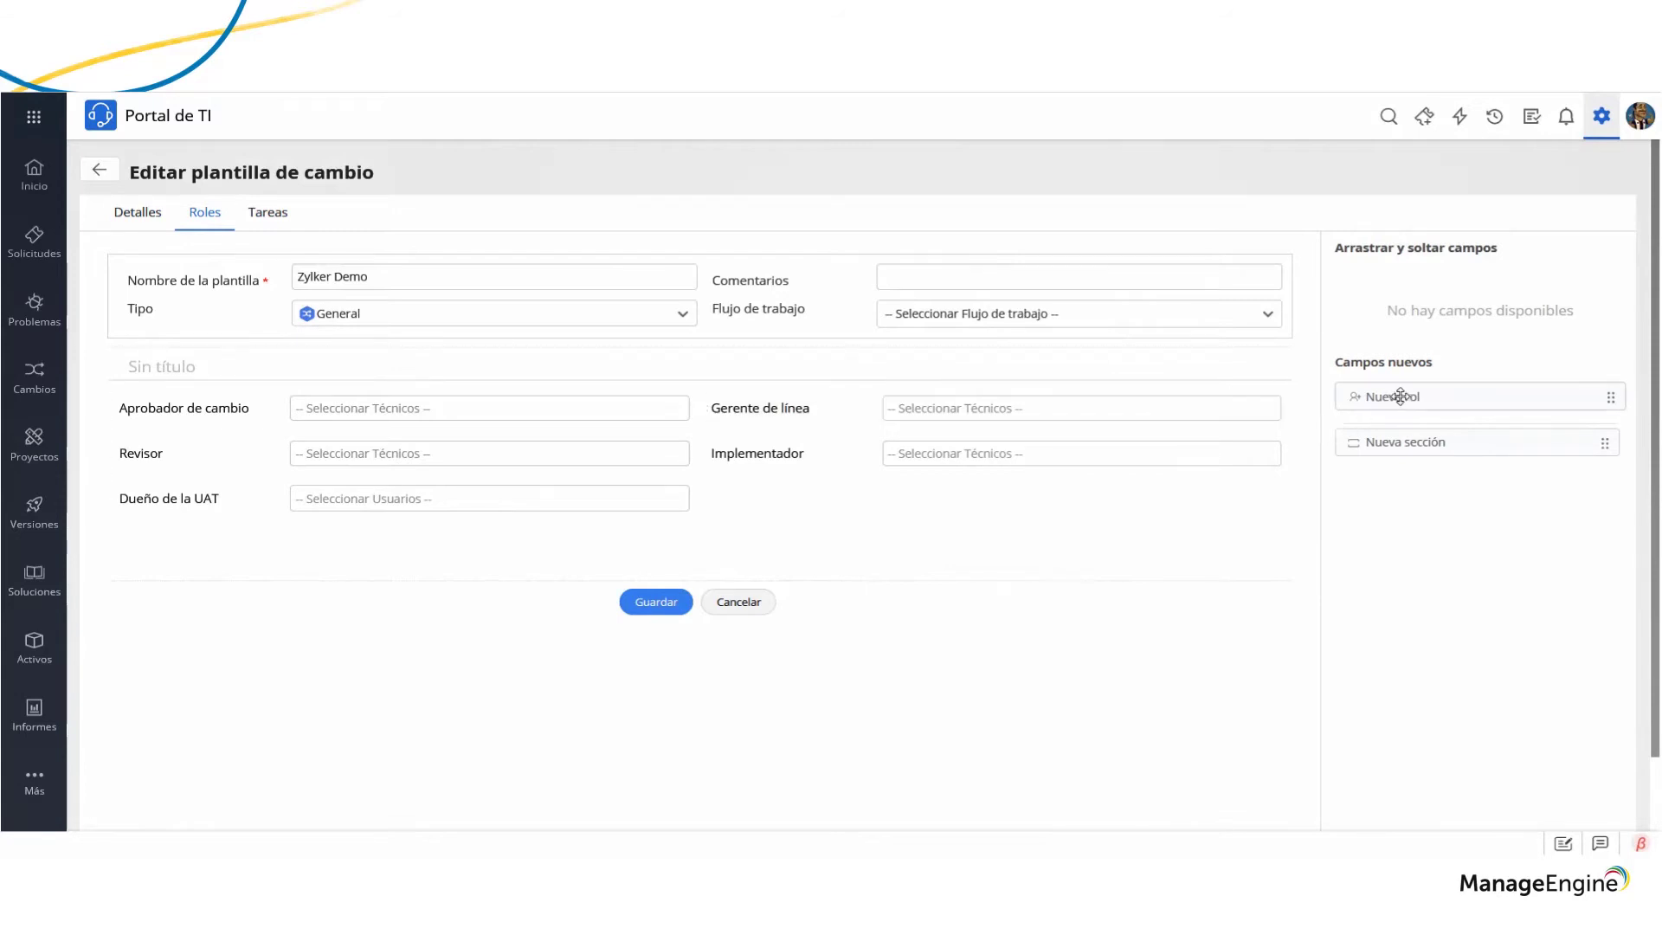
Add a role named "Zylker" beside Dueño de la UAT, with edit access to Implementacion and Cierre and approval access to Liberacion
{"action": "left_click_drag", "start_coordinate": [1392, 396], "coordinate": [891, 478]}
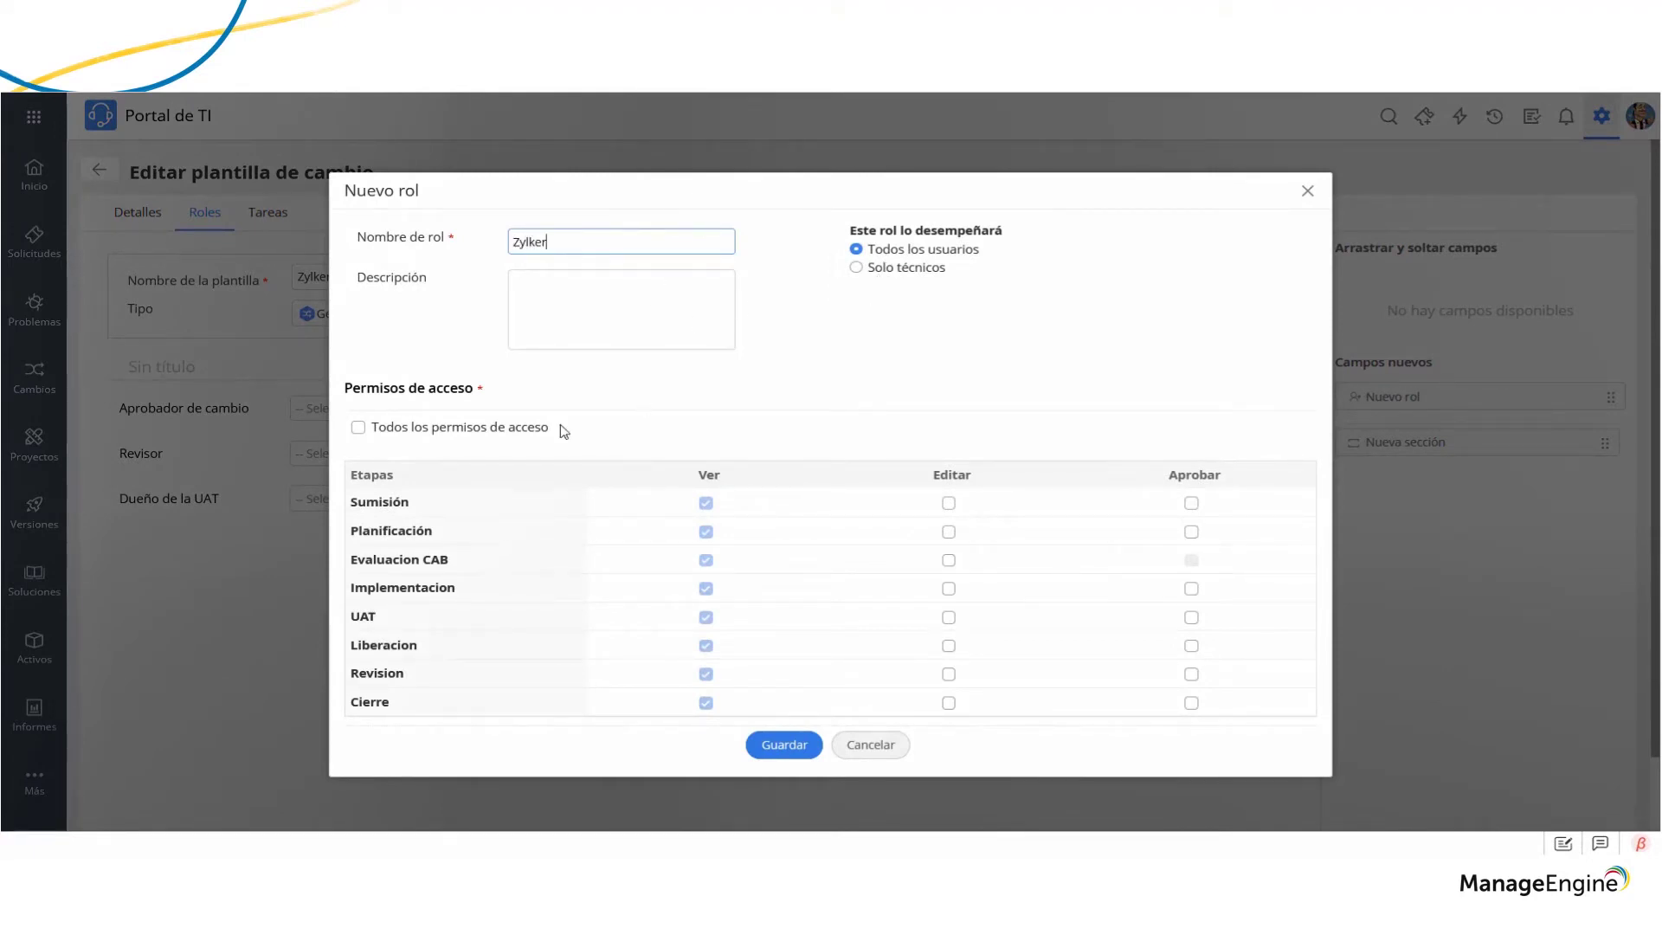
{"action": "left_click", "coordinate": [947, 590]}
{"action": "left_click", "coordinate": [1191, 646]}
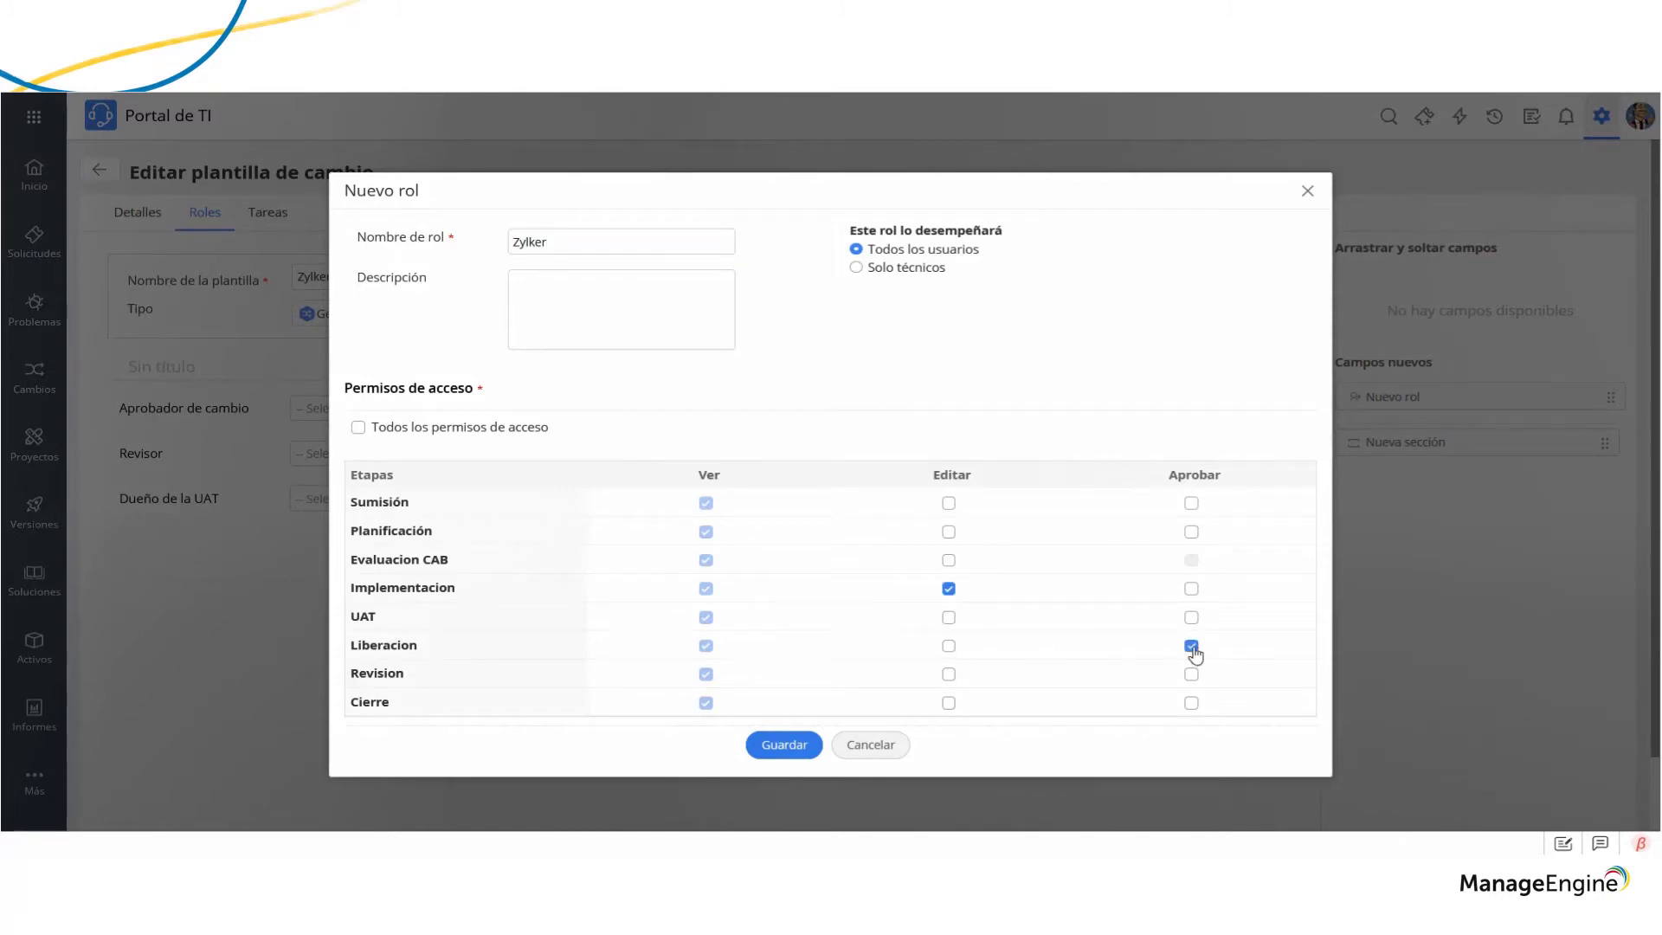
{"action": "left_click", "coordinate": [948, 703]}
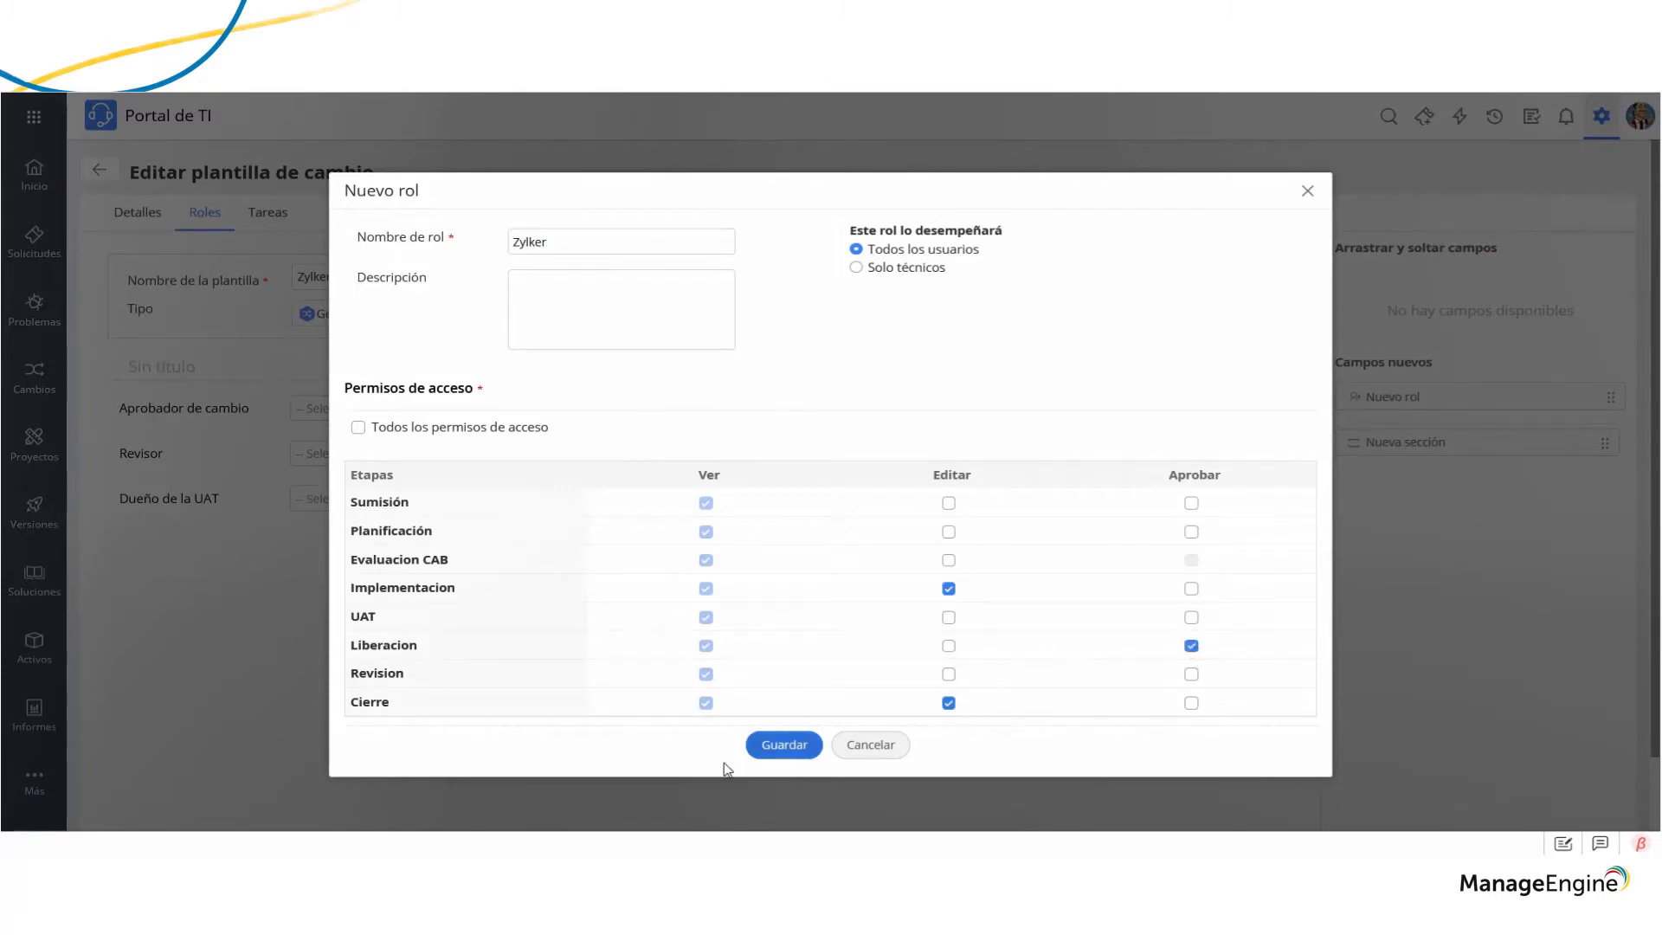
{"action": "left_click", "coordinate": [768, 746]}
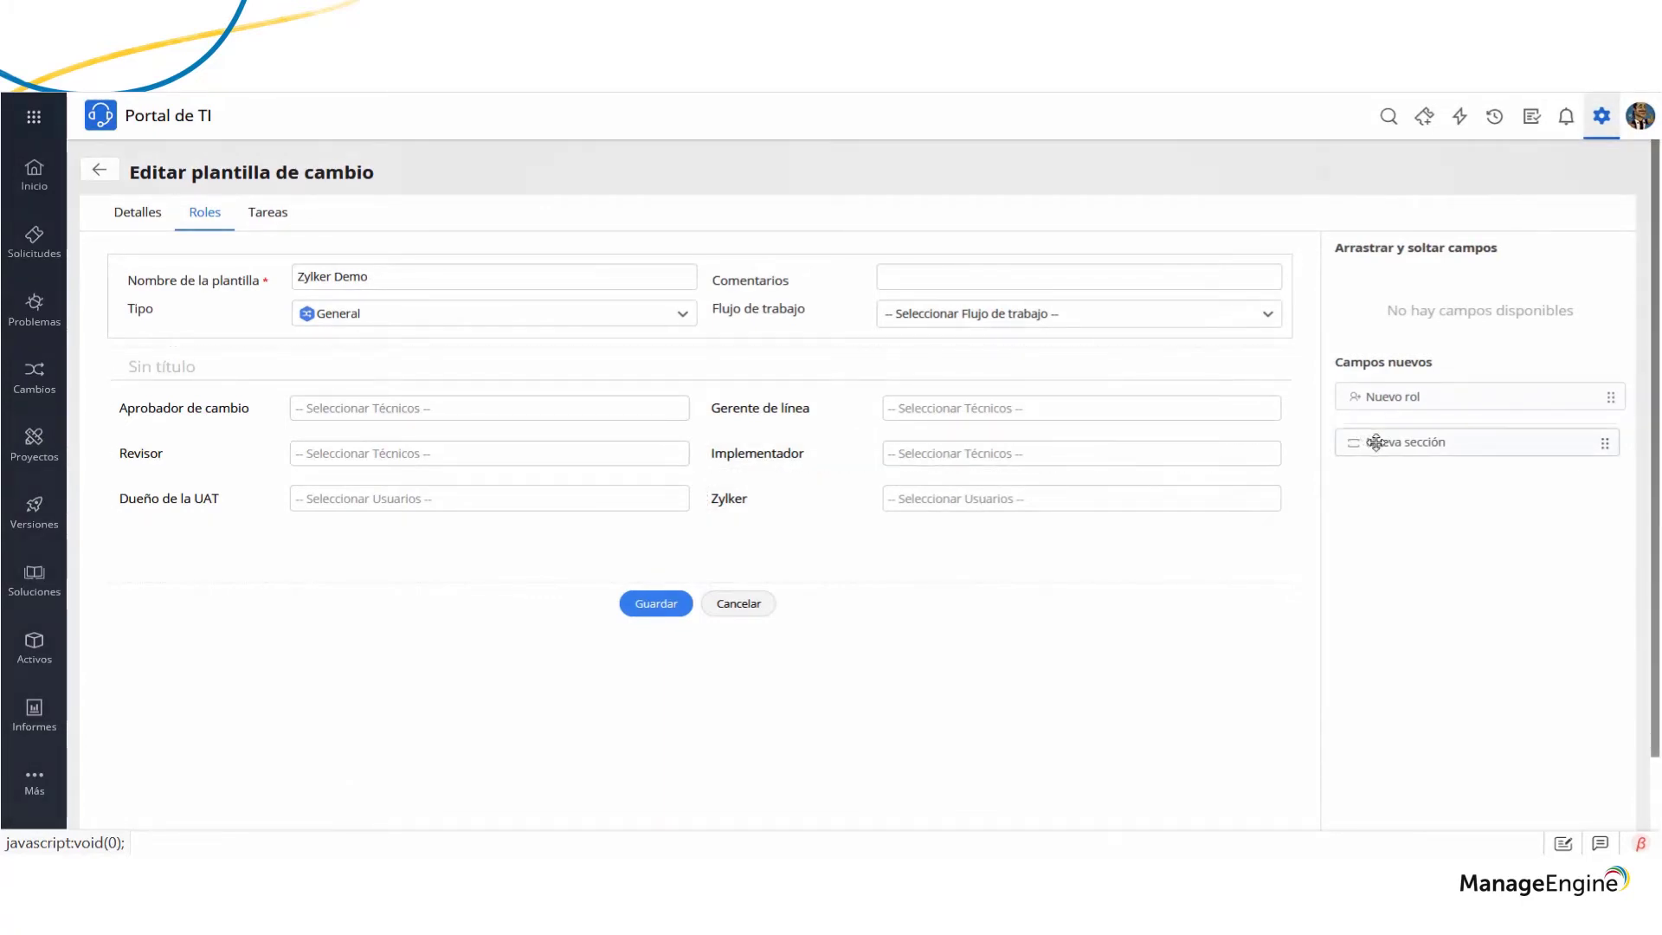
Add a section named "Roles asociados" above the role fields and save the template
{"action": "left_click_drag", "start_coordinate": [1374, 443], "coordinate": [447, 359]}
{"action": "left_click_drag", "start_coordinate": [1472, 441], "coordinate": [256, 373]}
{"action": "left_click", "coordinate": [192, 366]}
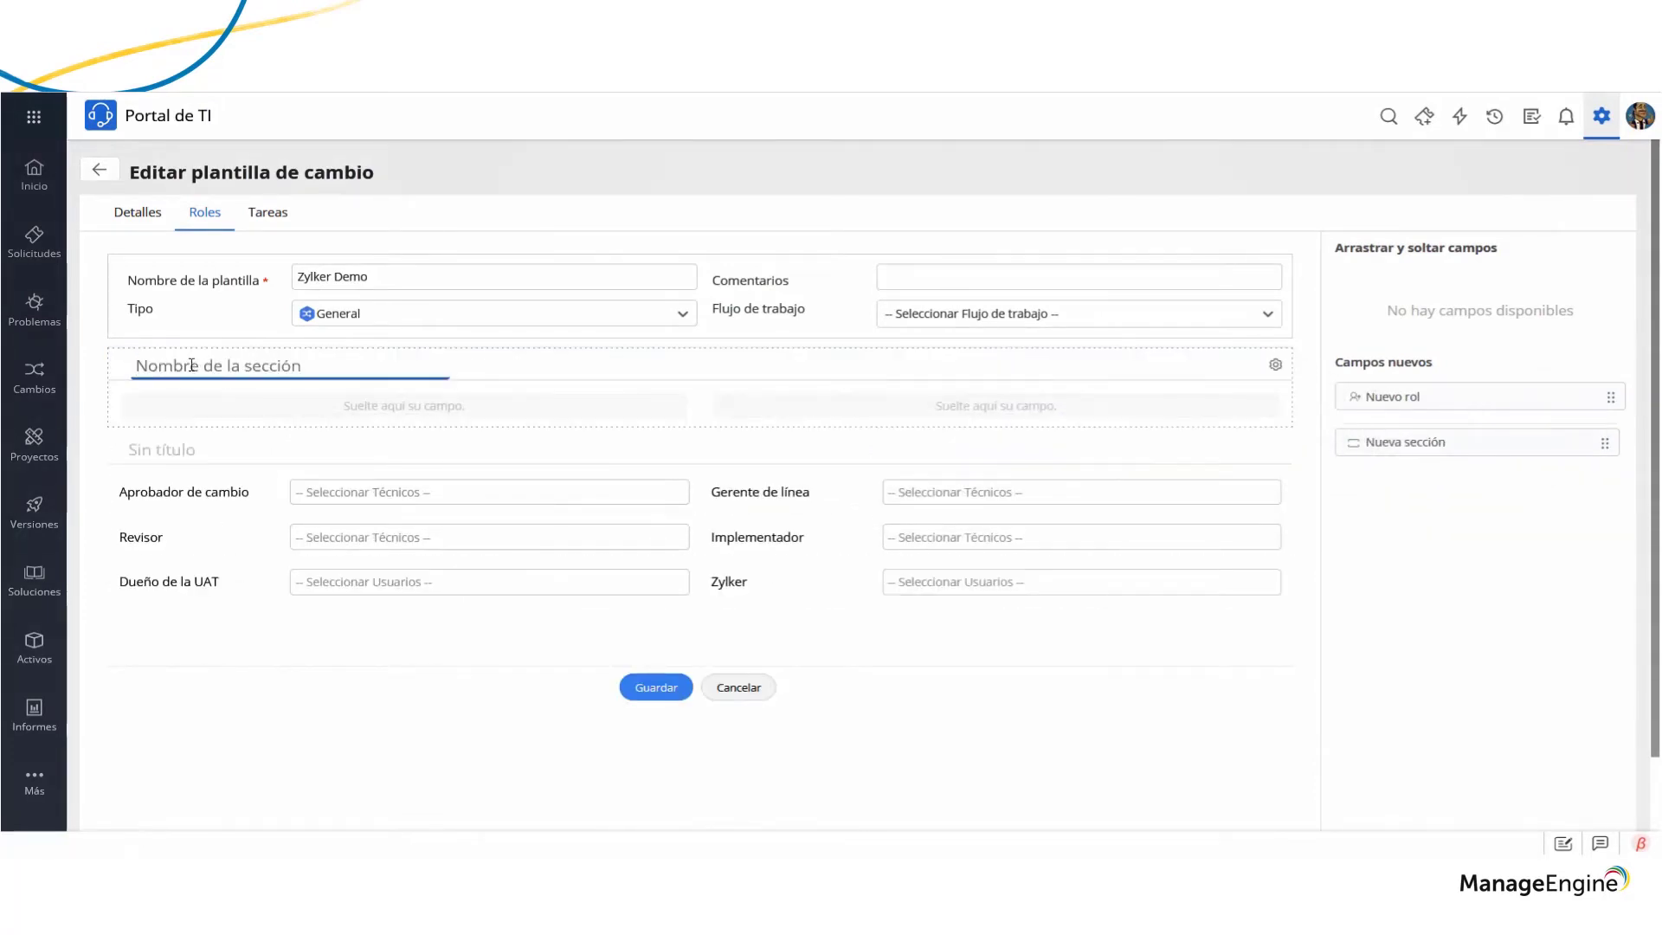
{"action": "type", "text": "Roles asociados"}
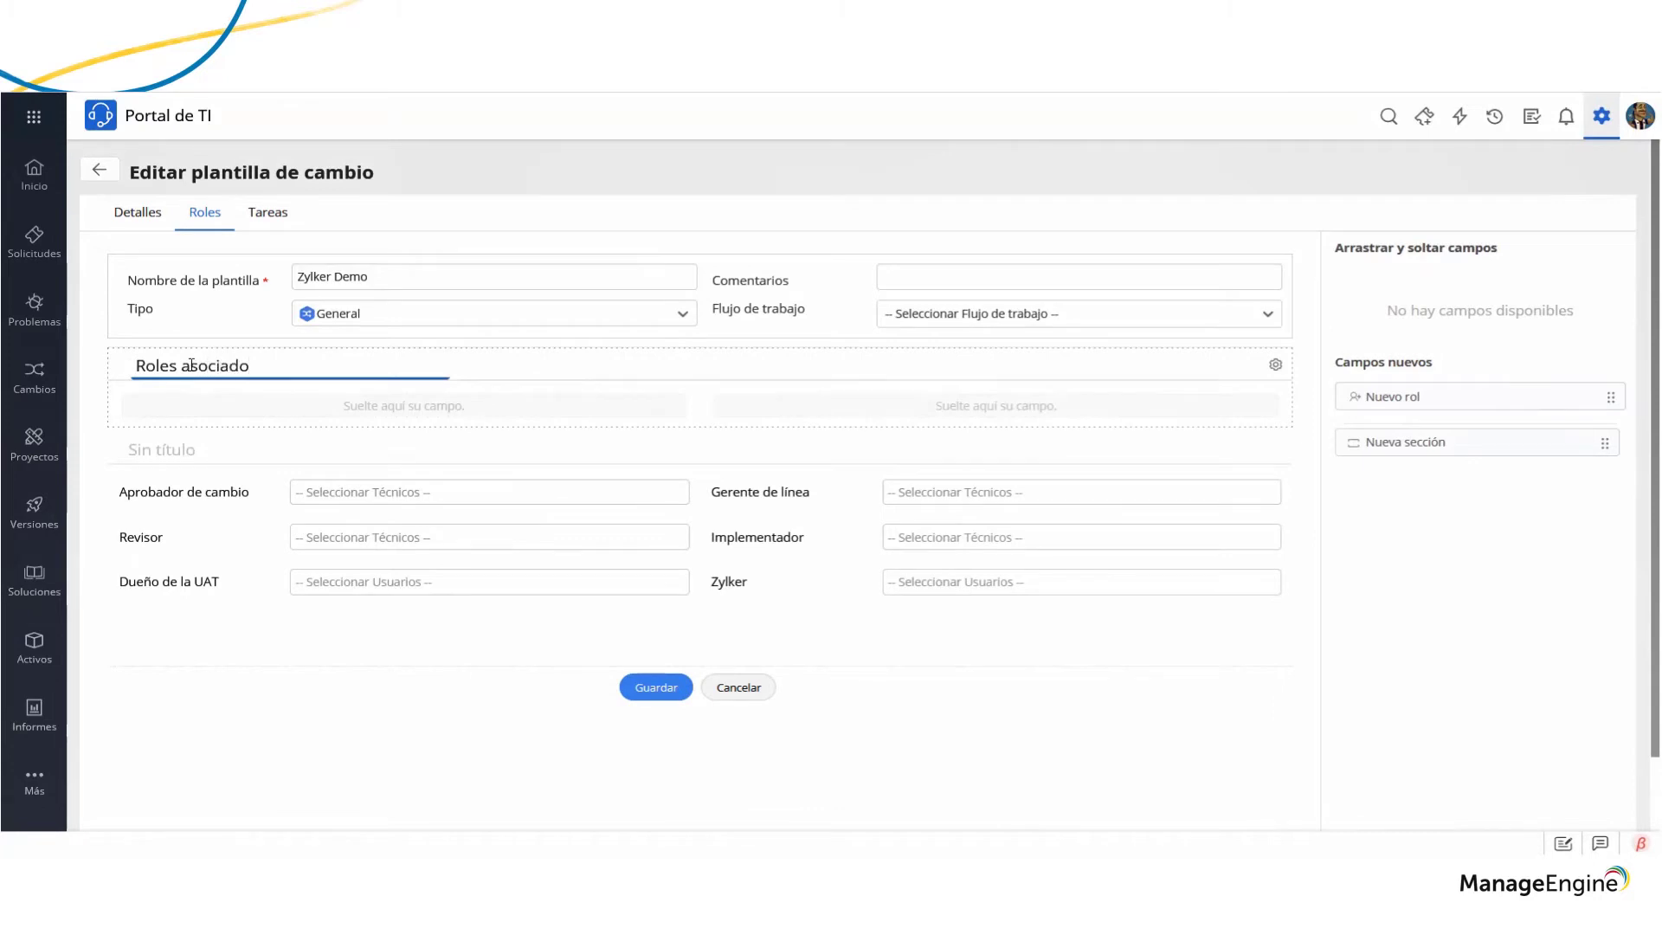
{"action": "left_click", "coordinate": [651, 693]}
{"action": "left_click", "coordinate": [650, 693]}
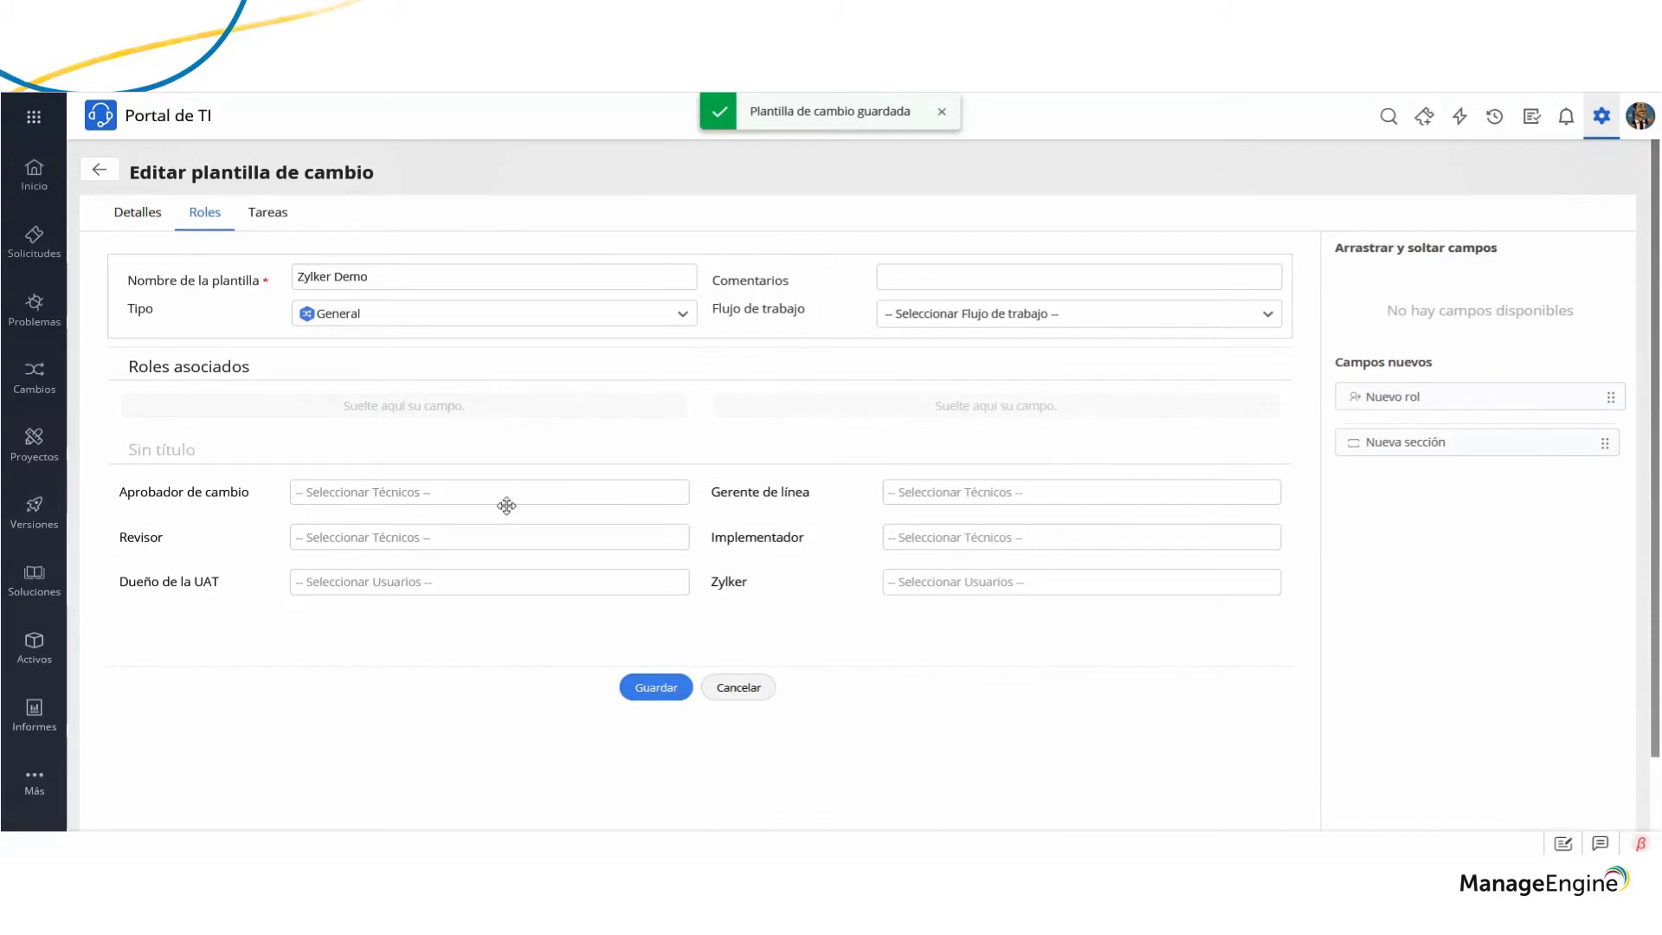
Examine the template's new-task form, including its stage, task template and group/owner assignment options, and close it without saving
{"action": "left_click", "coordinate": [279, 221]}
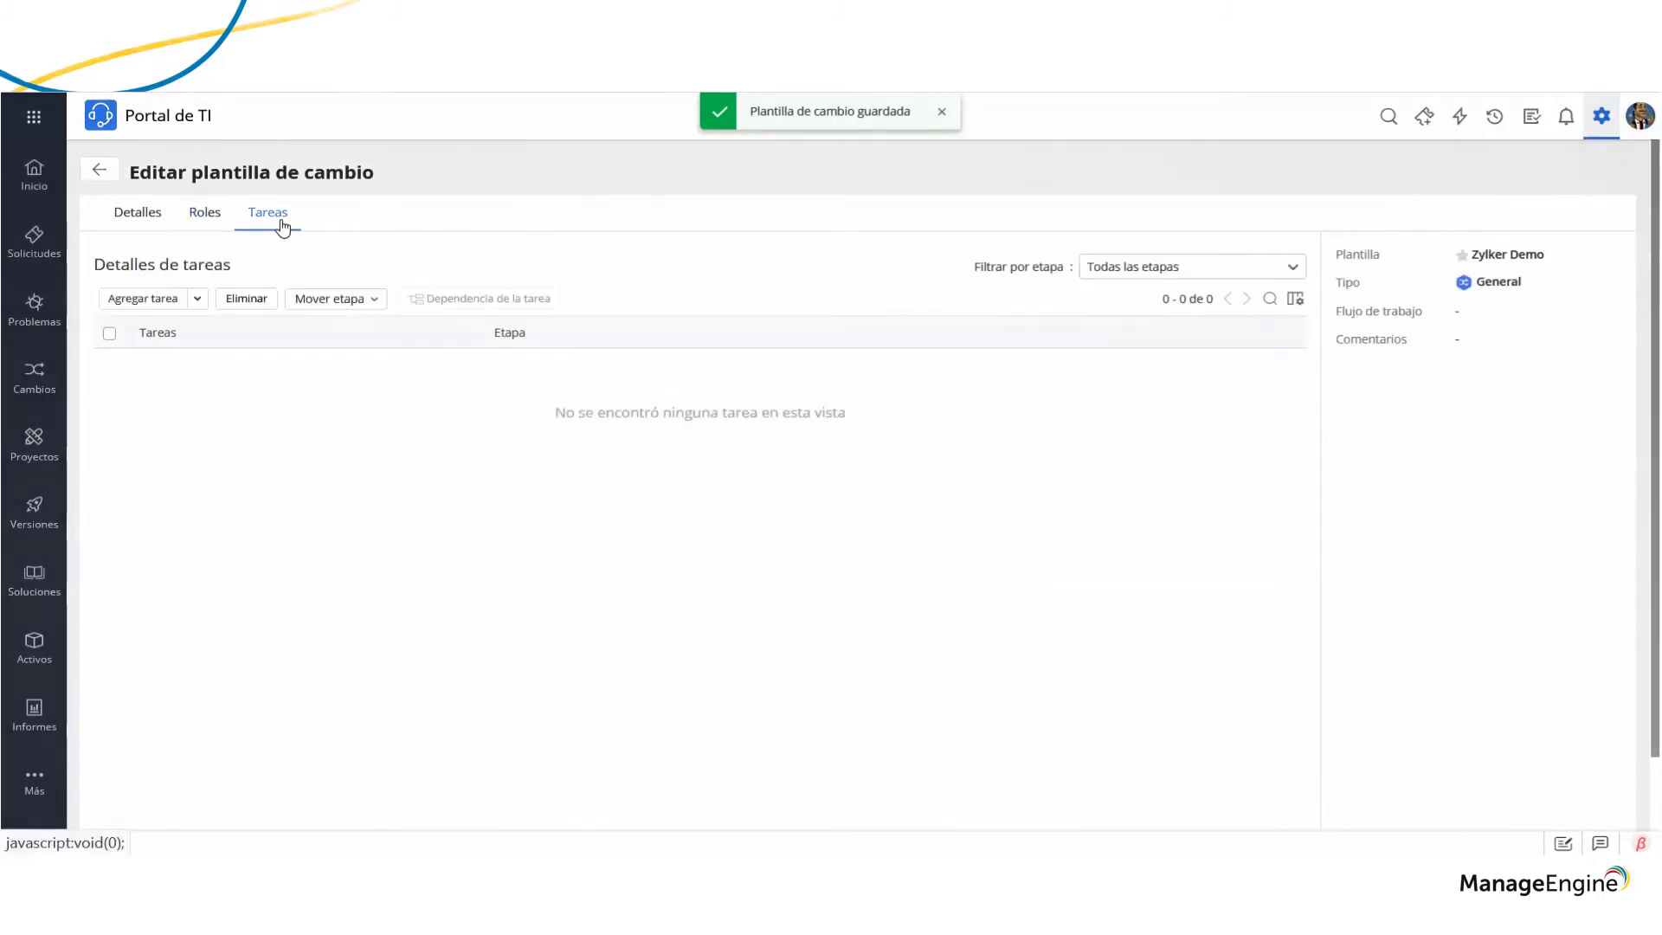
{"action": "left_click", "coordinate": [158, 304]}
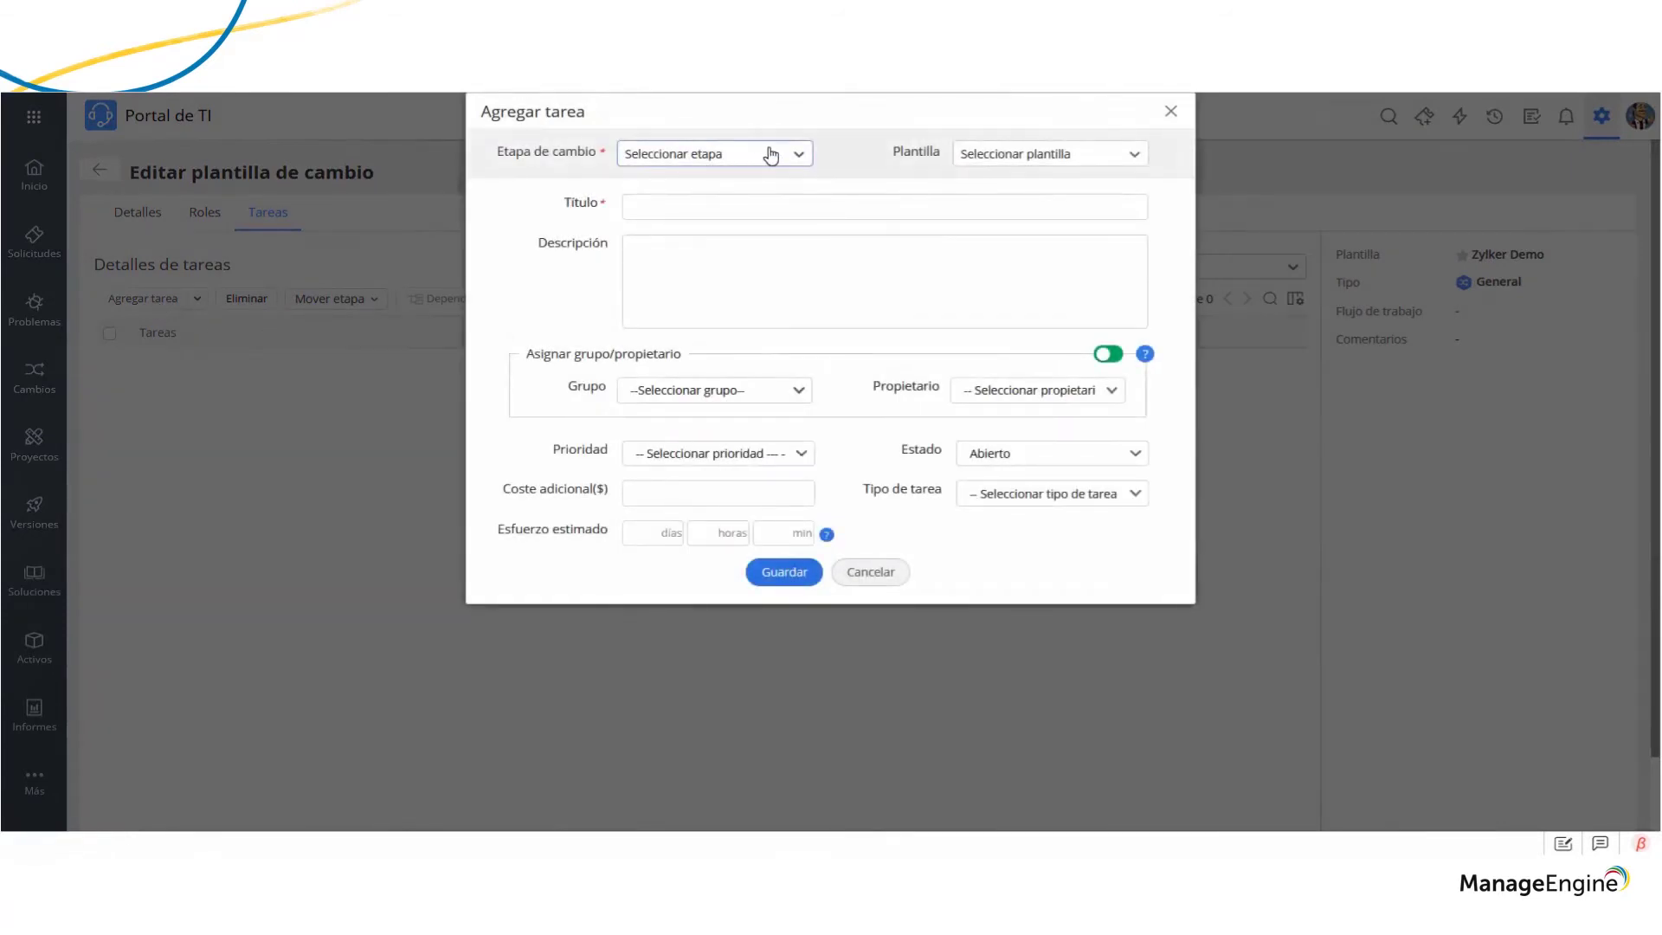
{"action": "left_click", "coordinate": [765, 154]}
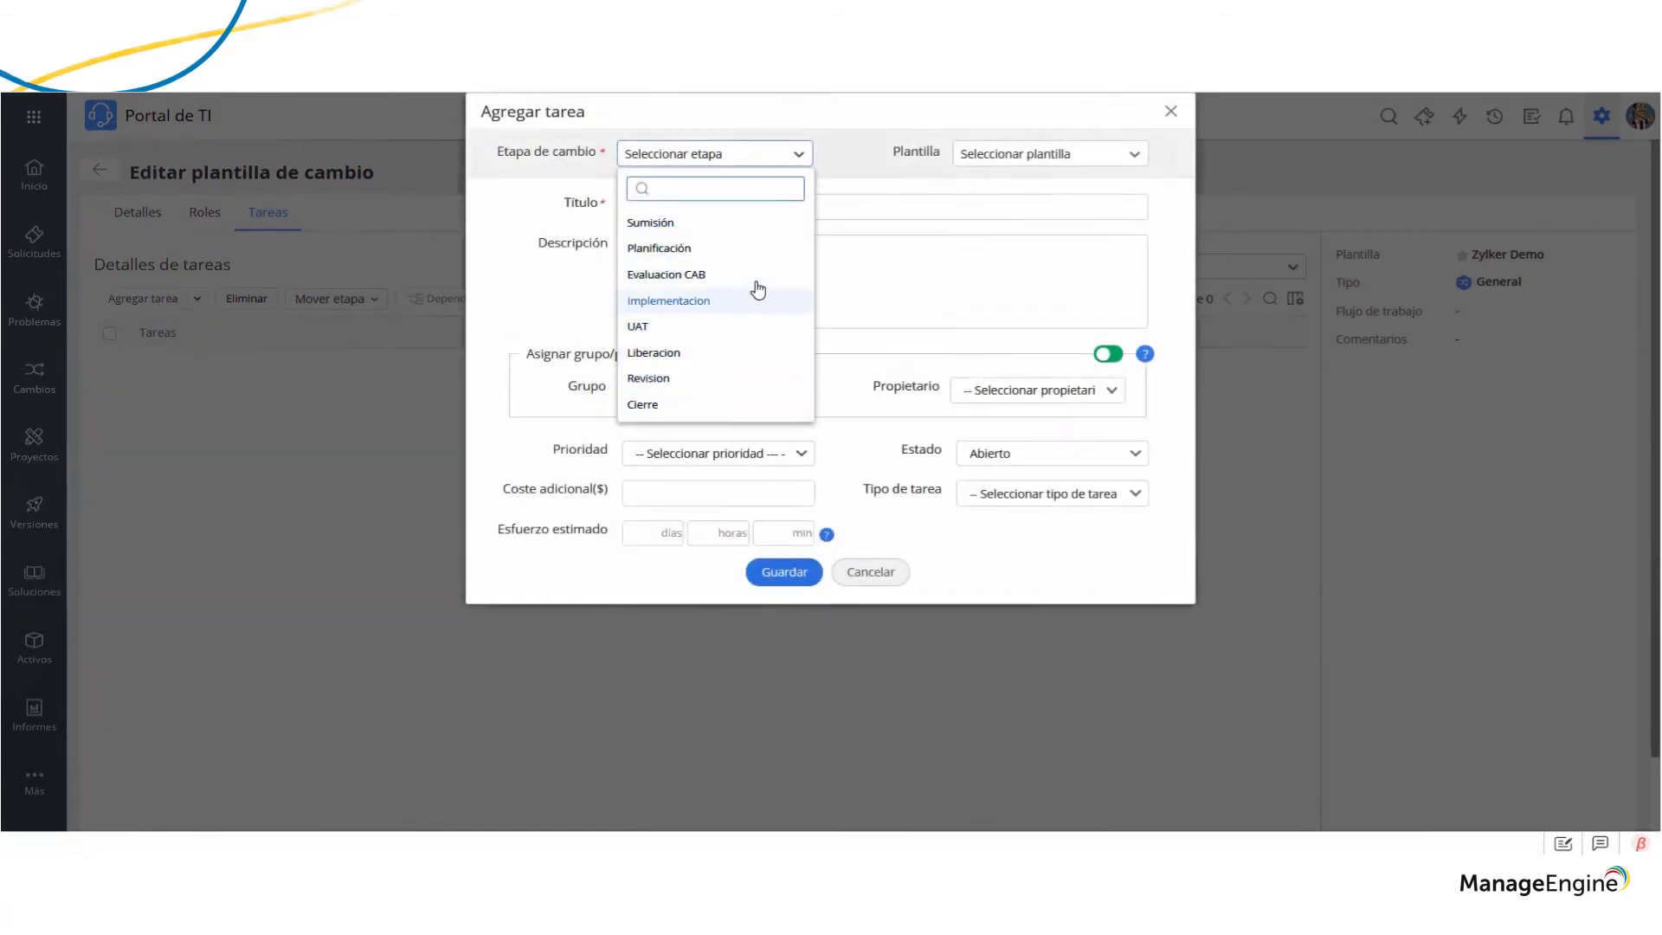
{"action": "left_click", "coordinate": [898, 265]}
{"action": "left_click", "coordinate": [1050, 158]}
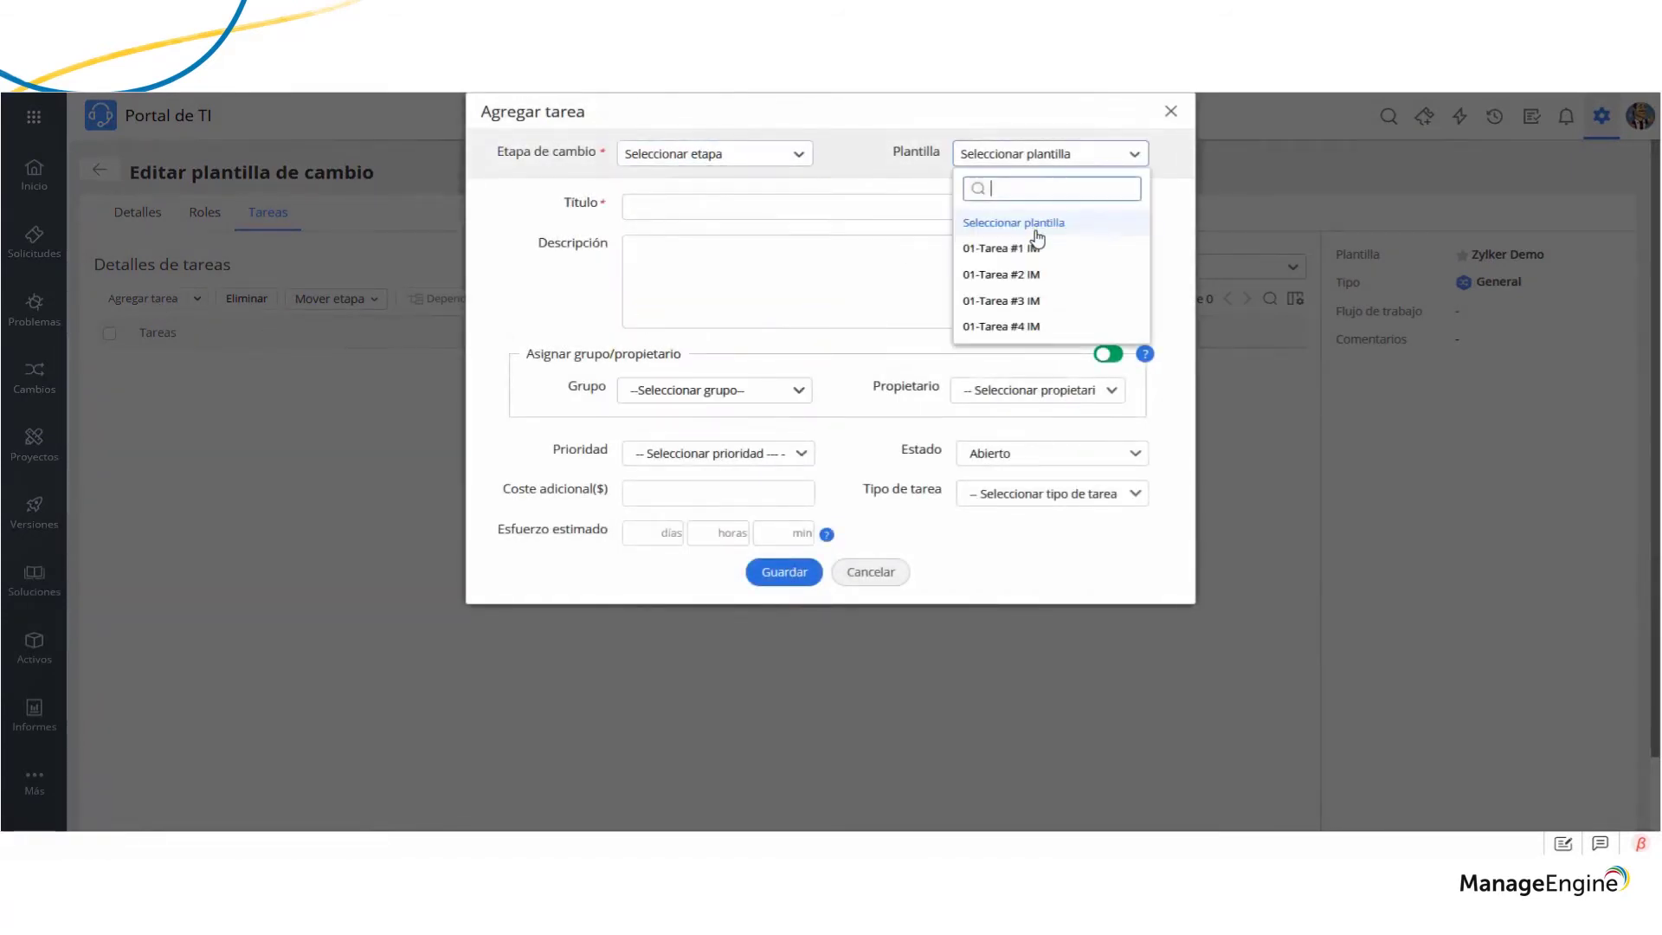
{"action": "left_click", "coordinate": [753, 211]}
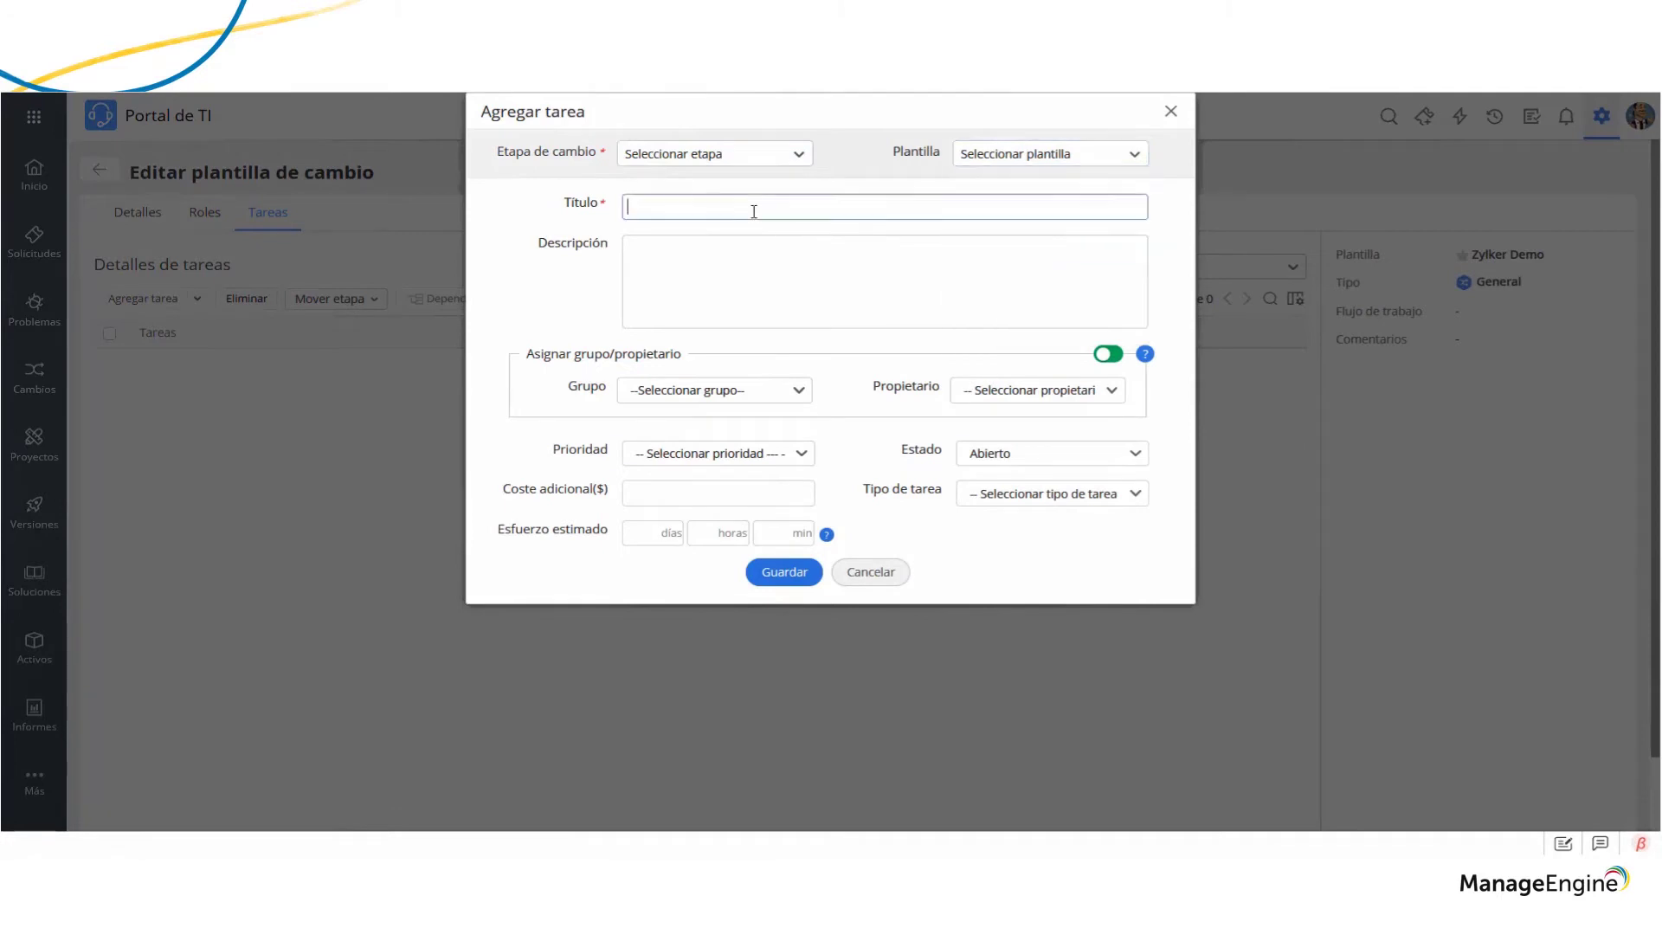
{"action": "left_click", "coordinate": [729, 275]}
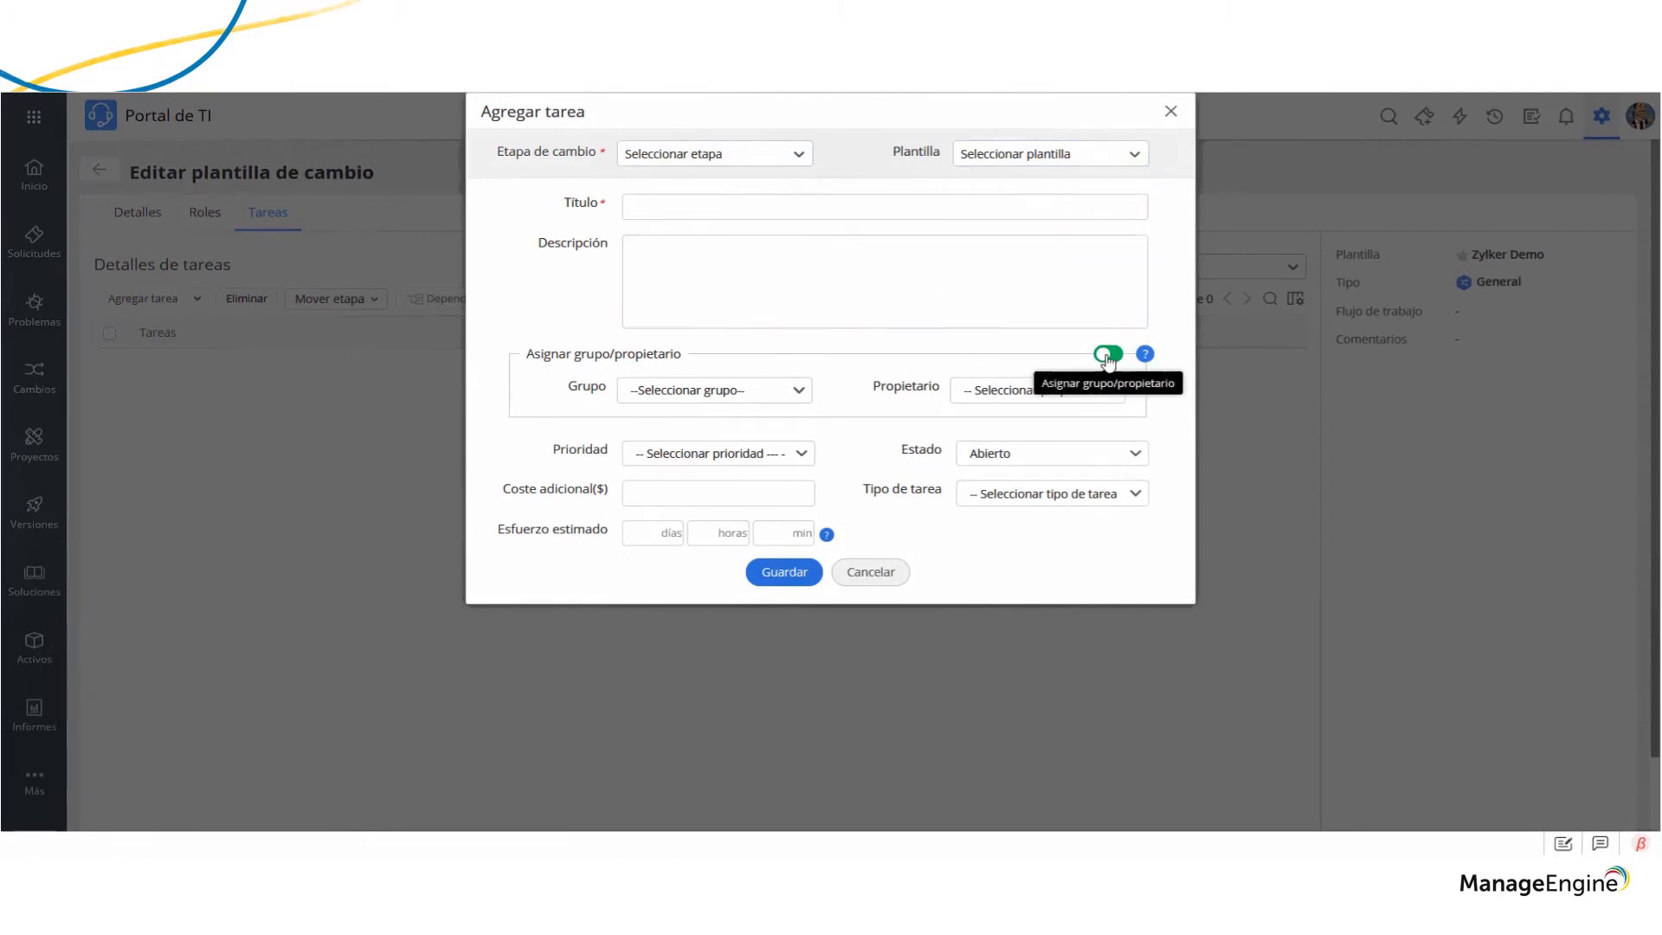
{"action": "left_click", "coordinate": [1108, 354]}
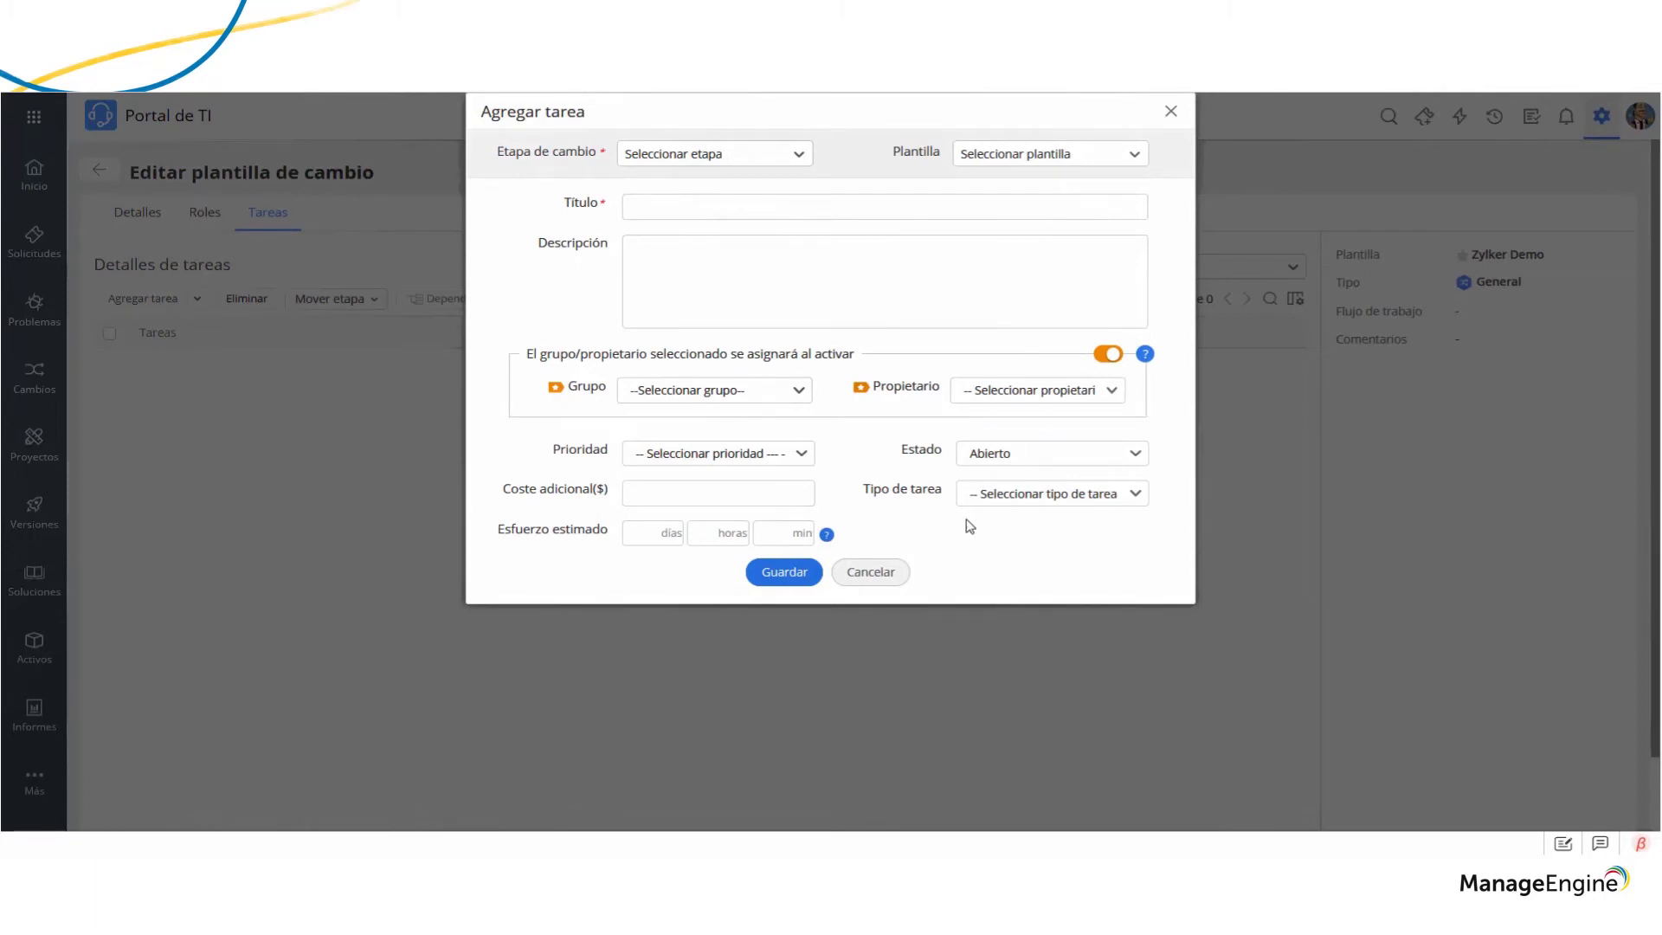
{"action": "left_click", "coordinate": [894, 572]}
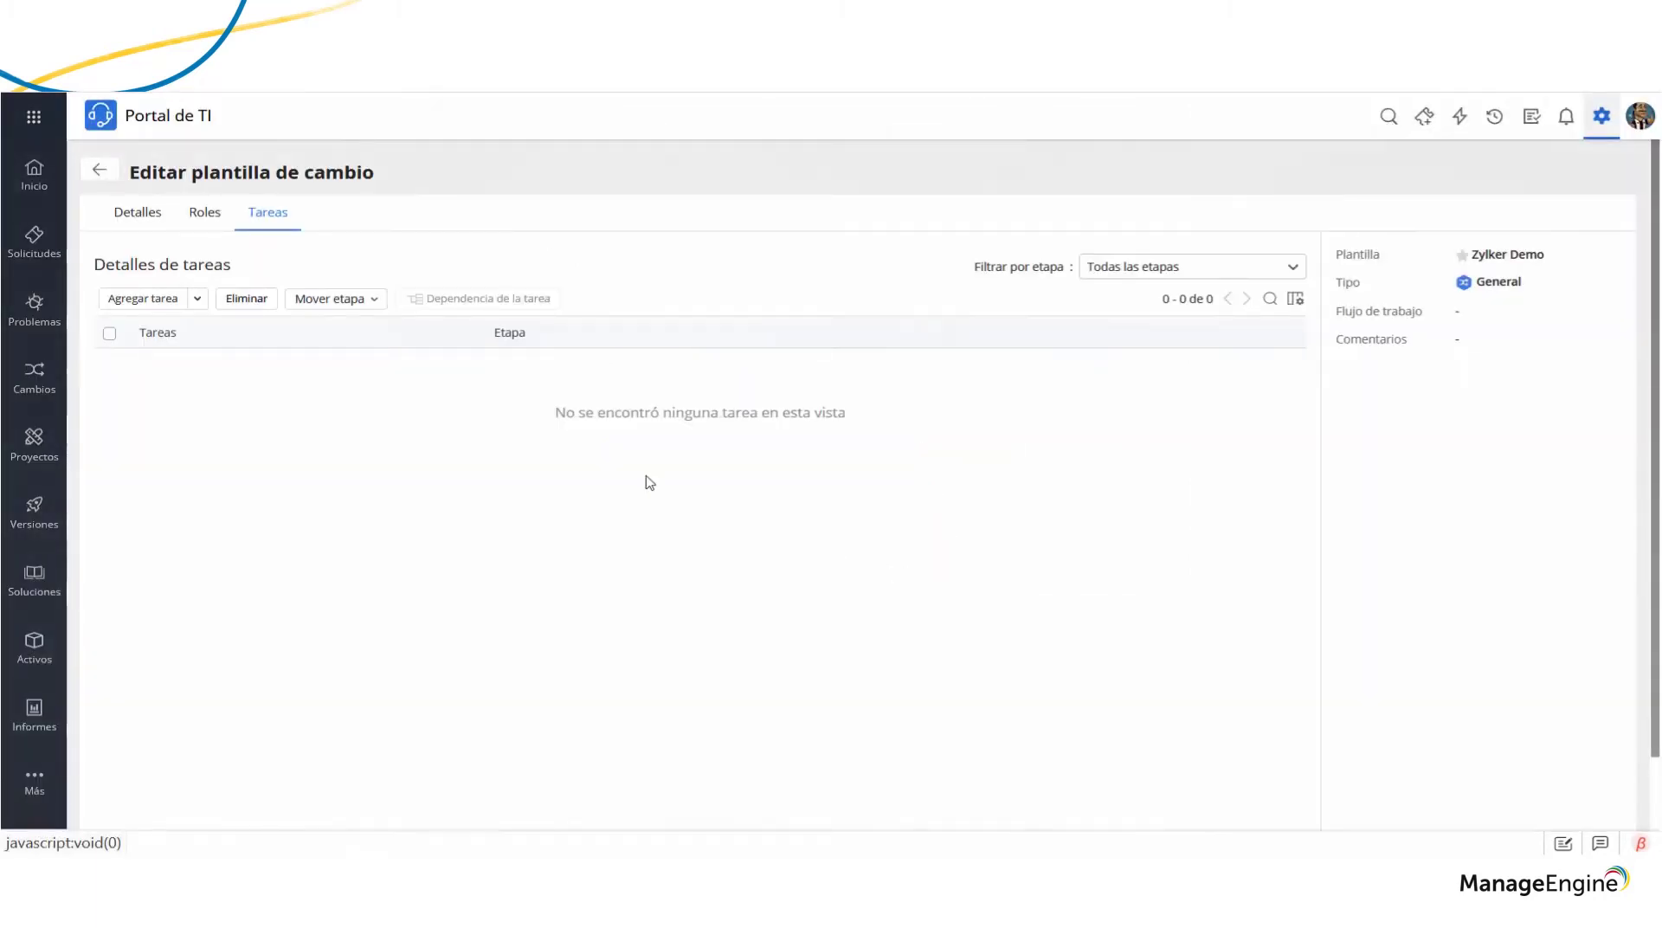
Add all four task templates, 01-Tarea #1 IM through #4 IM, to the change template's Sumisión stage
{"action": "left_click", "coordinate": [206, 300]}
{"action": "left_click", "coordinate": [193, 357]}
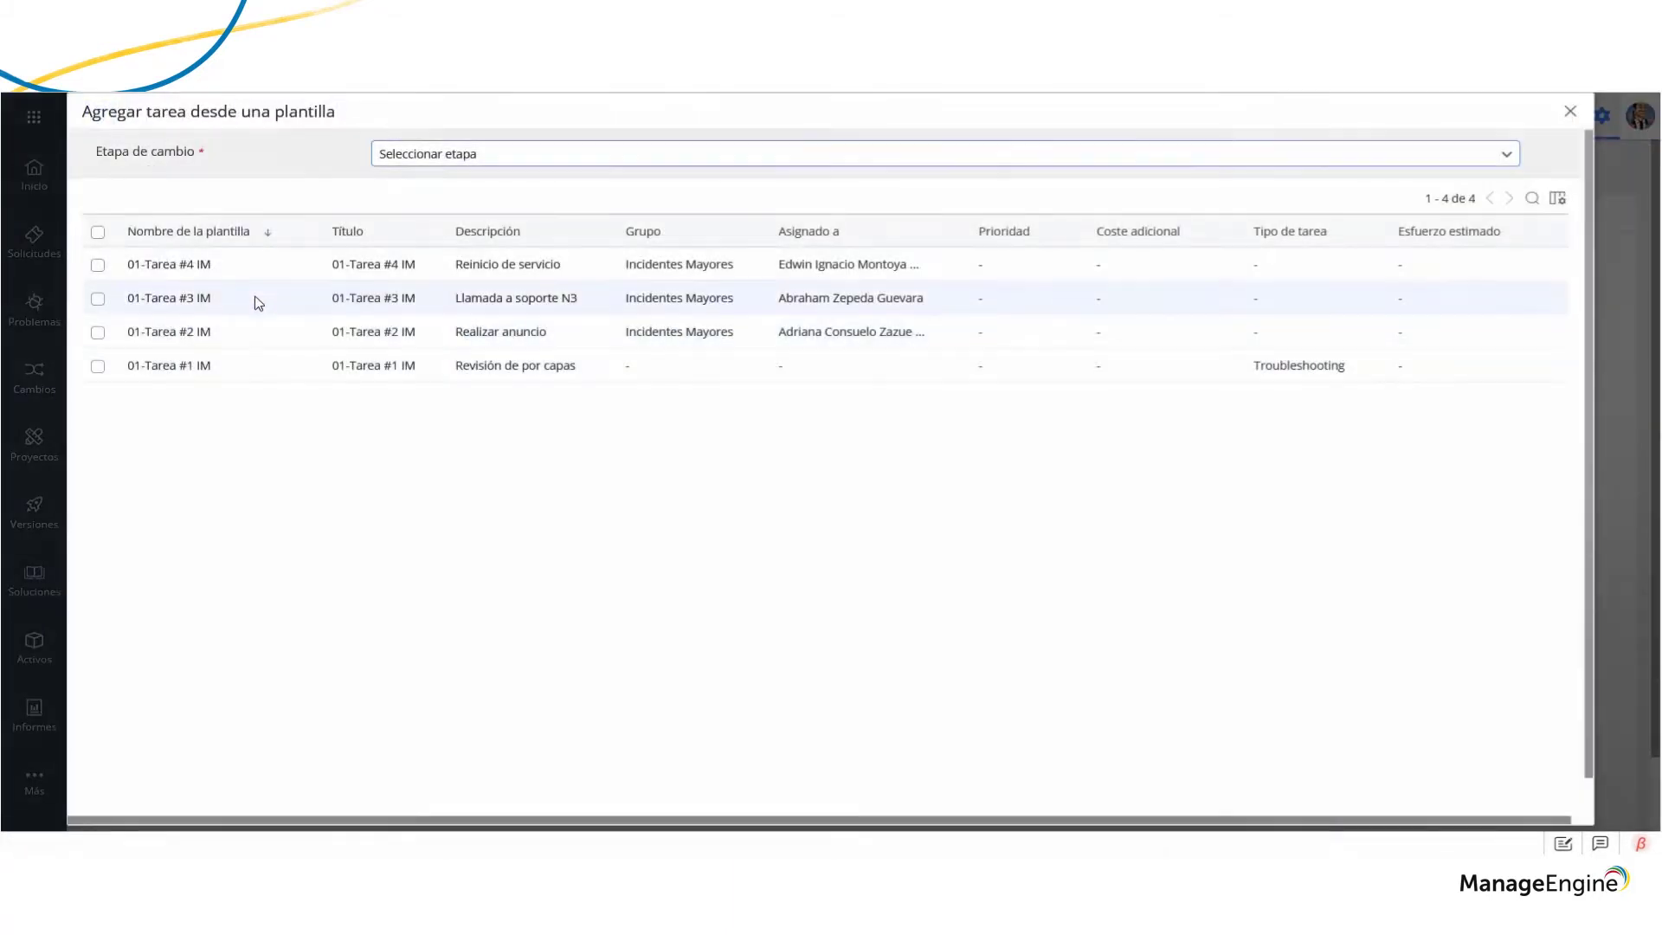
{"action": "left_click", "coordinate": [98, 232]}
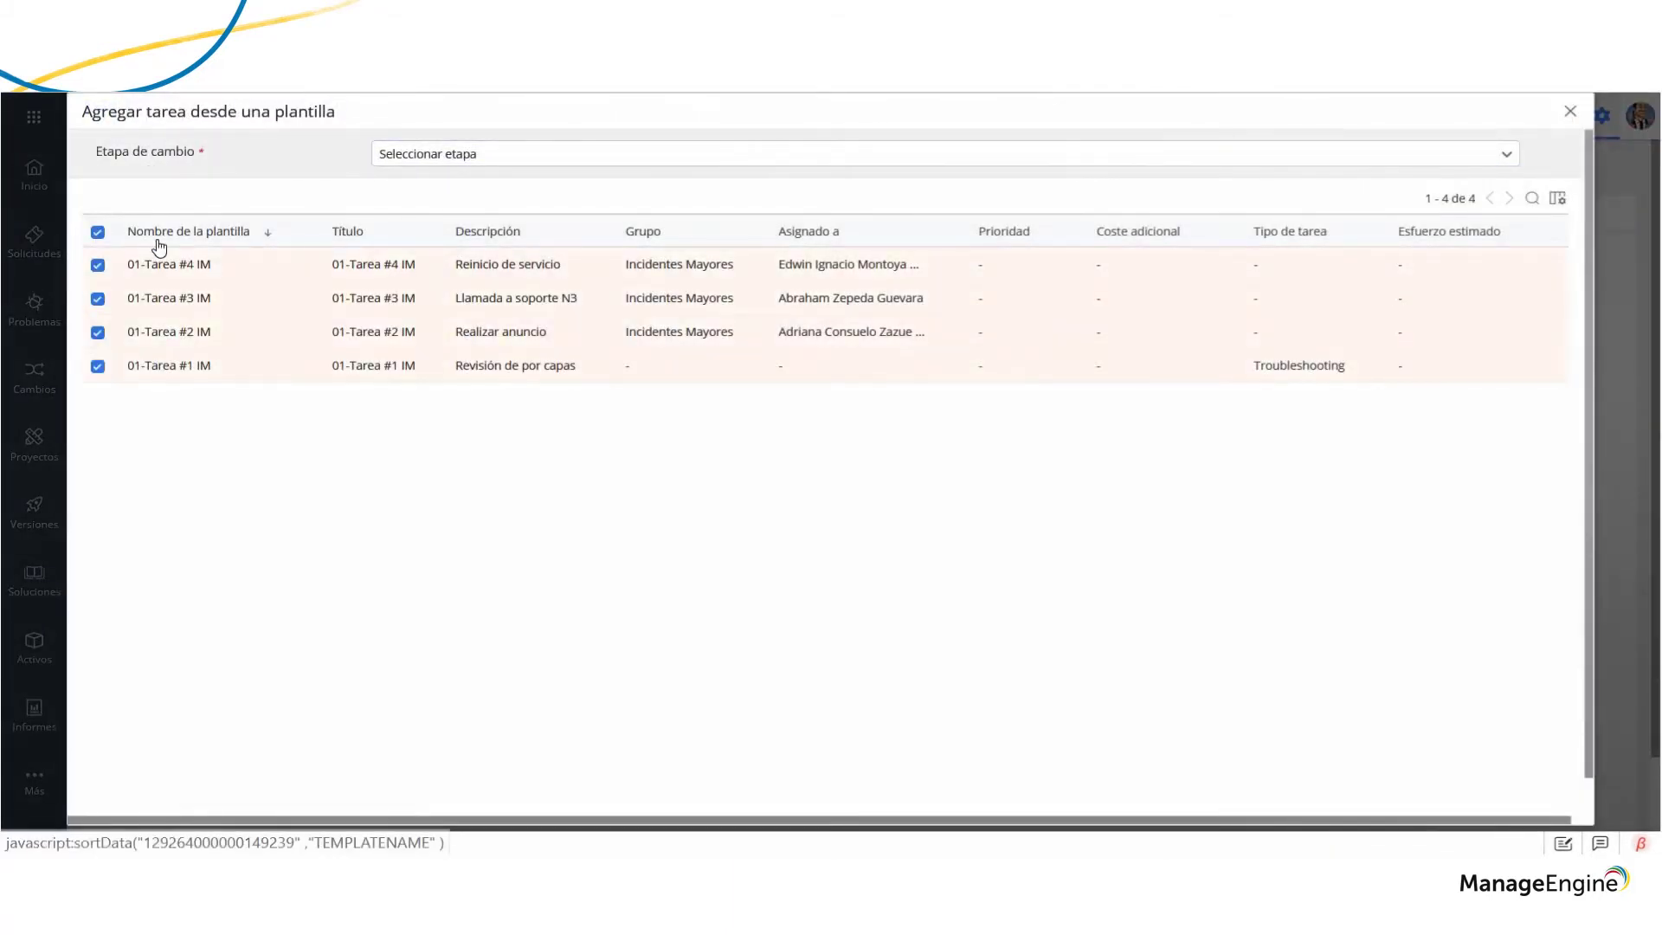
{"action": "scroll", "coordinate": [643, 513], "scroll_direction": "down", "scroll_amount": 1}
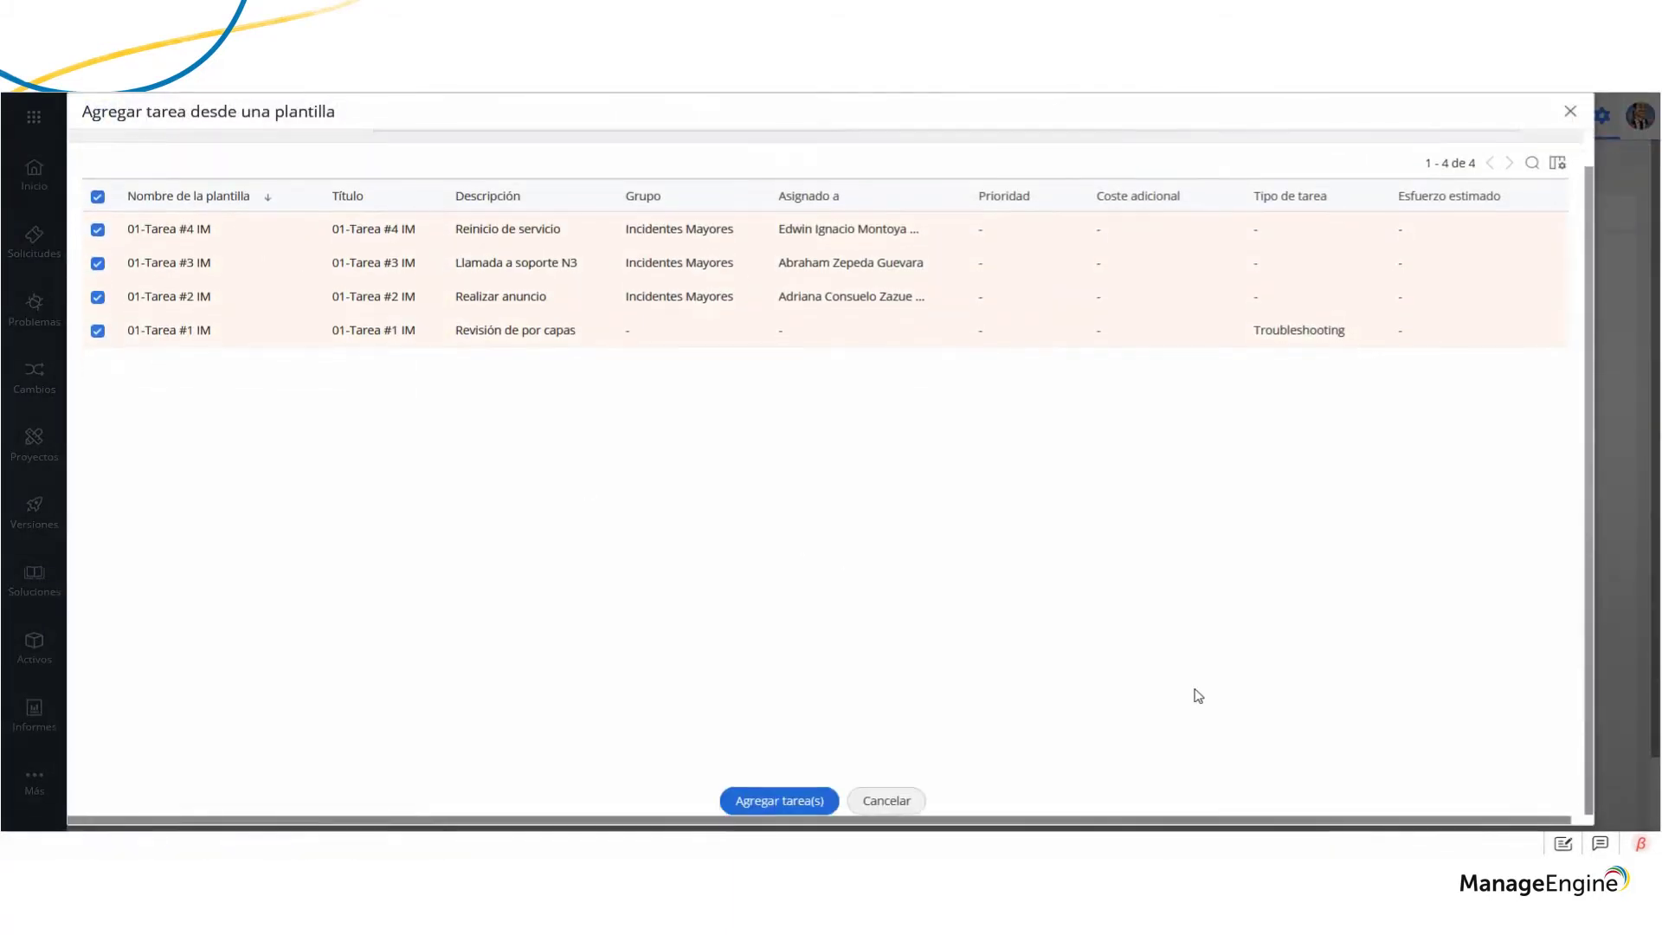
{"action": "left_click", "coordinate": [766, 802]}
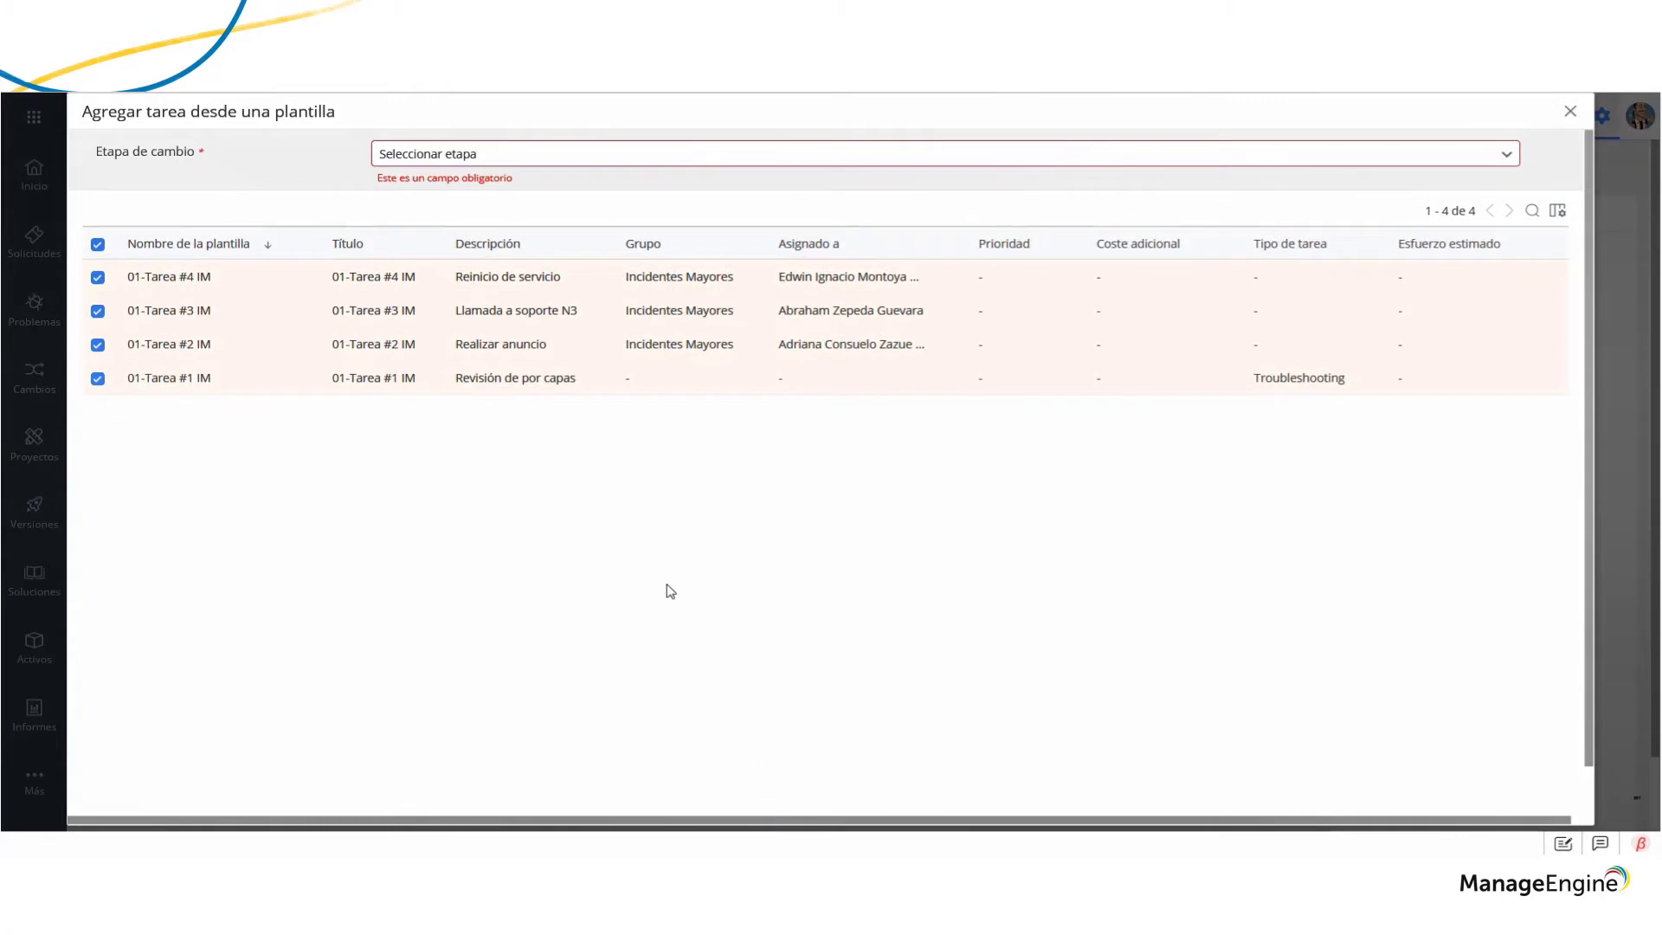
{"action": "left_click", "coordinate": [438, 153]}
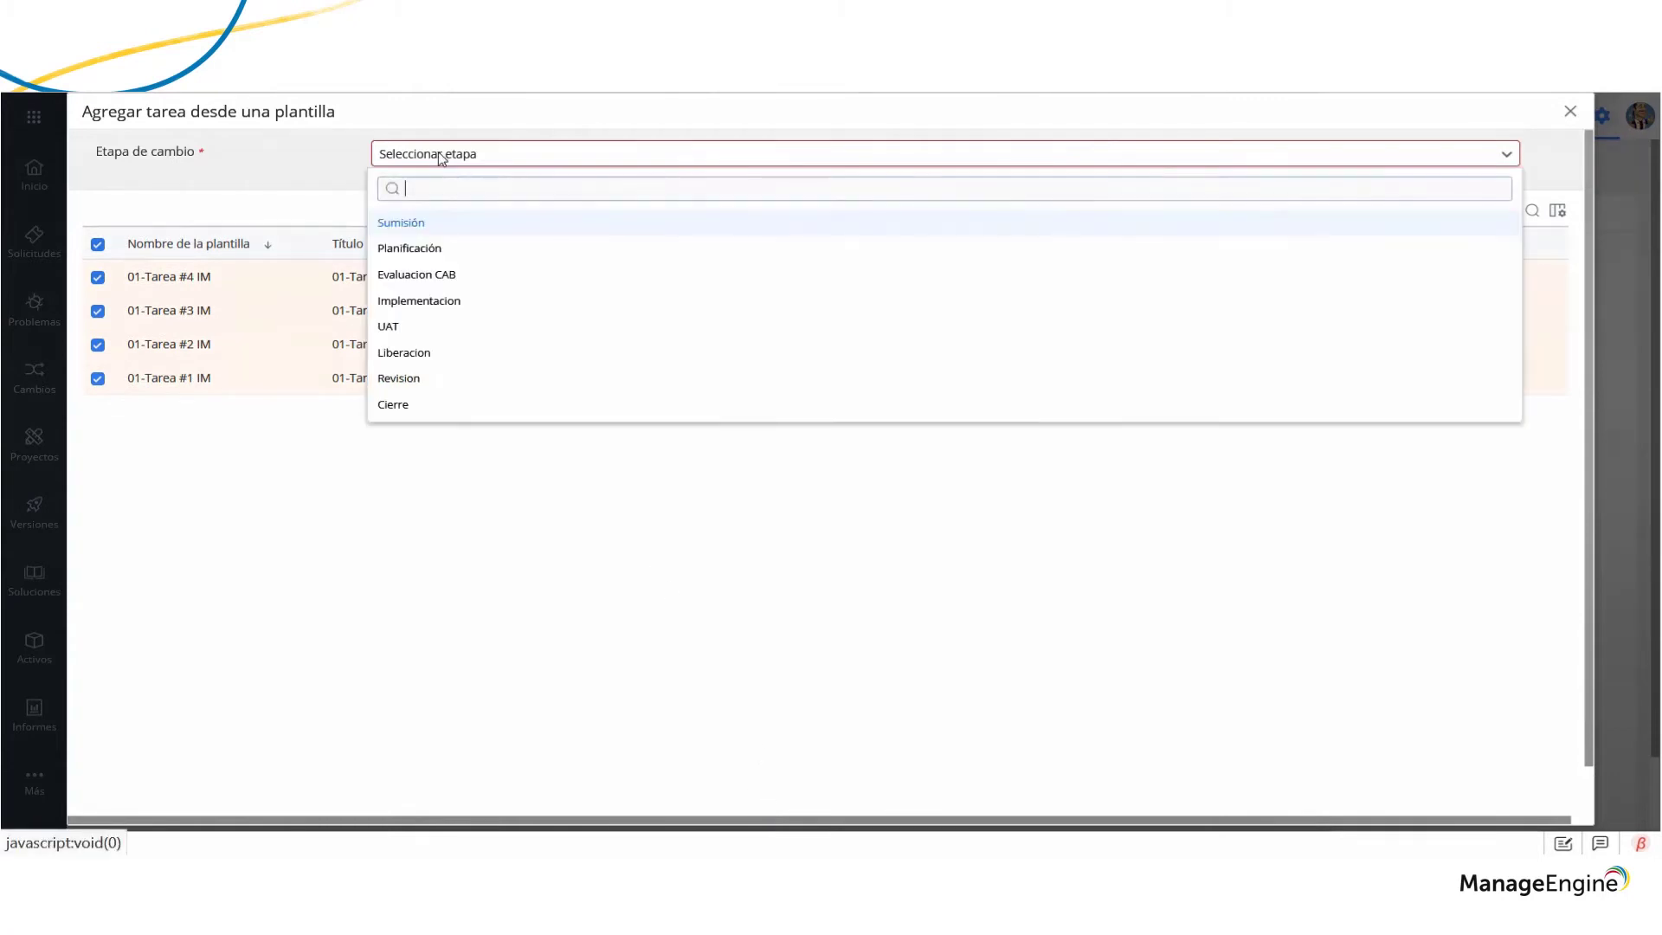
{"action": "left_click", "coordinate": [444, 227]}
{"action": "scroll", "coordinate": [795, 692], "scroll_direction": "down", "scroll_amount": 1}
{"action": "left_click", "coordinate": [817, 802]}
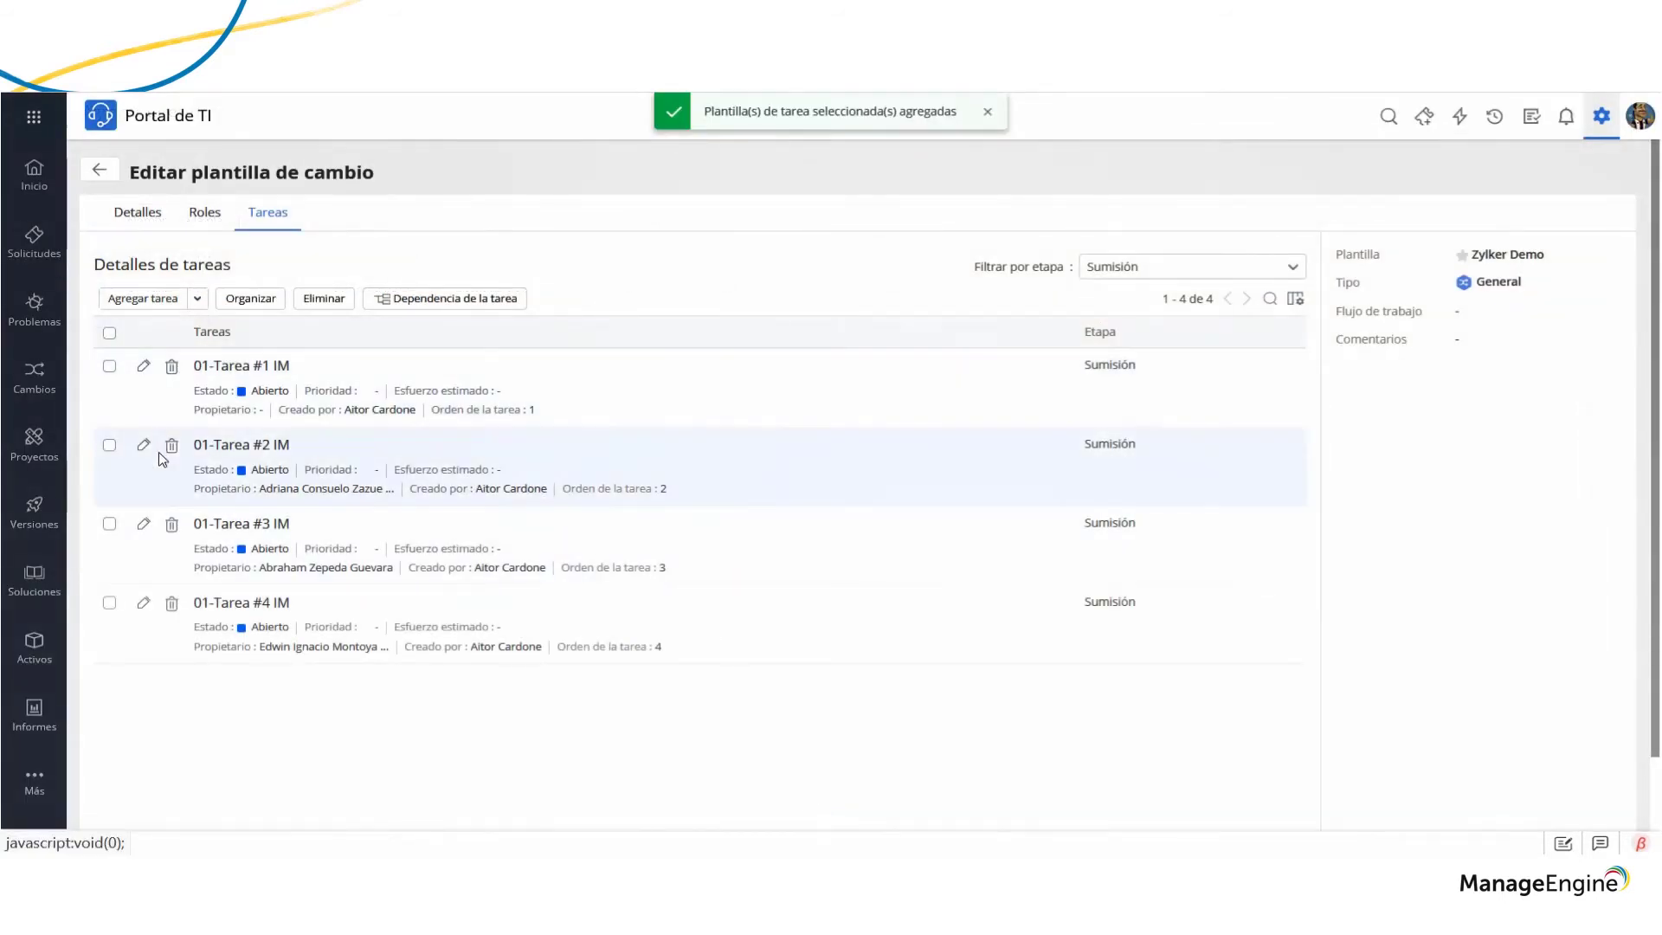
Make 01-Tarea #1 IM depend on 01-Tarea #2 IM in the Sumisión task dependency map, and close the map
{"action": "left_click", "coordinate": [381, 299]}
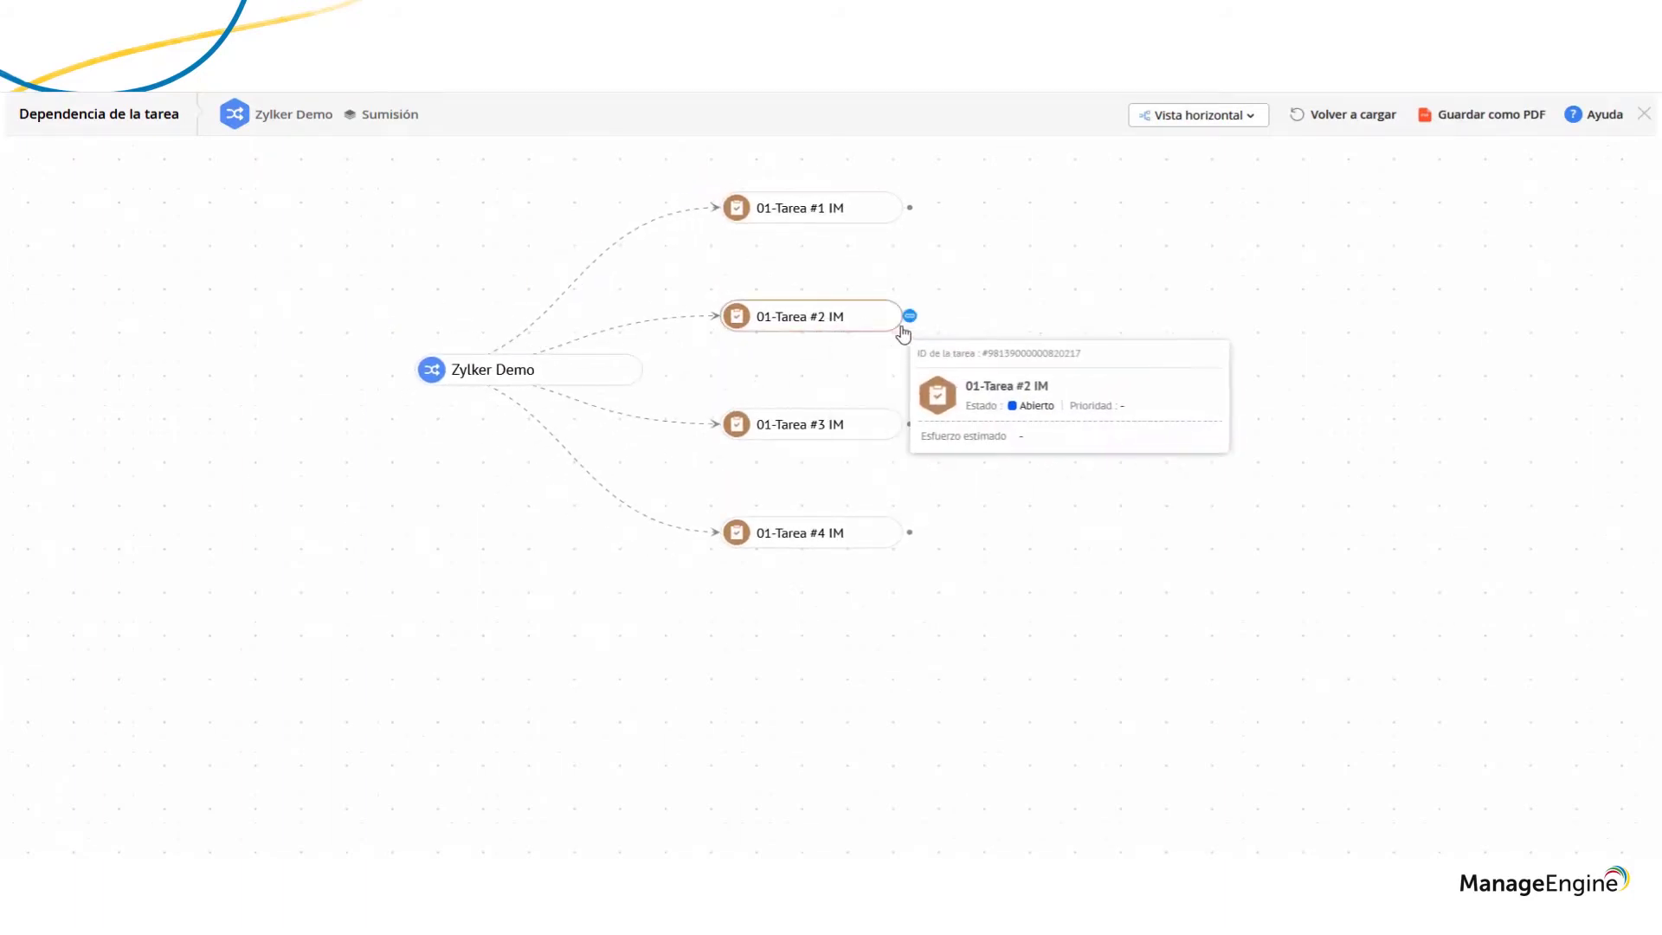
{"action": "left_click_drag", "start_coordinate": [909, 317], "coordinate": [854, 238]}
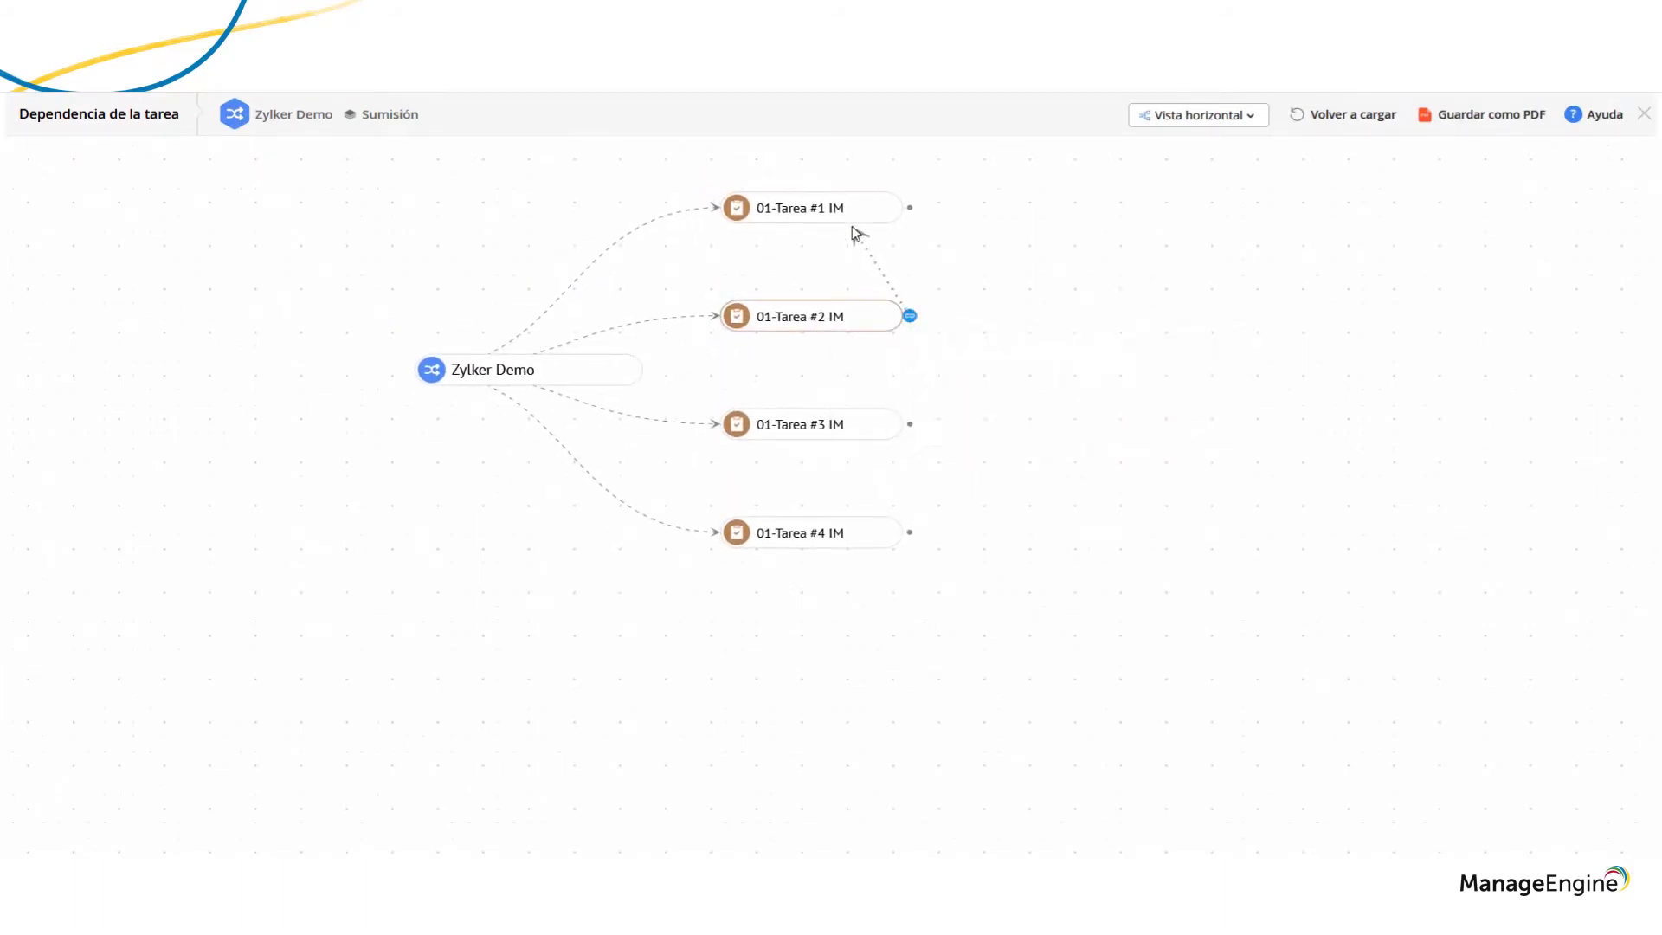
{"action": "left_click_drag", "start_coordinate": [909, 317], "coordinate": [906, 205]}
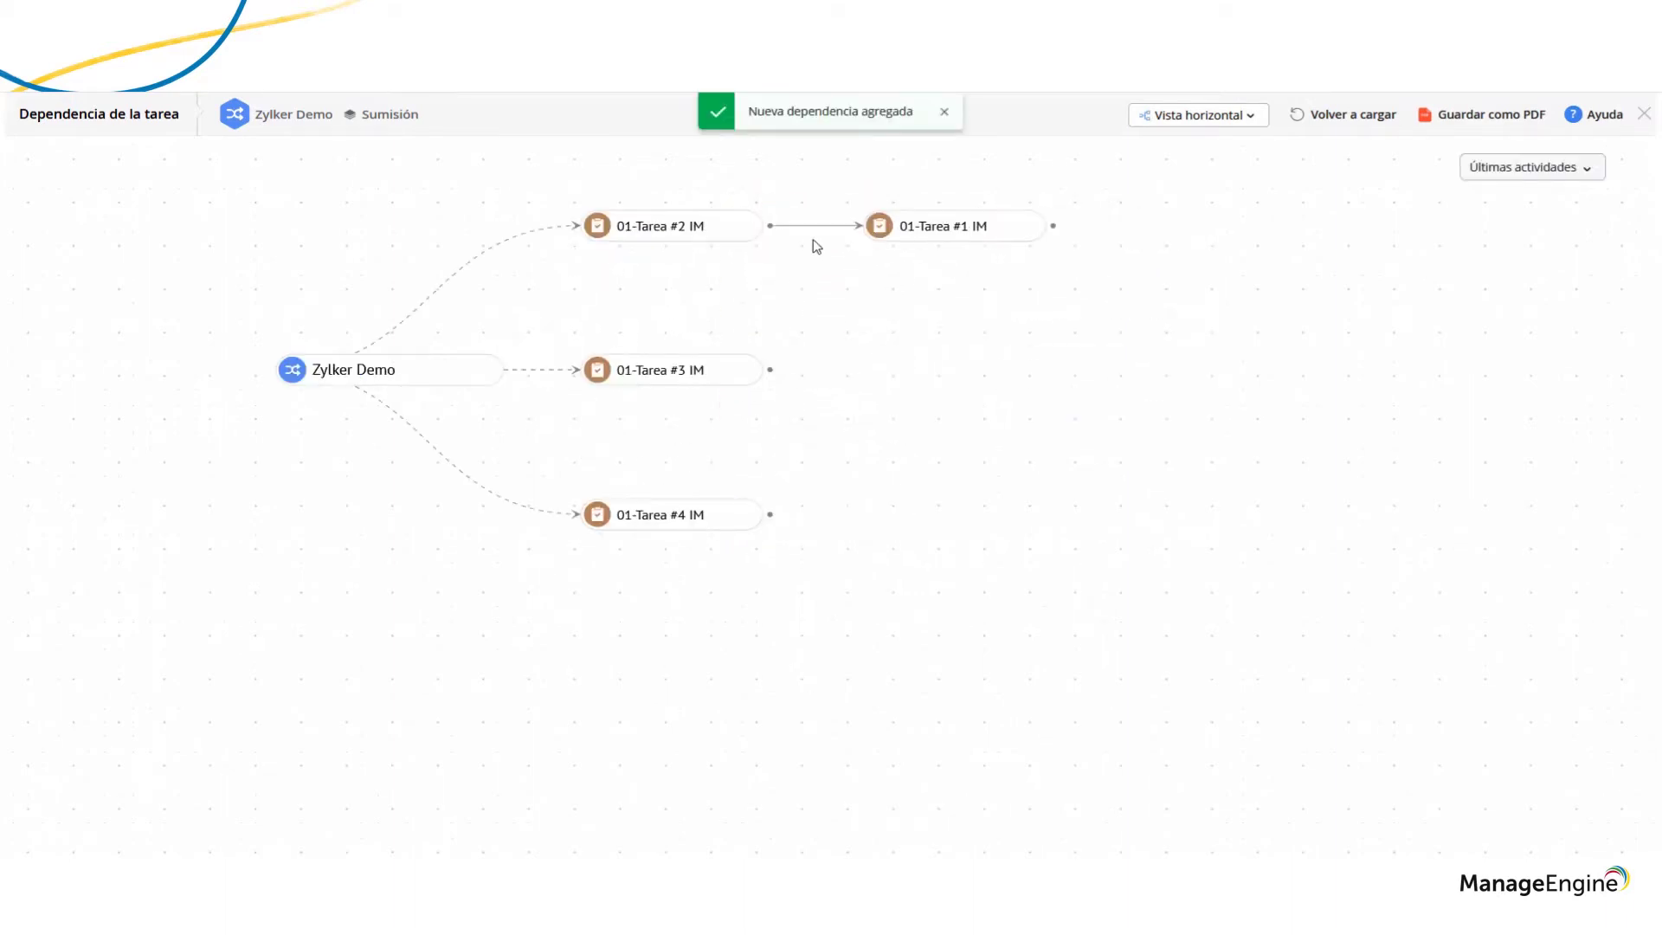
{"action": "mouse_move", "coordinate": [691, 368]}
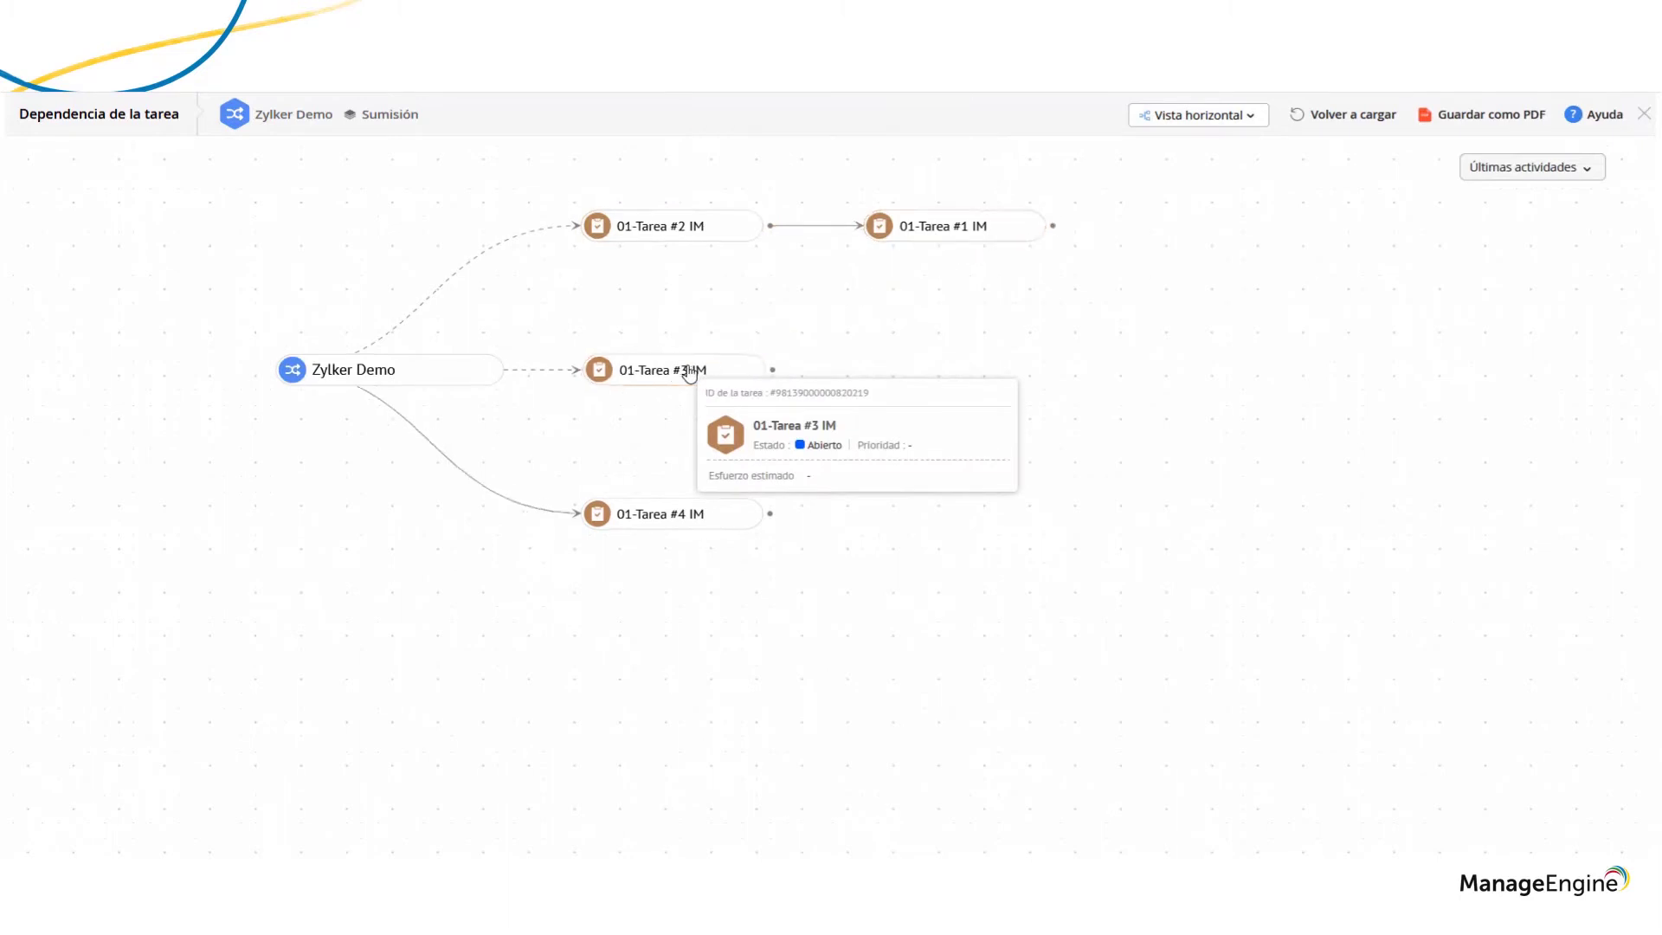
{"action": "left_click", "coordinate": [1643, 116]}
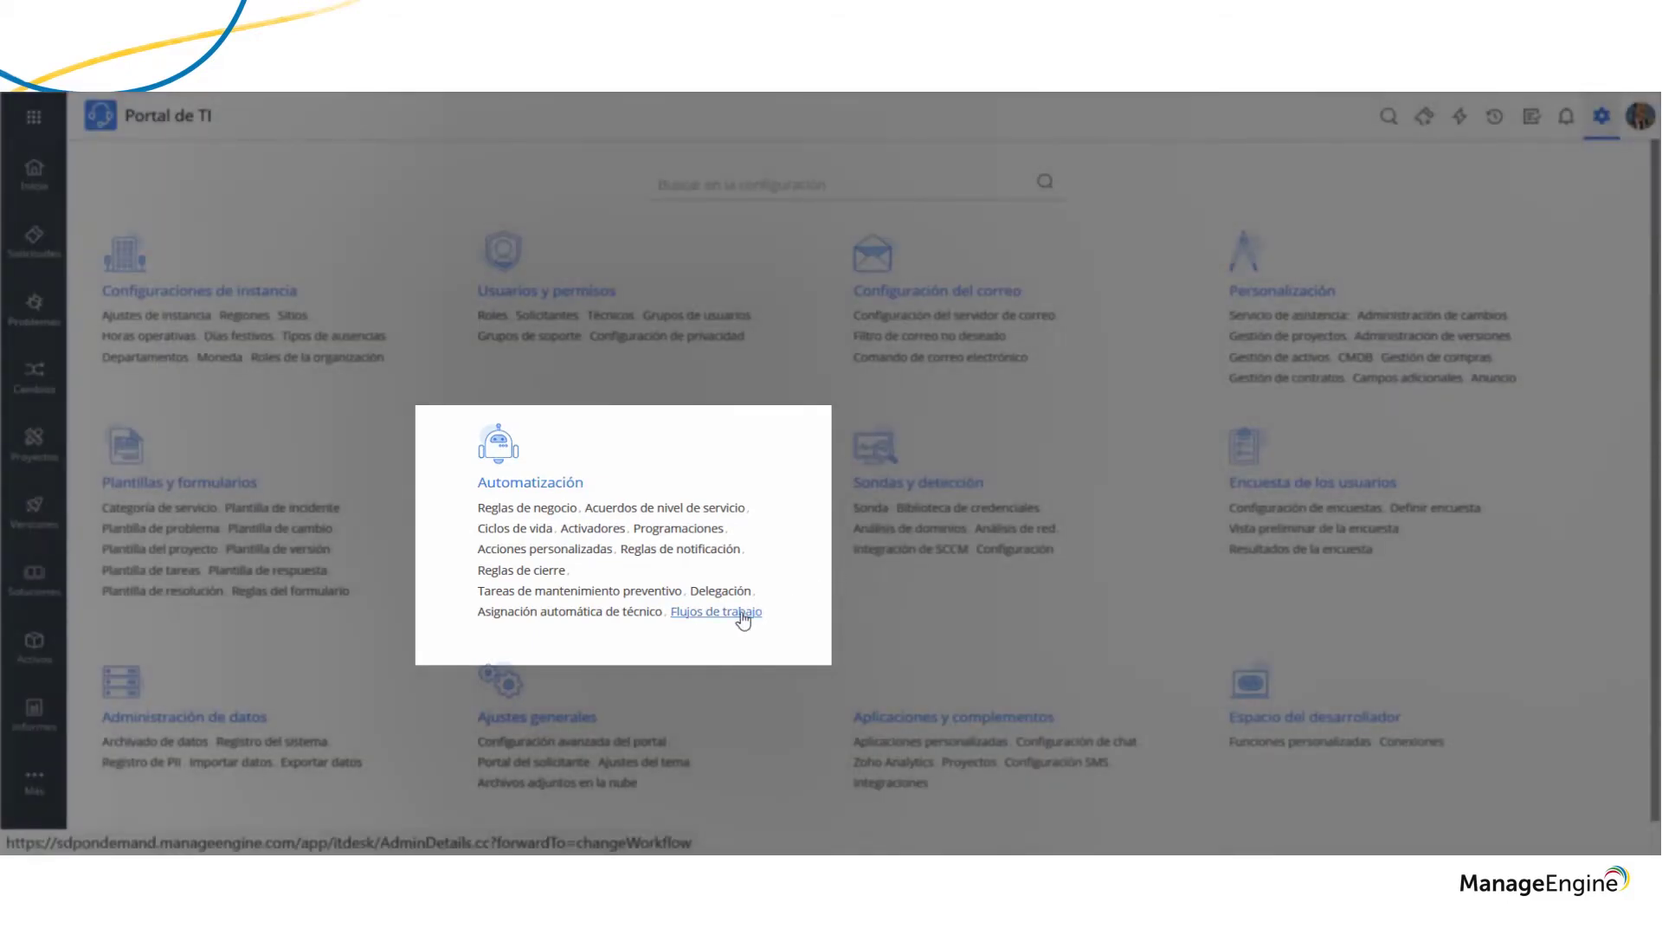
Start a new change workflow and shift the Cierre stage to the right, closer to the Final node
{"action": "left_click", "coordinate": [741, 612]}
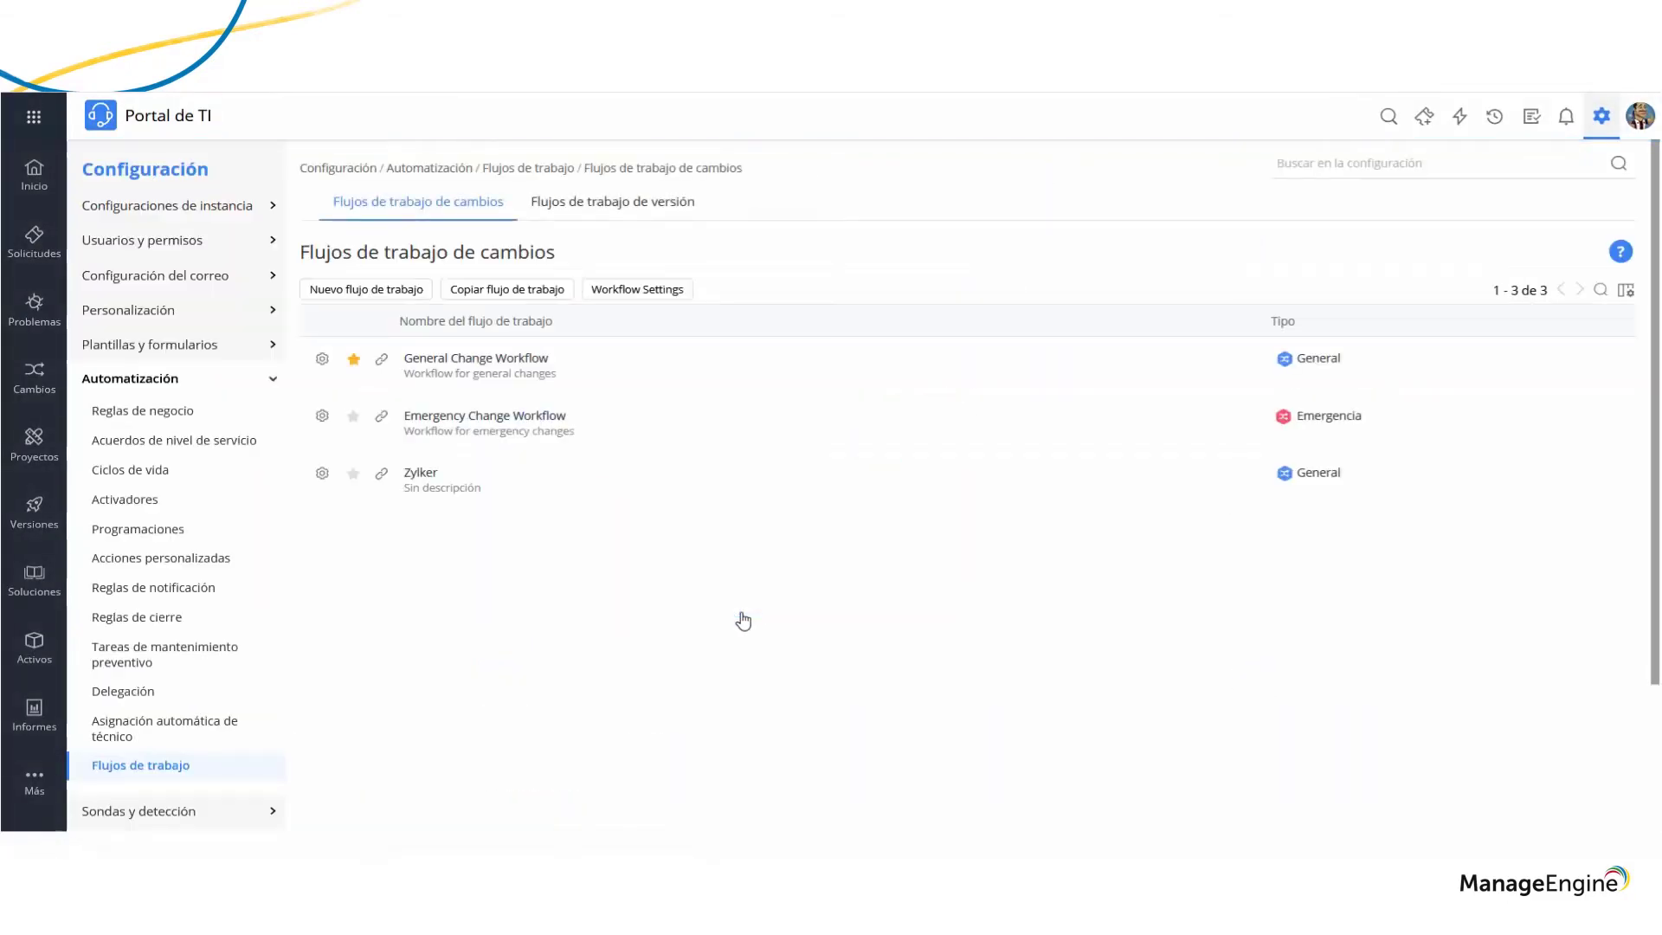
{"action": "left_click", "coordinate": [390, 289]}
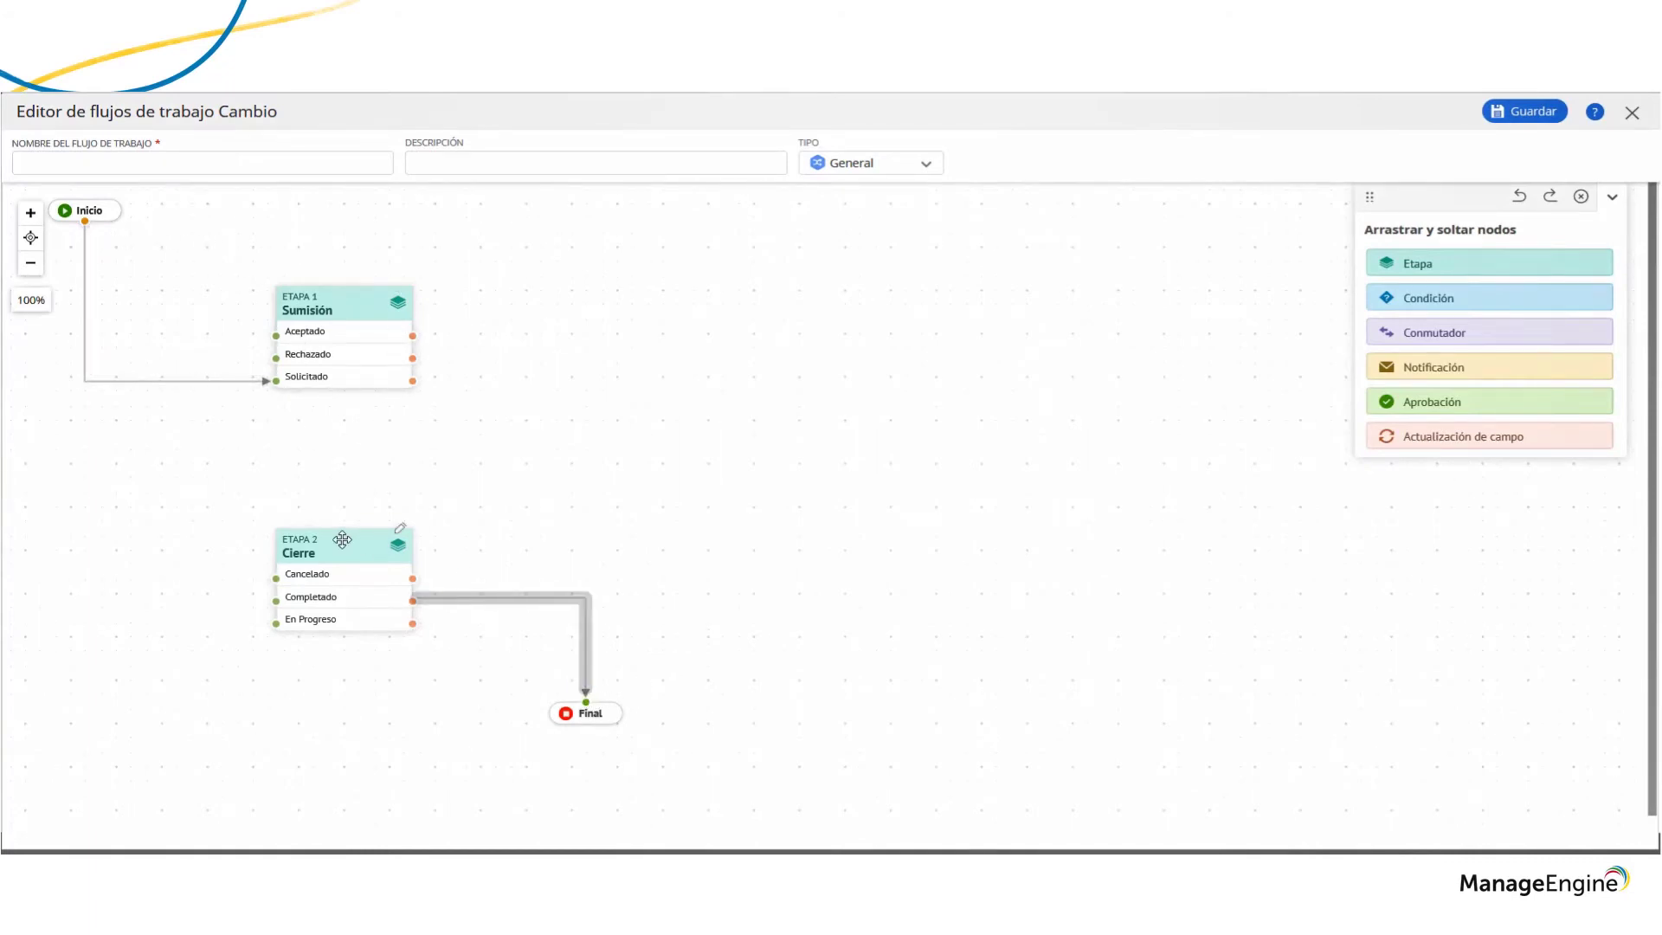
{"action": "left_click_drag", "start_coordinate": [342, 540], "coordinate": [442, 541]}
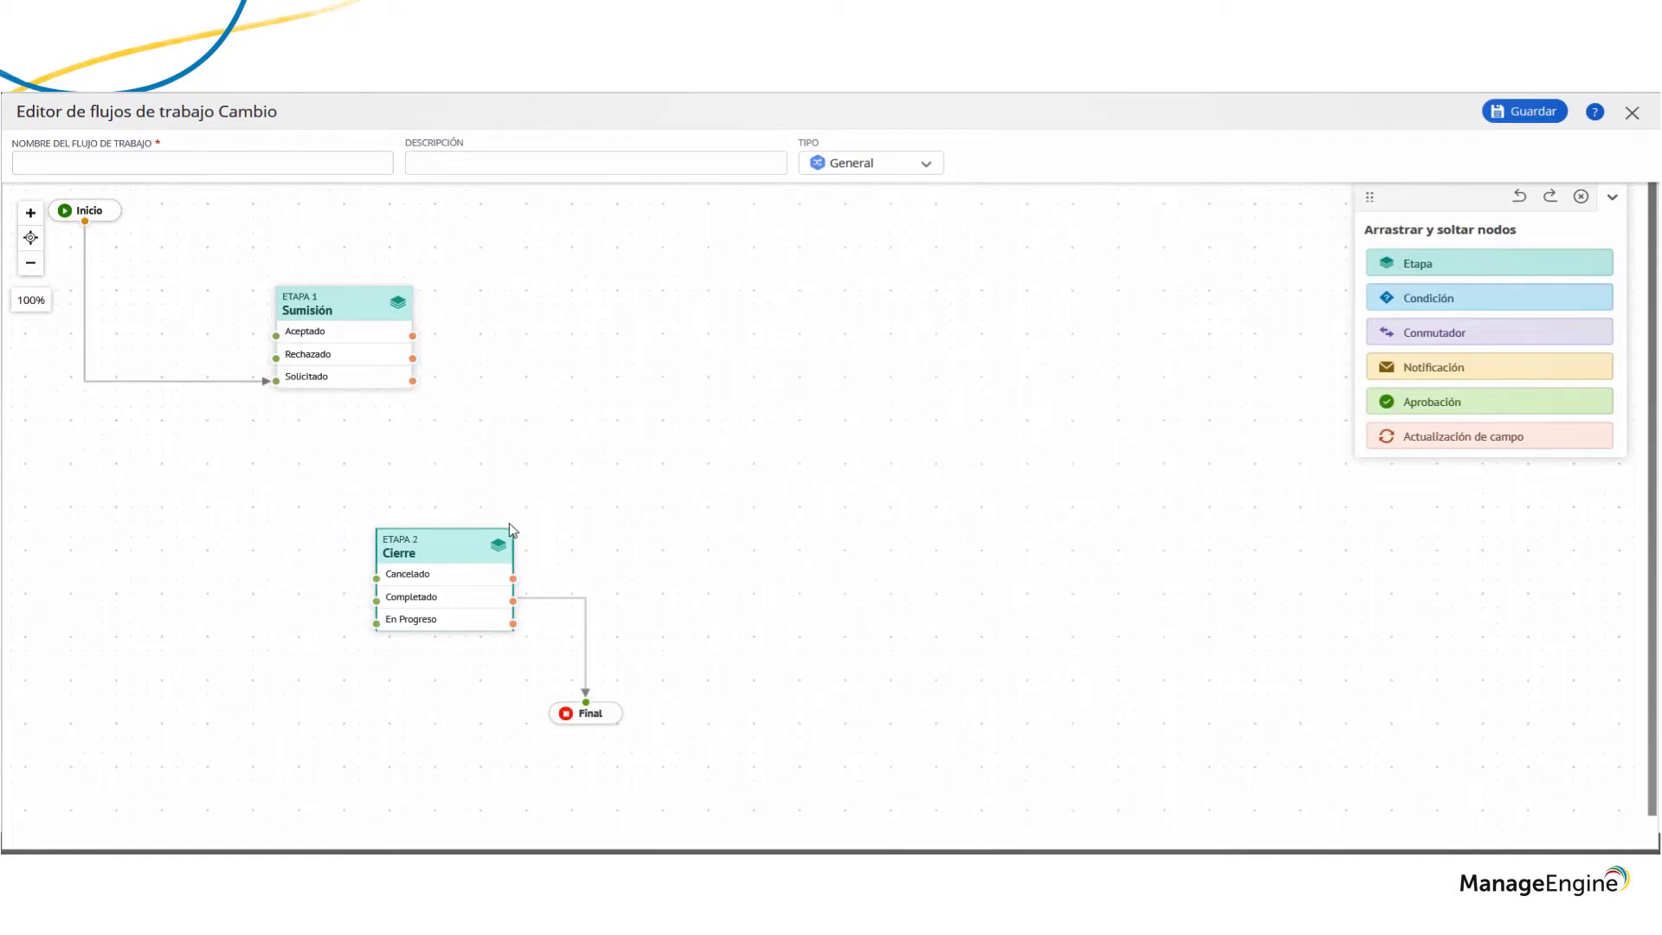
Add a Planificación stage with the states Aprobado and Rechazado, and place it beside the Sumisión stage
{"action": "left_click_drag", "start_coordinate": [1404, 262], "coordinate": [492, 288]}
{"action": "left_click", "coordinate": [805, 163]}
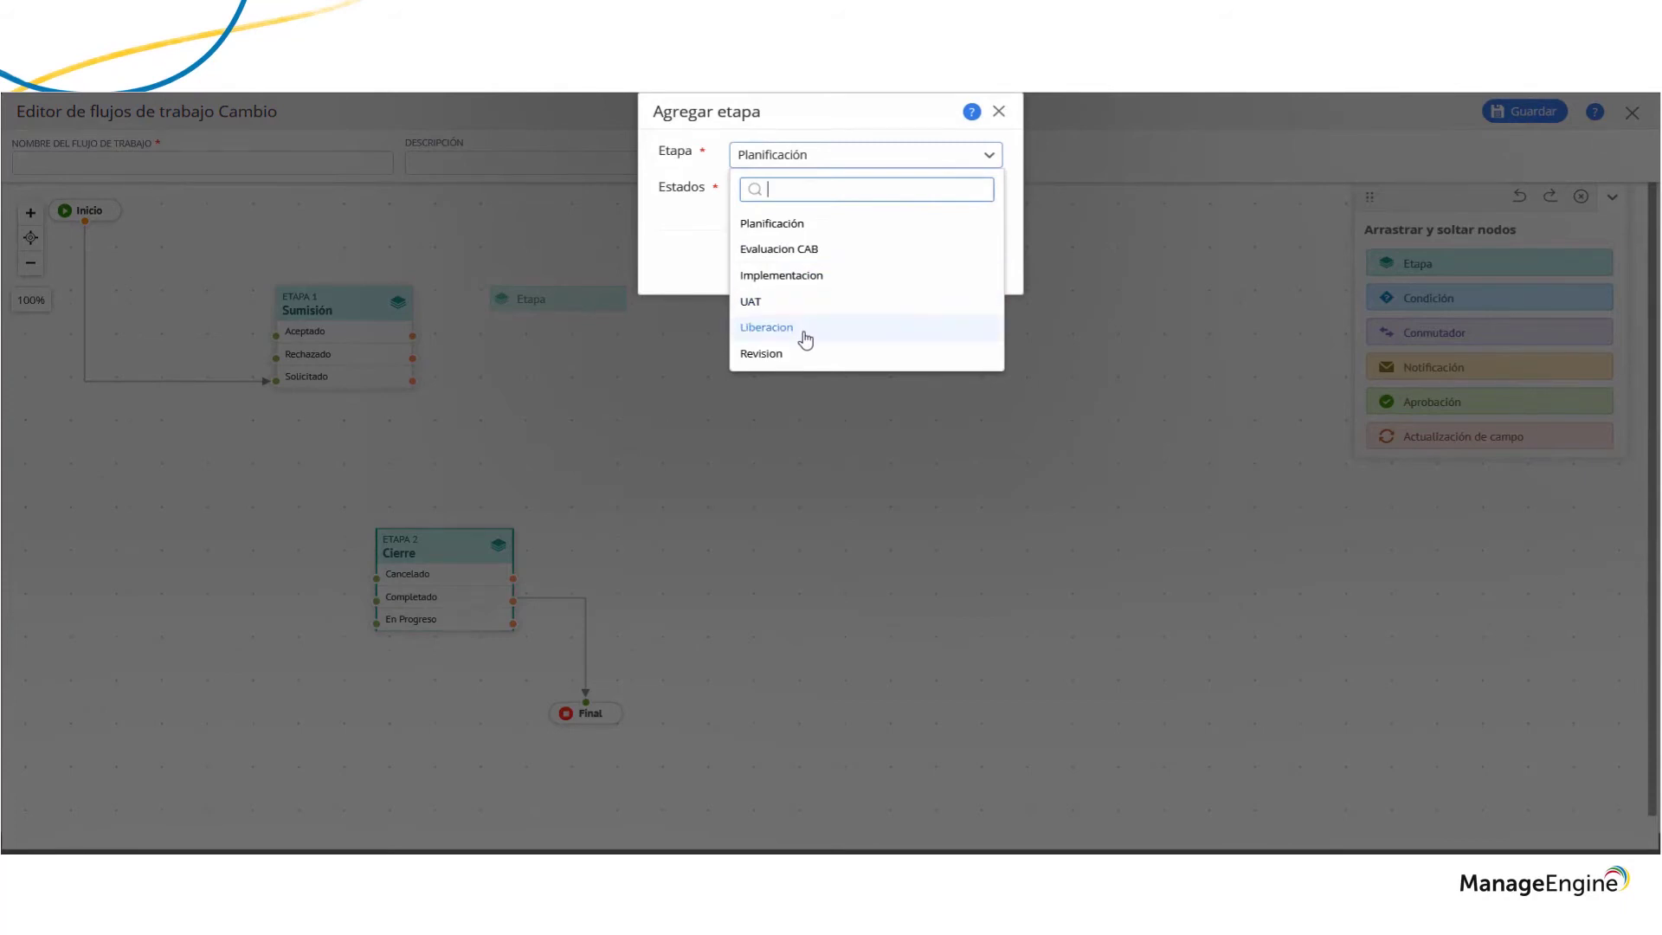
{"action": "left_click", "coordinate": [793, 224]}
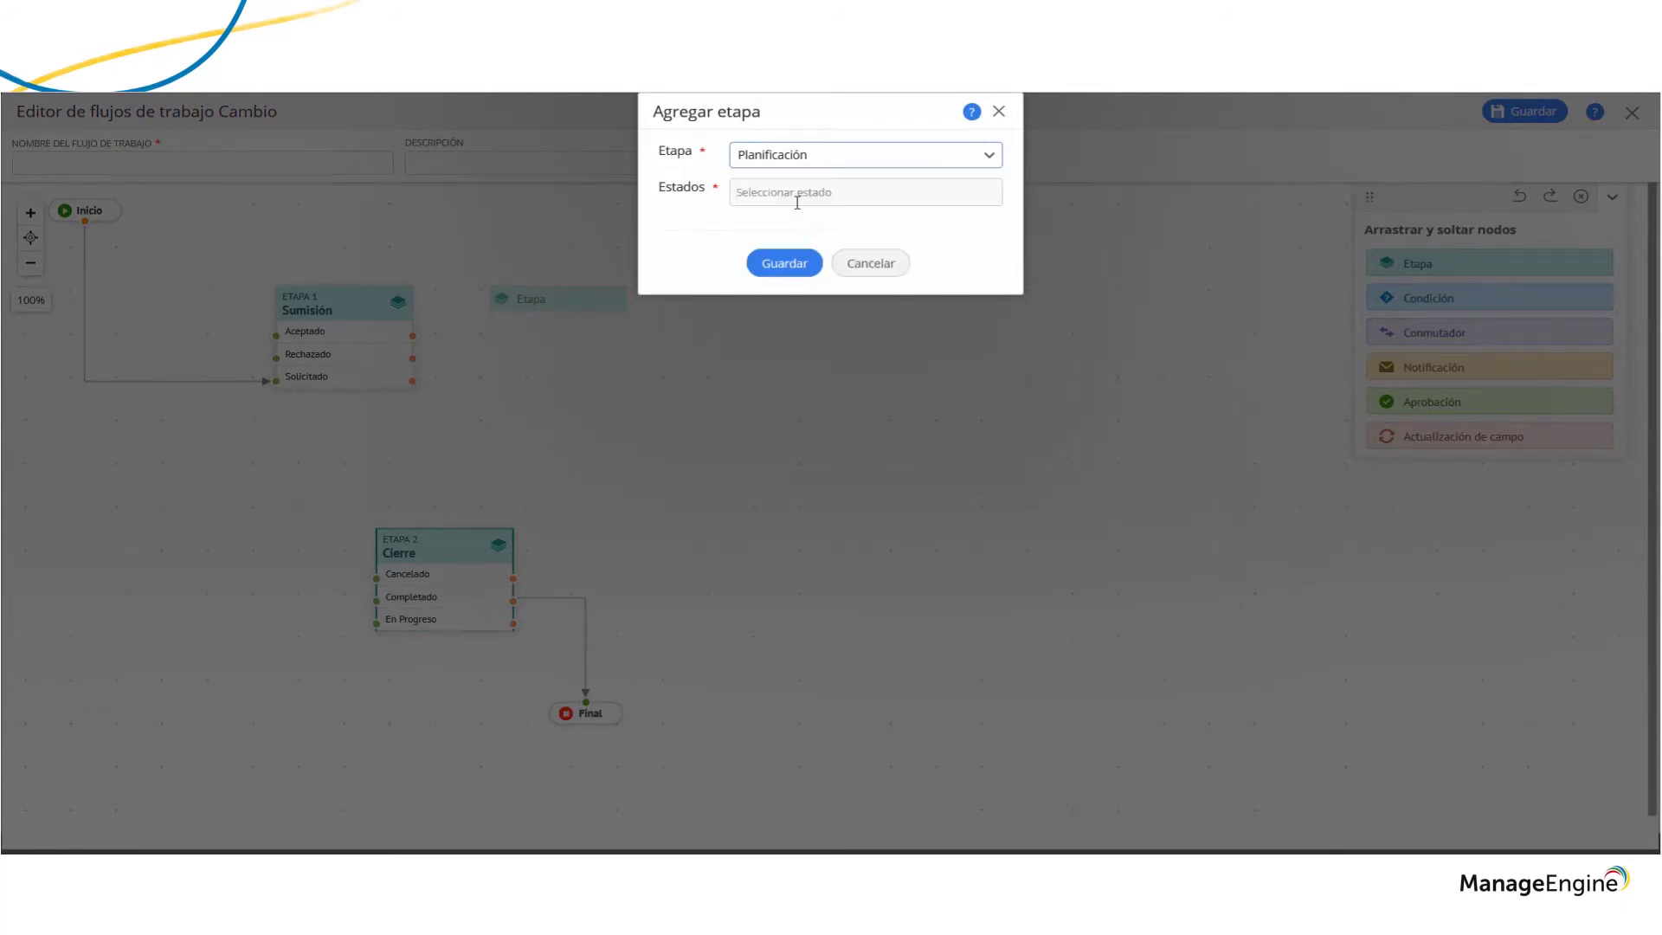
{"action": "left_click", "coordinate": [797, 199]}
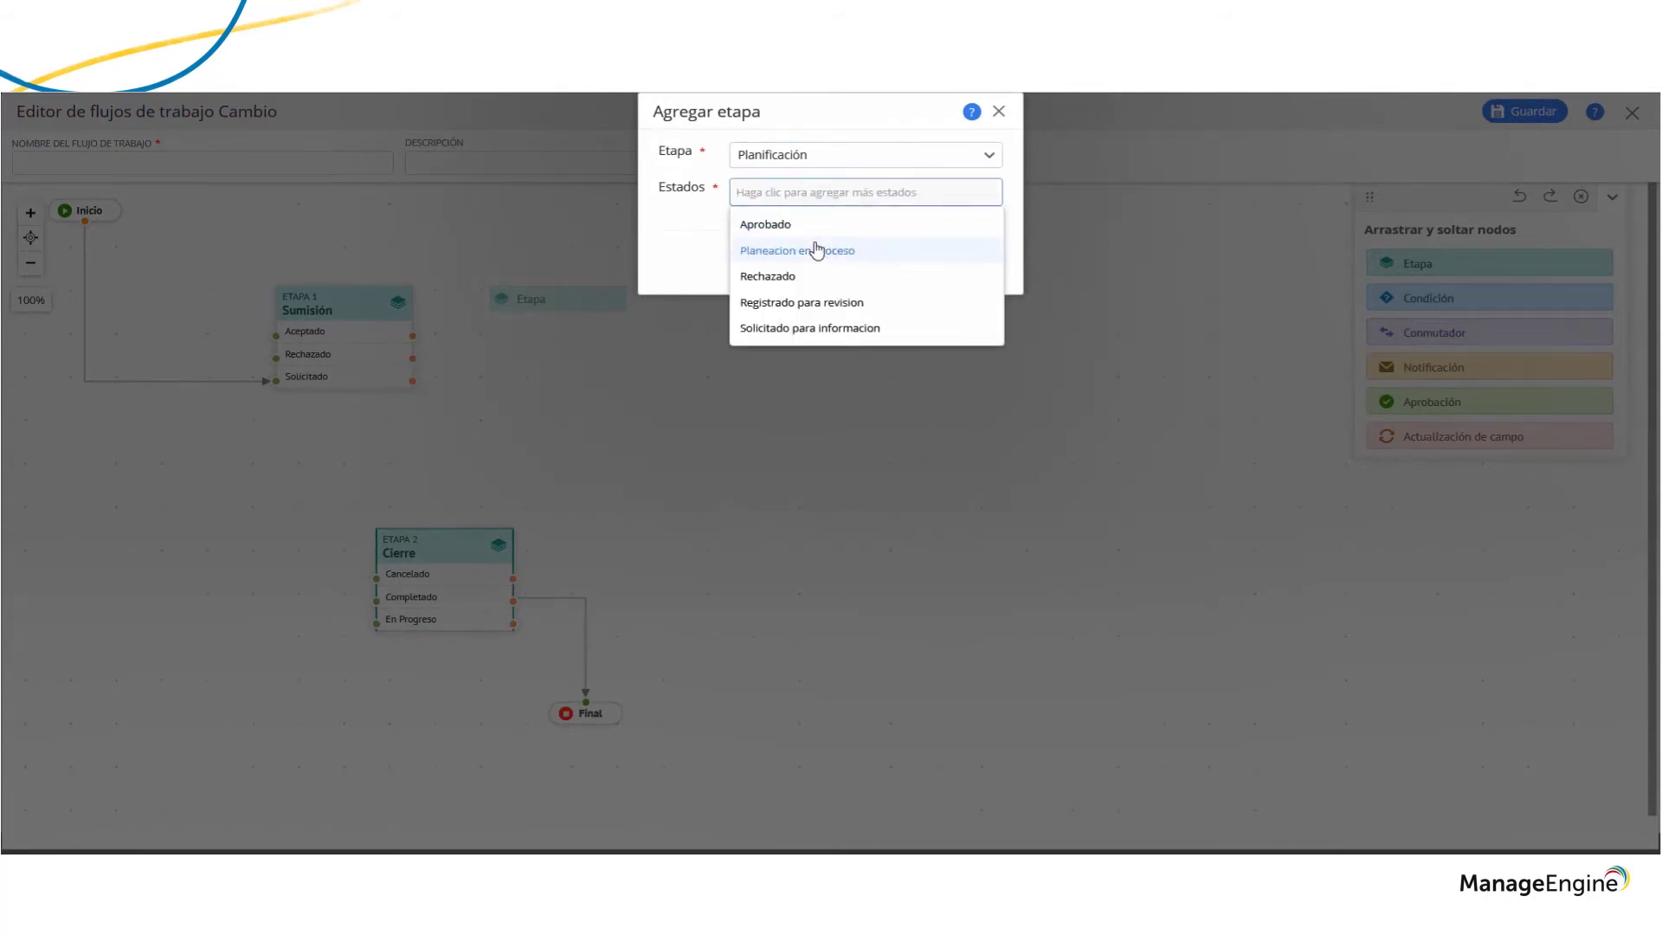
{"action": "left_click", "coordinate": [822, 227]}
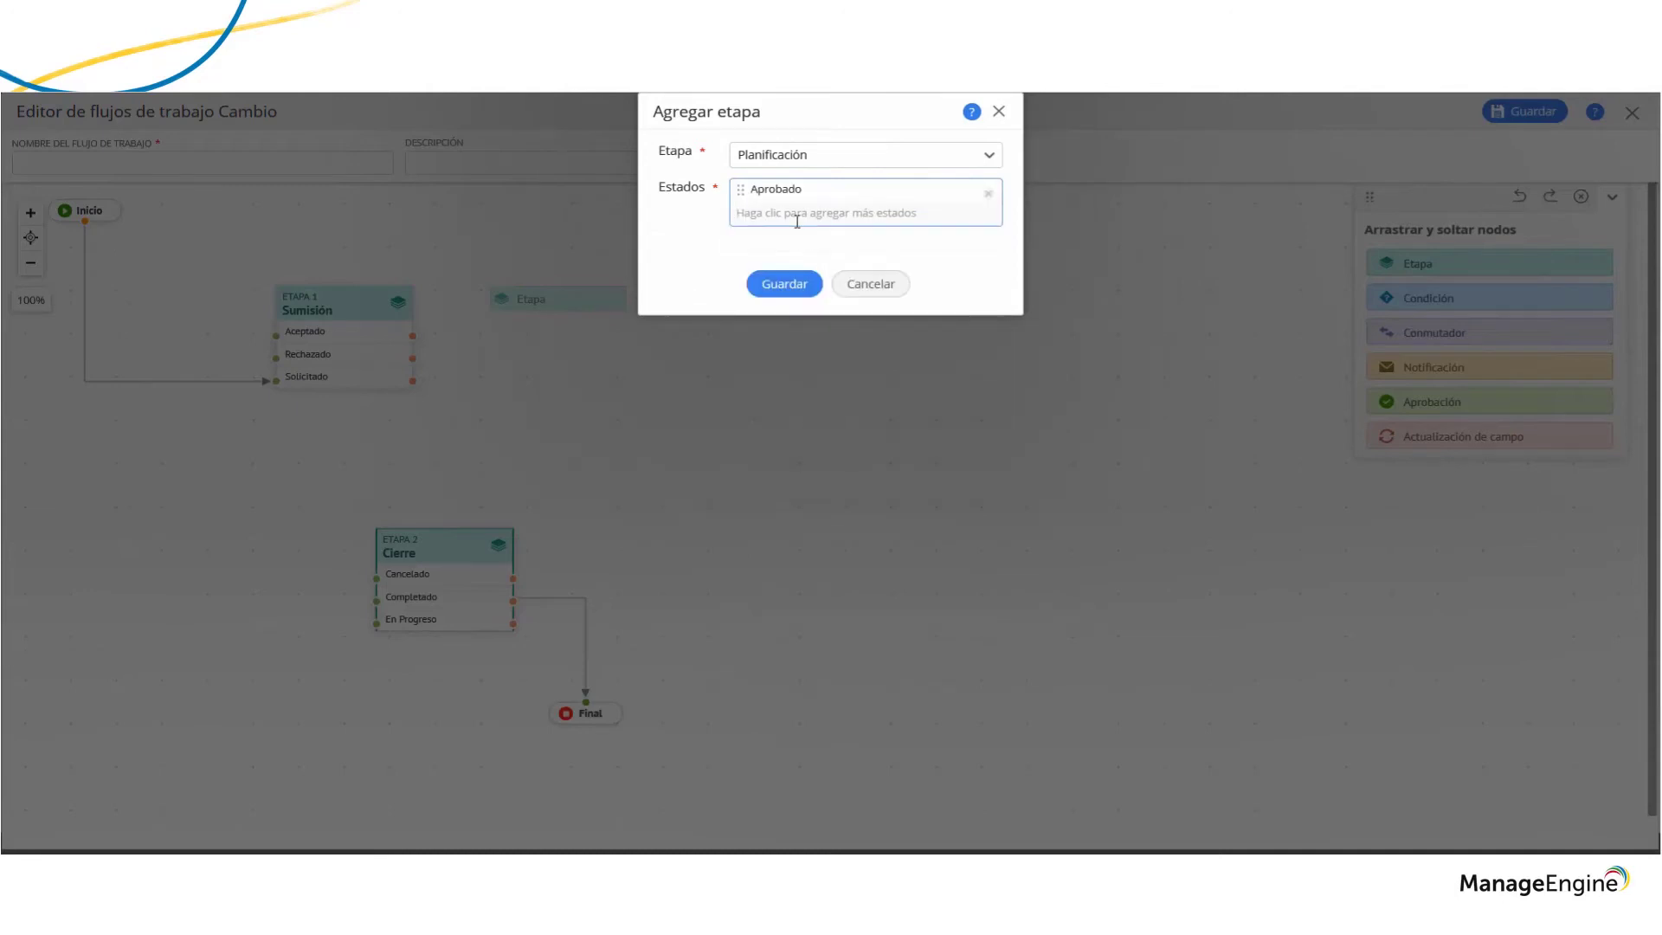
{"action": "left_click", "coordinate": [797, 218]}
{"action": "left_click", "coordinate": [787, 271]}
{"action": "left_click", "coordinate": [782, 301]}
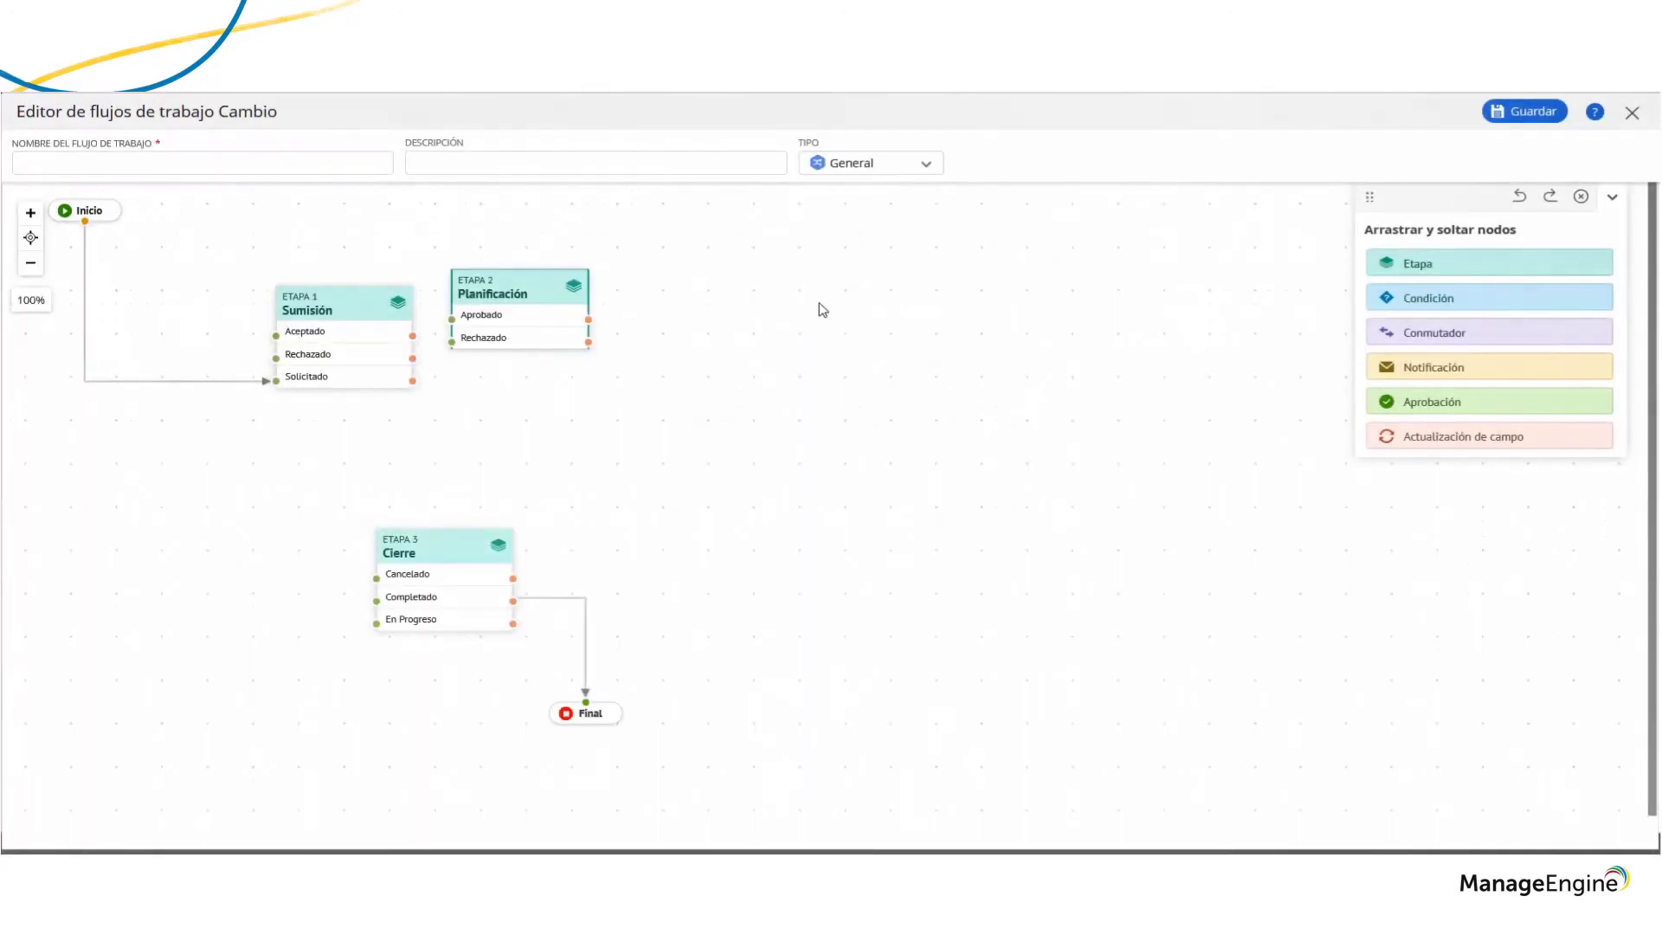
{"action": "left_click_drag", "start_coordinate": [530, 291], "coordinate": [586, 312]}
Add a condition node named Tipo de cambio, requiring Tipo de cambio es Emergencia or Estandar, and place it beyond the Planificación stage
{"action": "left_click_drag", "start_coordinate": [1409, 289], "coordinate": [777, 283]}
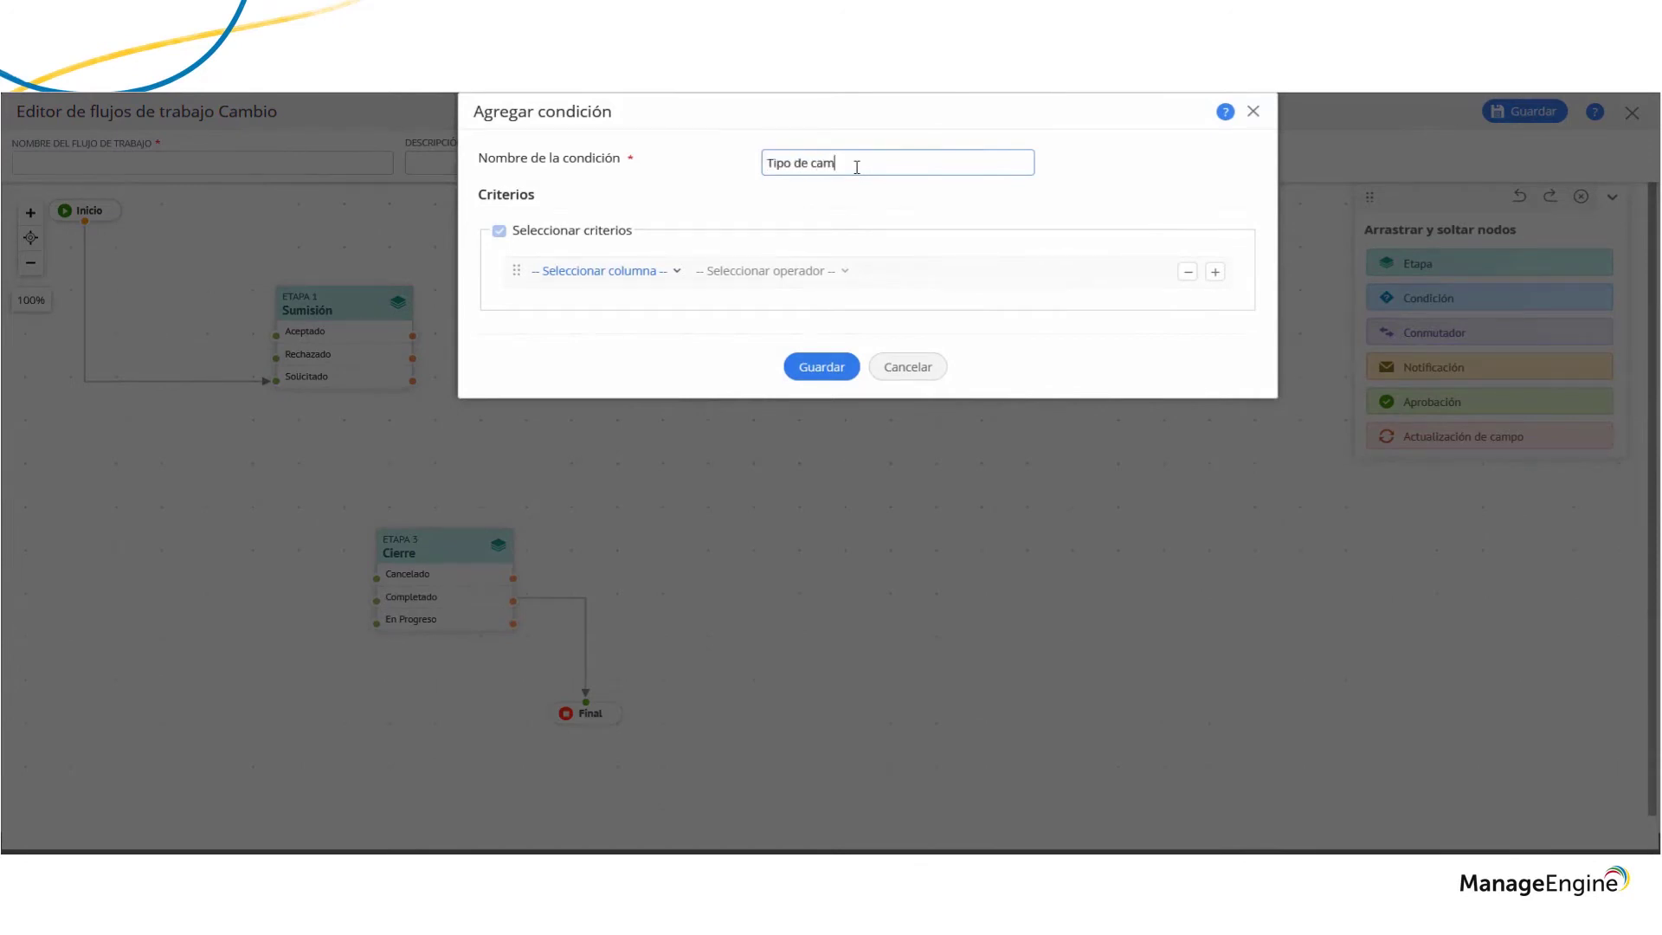
{"action": "left_click", "coordinate": [605, 277]}
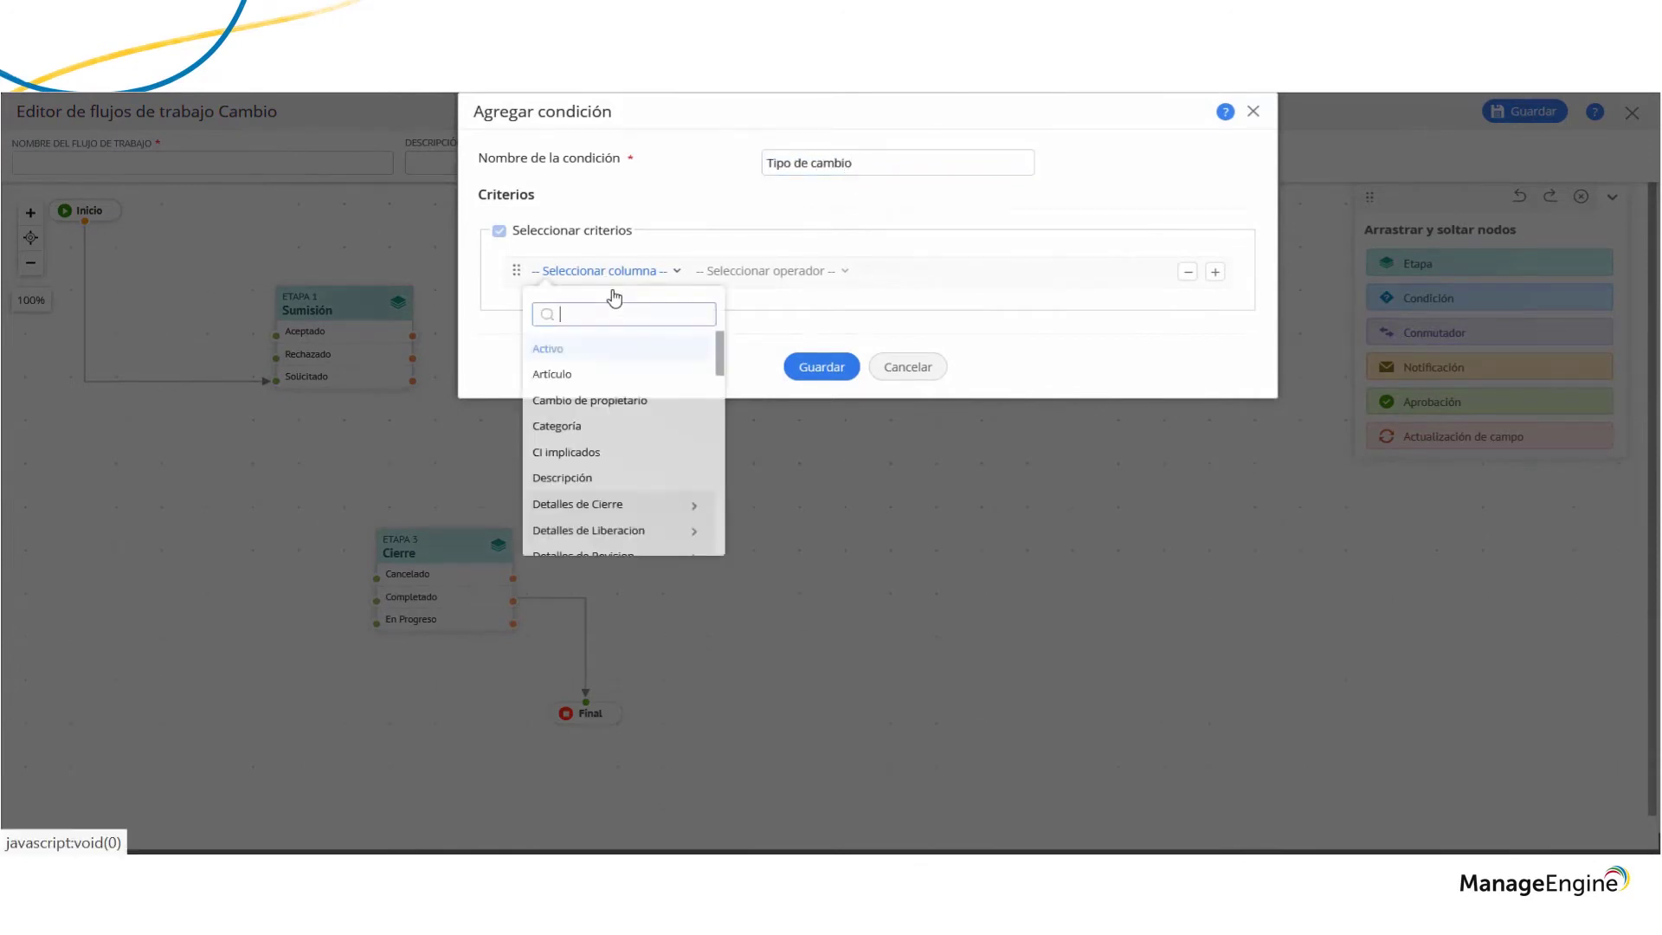
{"action": "scroll", "coordinate": [637, 468], "scroll_direction": "down", "scroll_amount": 5}
{"action": "scroll", "coordinate": [641, 511], "scroll_direction": "down", "scroll_amount": 1}
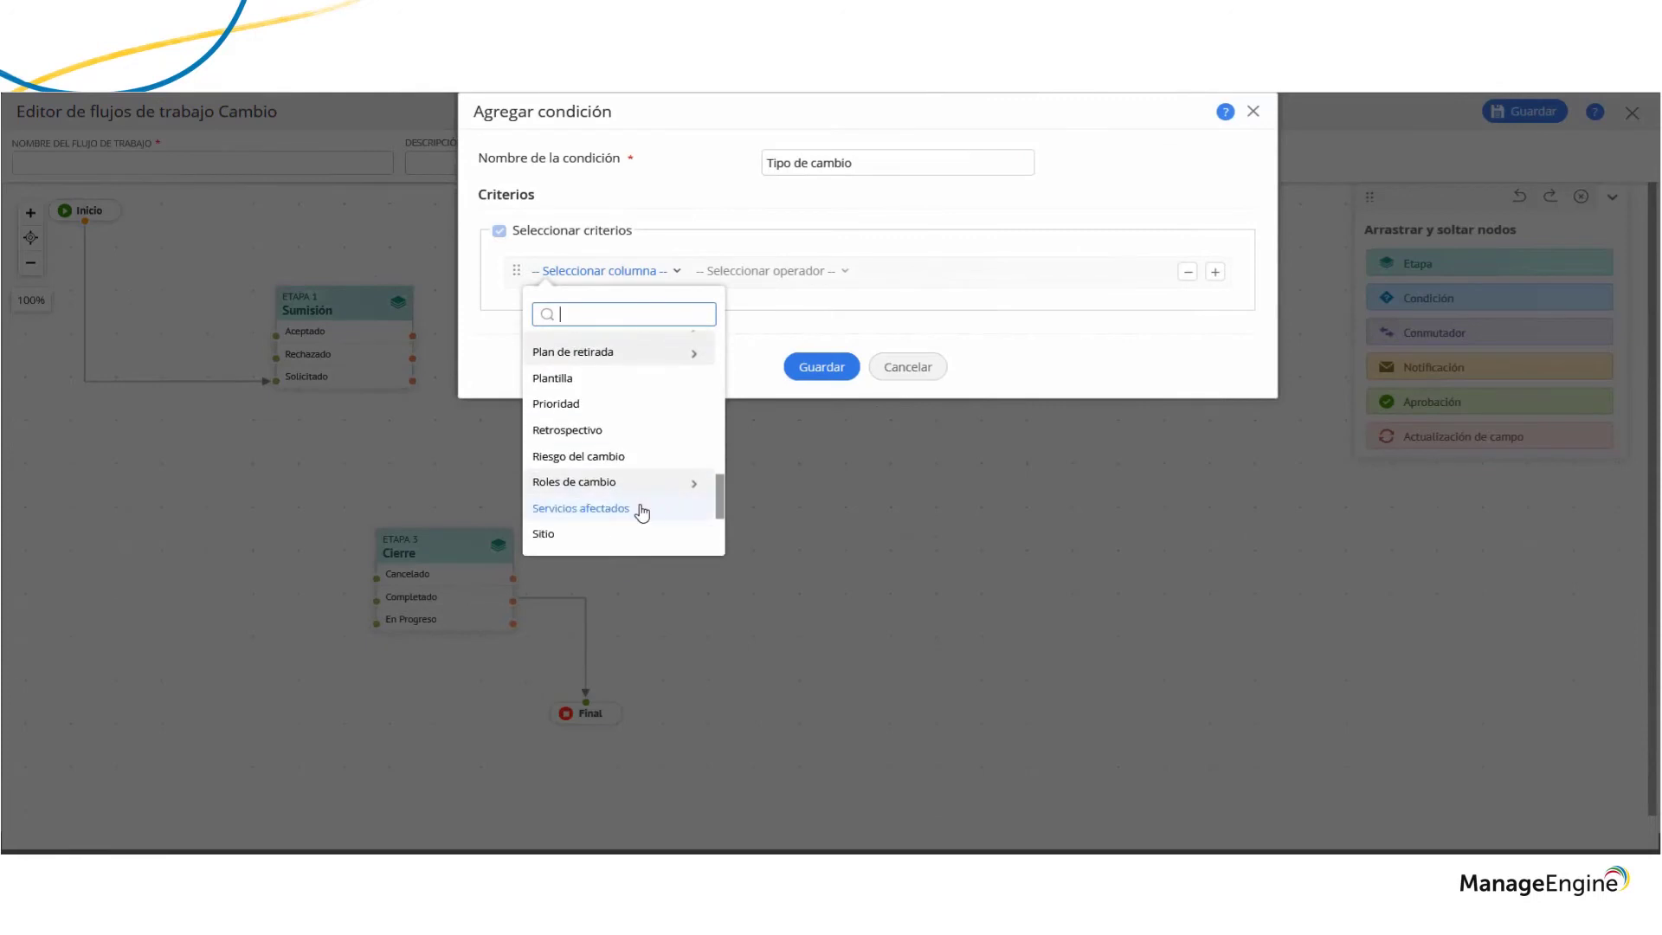
{"action": "scroll", "coordinate": [645, 502], "scroll_direction": "down", "scroll_amount": 2}
{"action": "left_click", "coordinate": [647, 468]}
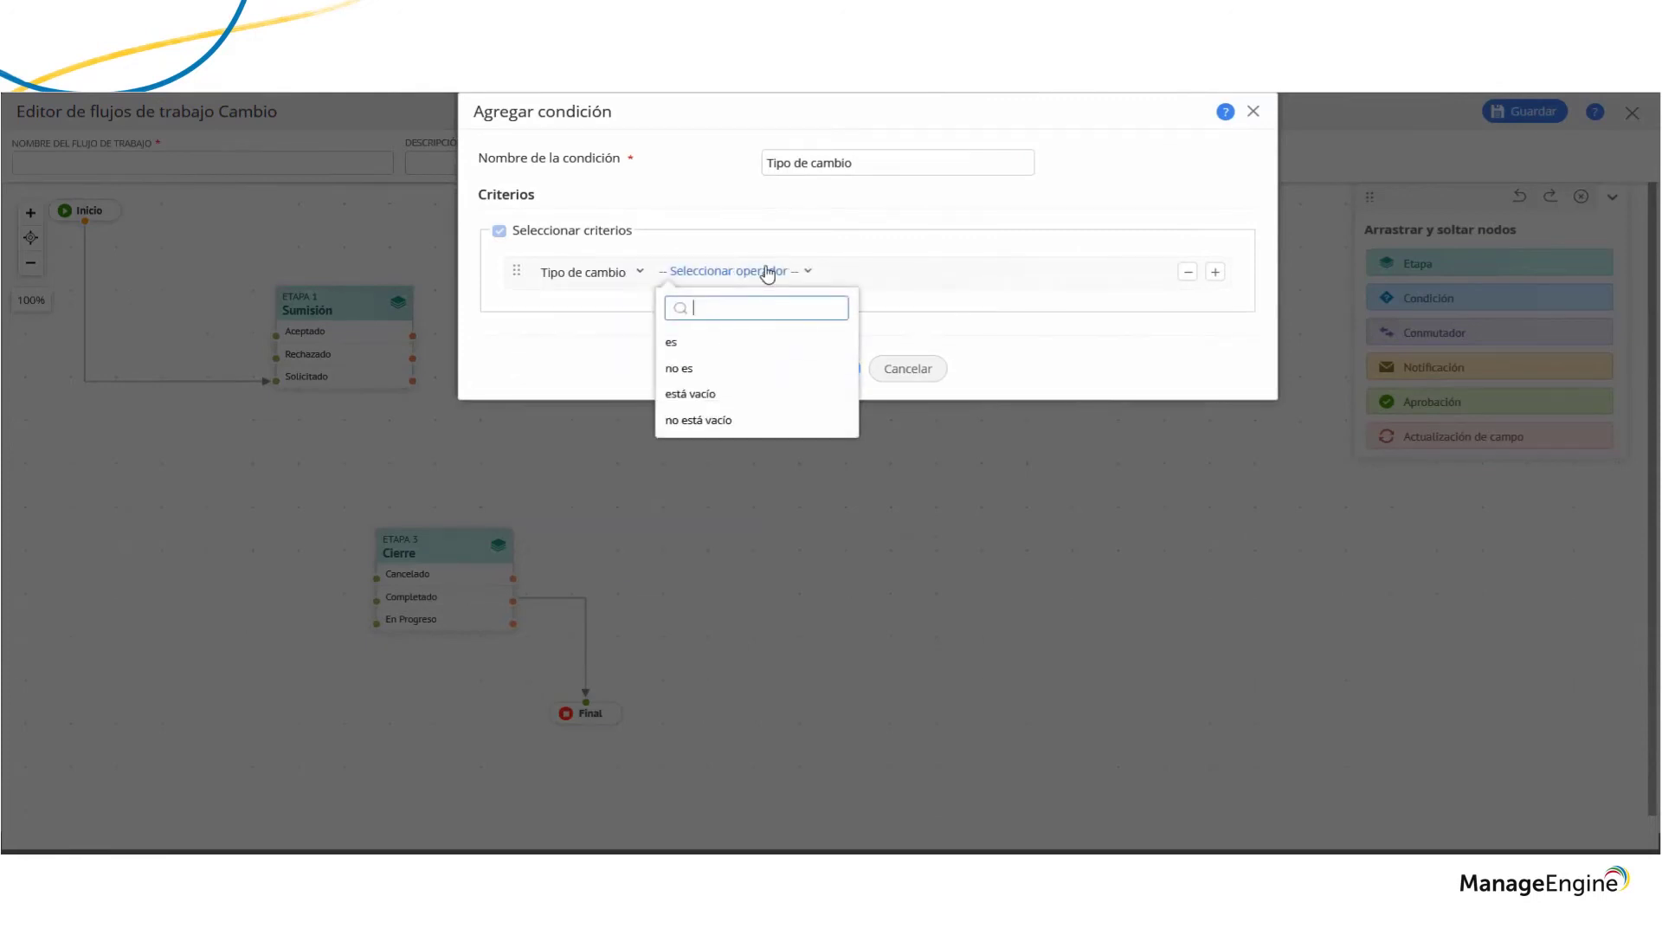
{"action": "left_click", "coordinate": [729, 347]}
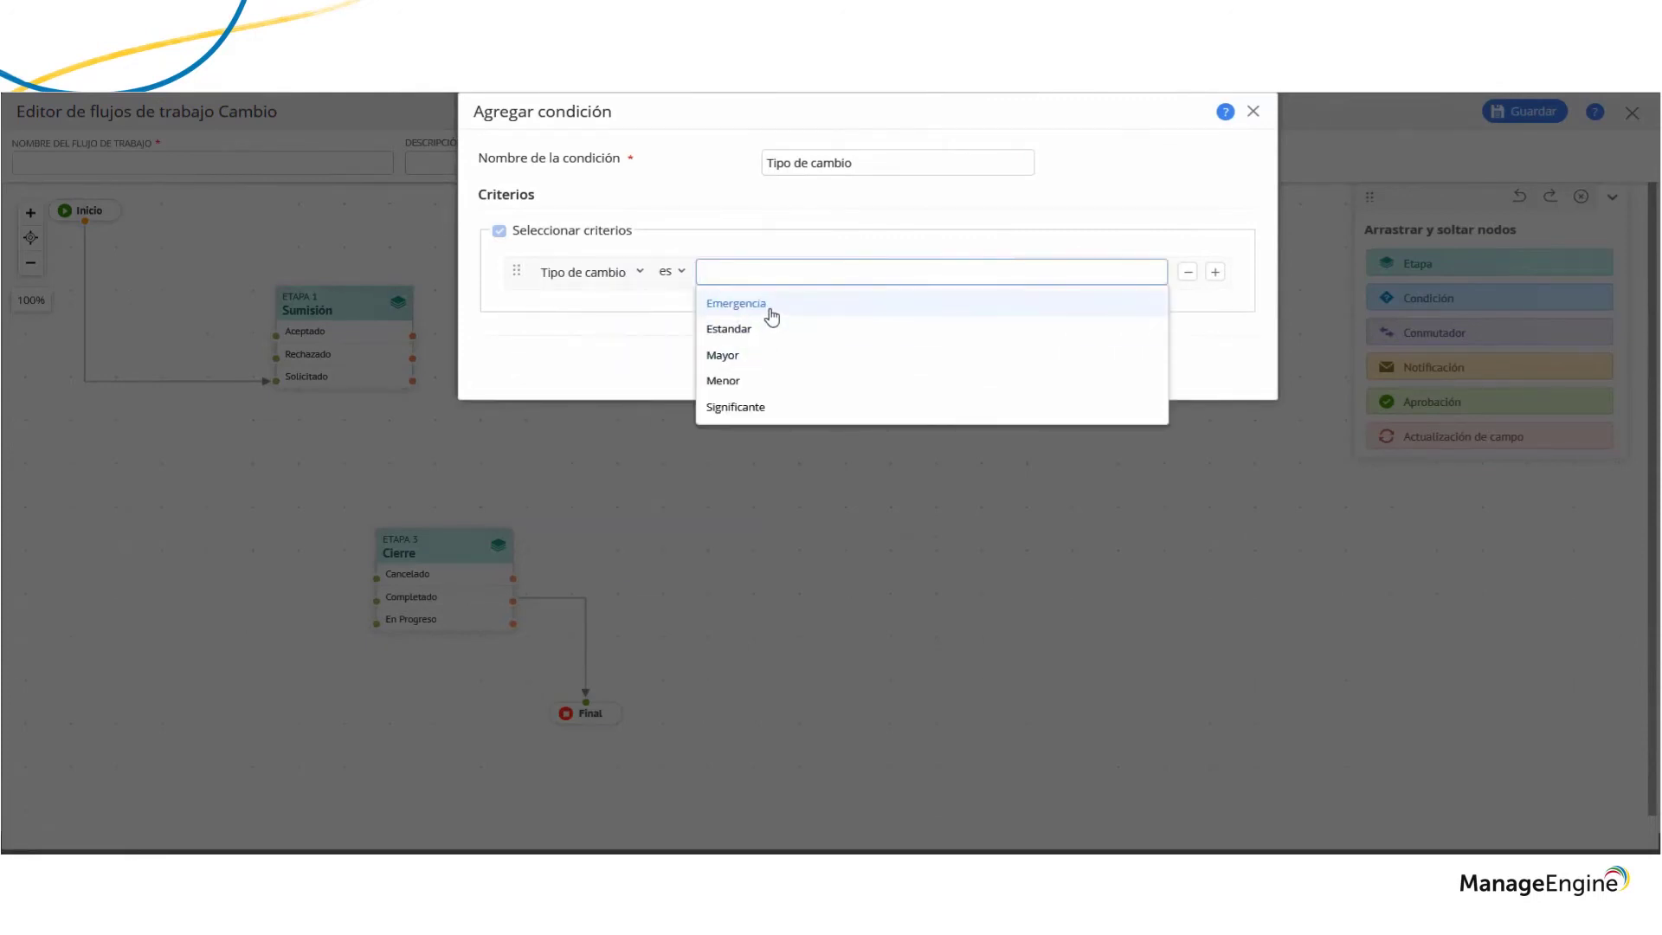
{"action": "left_click", "coordinate": [772, 304]}
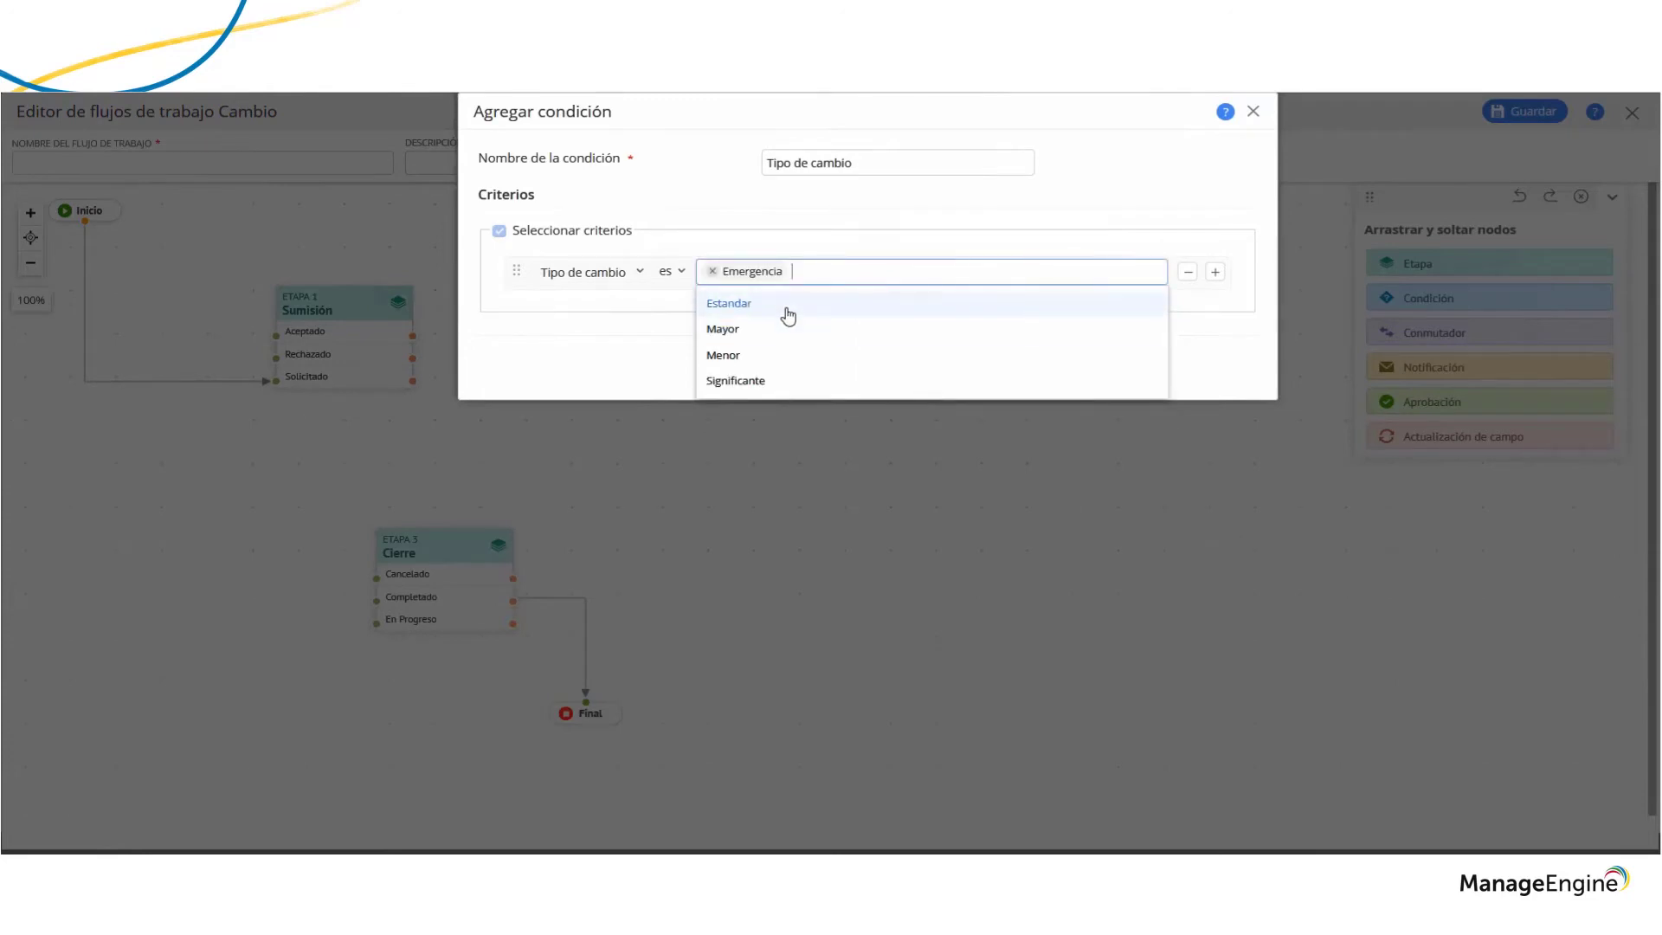
{"action": "left_click", "coordinate": [783, 305]}
{"action": "left_click", "coordinate": [831, 384]}
{"action": "left_click", "coordinate": [827, 374]}
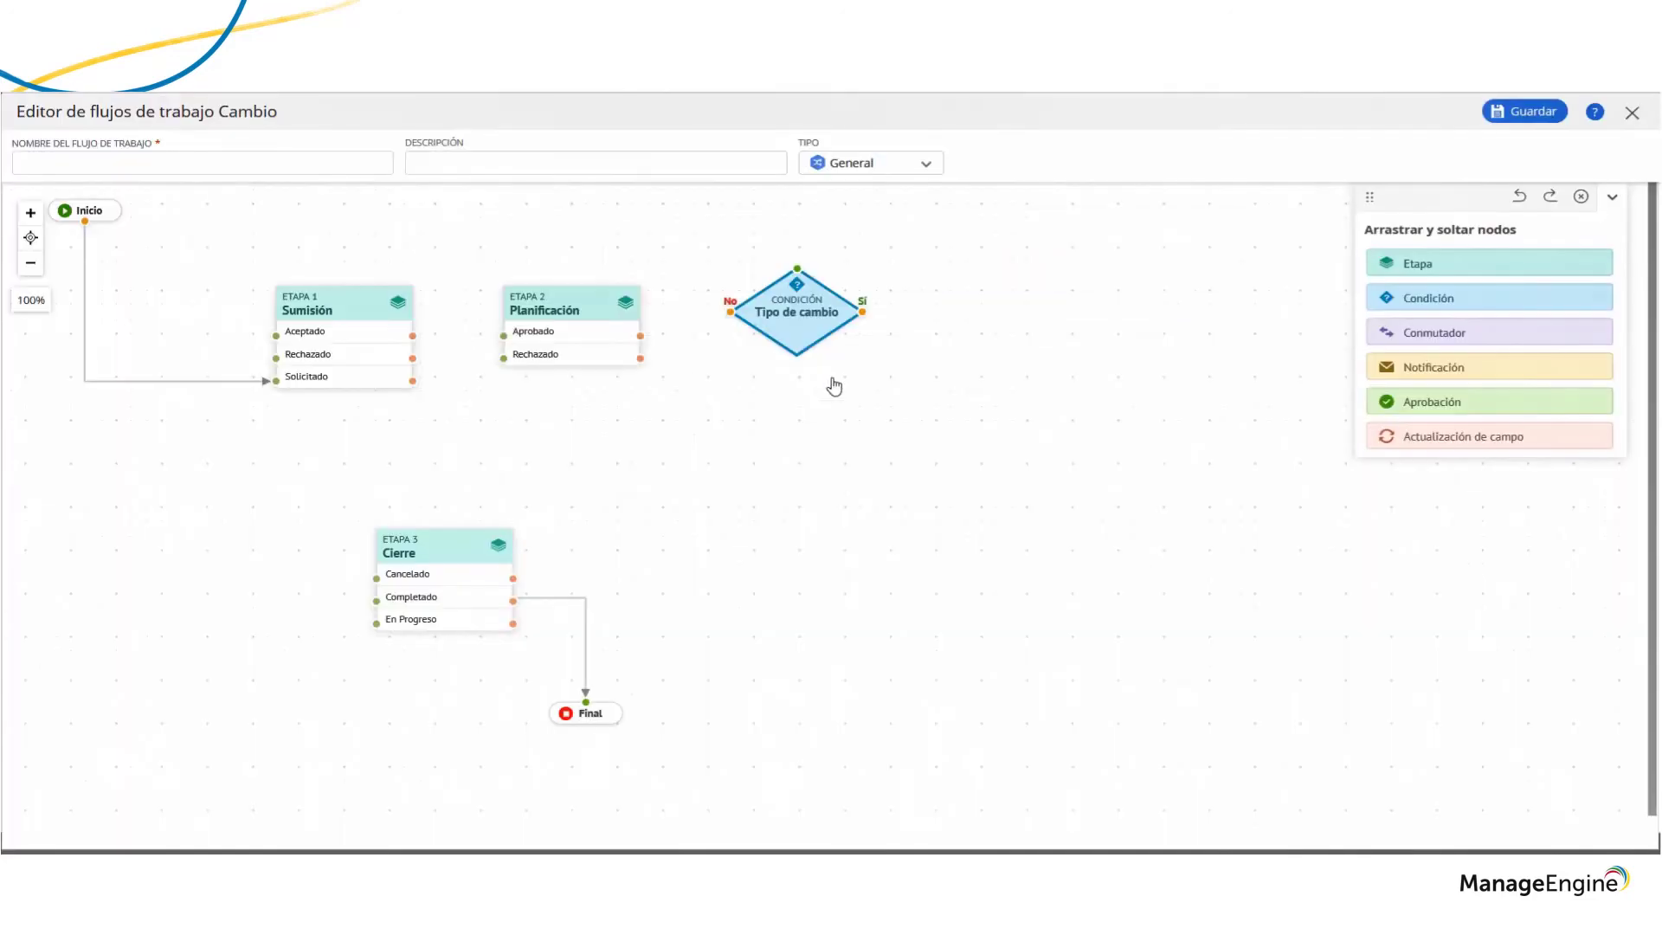
{"action": "left_click_drag", "start_coordinate": [818, 332], "coordinate": [836, 346]}
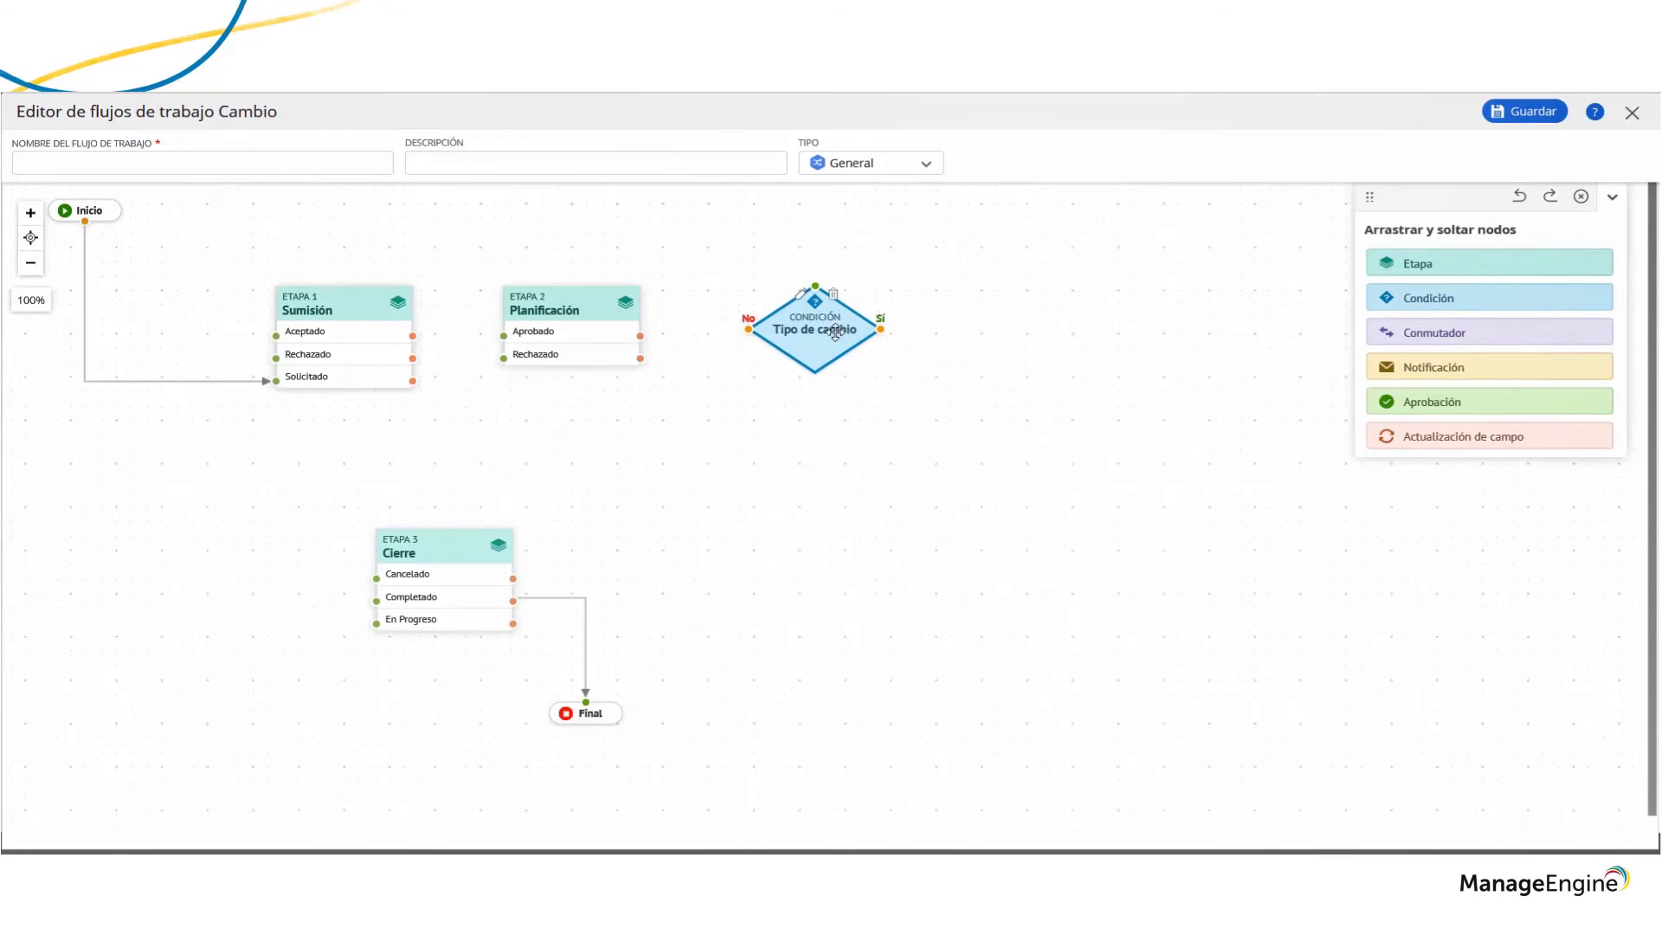
Add a switch node on the Categoría field with the values 02-Gestion AD and 01-Computo Distribuido, beside the Tipo de cambio condition
{"action": "left_click_drag", "start_coordinate": [1439, 327], "coordinate": [1045, 301]}
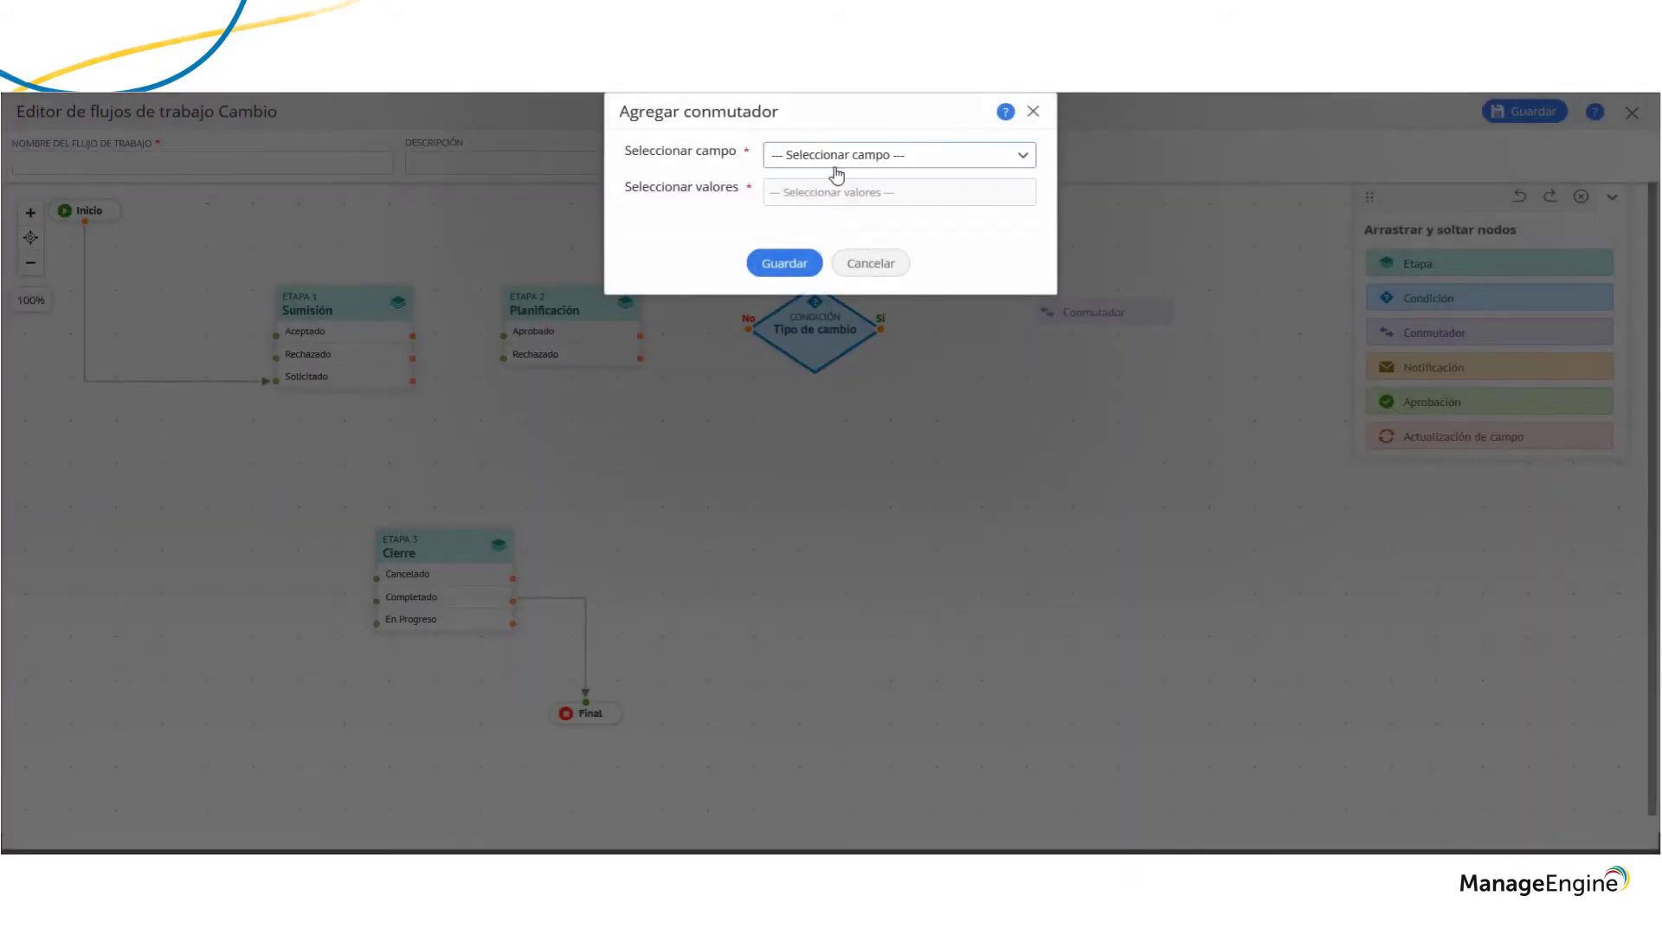
{"action": "left_click", "coordinate": [836, 165]}
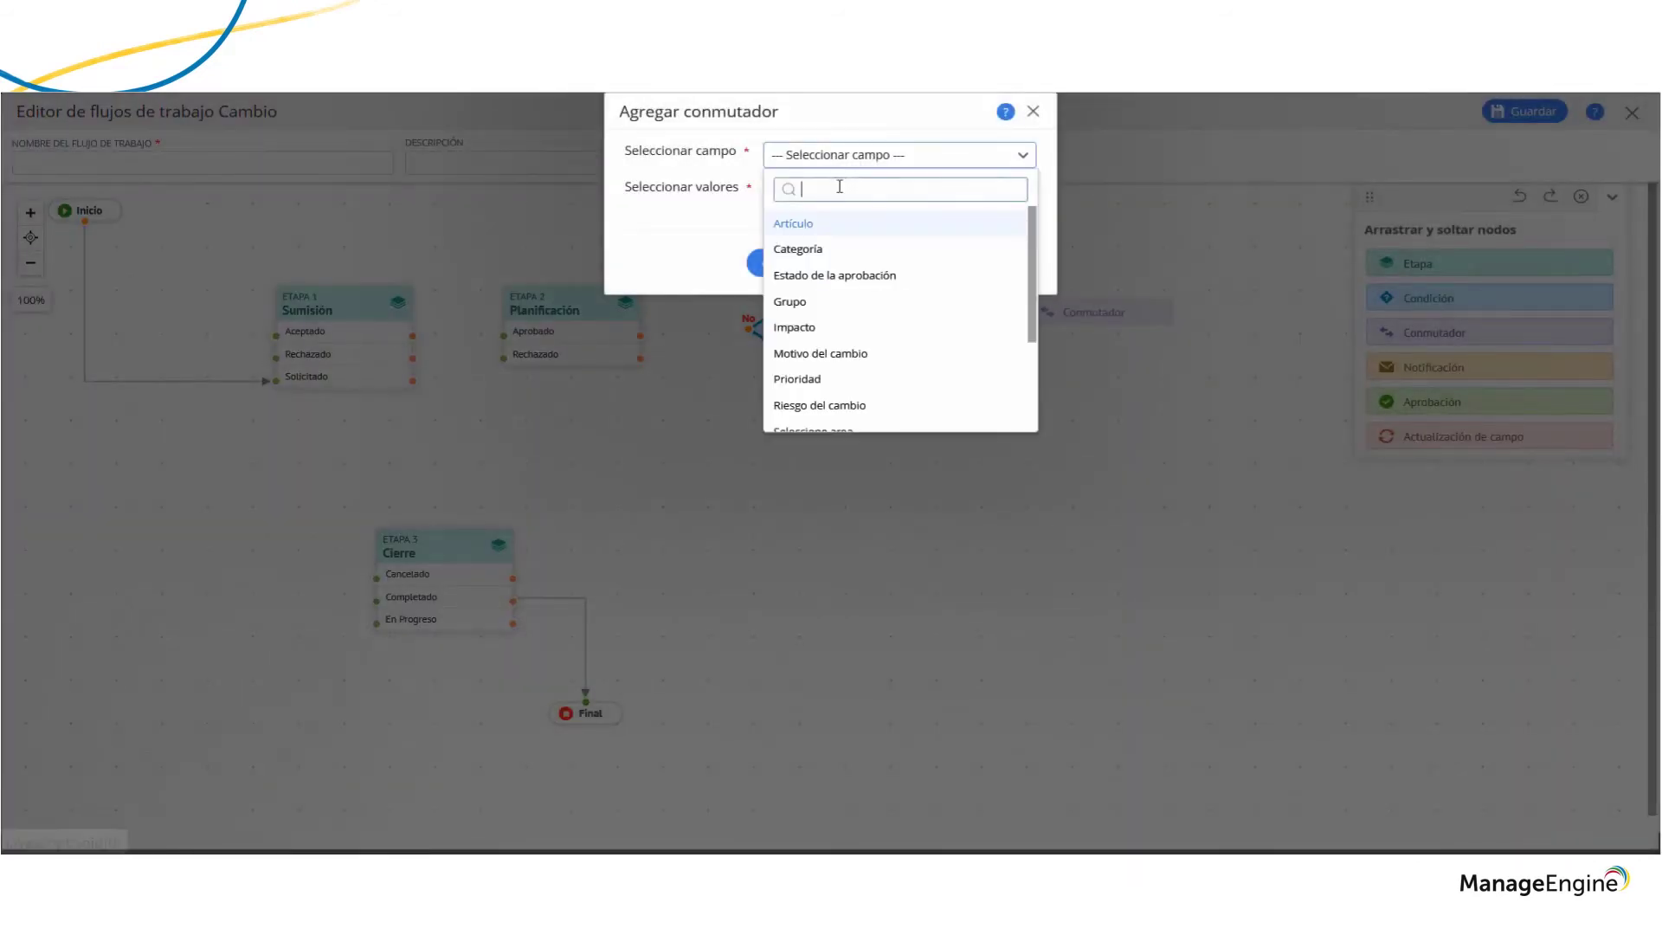
{"action": "left_click", "coordinate": [843, 252]}
{"action": "left_click", "coordinate": [836, 194]}
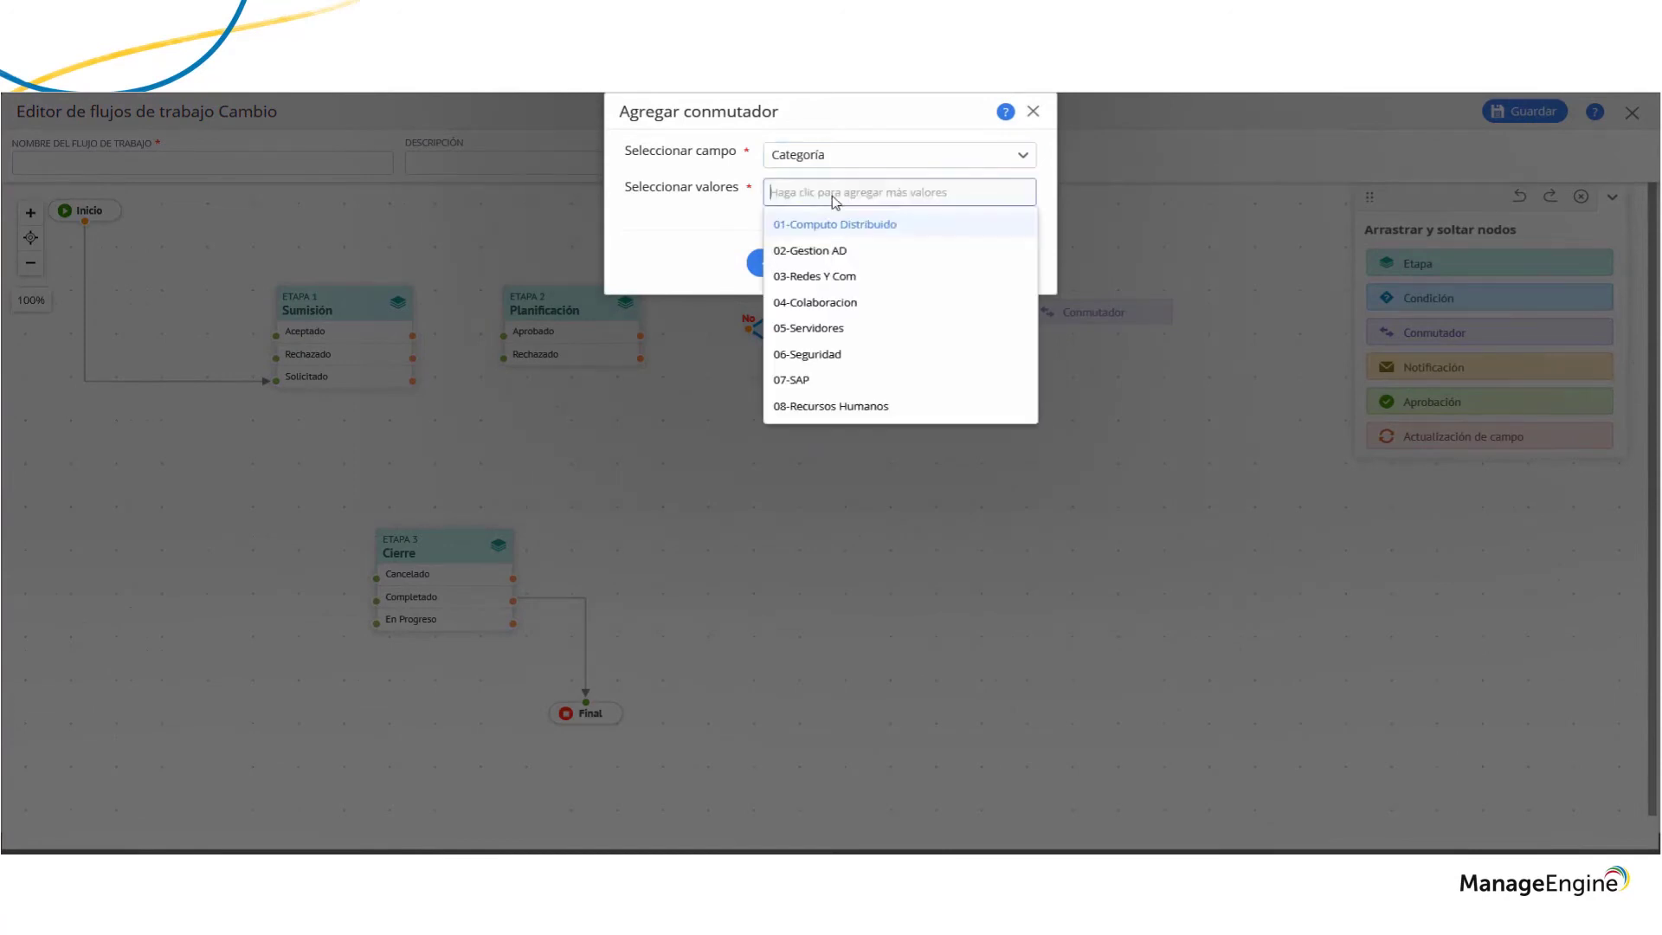
{"action": "left_click", "coordinate": [826, 251]}
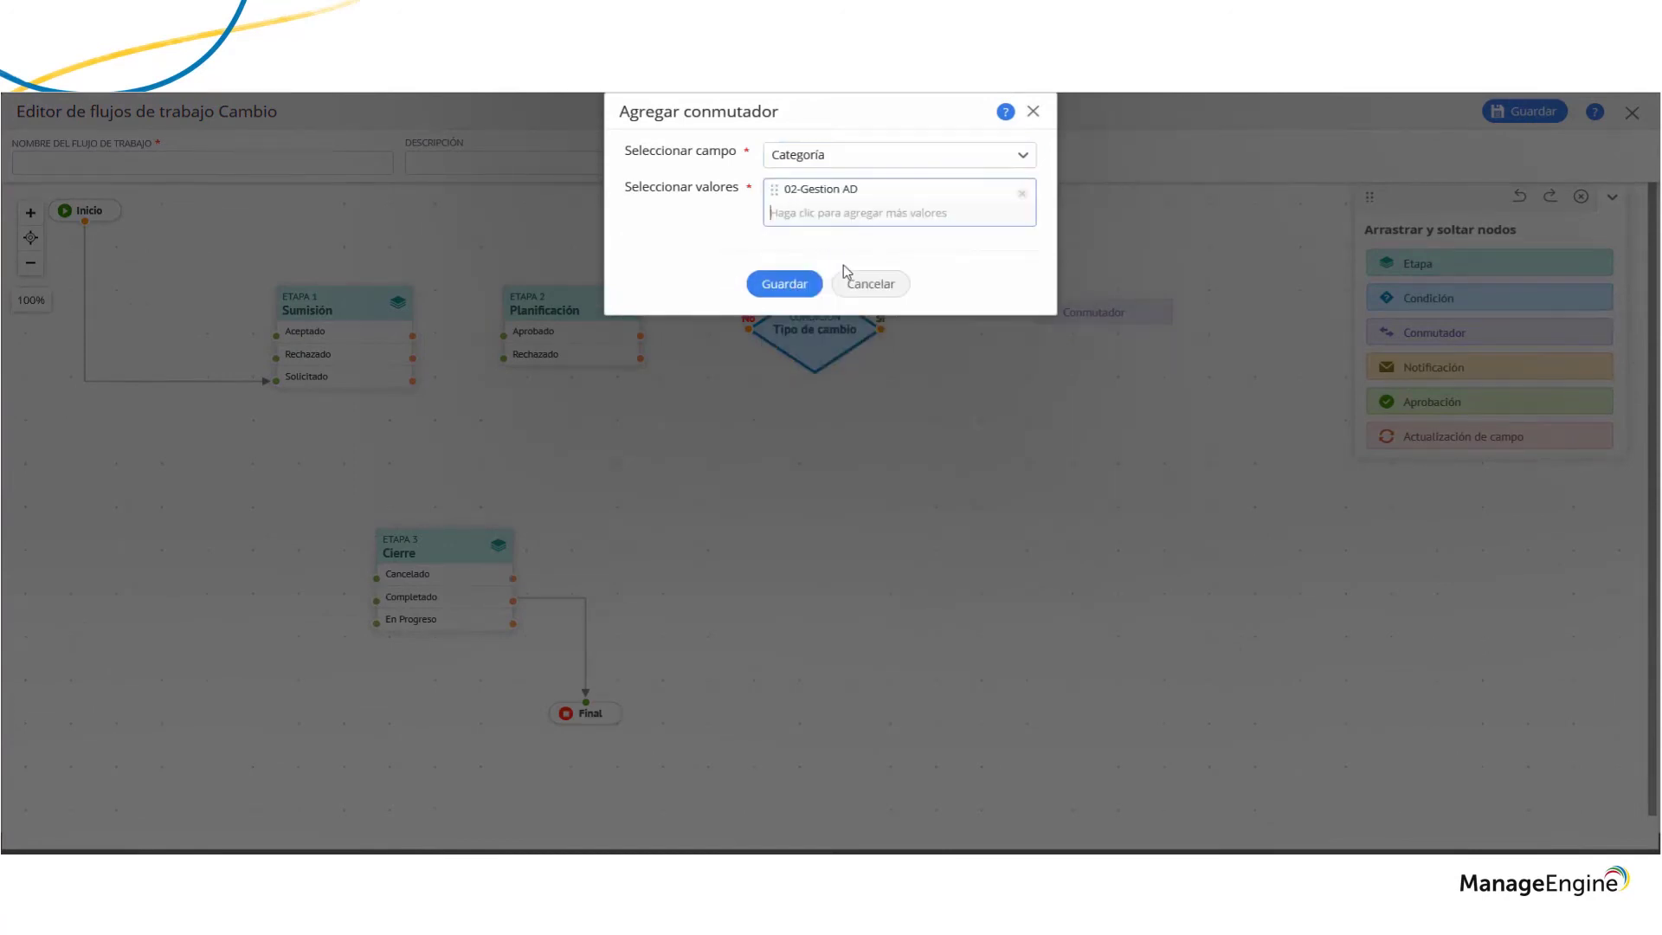
{"action": "left_click", "coordinate": [816, 213]}
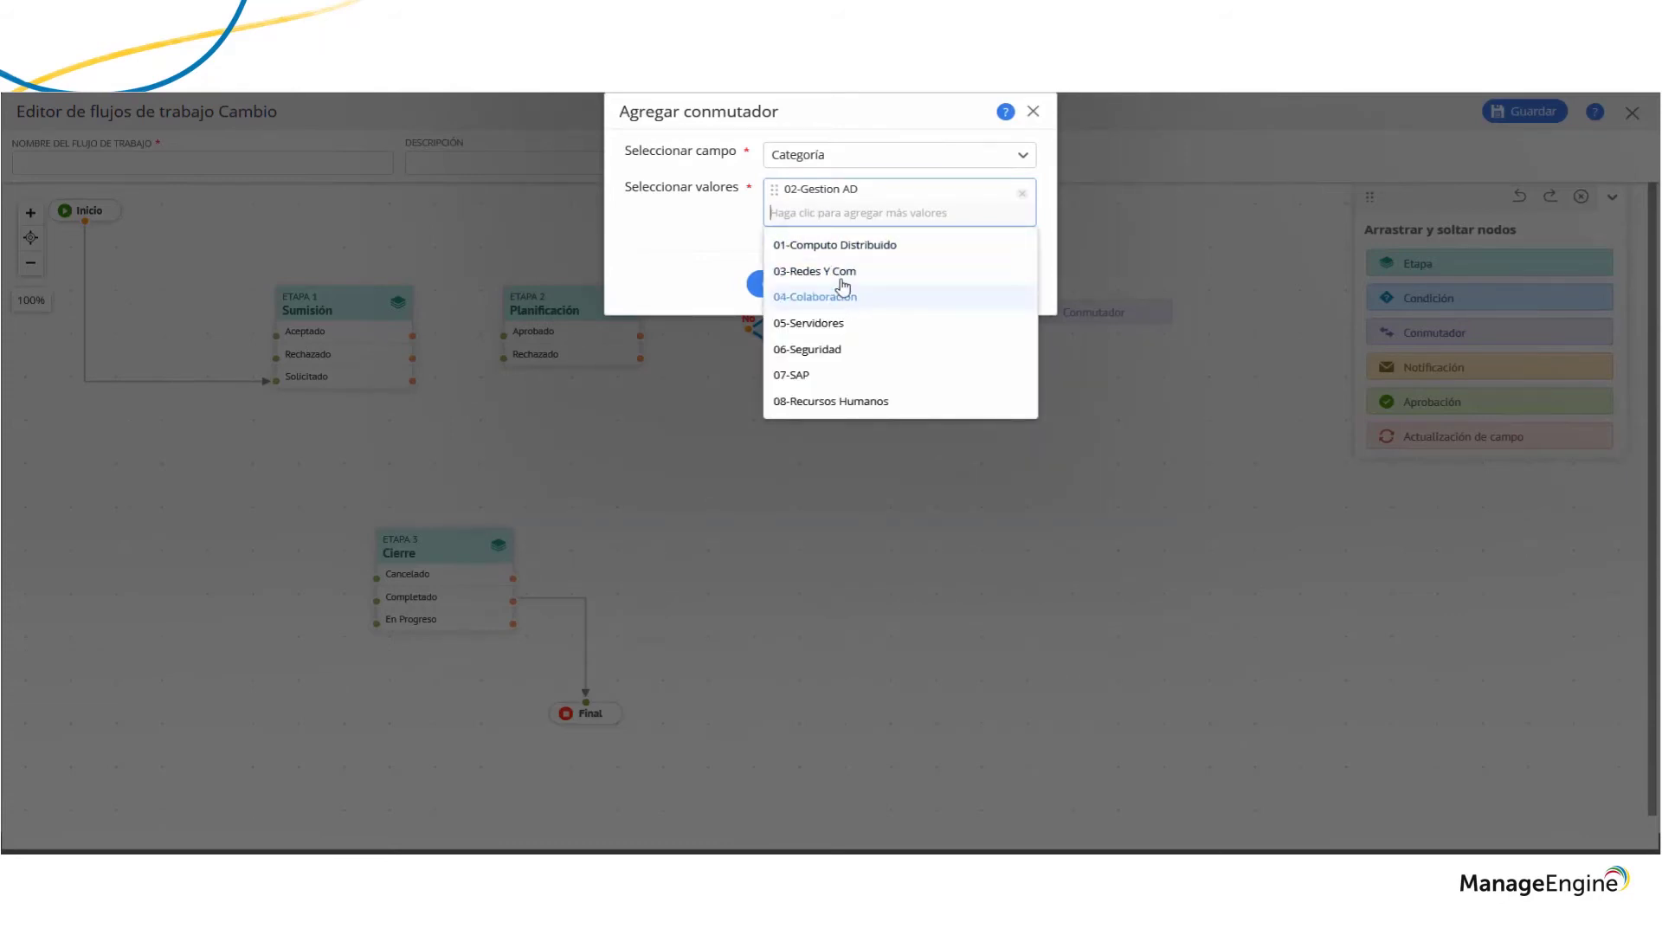
{"action": "left_click", "coordinate": [857, 247]}
{"action": "left_click", "coordinate": [785, 303]}
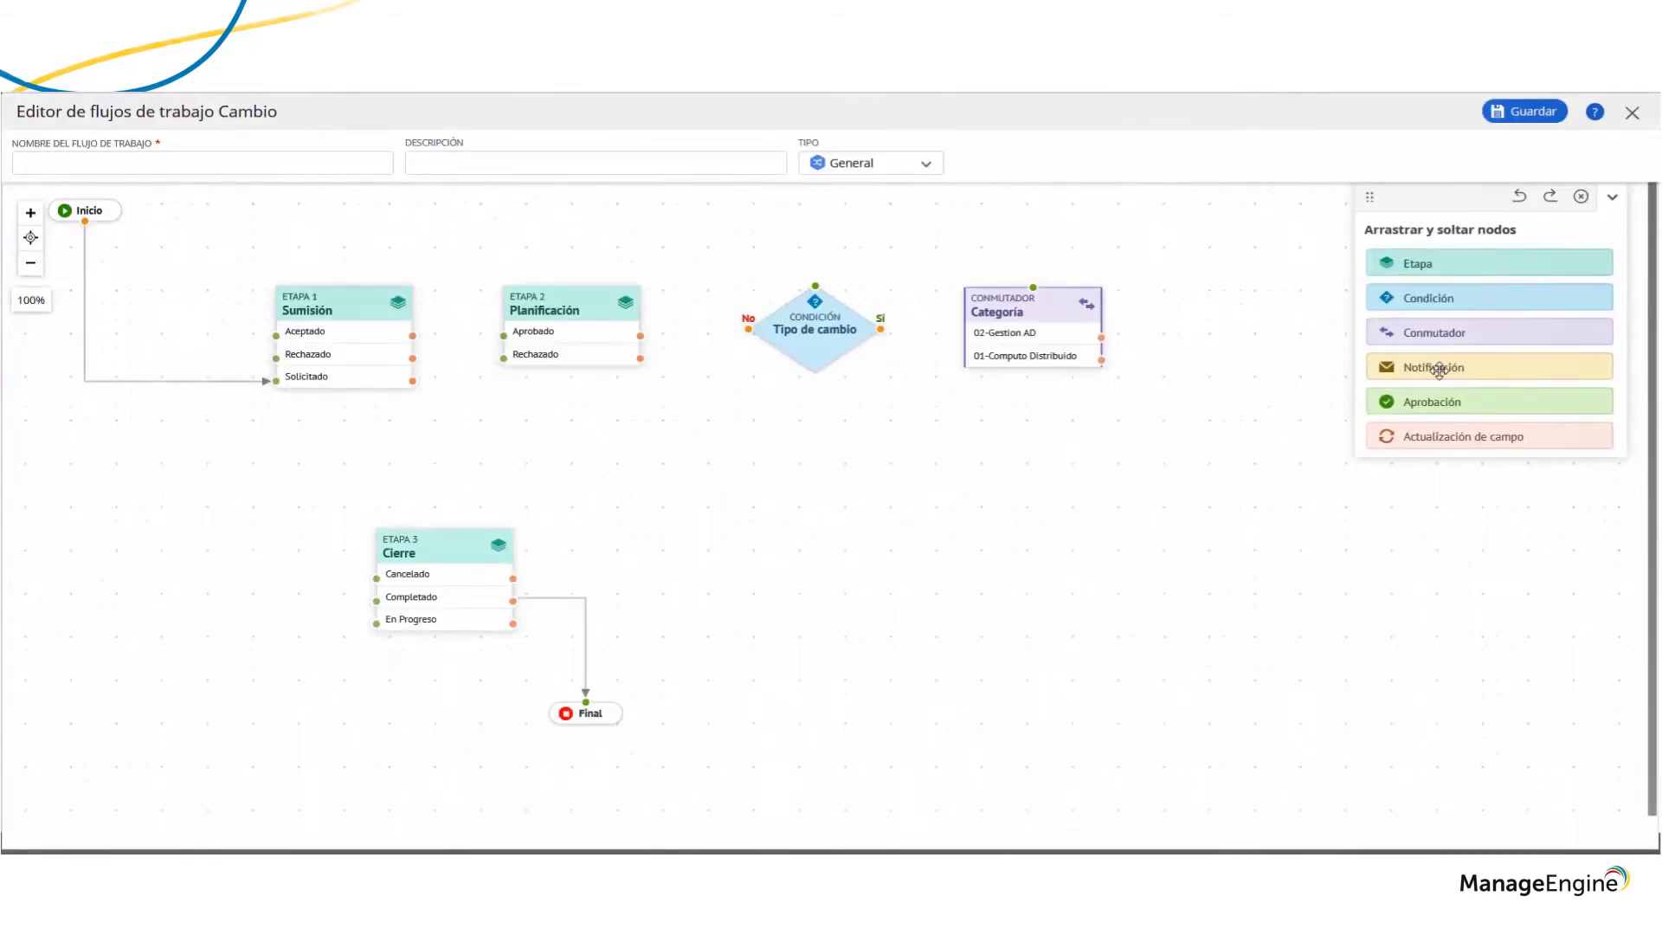
Add a notification node using the existing Aprobacion notification and position it below the Categoría switch
{"action": "left_click_drag", "start_coordinate": [1438, 370], "coordinate": [983, 446]}
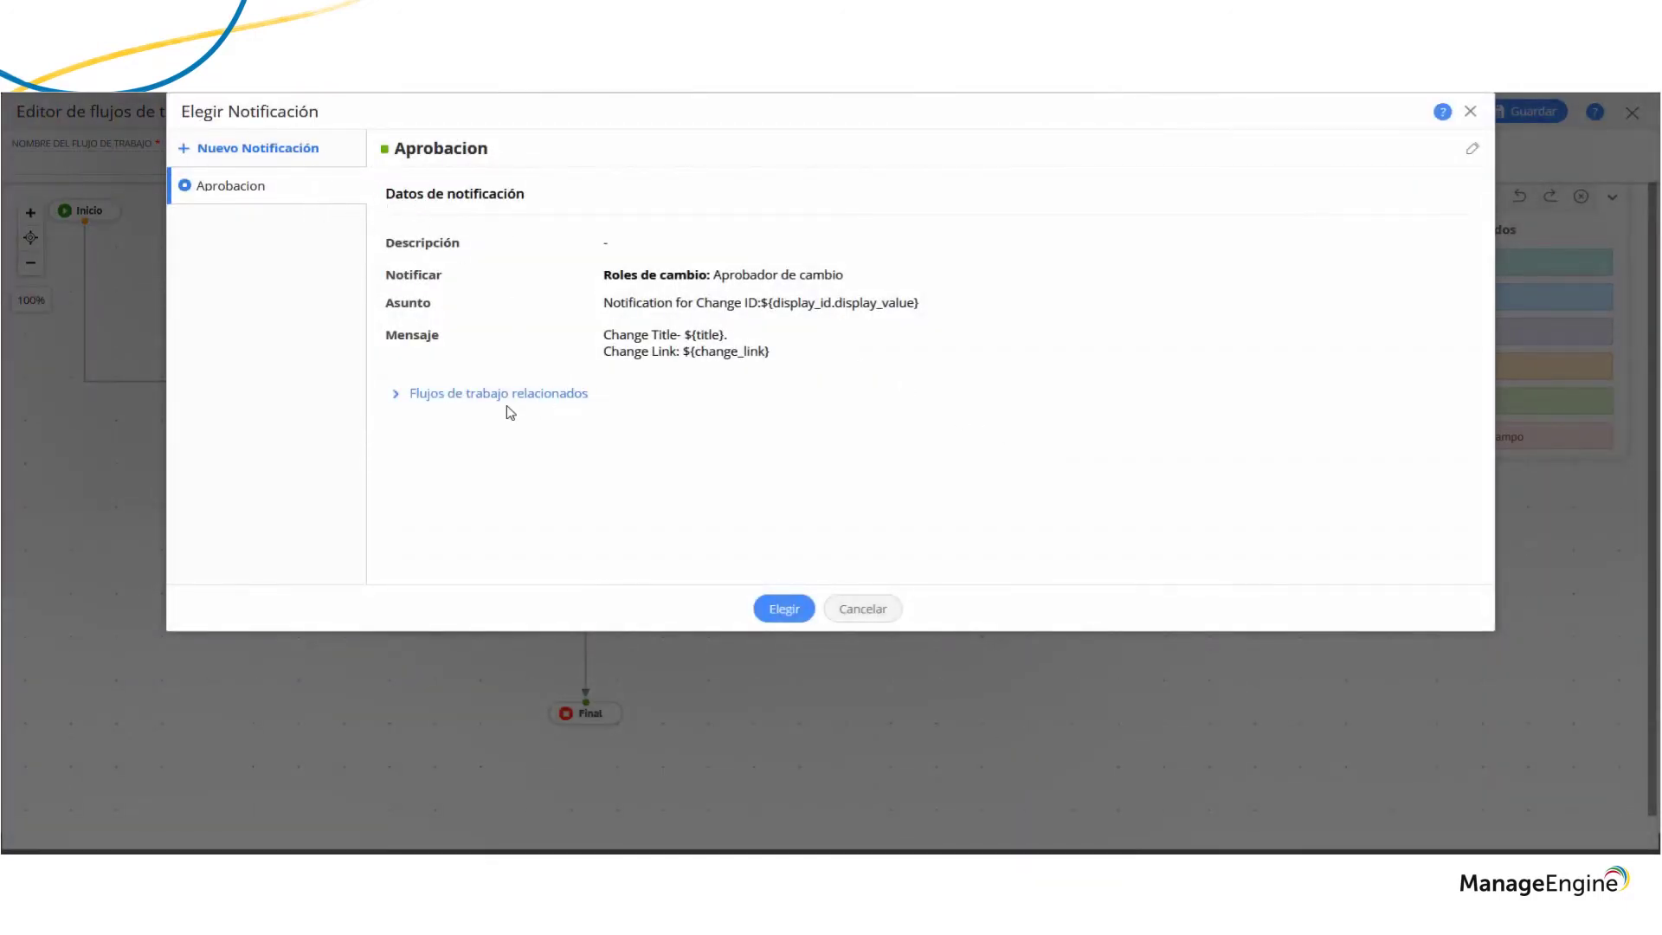
{"action": "left_click", "coordinate": [798, 620]}
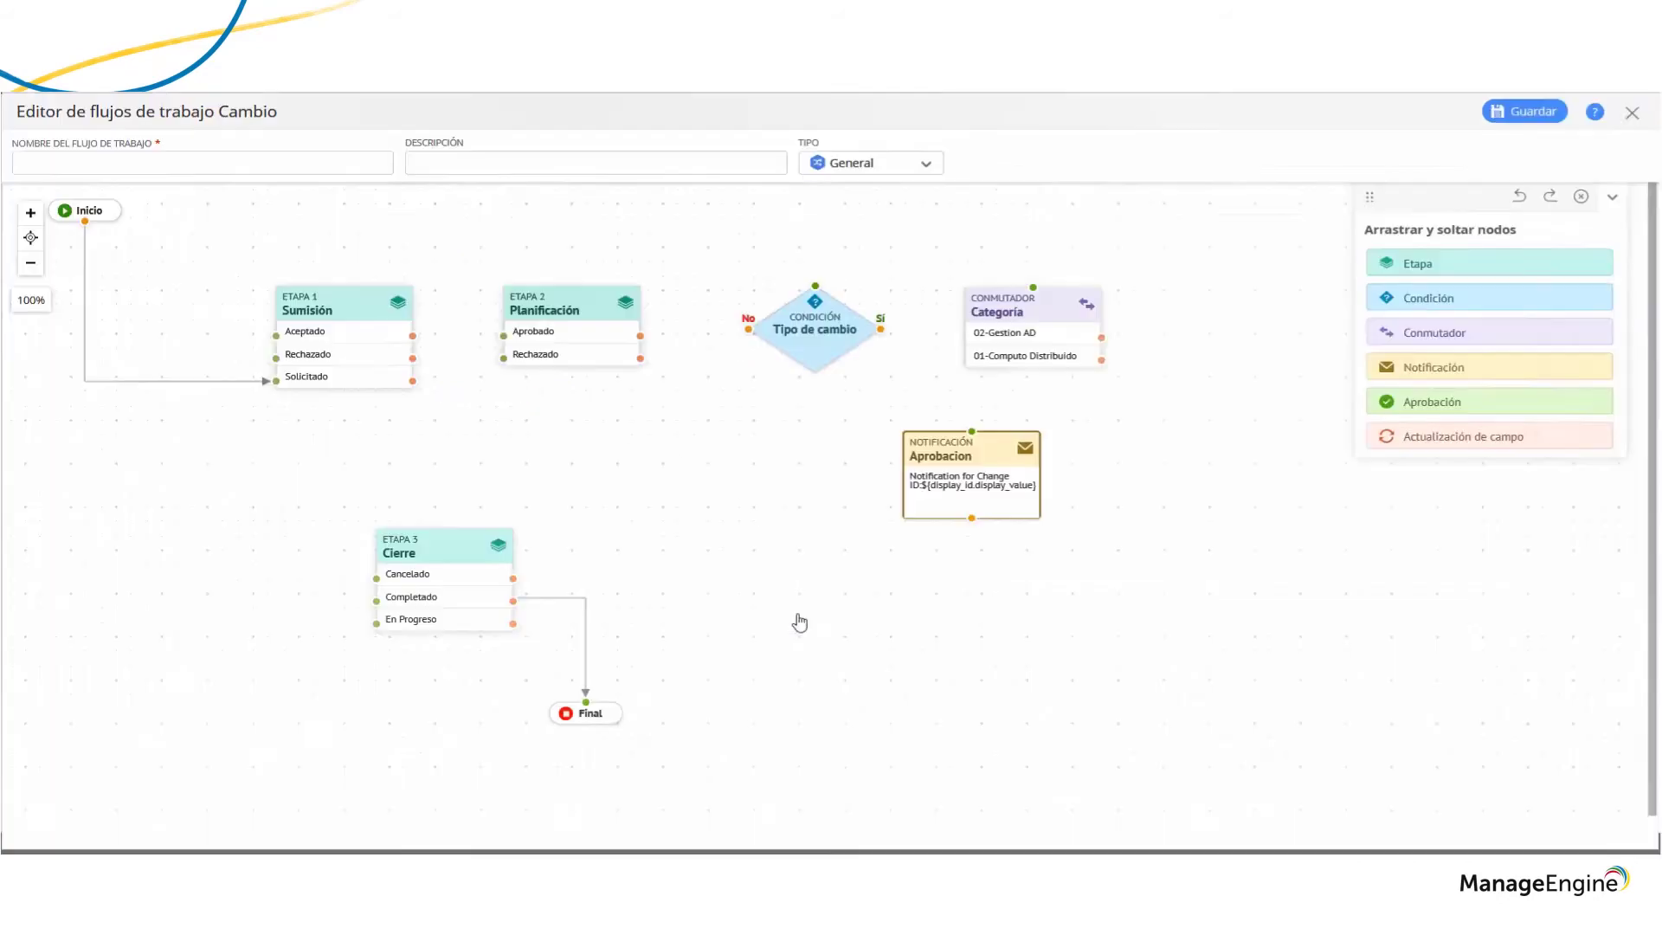
{"action": "left_click_drag", "start_coordinate": [980, 445], "coordinate": [1072, 478]}
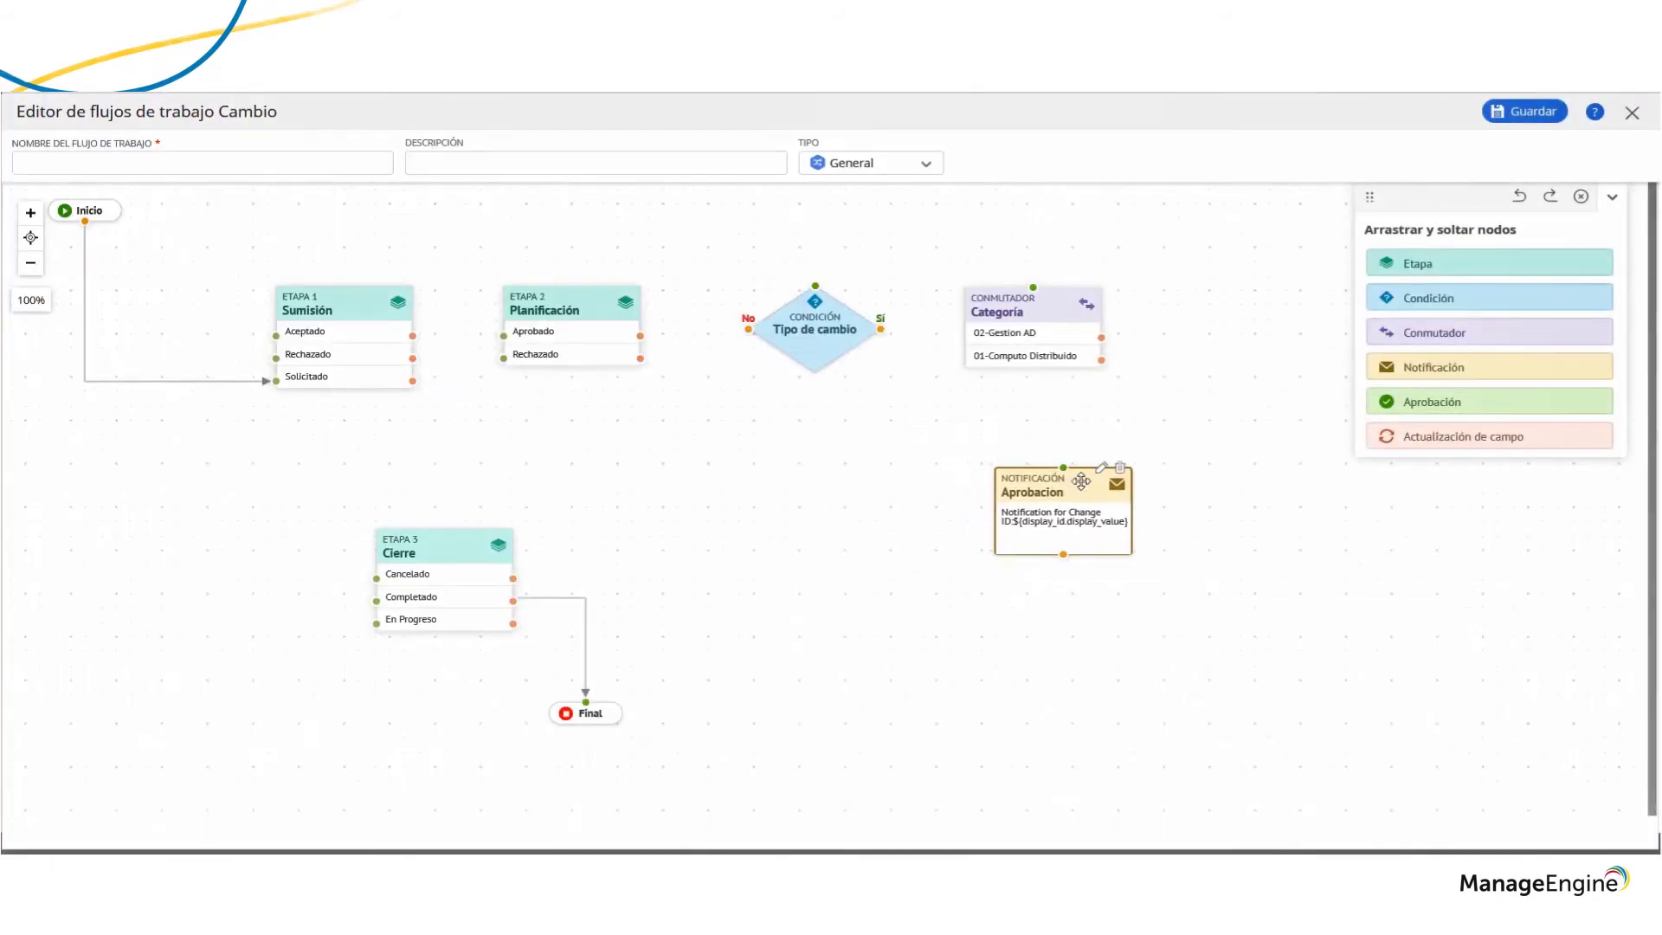
Start an approval node named Aprobacion below the notification, with its wait rule set to Cualquiera para aprobar
{"action": "left_click_drag", "start_coordinate": [1387, 407], "coordinate": [995, 627]}
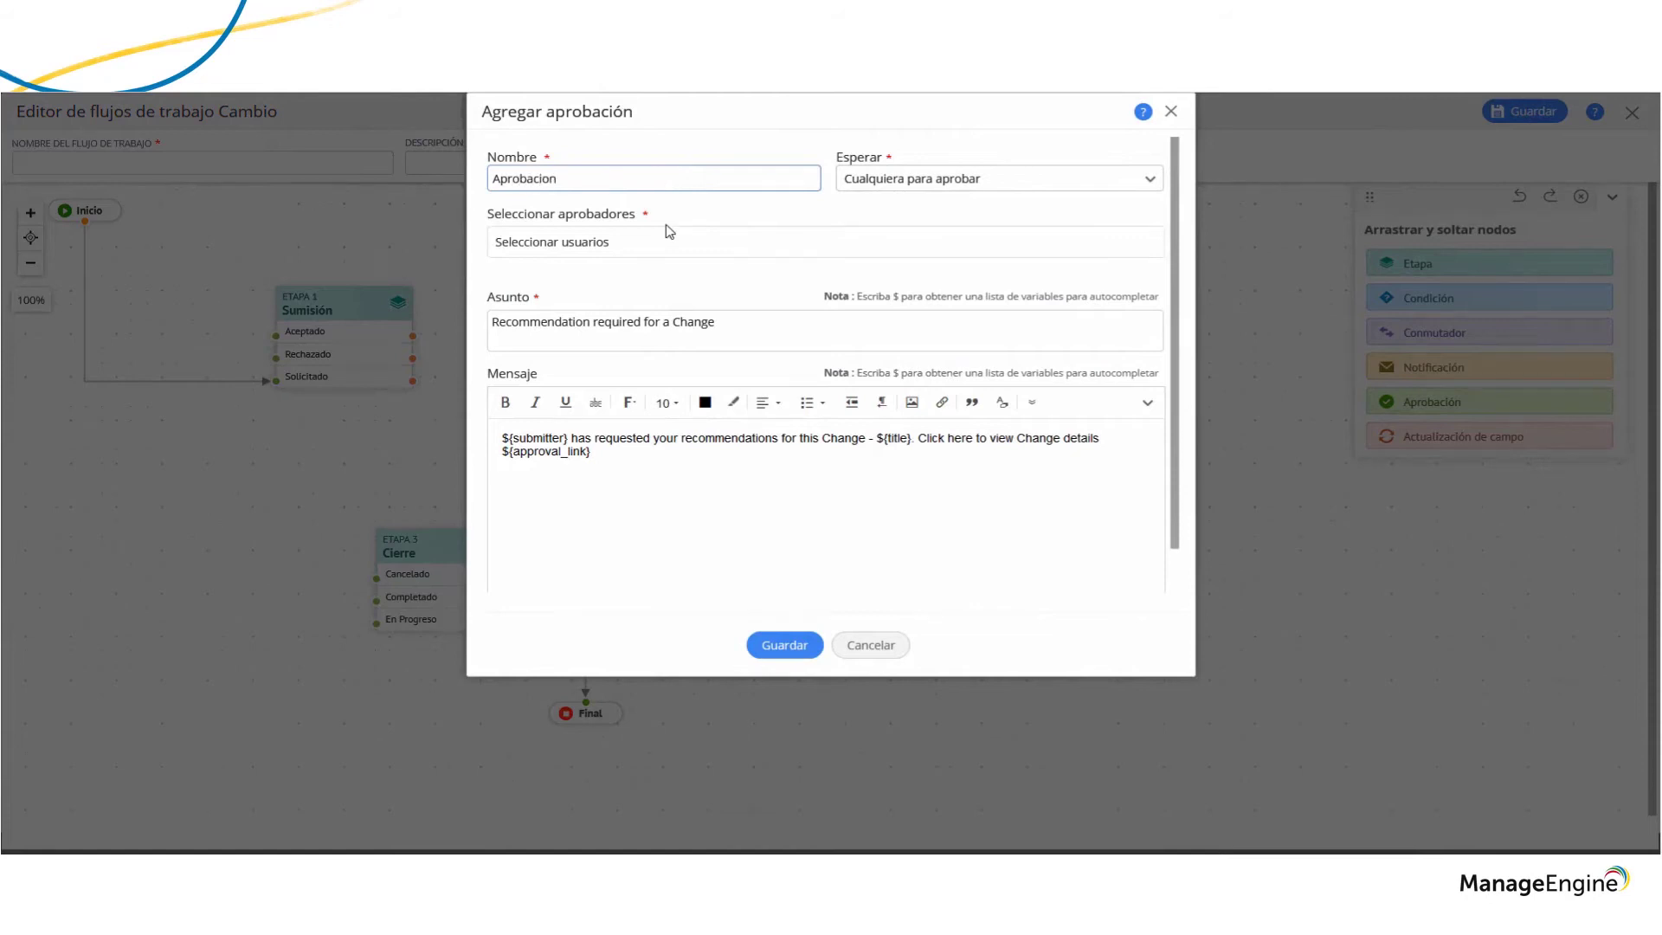
{"action": "left_click", "coordinate": [883, 182]}
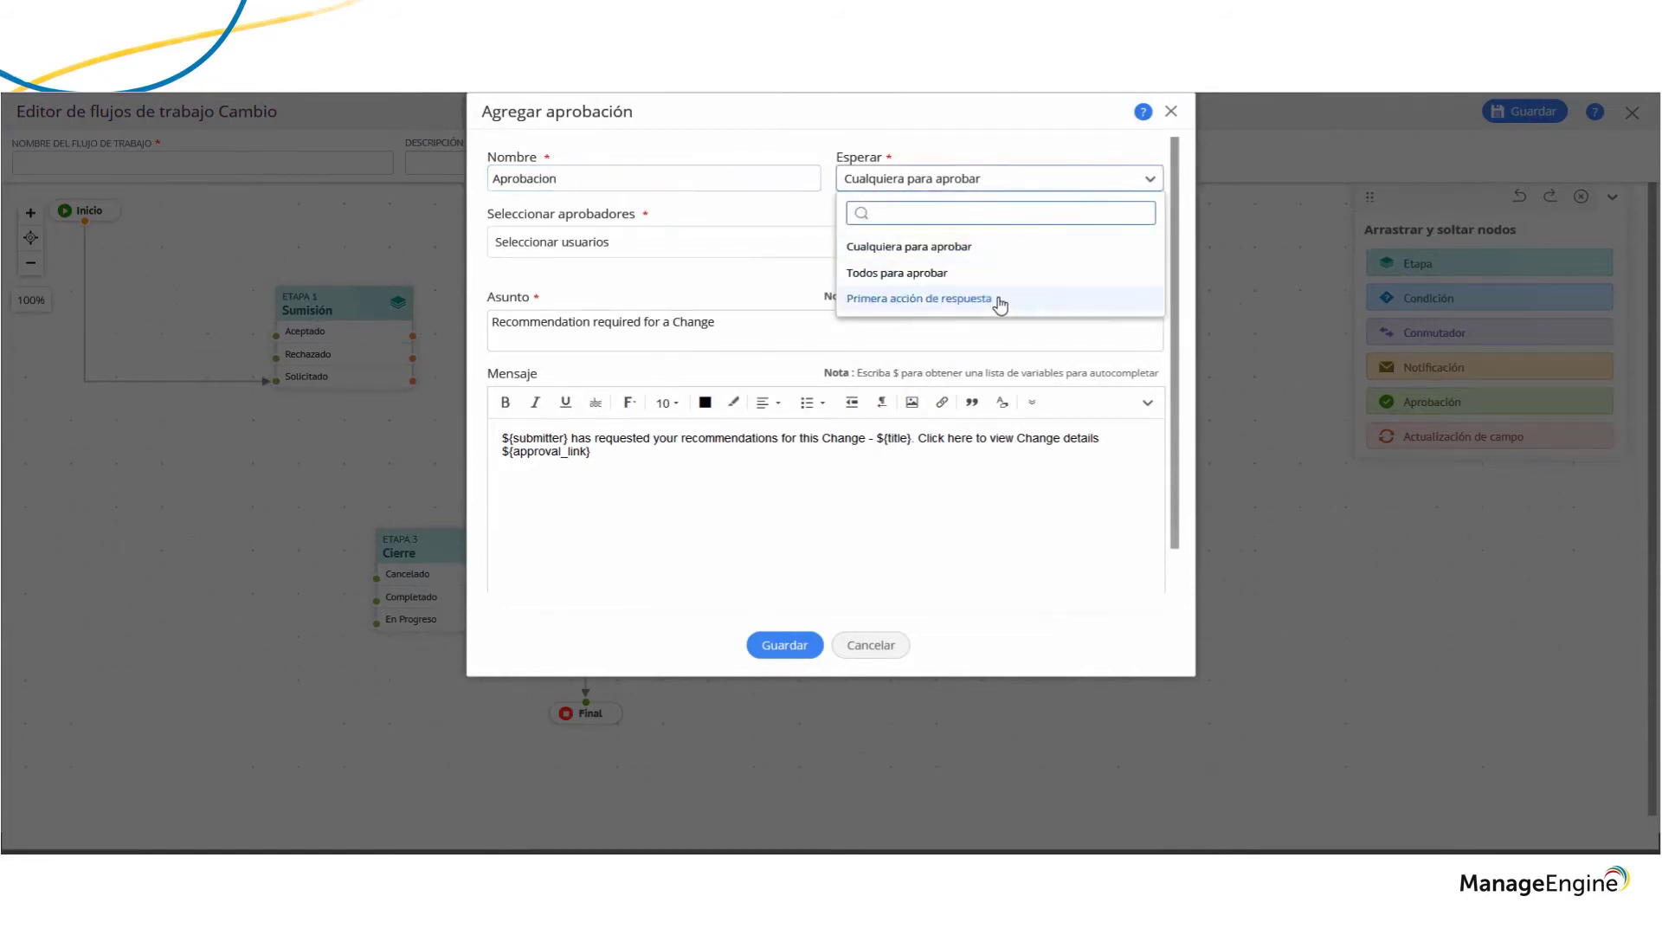
{"action": "left_click", "coordinate": [985, 251]}
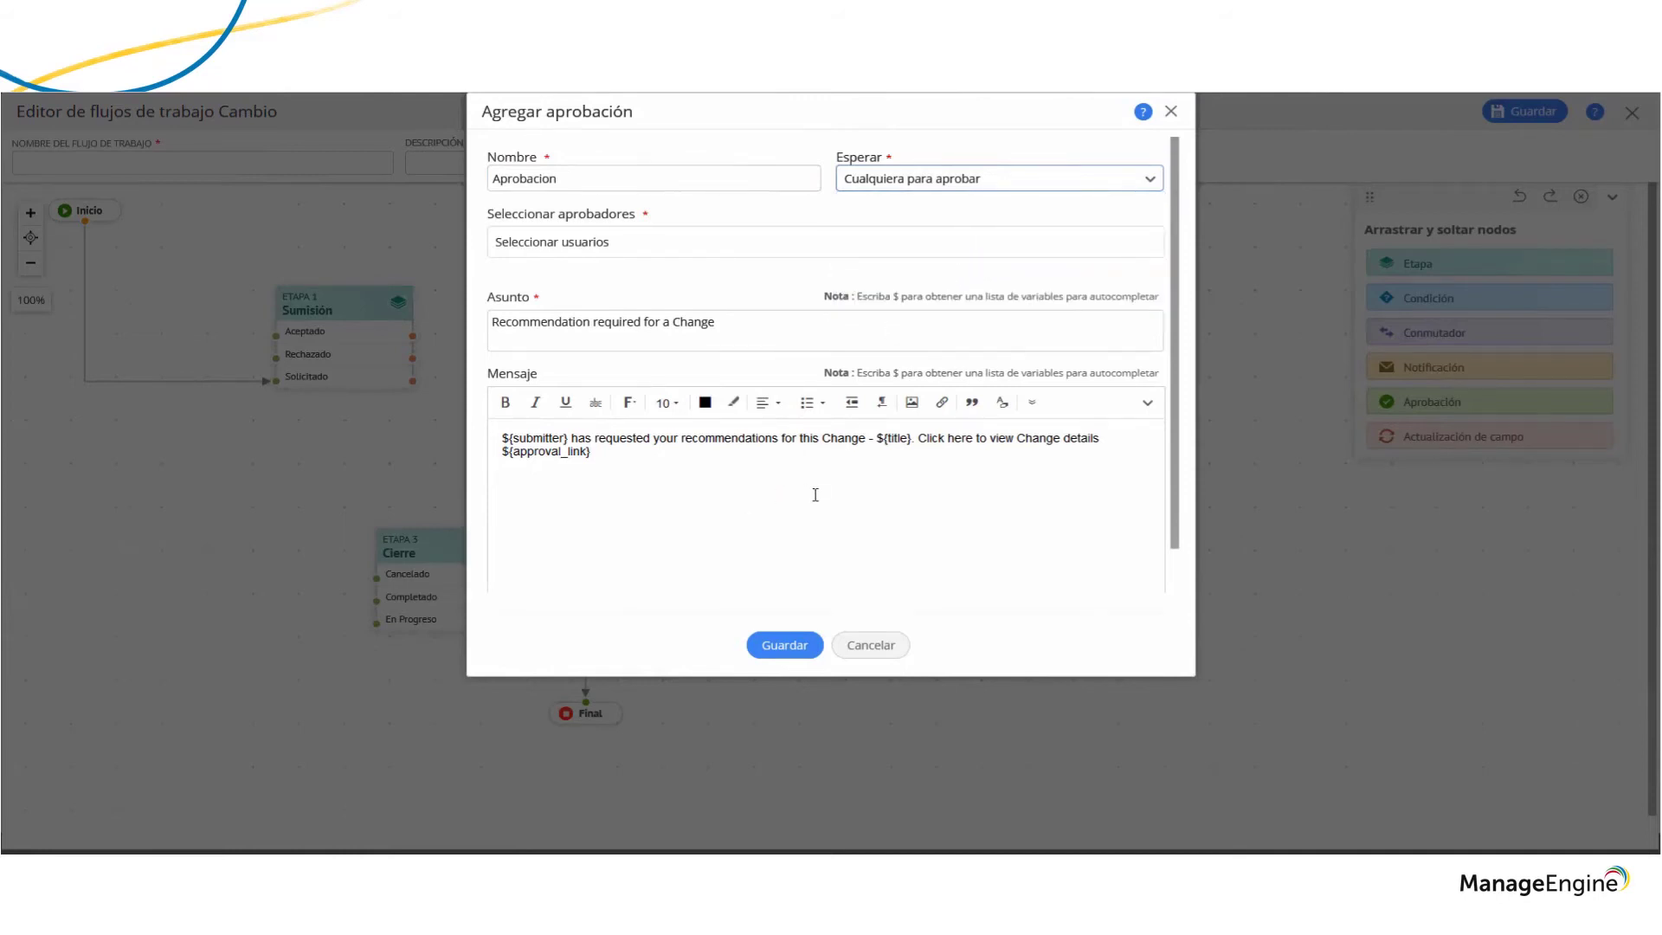
{"action": "left_click", "coordinate": [794, 648]}
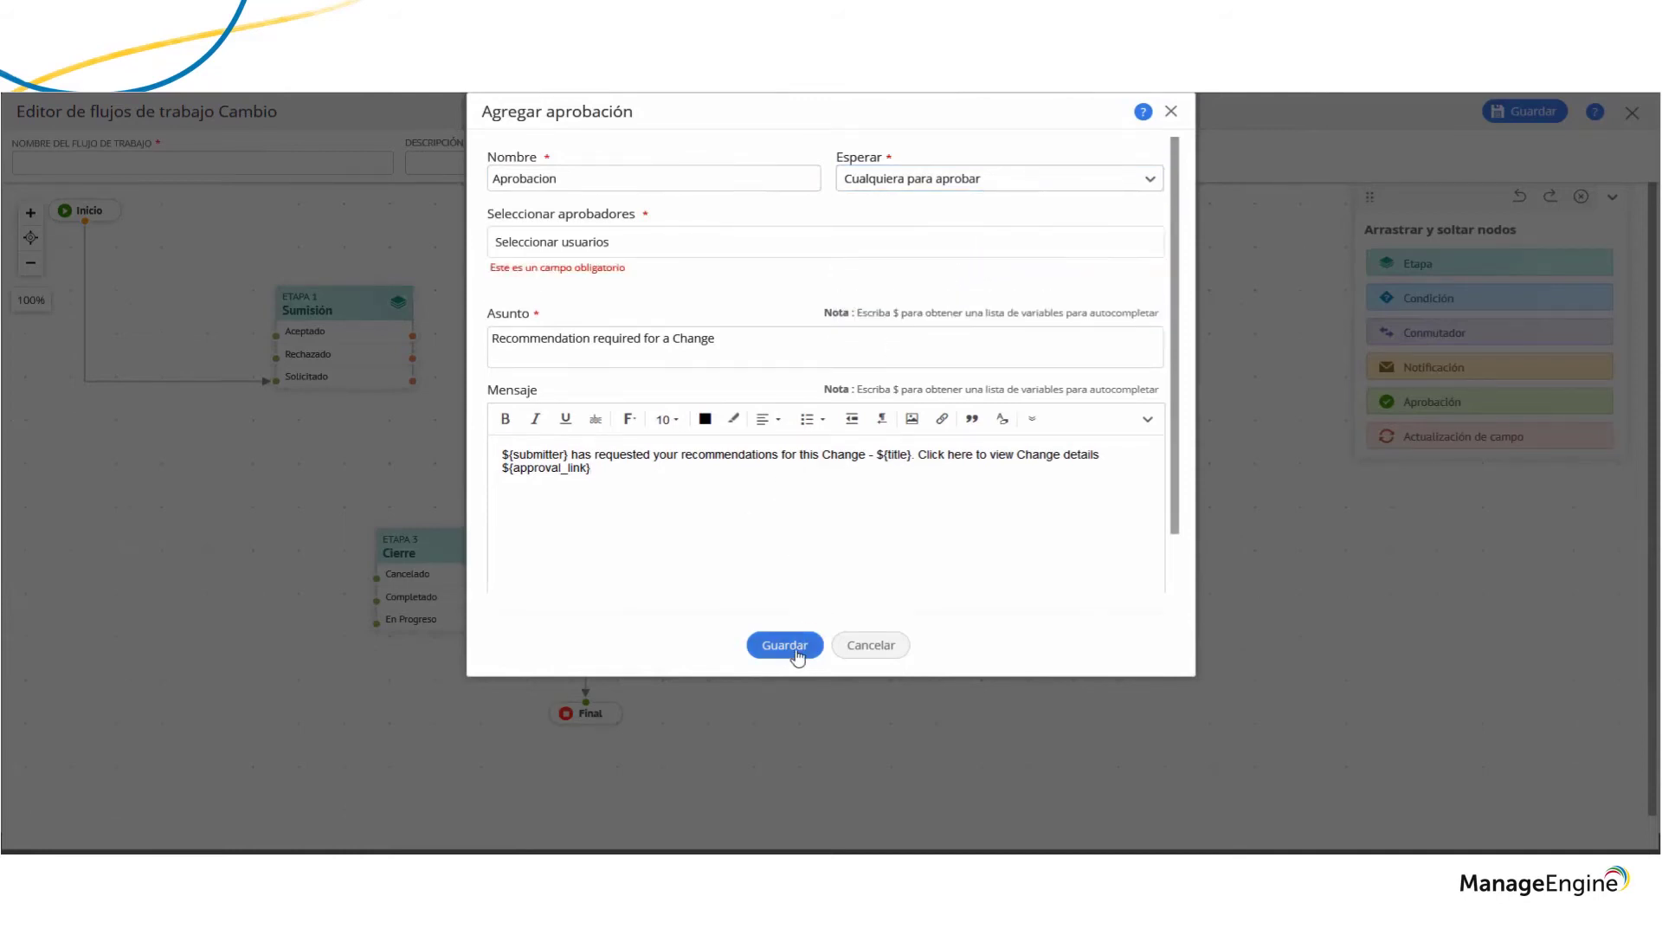
Assign a user and the CEO organization role as approvers, save the approval node, and align it below the Aprobacion notification
{"action": "left_click", "coordinate": [597, 241]}
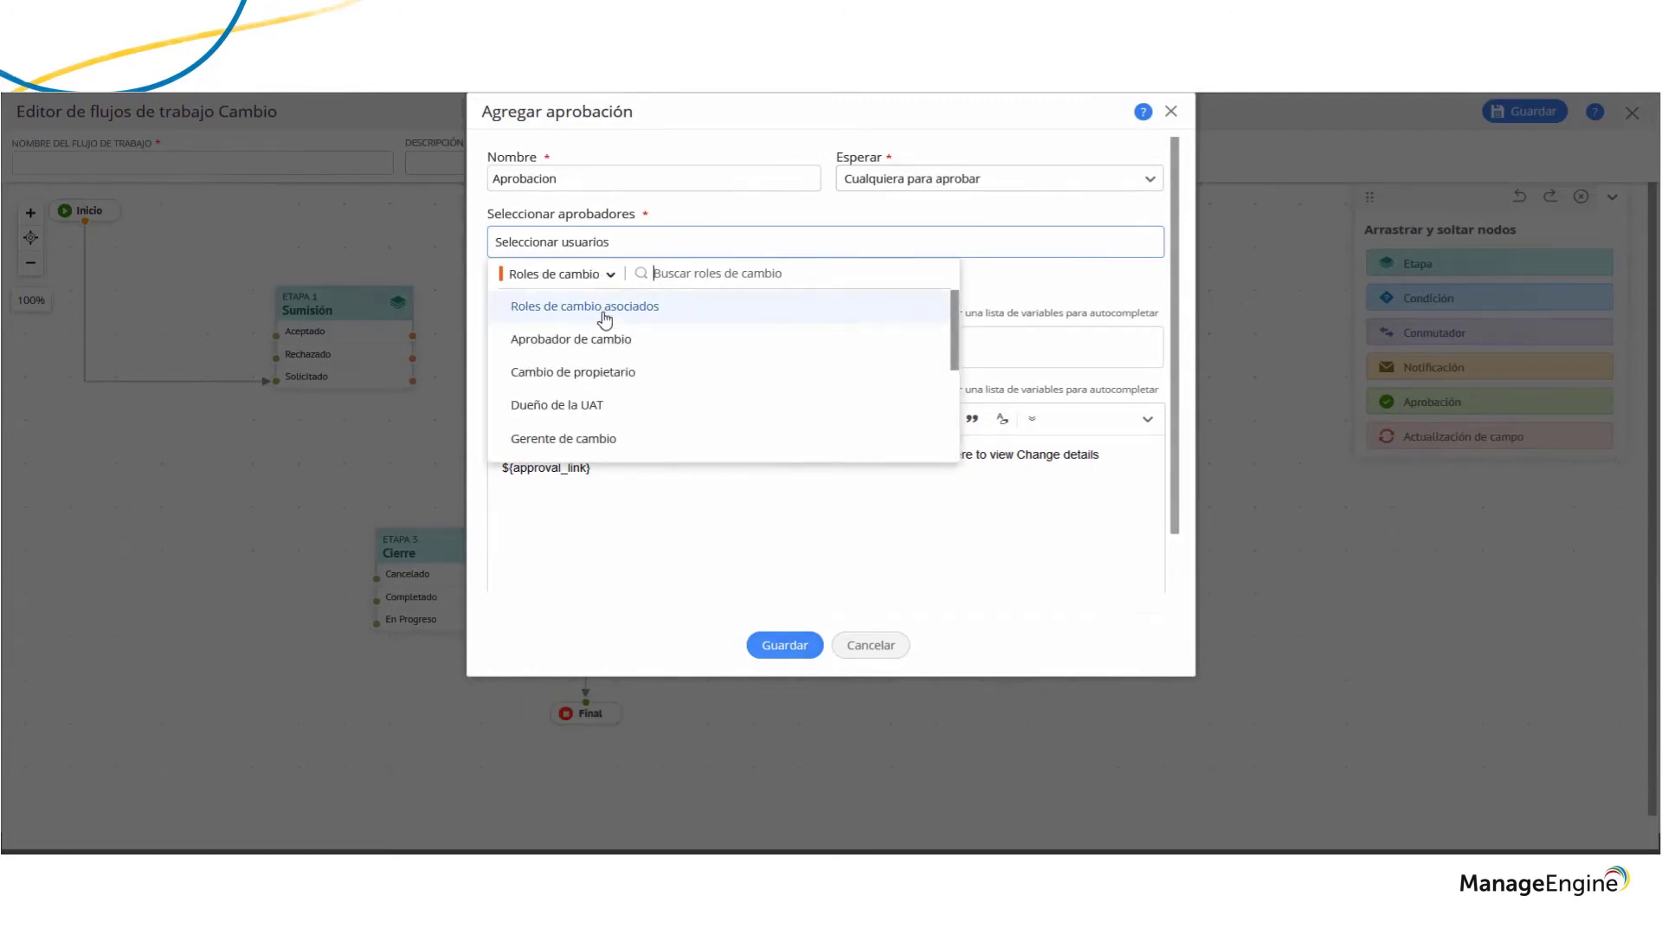
{"action": "left_click", "coordinate": [596, 274]}
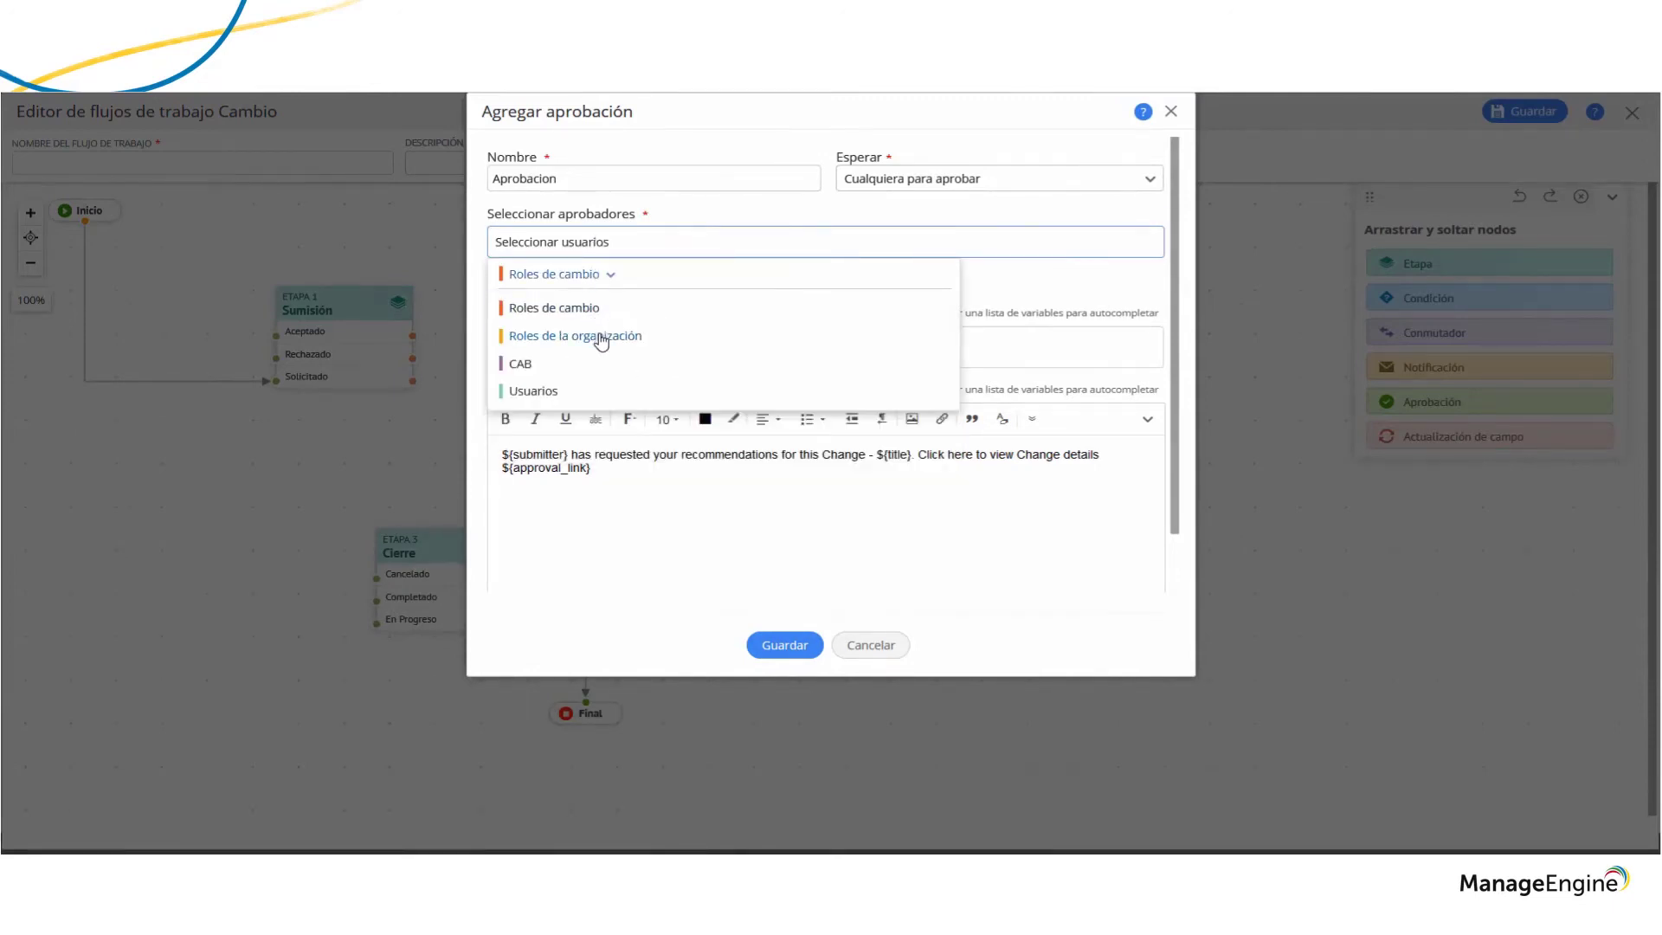
{"action": "left_click", "coordinate": [587, 396]}
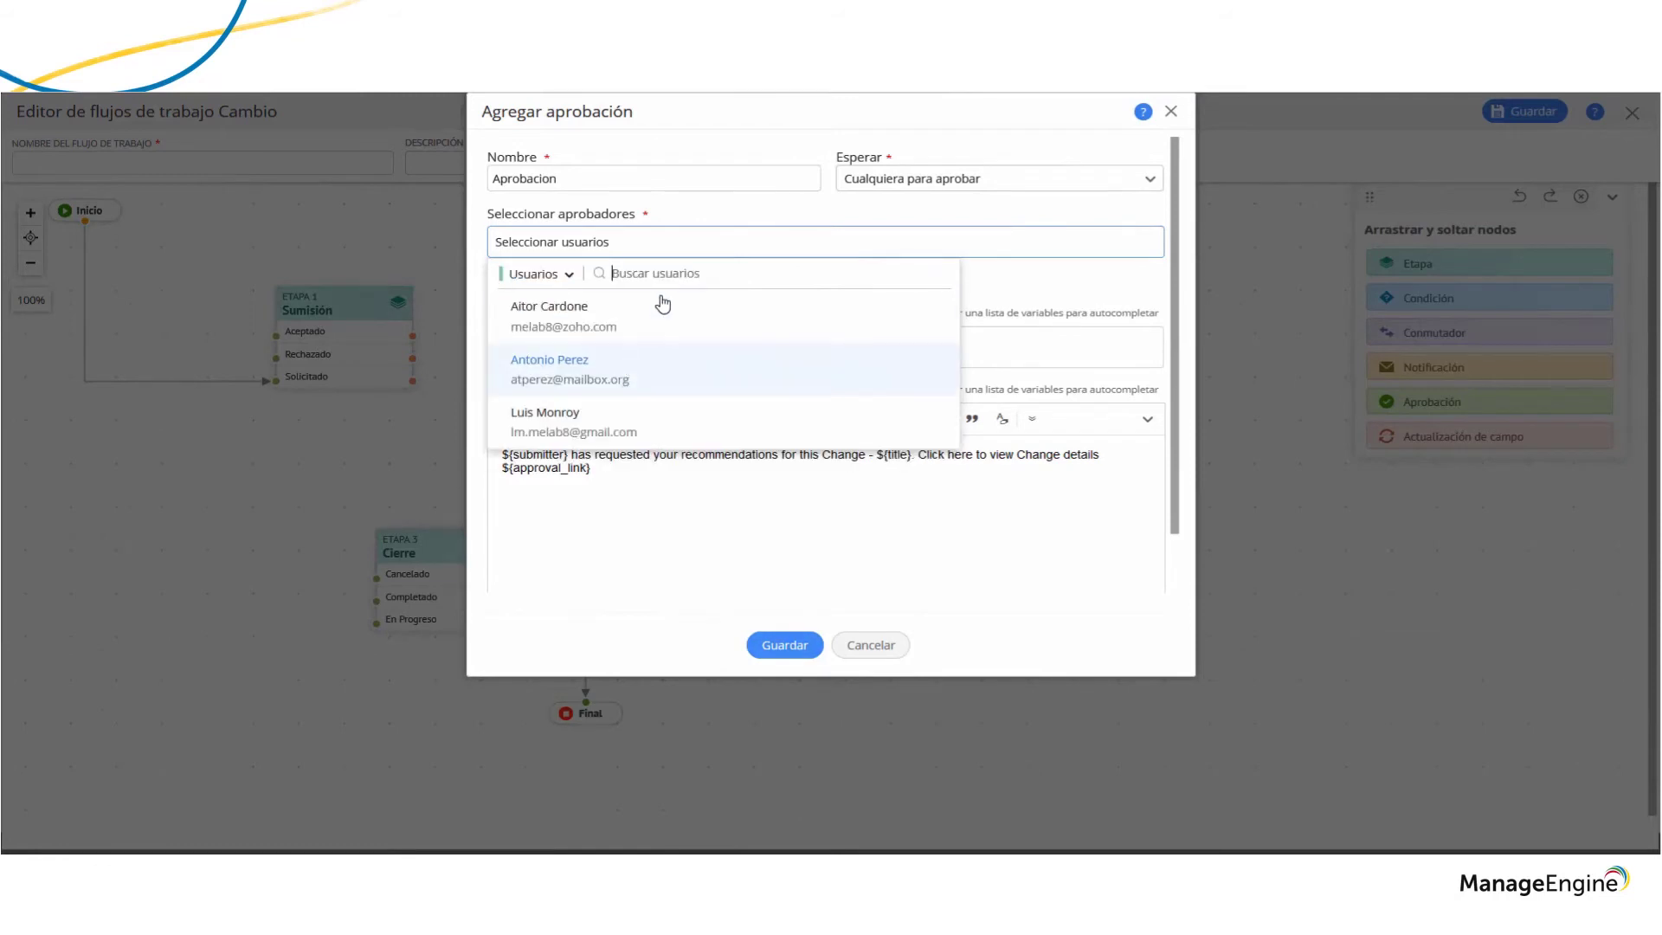
{"action": "left_click", "coordinate": [582, 370]}
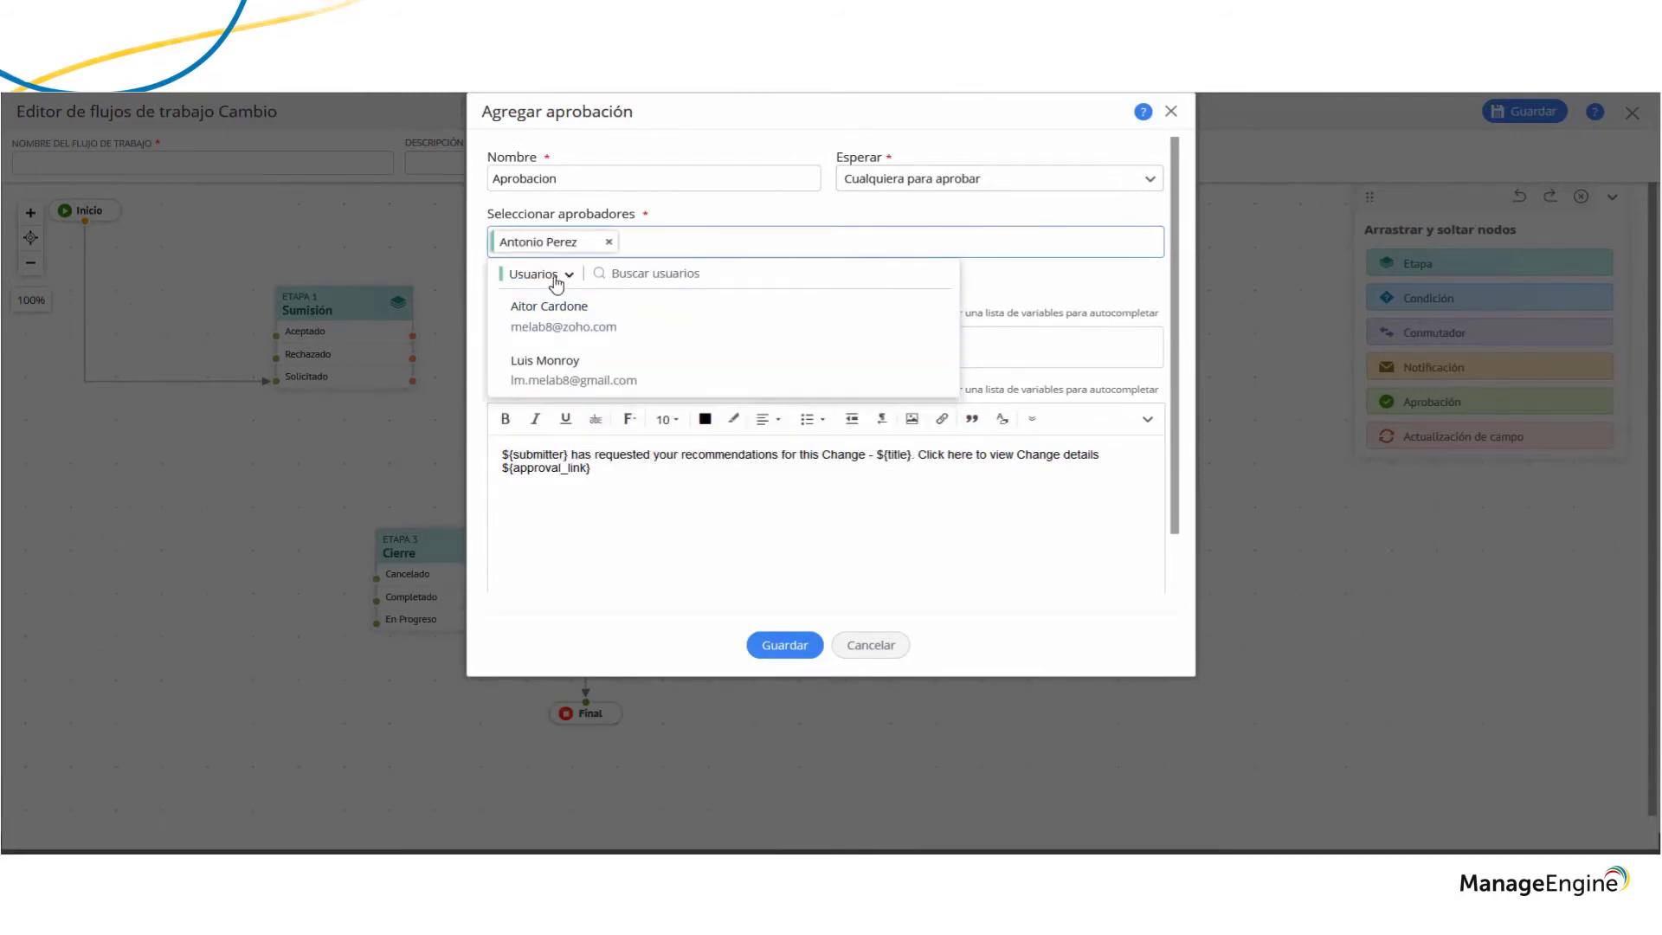
{"action": "left_click", "coordinate": [554, 274]}
{"action": "left_click", "coordinate": [558, 335]}
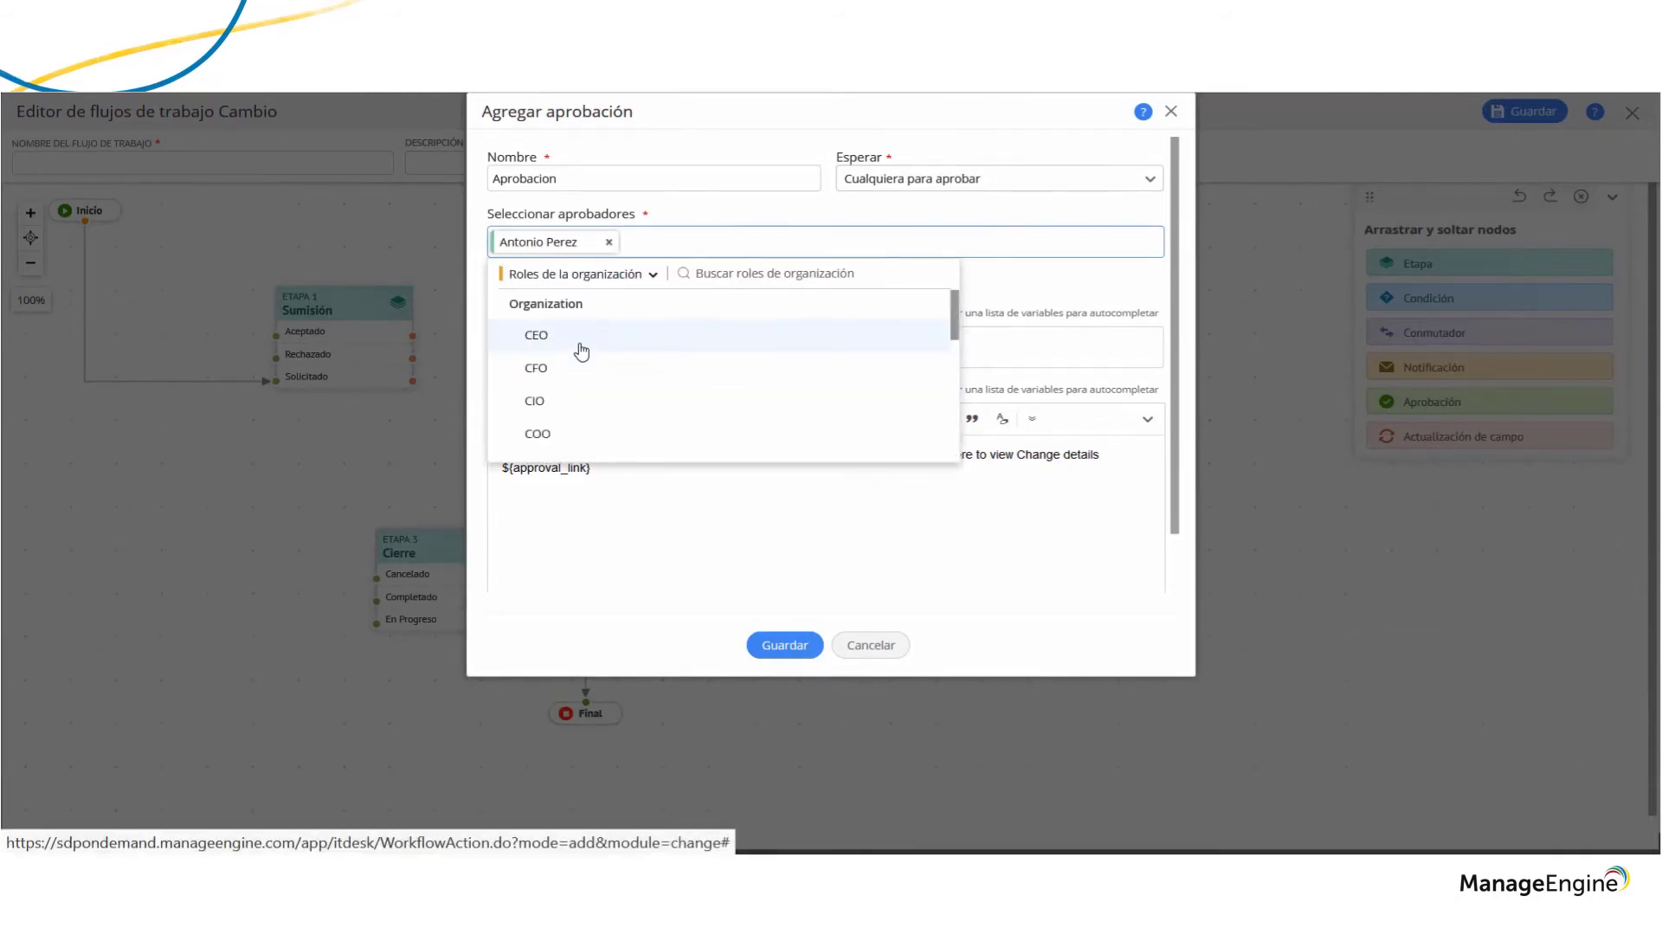
{"action": "left_click", "coordinate": [576, 338]}
{"action": "left_click", "coordinate": [802, 647]}
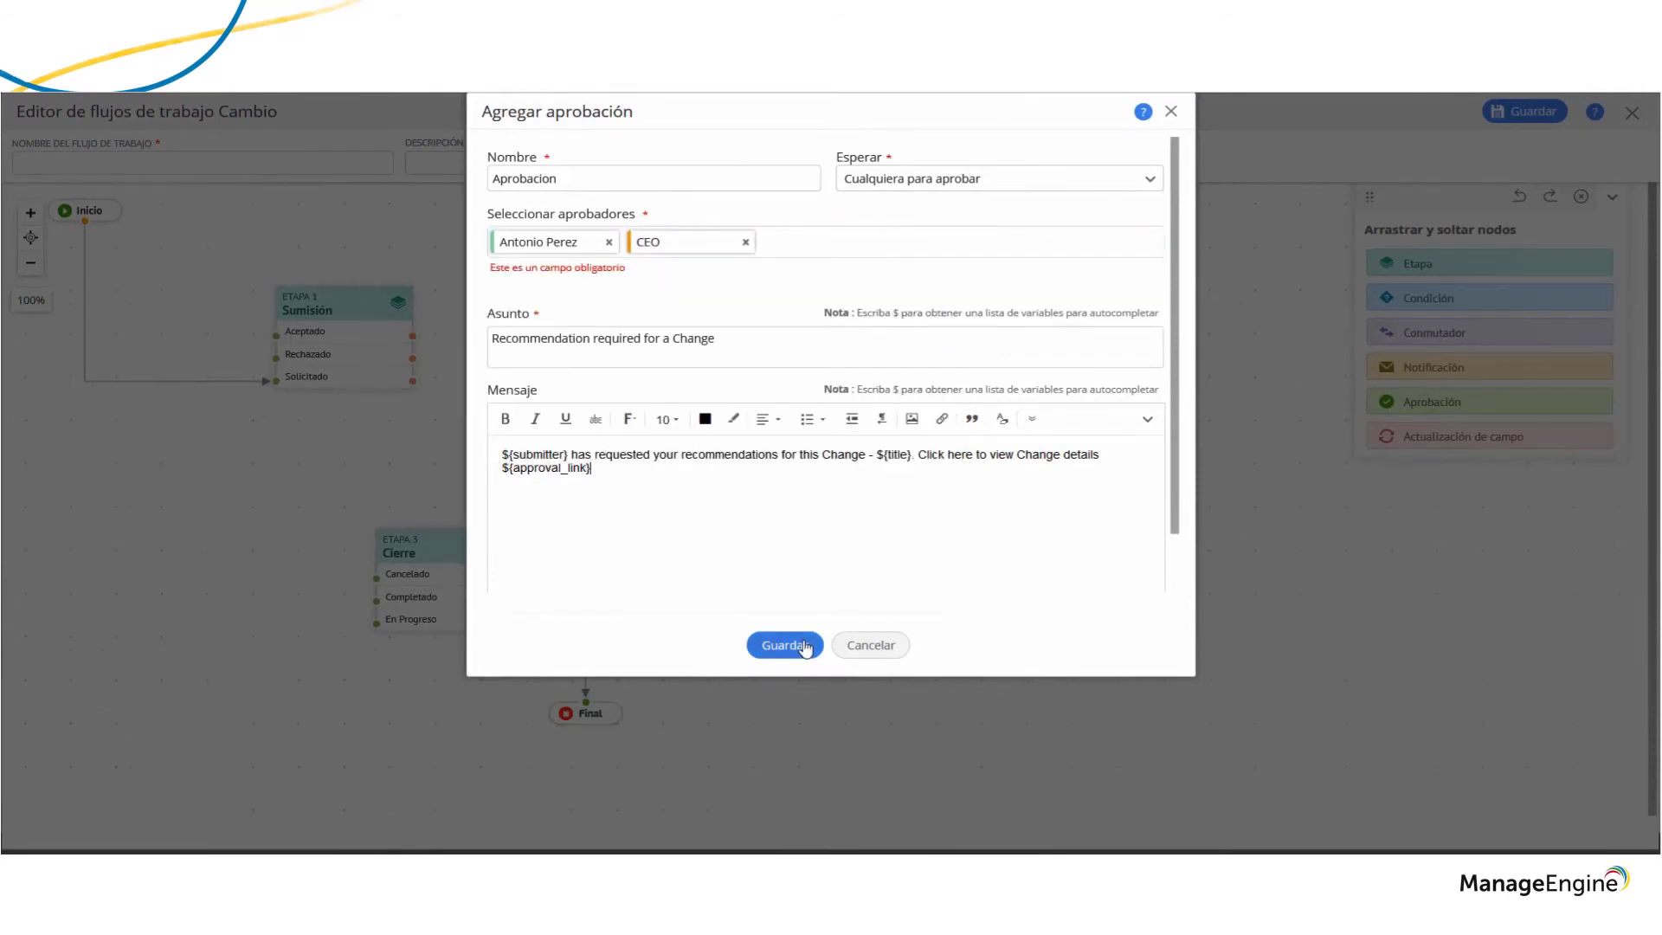
{"action": "left_click", "coordinate": [801, 646]}
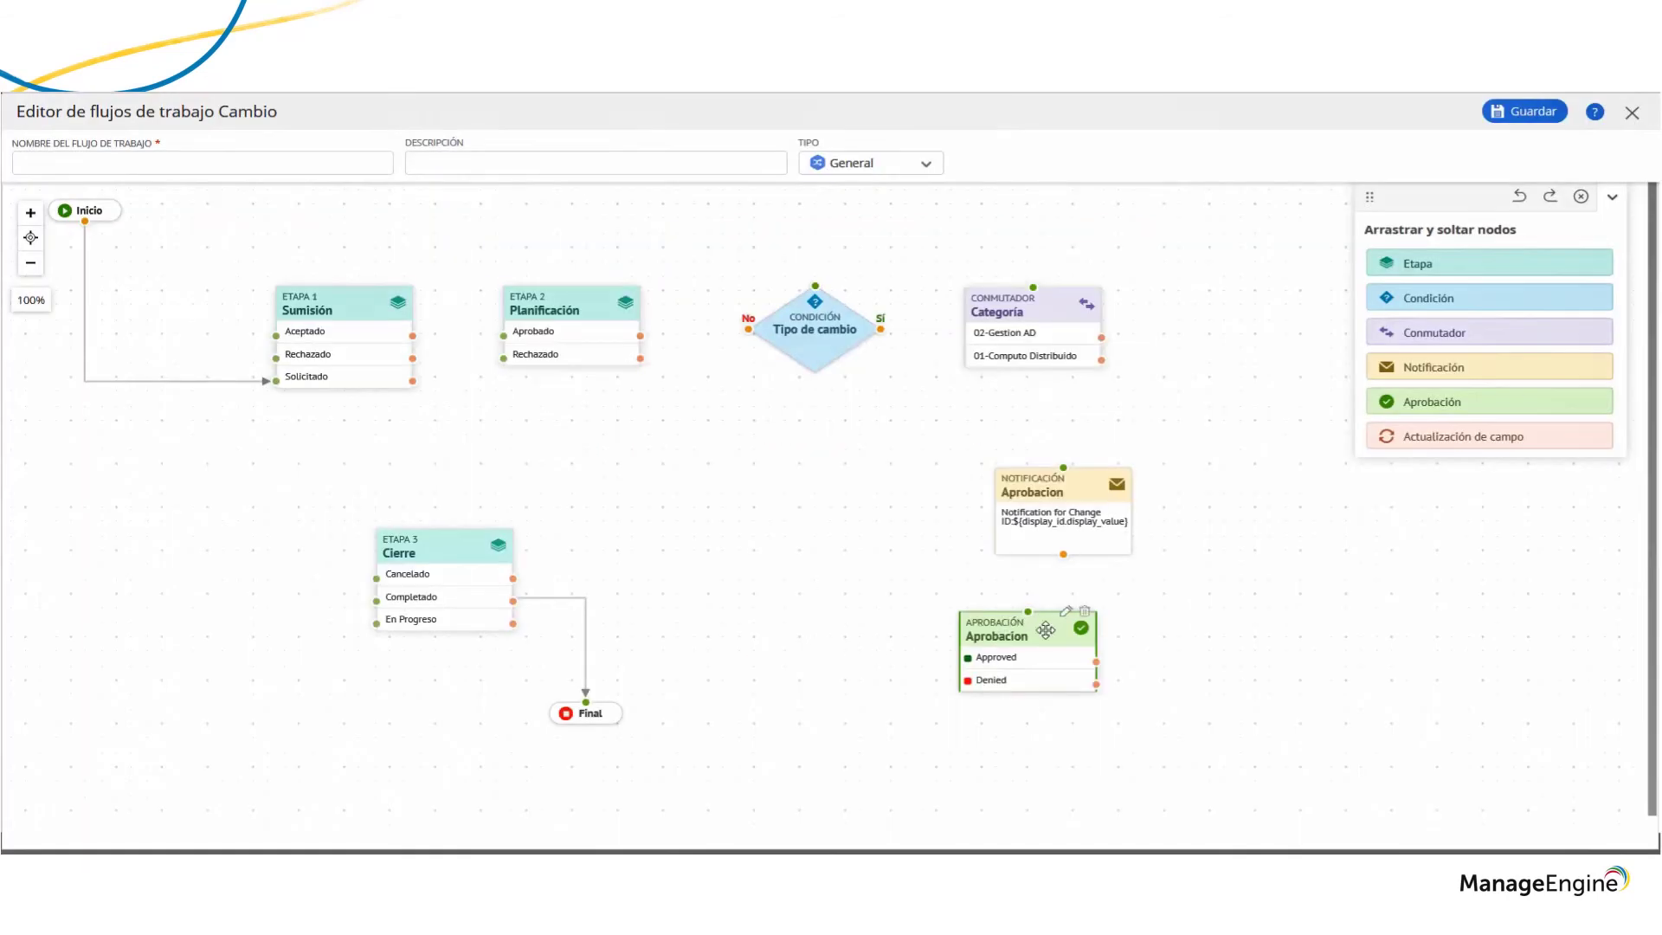
{"action": "left_click_drag", "start_coordinate": [1045, 629], "coordinate": [1109, 632]}
Examine the new field update form, with its name, description and field options, and close it without saving
{"action": "left_click_drag", "start_coordinate": [1444, 436], "coordinate": [1287, 613]}
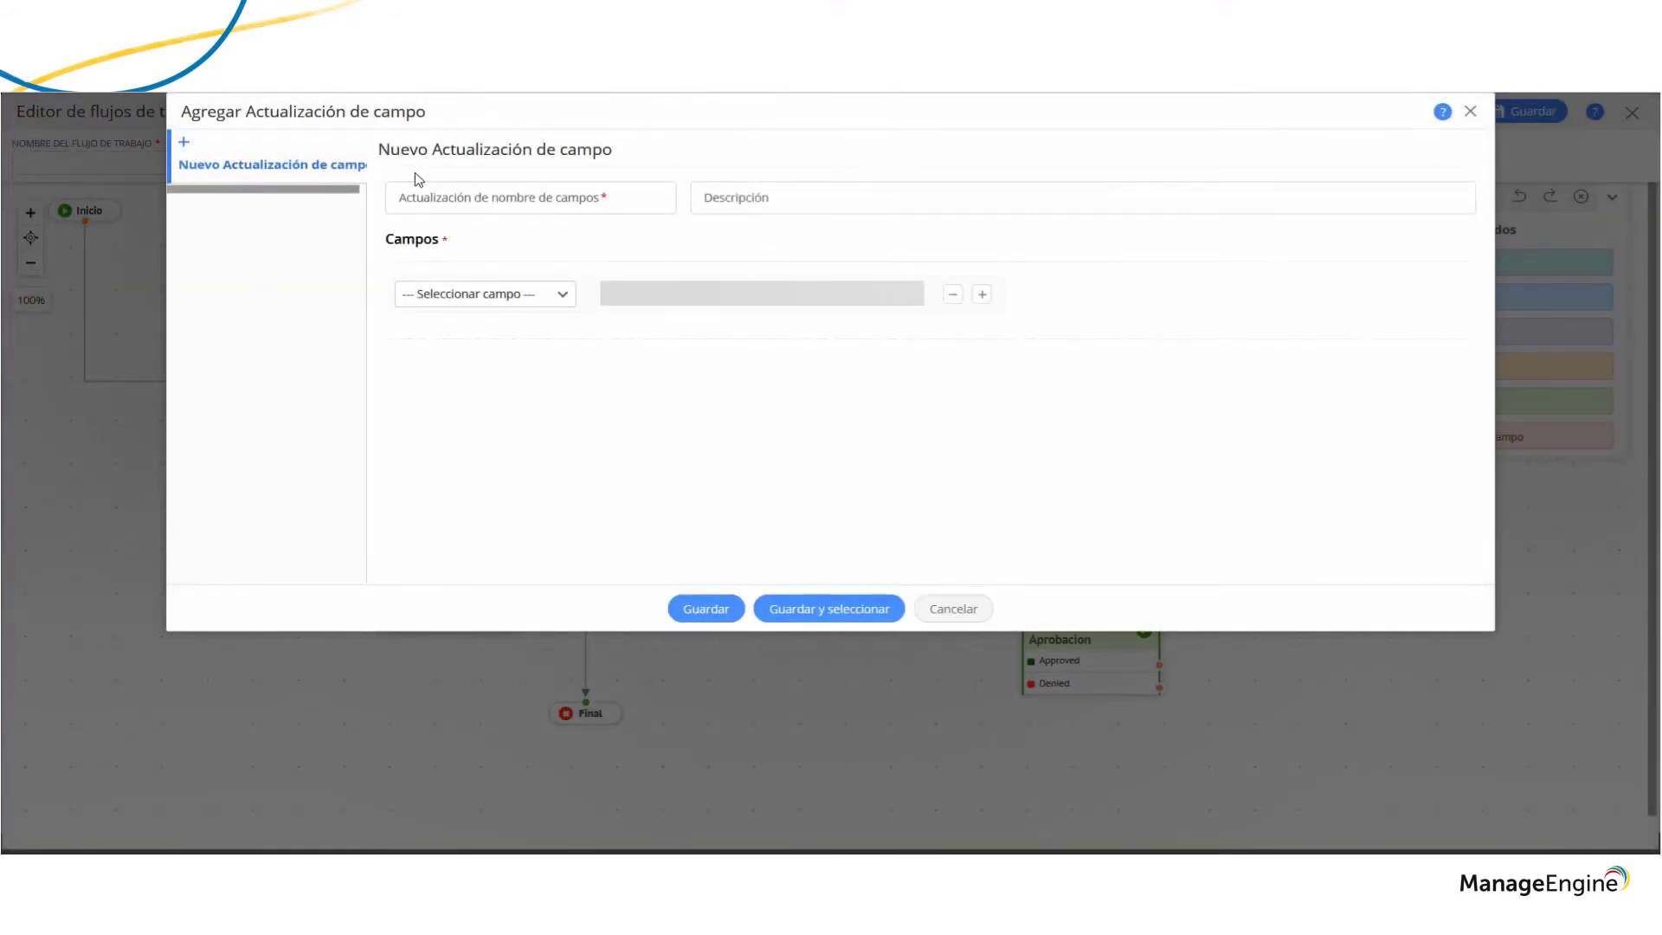
{"action": "left_click", "coordinate": [459, 189]}
{"action": "left_click", "coordinate": [972, 608]}
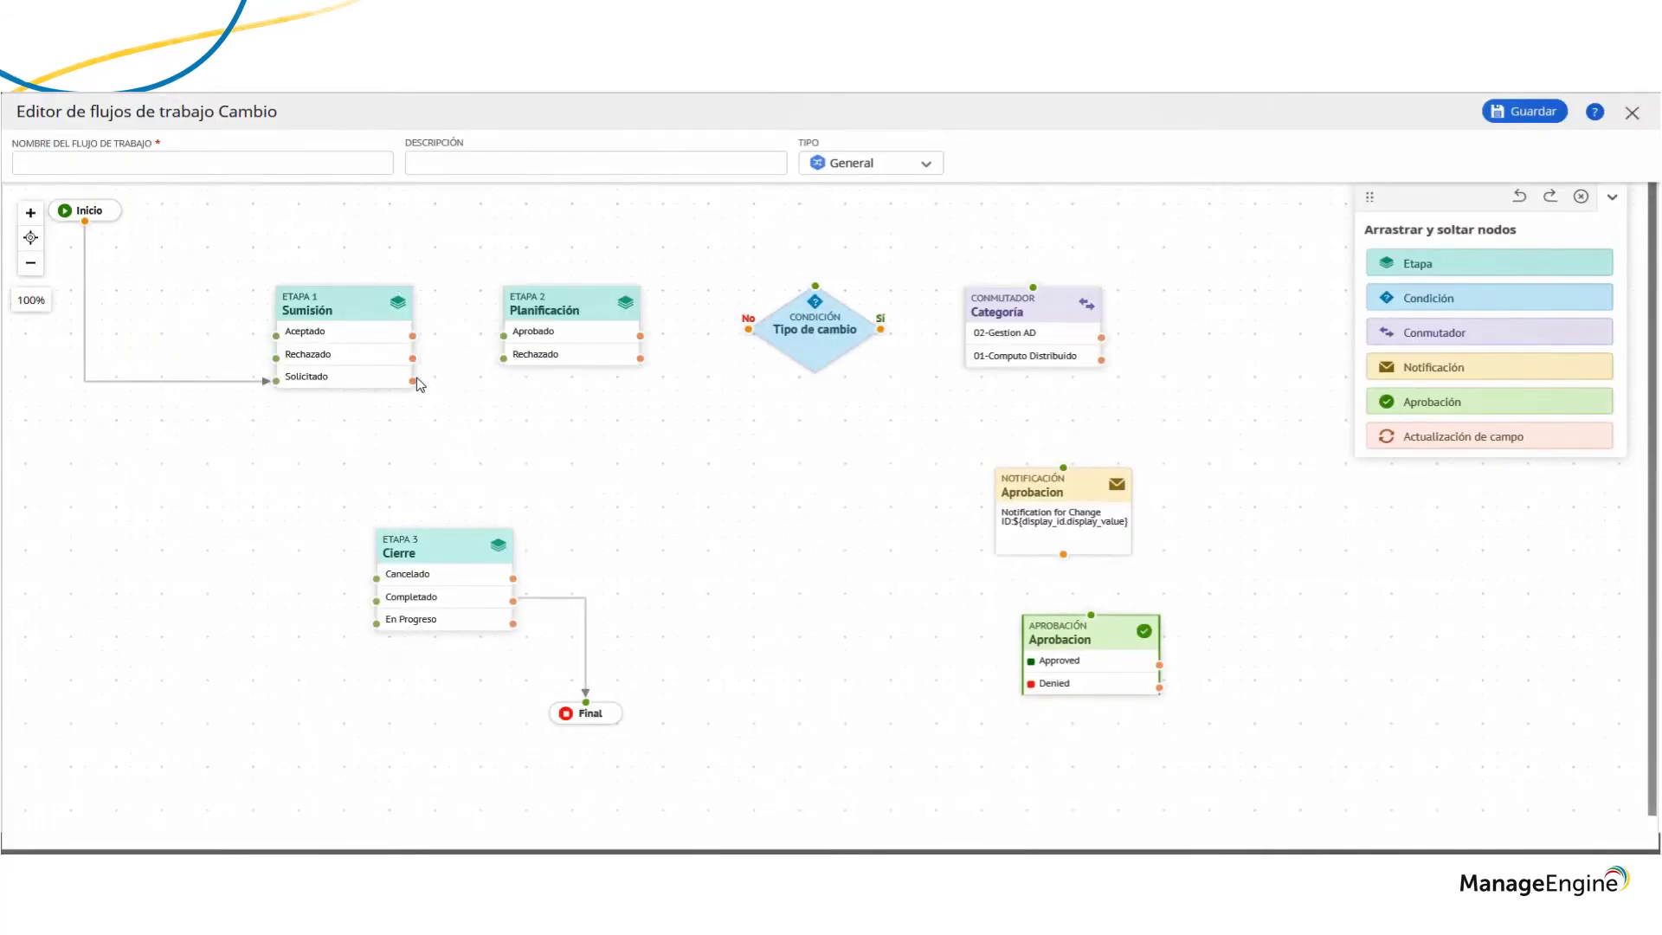
Connect Sumisión's Solicitado output to Planificación's Aprobado, Planificación's Aprobado to the Tipo de cambio condition, and its No branch to the Categoría switch
{"action": "left_click_drag", "start_coordinate": [415, 377], "coordinate": [504, 336]}
{"action": "mouse_move", "coordinate": [647, 332]}
{"action": "left_mouse_down"}
{"action": "mouse_move", "coordinate": [742, 268]}
{"action": "mouse_move", "coordinate": [805, 260]}
{"action": "mouse_move", "coordinate": [815, 283]}
{"action": "left_mouse_up"}
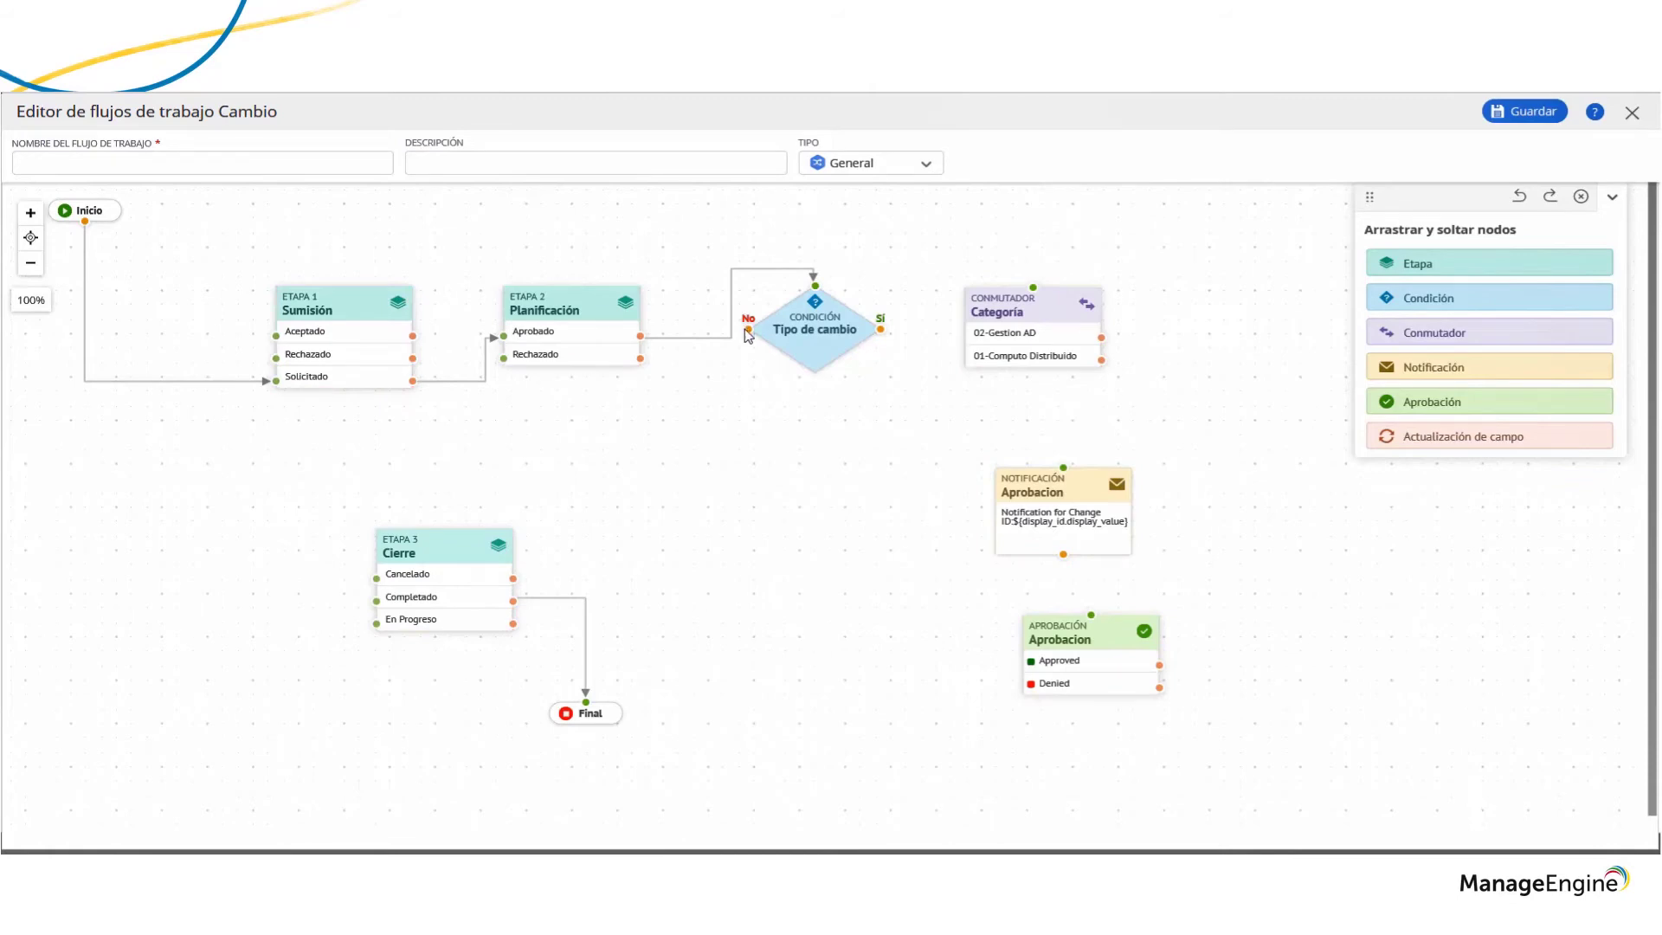
{"action": "left_click_drag", "start_coordinate": [748, 329], "coordinate": [1033, 287]}
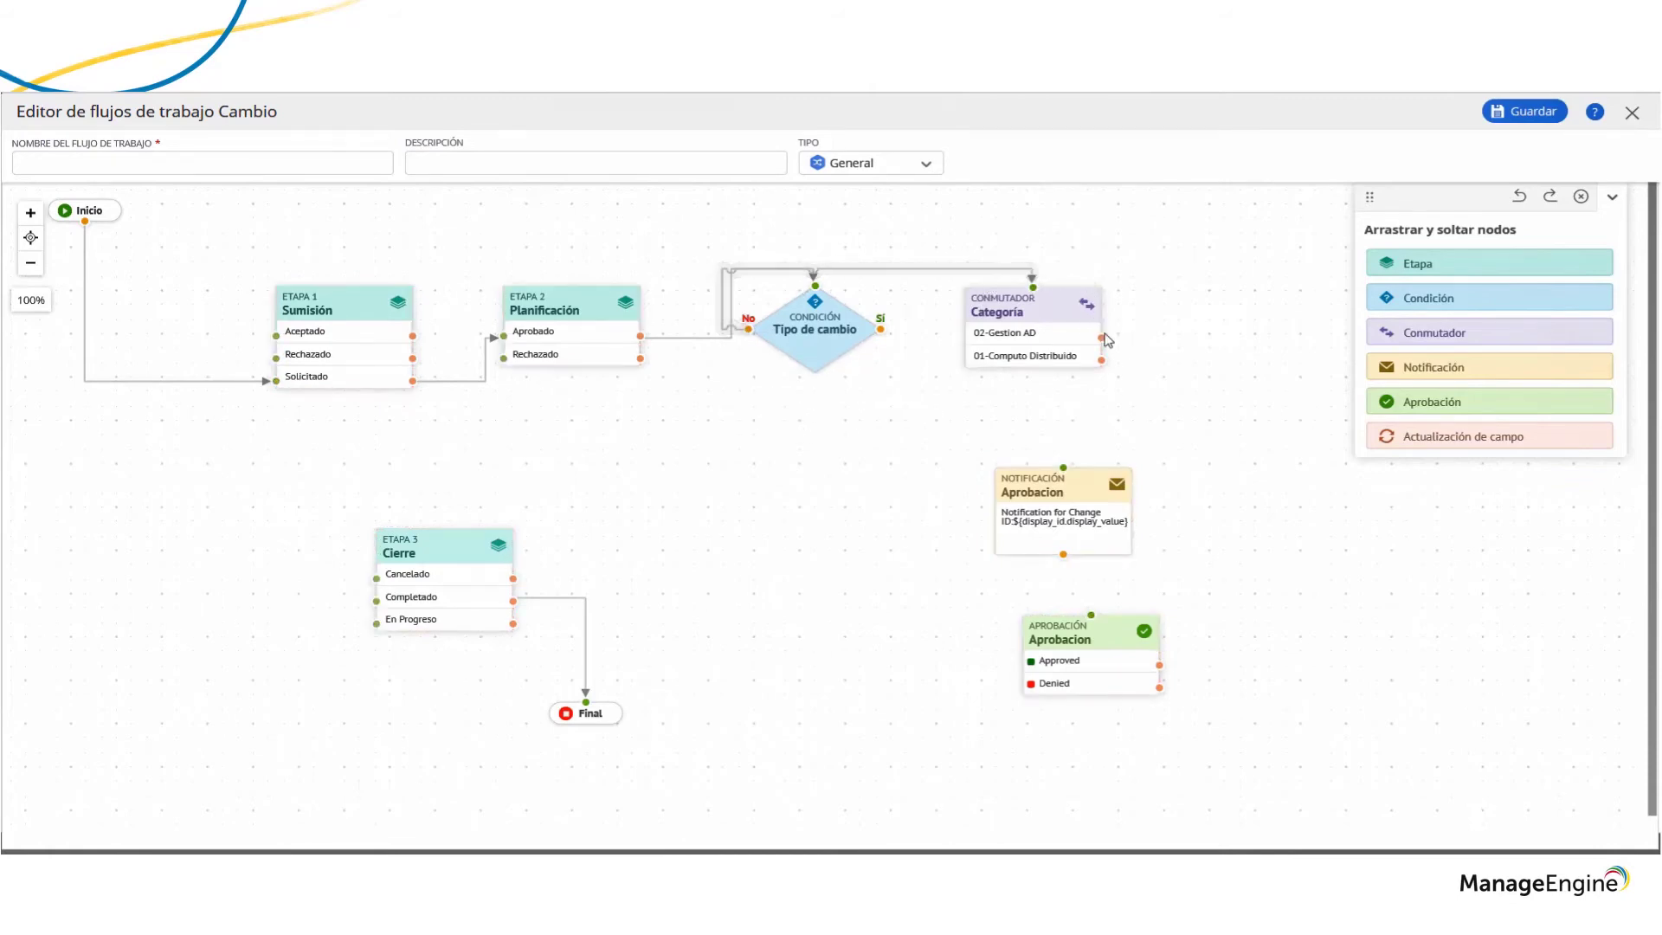
Connect the 02-Gestion AD output to the Aprobacion notification, the notification to the approval node, and the approval's Denied output to Cierre's Cancelado
{"action": "left_click_drag", "start_coordinate": [1162, 371], "coordinate": [1063, 468]}
{"action": "left_click_drag", "start_coordinate": [1063, 554], "coordinate": [1091, 615]}
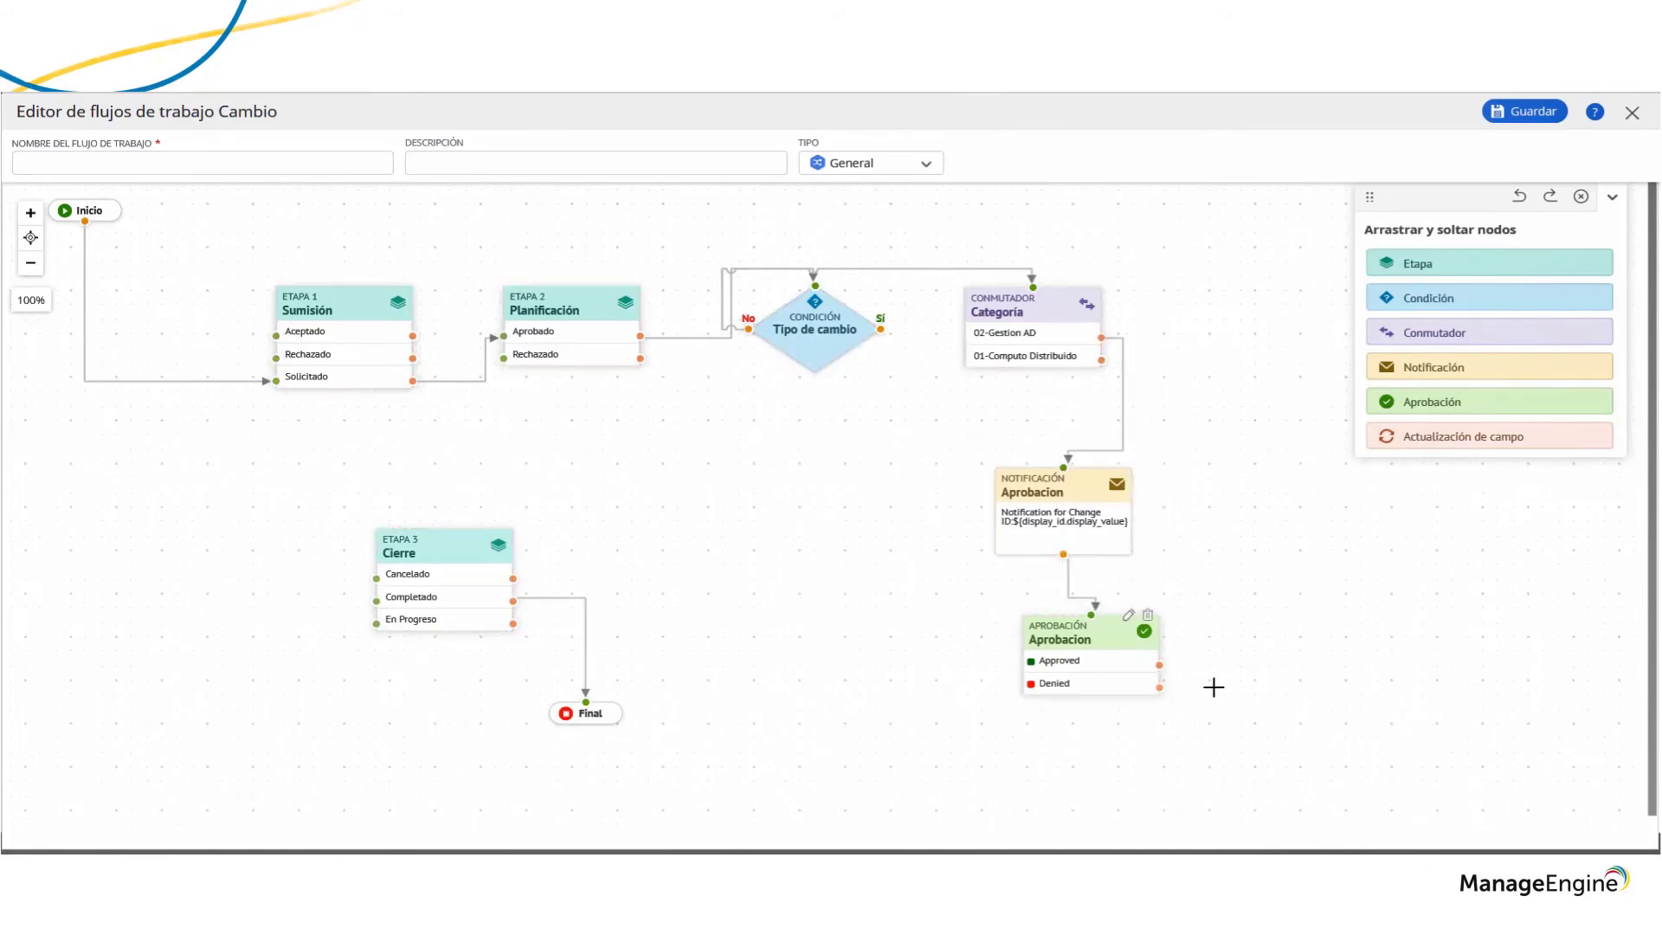
{"action": "left_click_drag", "start_coordinate": [1159, 687], "coordinate": [376, 580]}
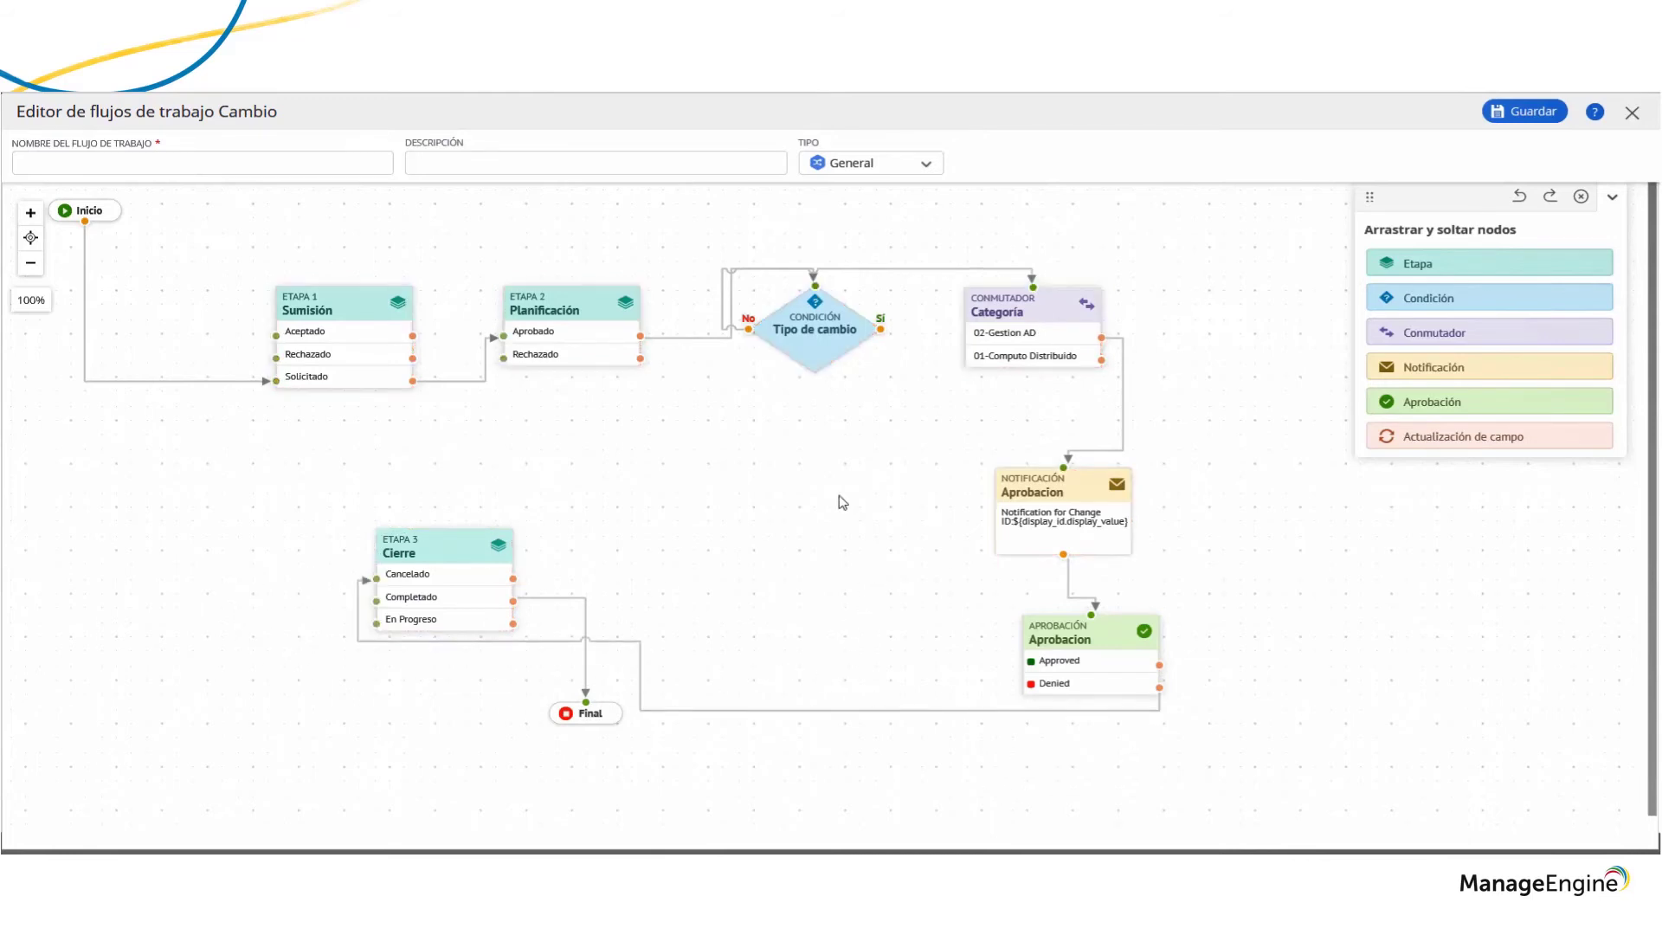
Name the workflow Demo, leave its type as General, and collapse the node palette
{"action": "left_click", "coordinate": [183, 160]}
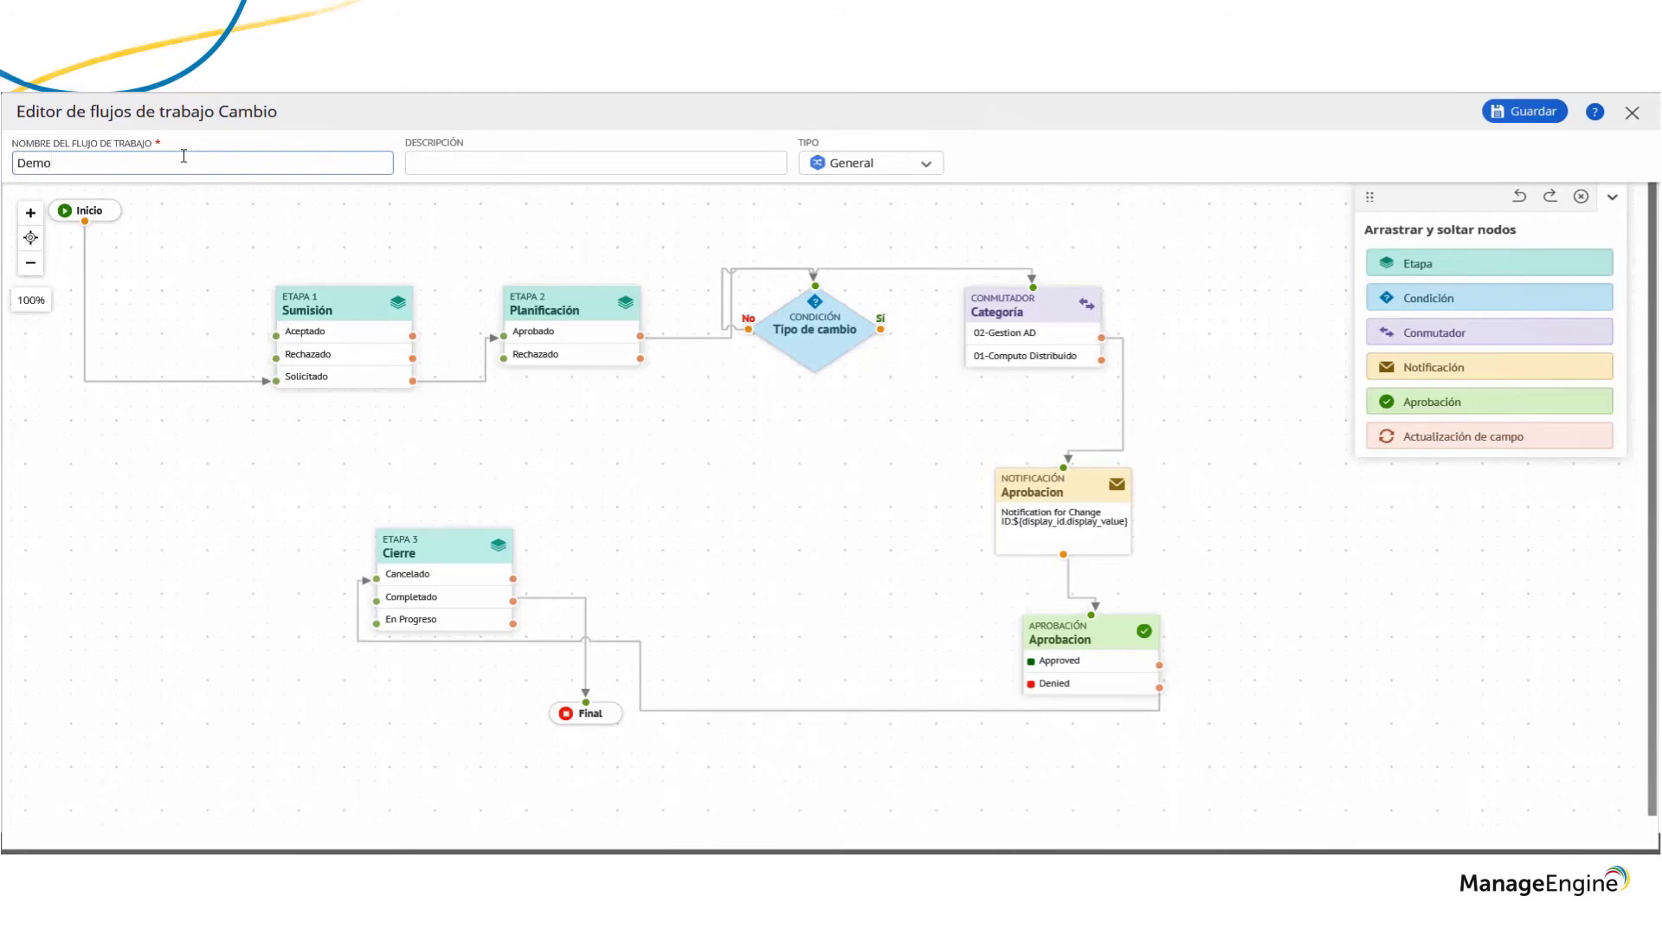
{"action": "left_click", "coordinate": [853, 167]}
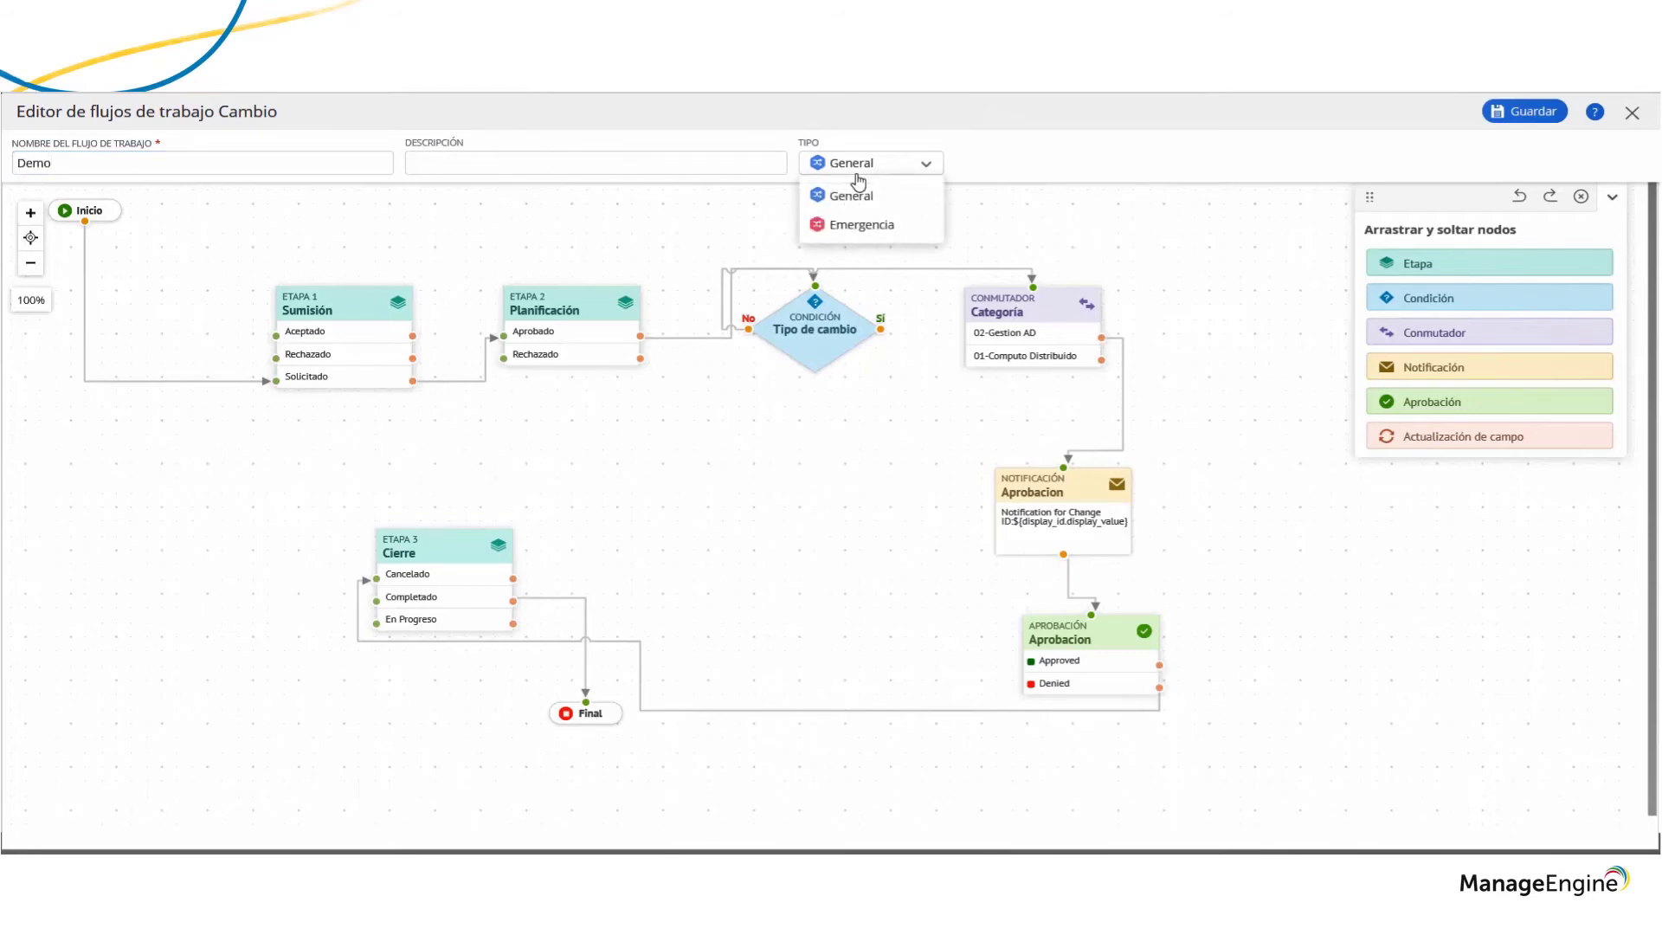
{"action": "left_click", "coordinate": [1613, 197]}
Review the workflow's stage and status visibility options without applying any change, and save the Demo workflow
{"action": "left_click", "coordinate": [1616, 156]}
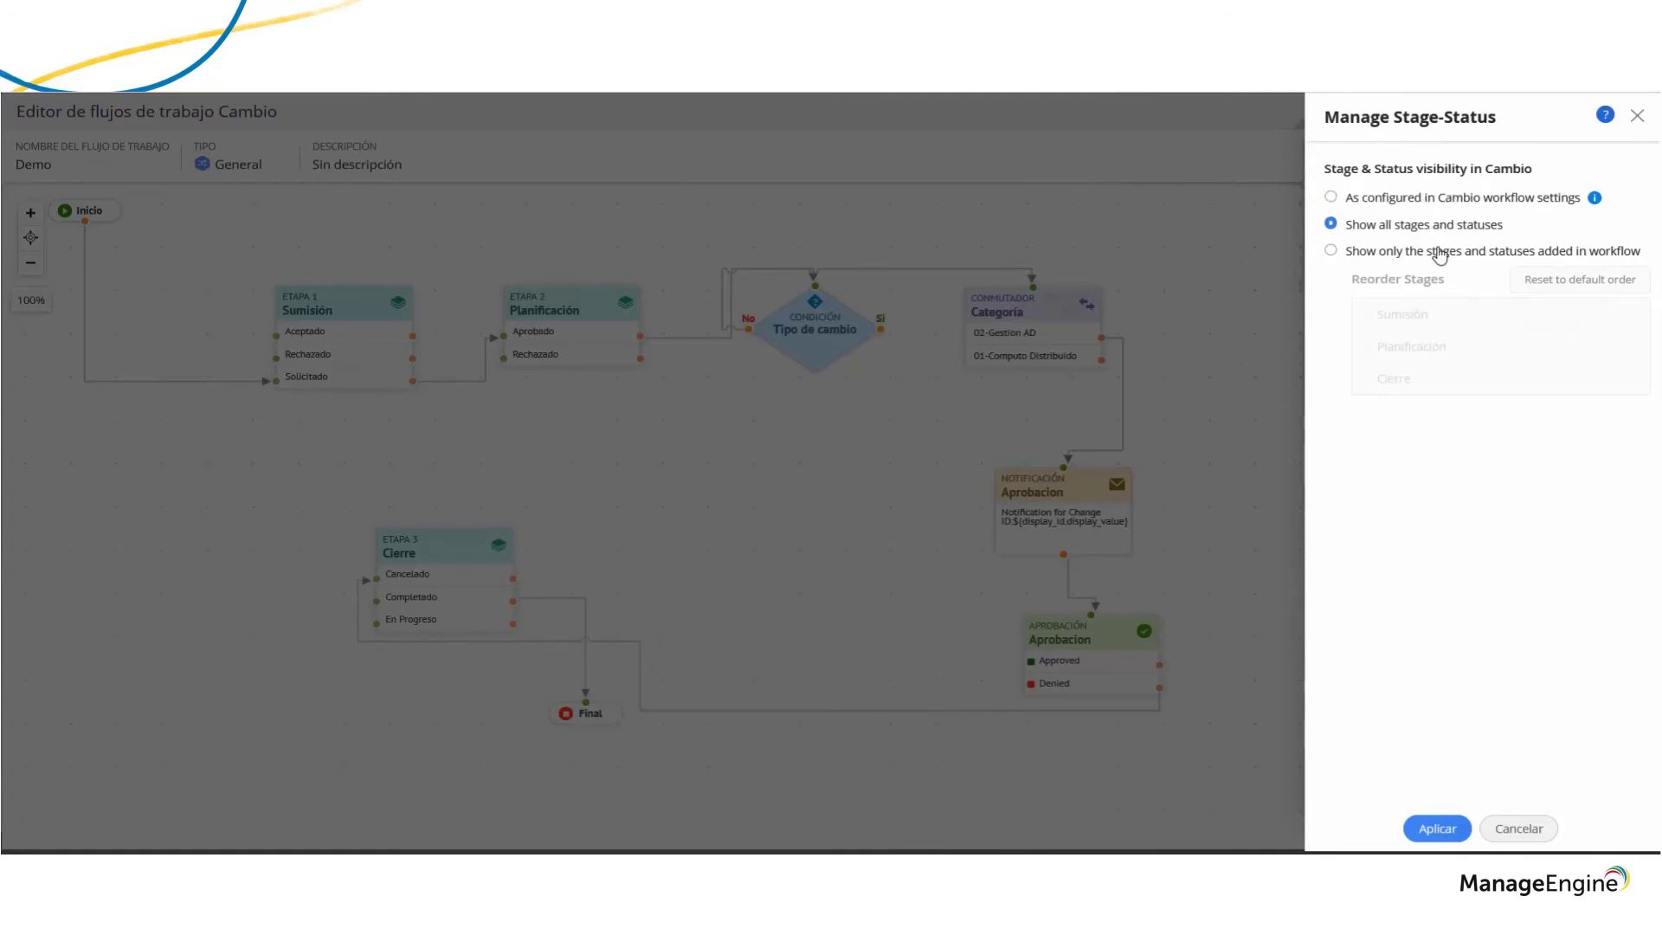
{"action": "left_click", "coordinate": [1438, 252]}
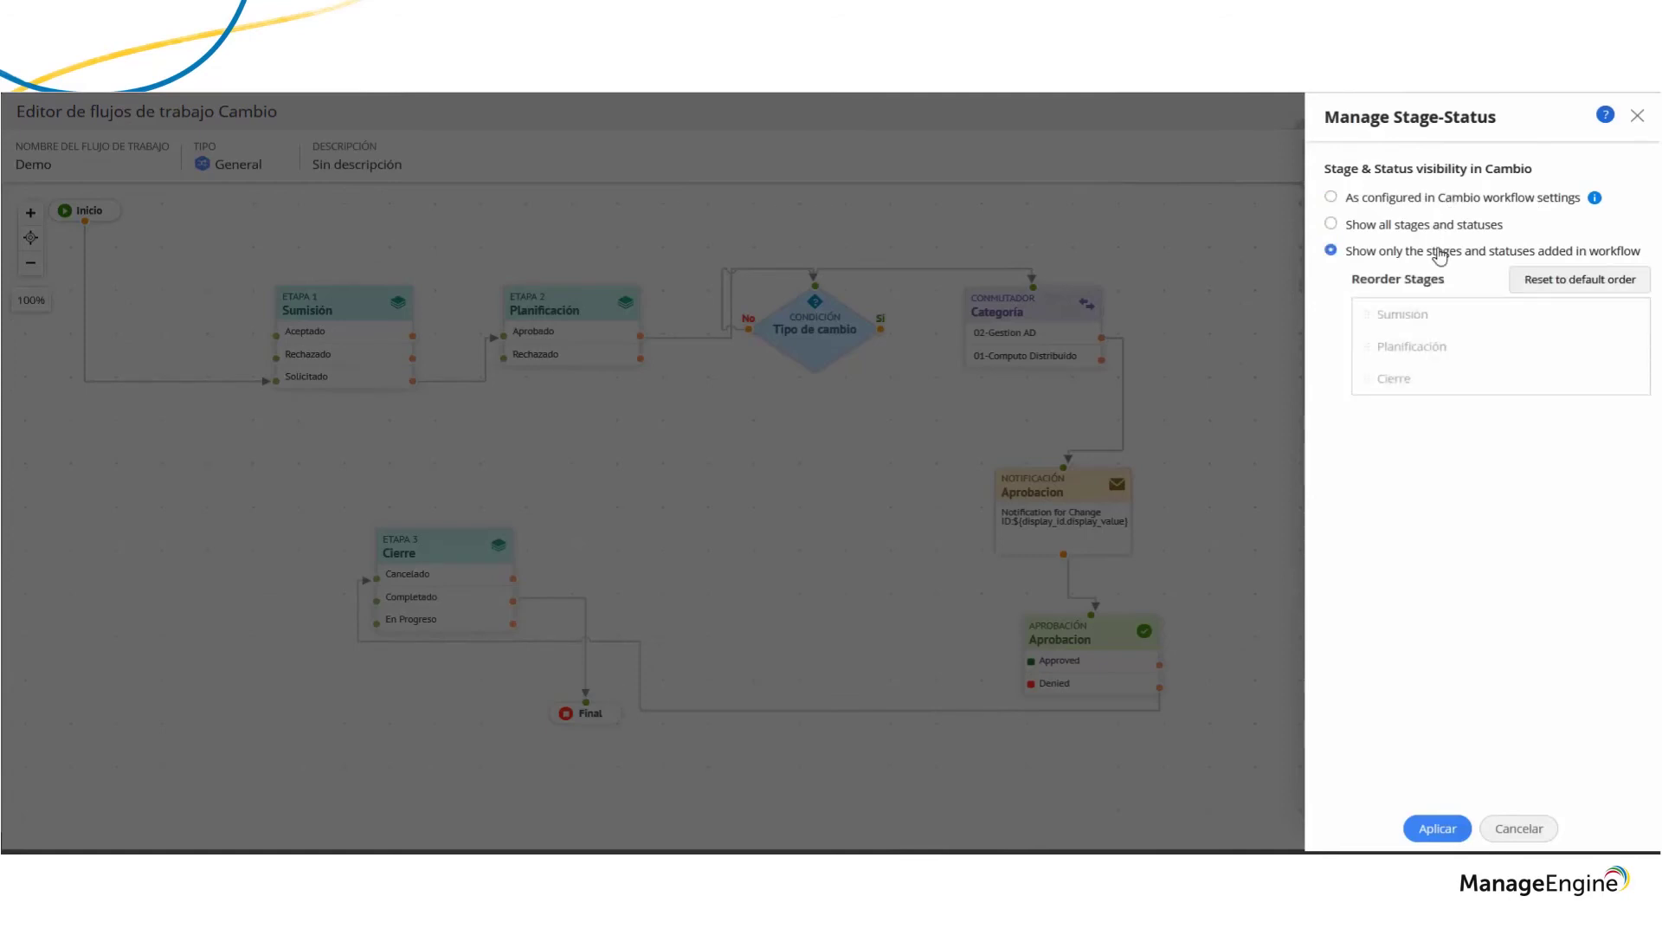
{"action": "left_click", "coordinate": [1442, 200]}
{"action": "left_click", "coordinate": [1637, 116]}
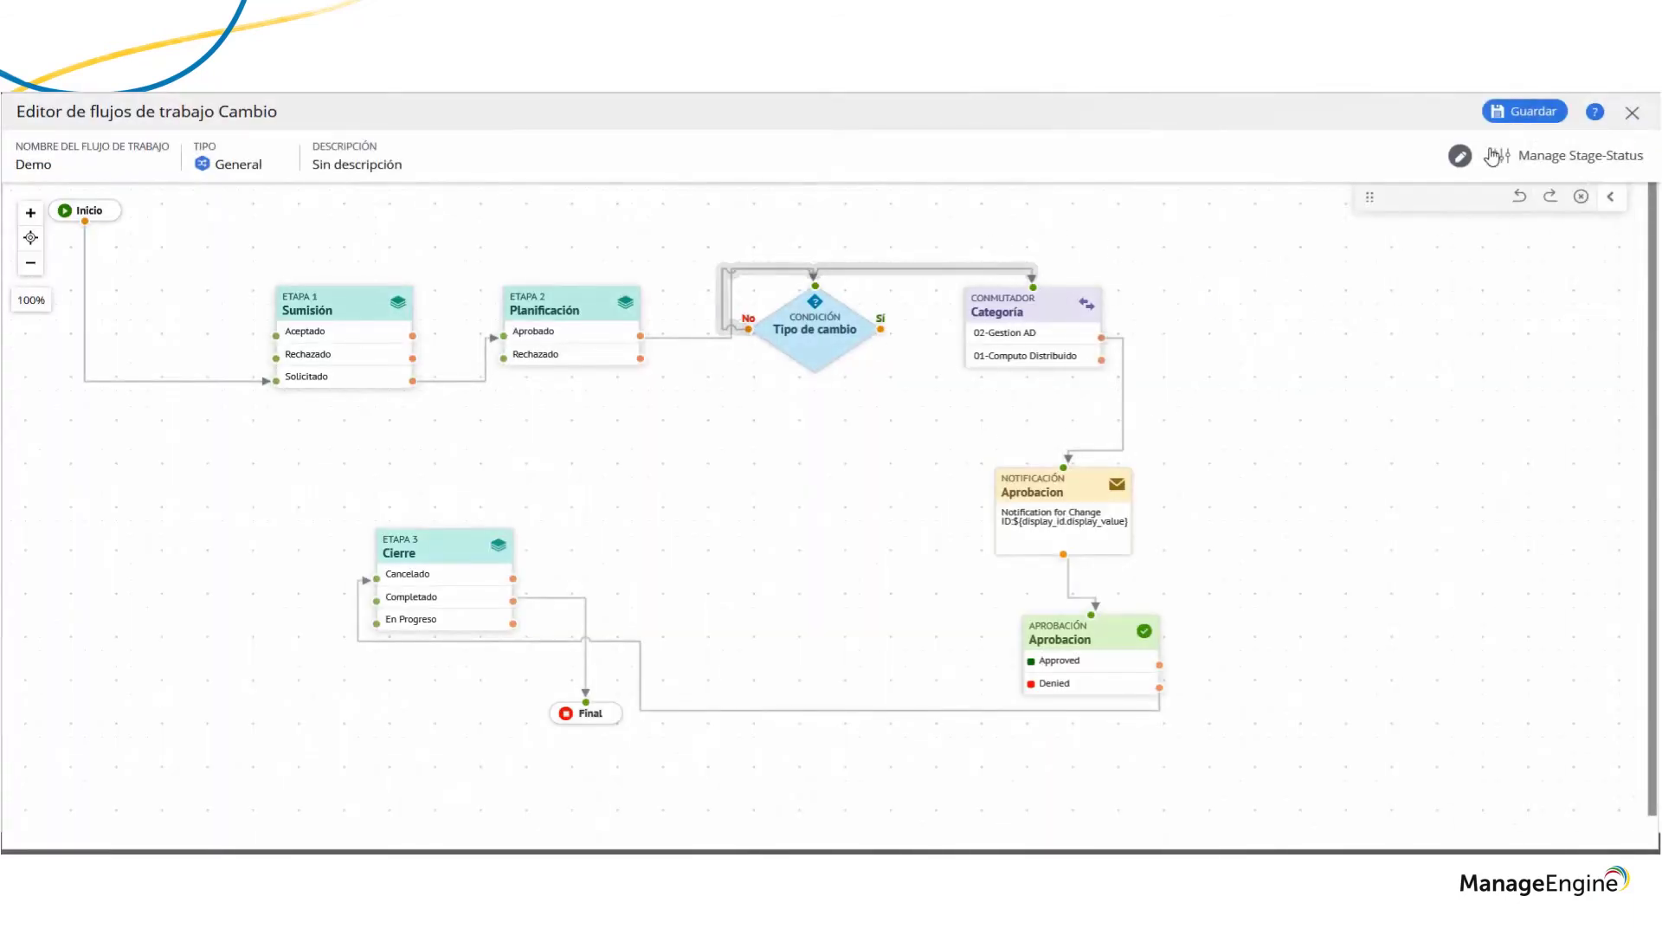
{"action": "left_click", "coordinate": [1520, 112]}
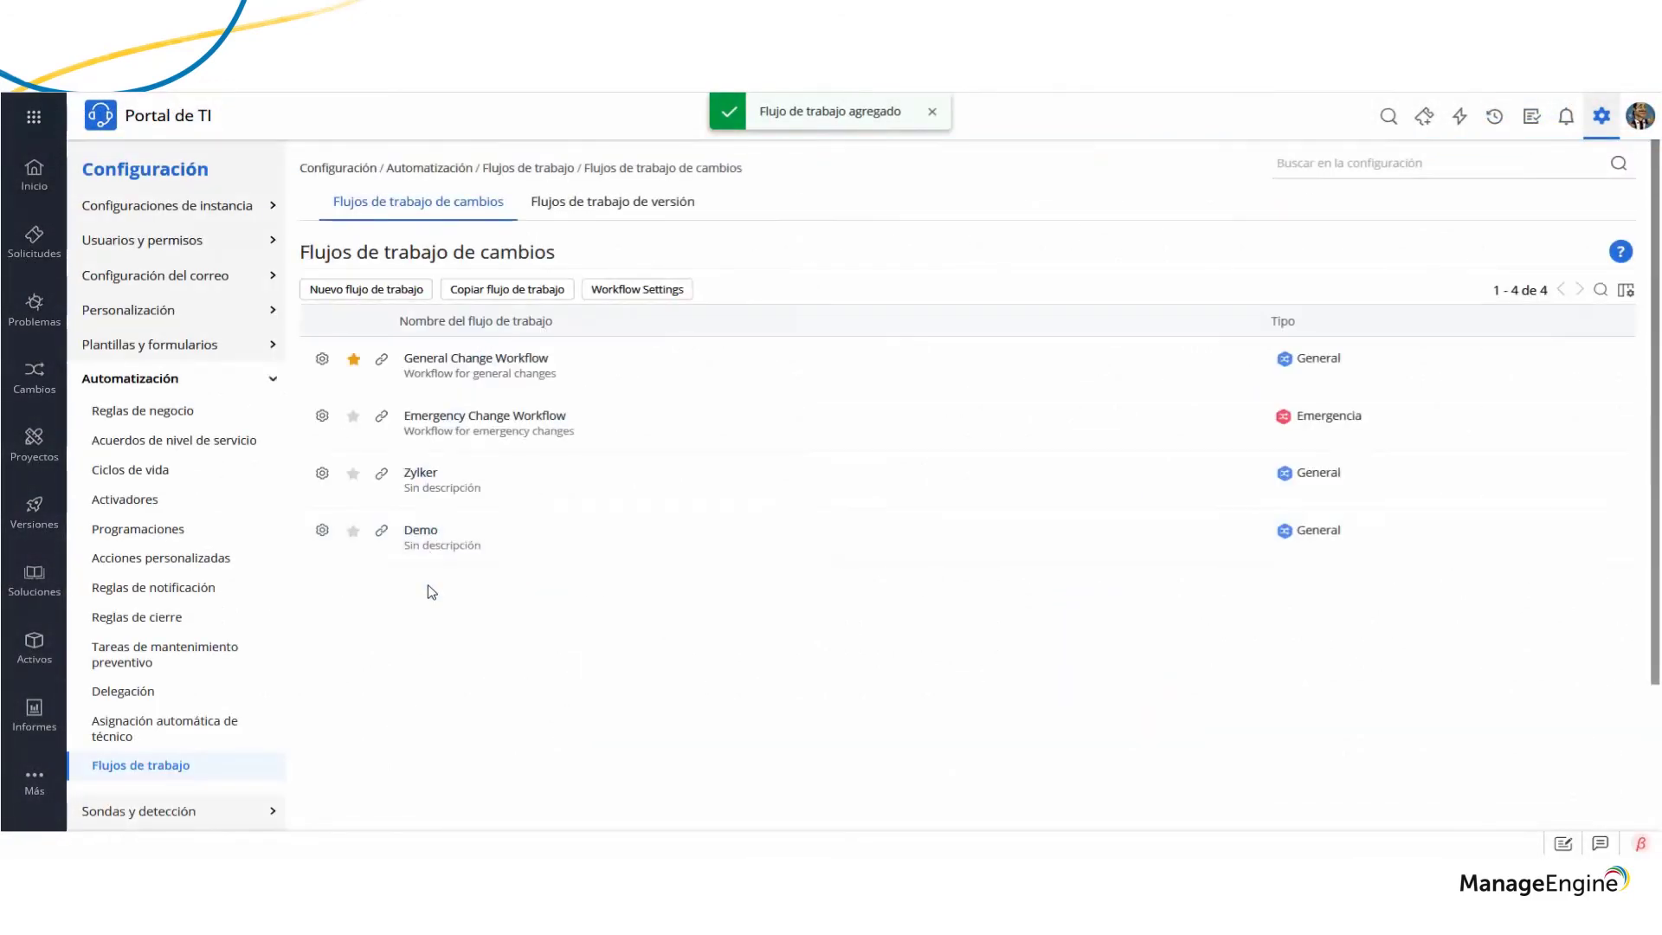
Open the existing Zylker change workflow and examine how its stages, switch and notification are connected
{"action": "left_click", "coordinate": [421, 474]}
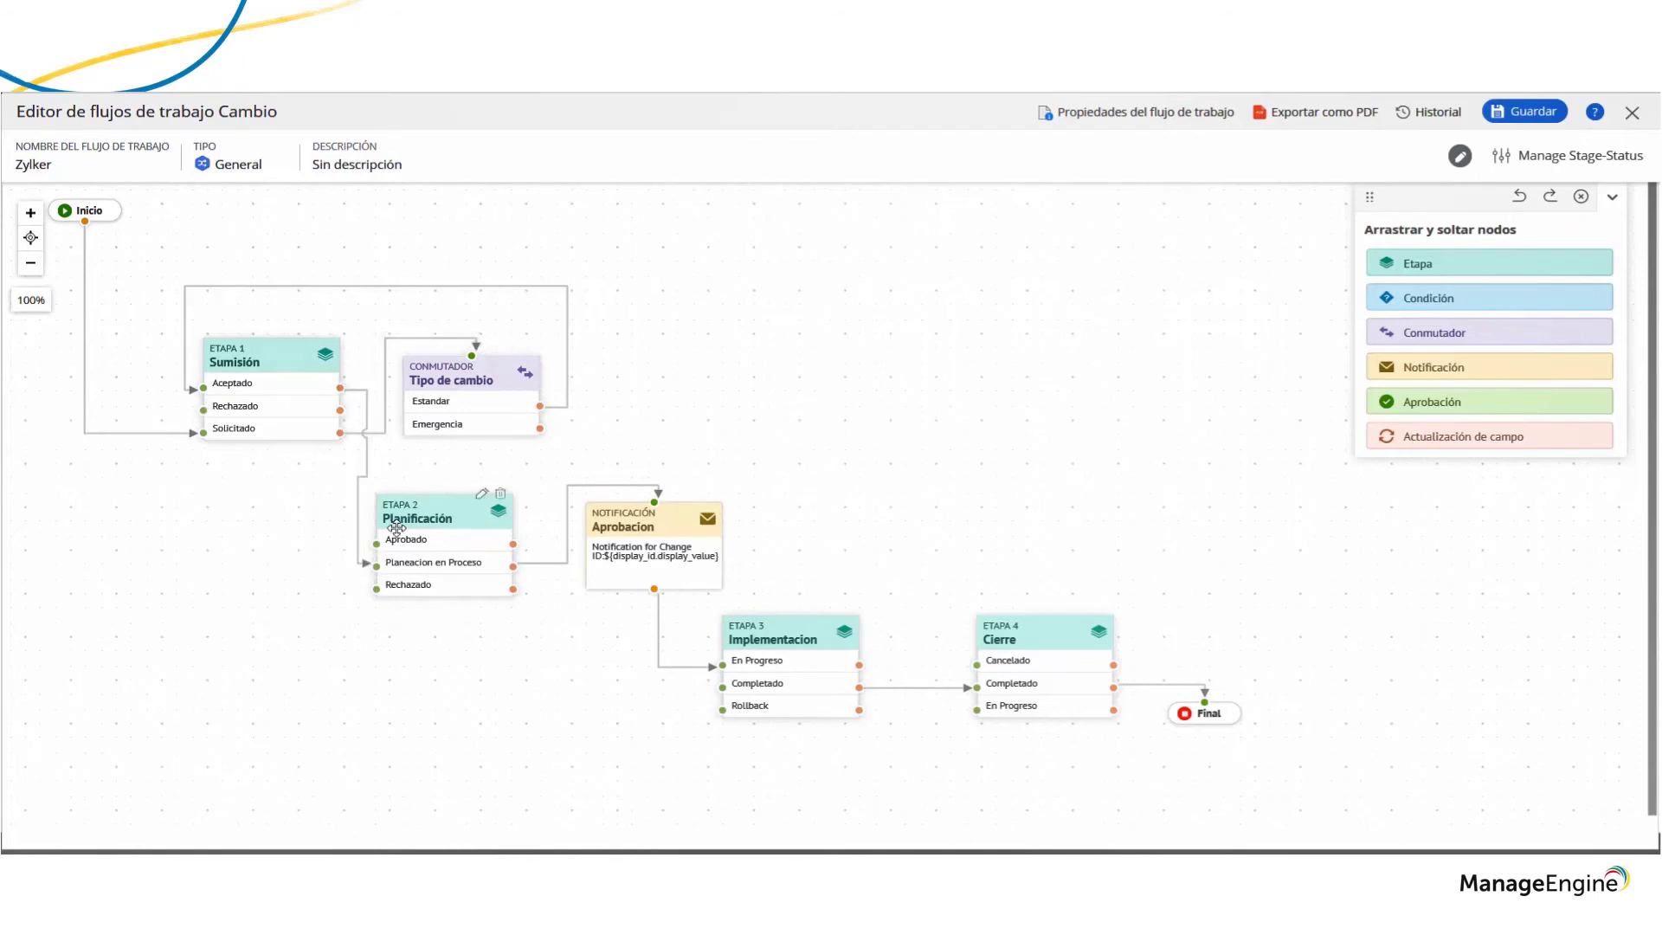
{"action": "mouse_move", "coordinate": [528, 566]}
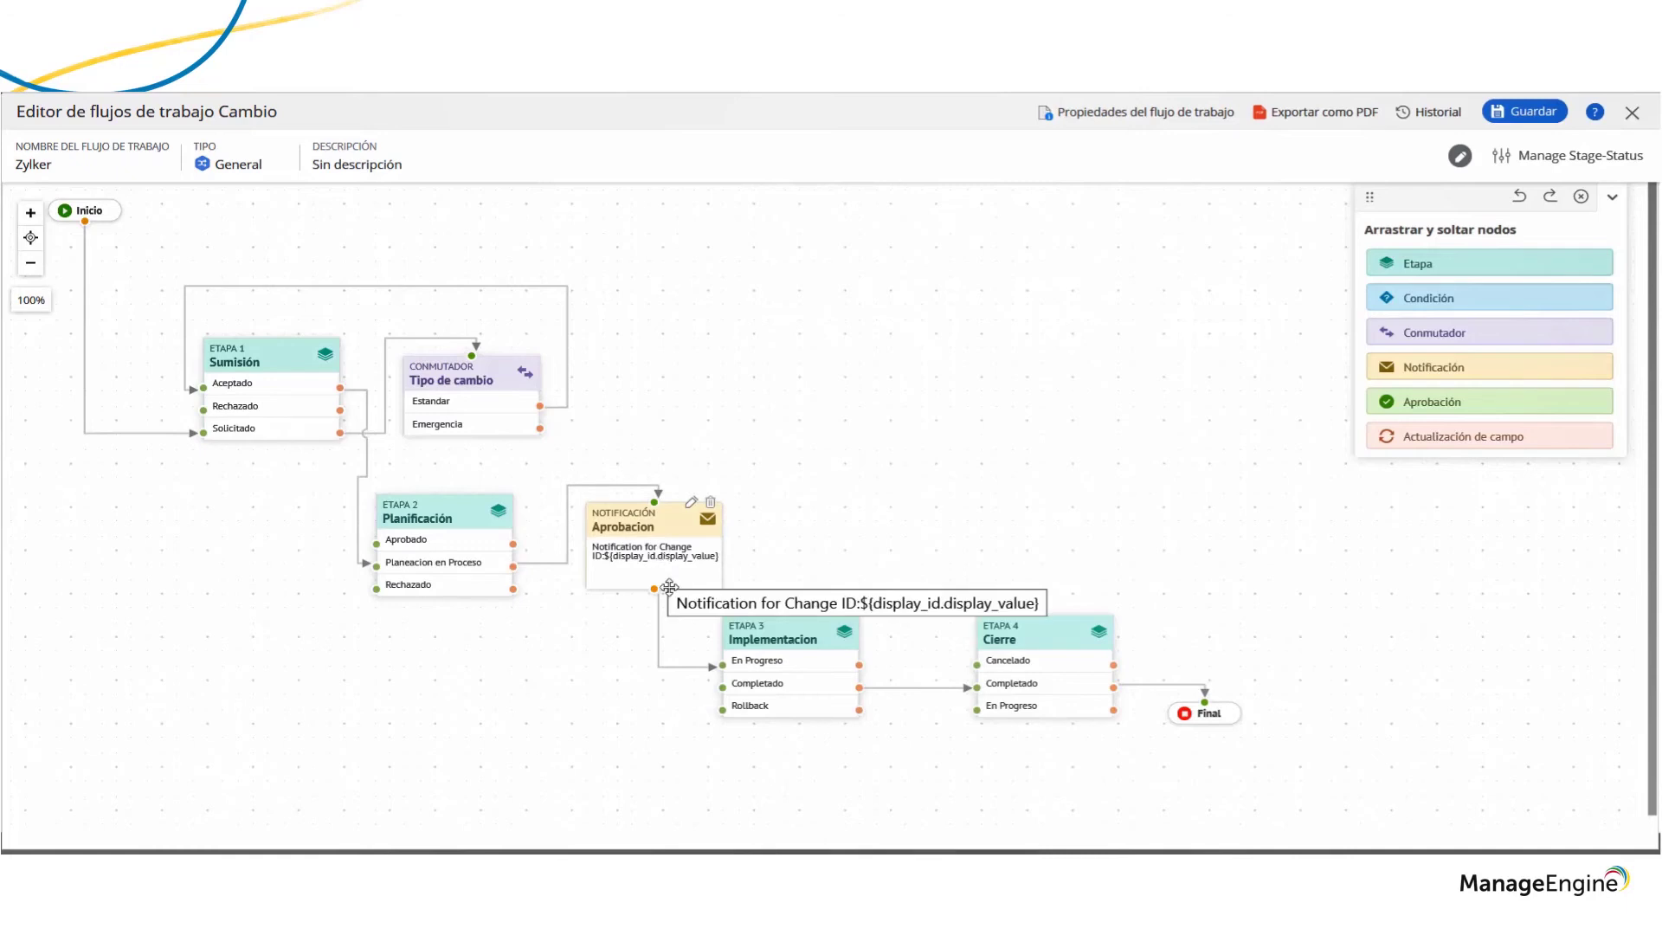
{"action": "mouse_move", "coordinate": [650, 662]}
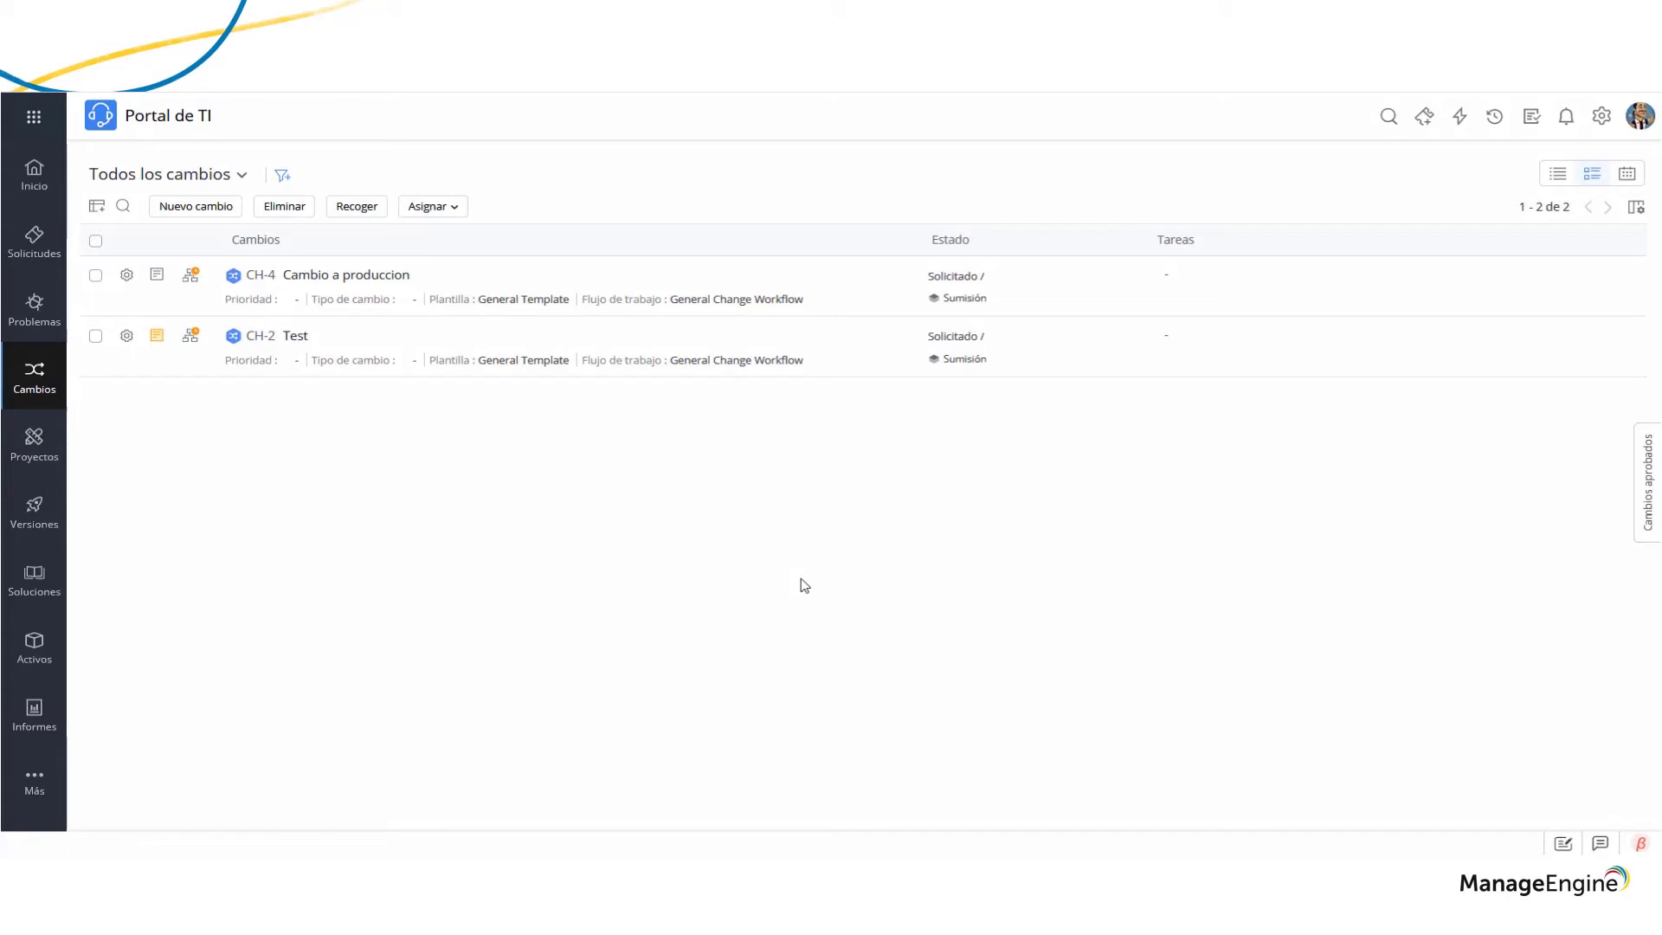
Create a new change from the Zylker Demo template, keeping its prefilled values, and submit it
{"action": "left_click", "coordinate": [195, 206]}
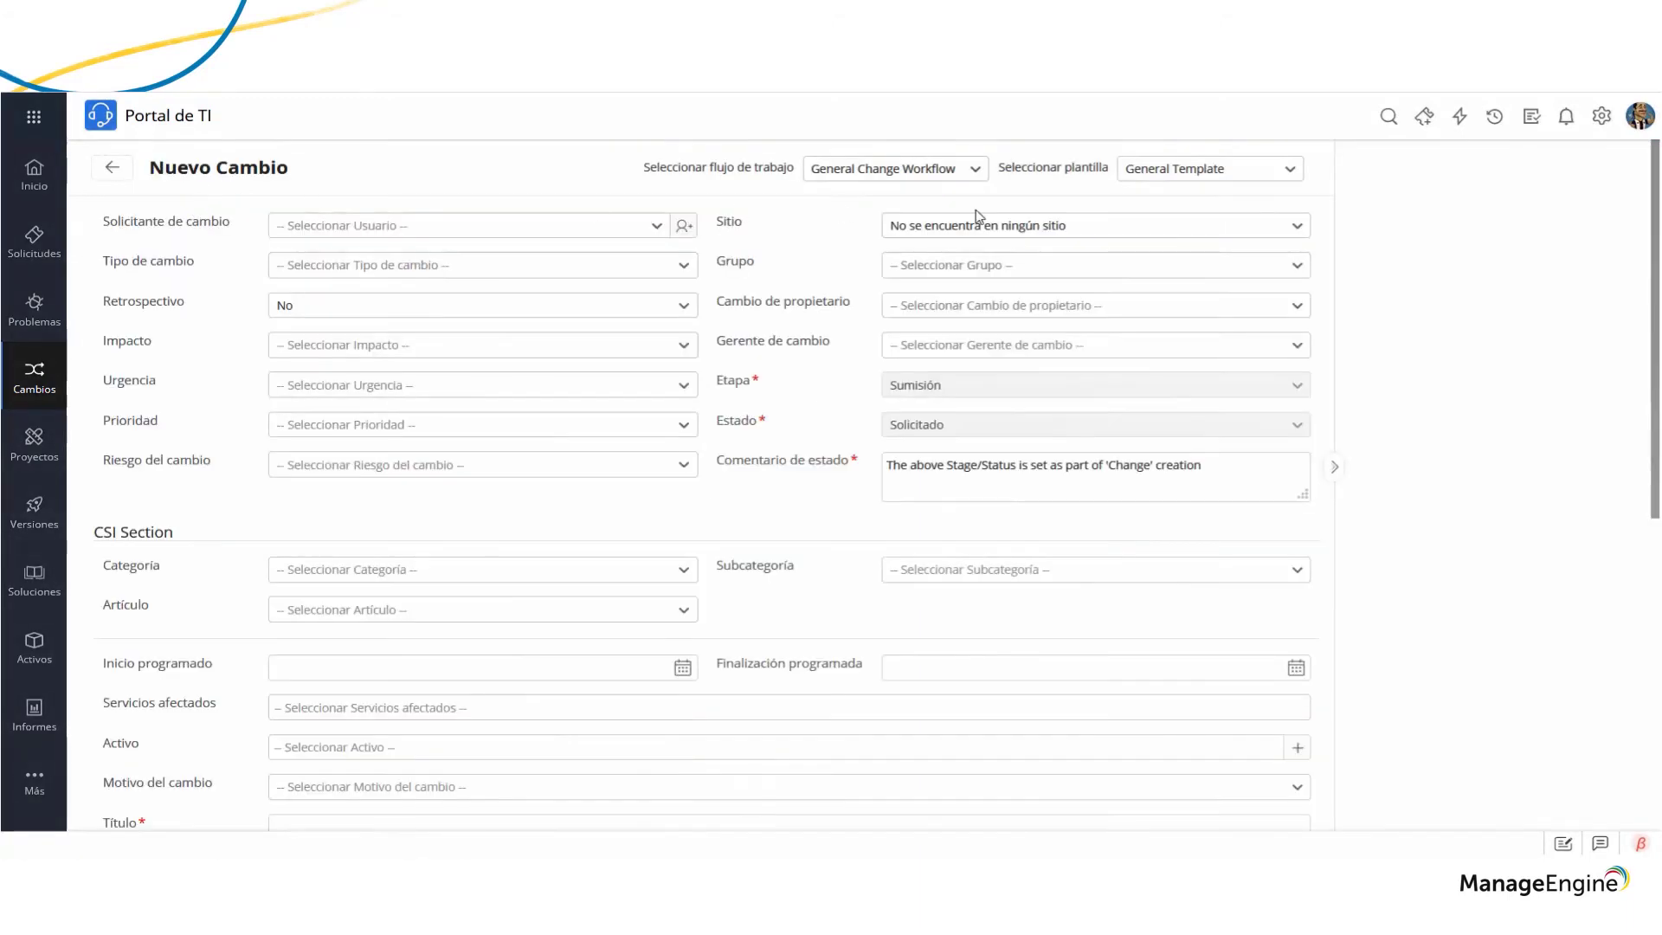
{"action": "left_click", "coordinate": [1242, 170]}
{"action": "left_click", "coordinate": [1228, 297]}
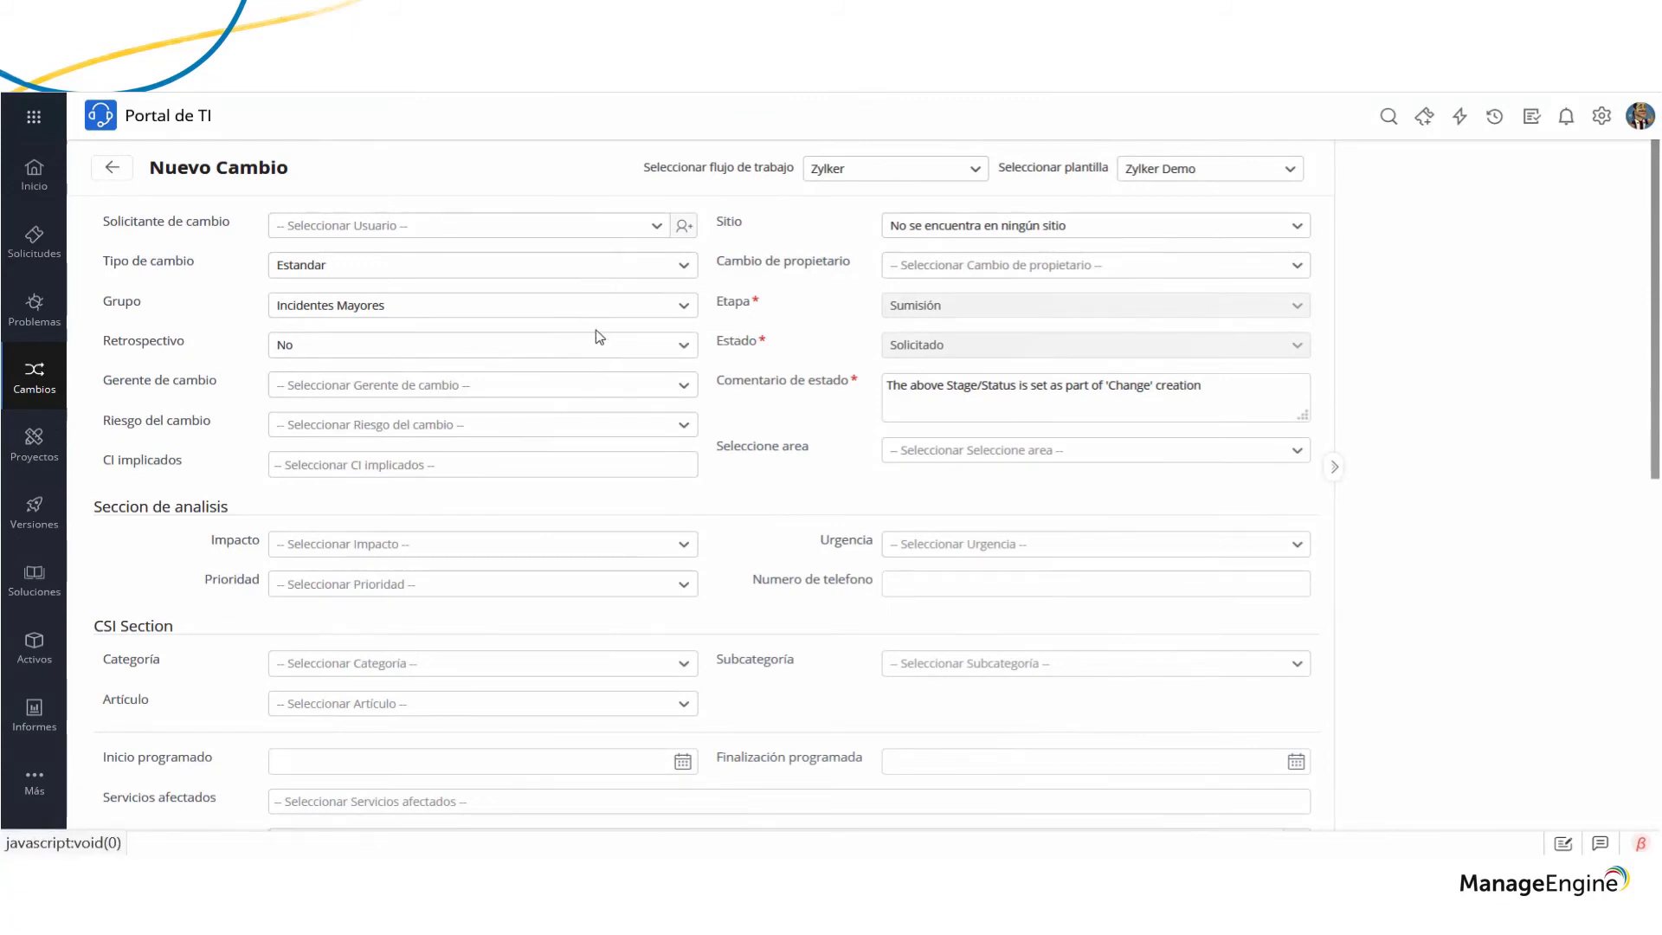
{"action": "scroll", "coordinate": [684, 406], "scroll_direction": "down", "scroll_amount": 6}
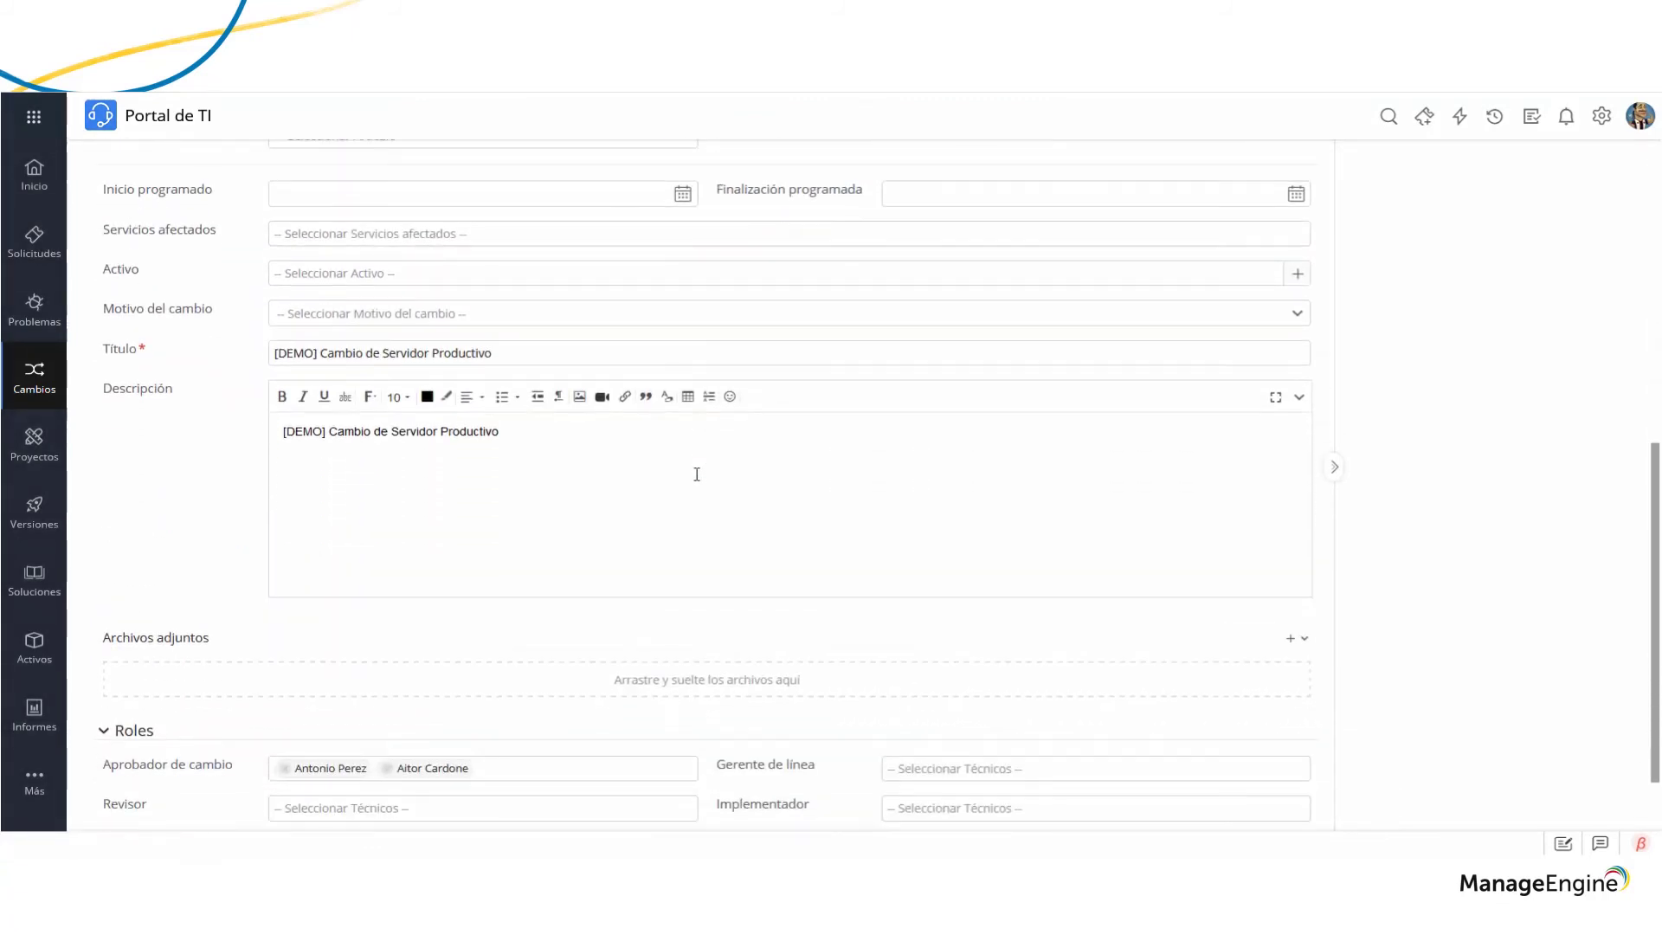
{"action": "scroll", "coordinate": [697, 475], "scroll_direction": "down", "scroll_amount": 1}
{"action": "left_click", "coordinate": [669, 801]}
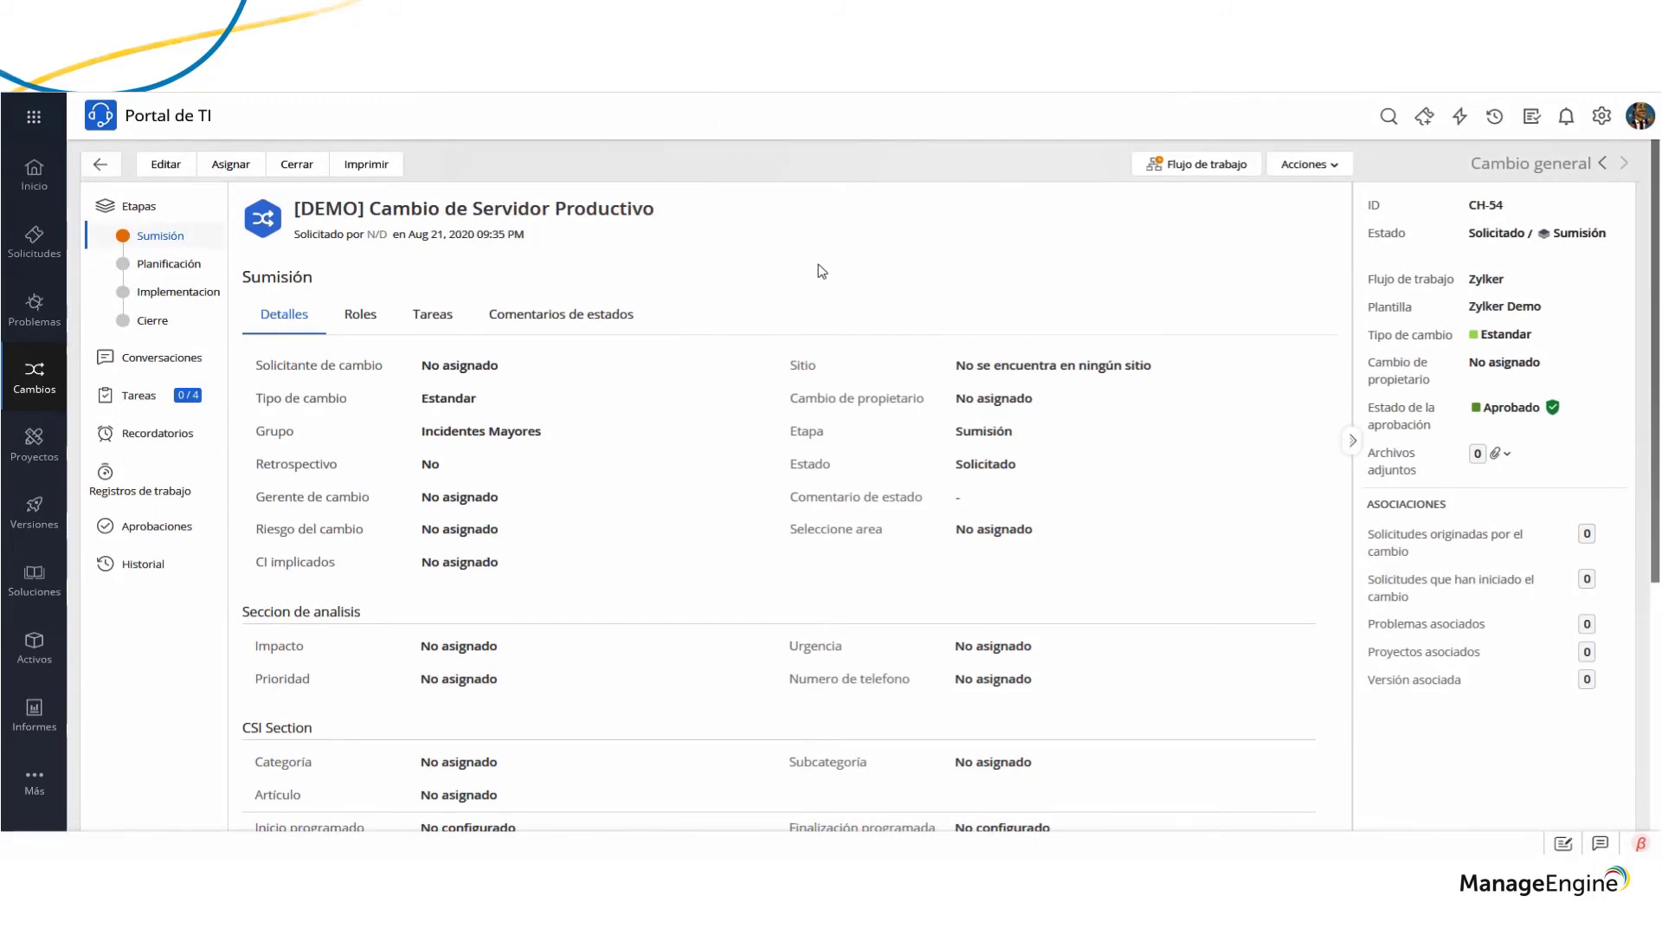
Review the new change's details and examine its workflow execution diagram
{"action": "scroll", "coordinate": [739, 313], "scroll_direction": "down", "scroll_amount": 2}
{"action": "scroll", "coordinate": [731, 313], "scroll_direction": "up", "scroll_amount": 2}
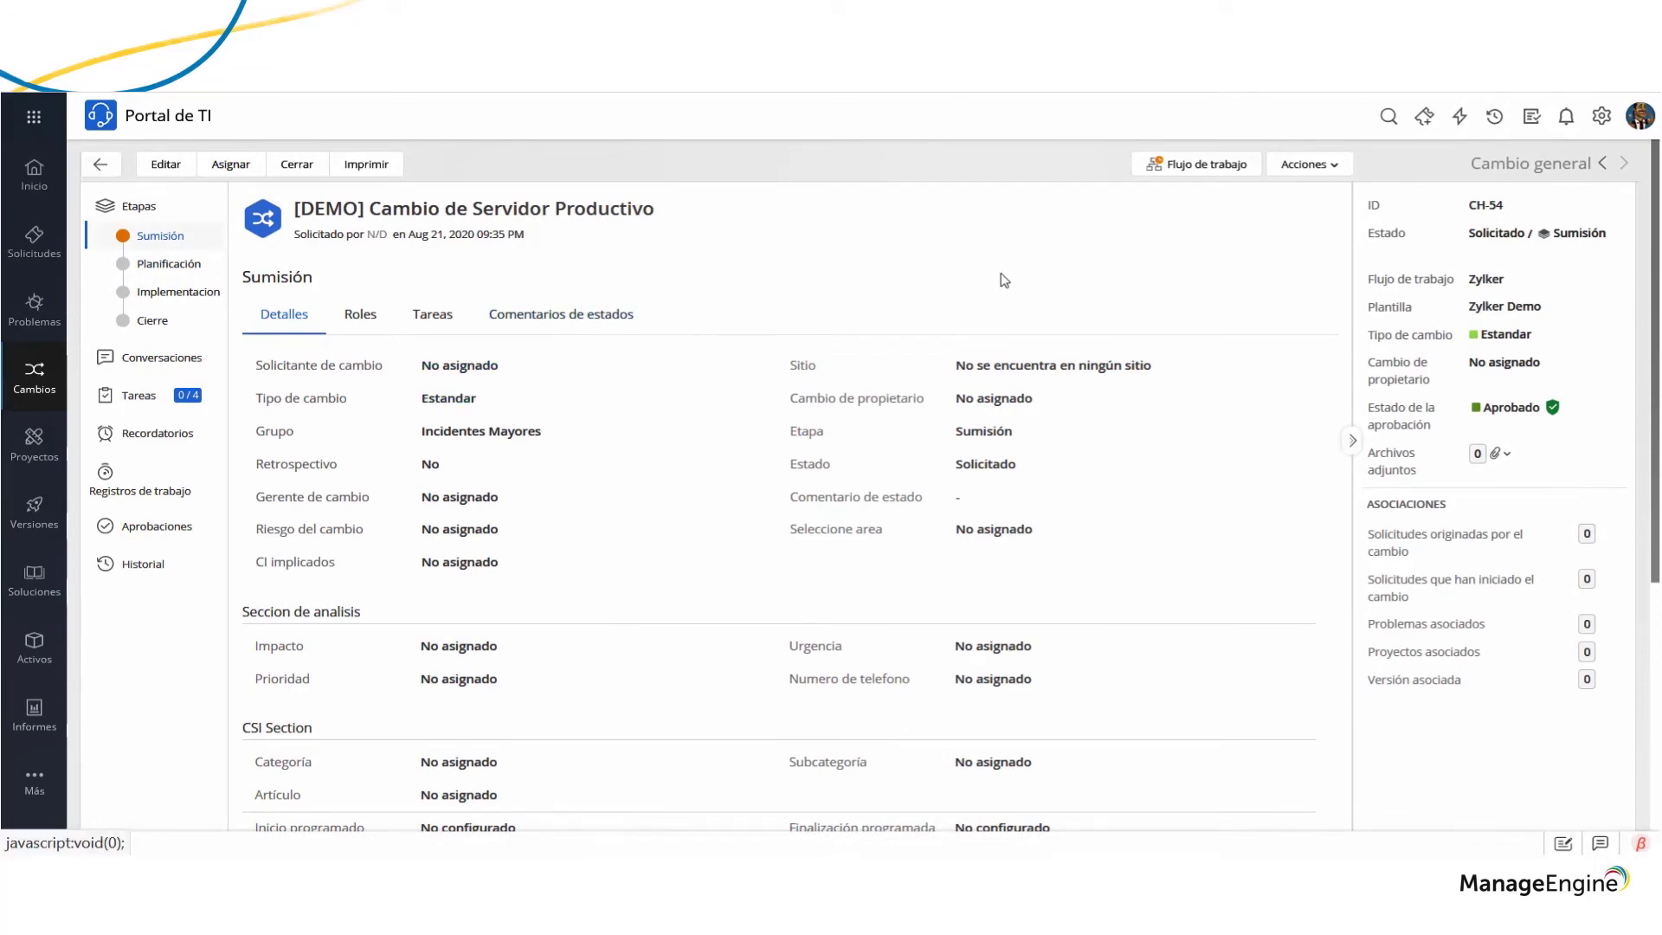
{"action": "scroll", "coordinate": [718, 457], "scroll_direction": "down", "scroll_amount": 4}
{"action": "scroll", "coordinate": [715, 460], "scroll_direction": "up", "scroll_amount": 4}
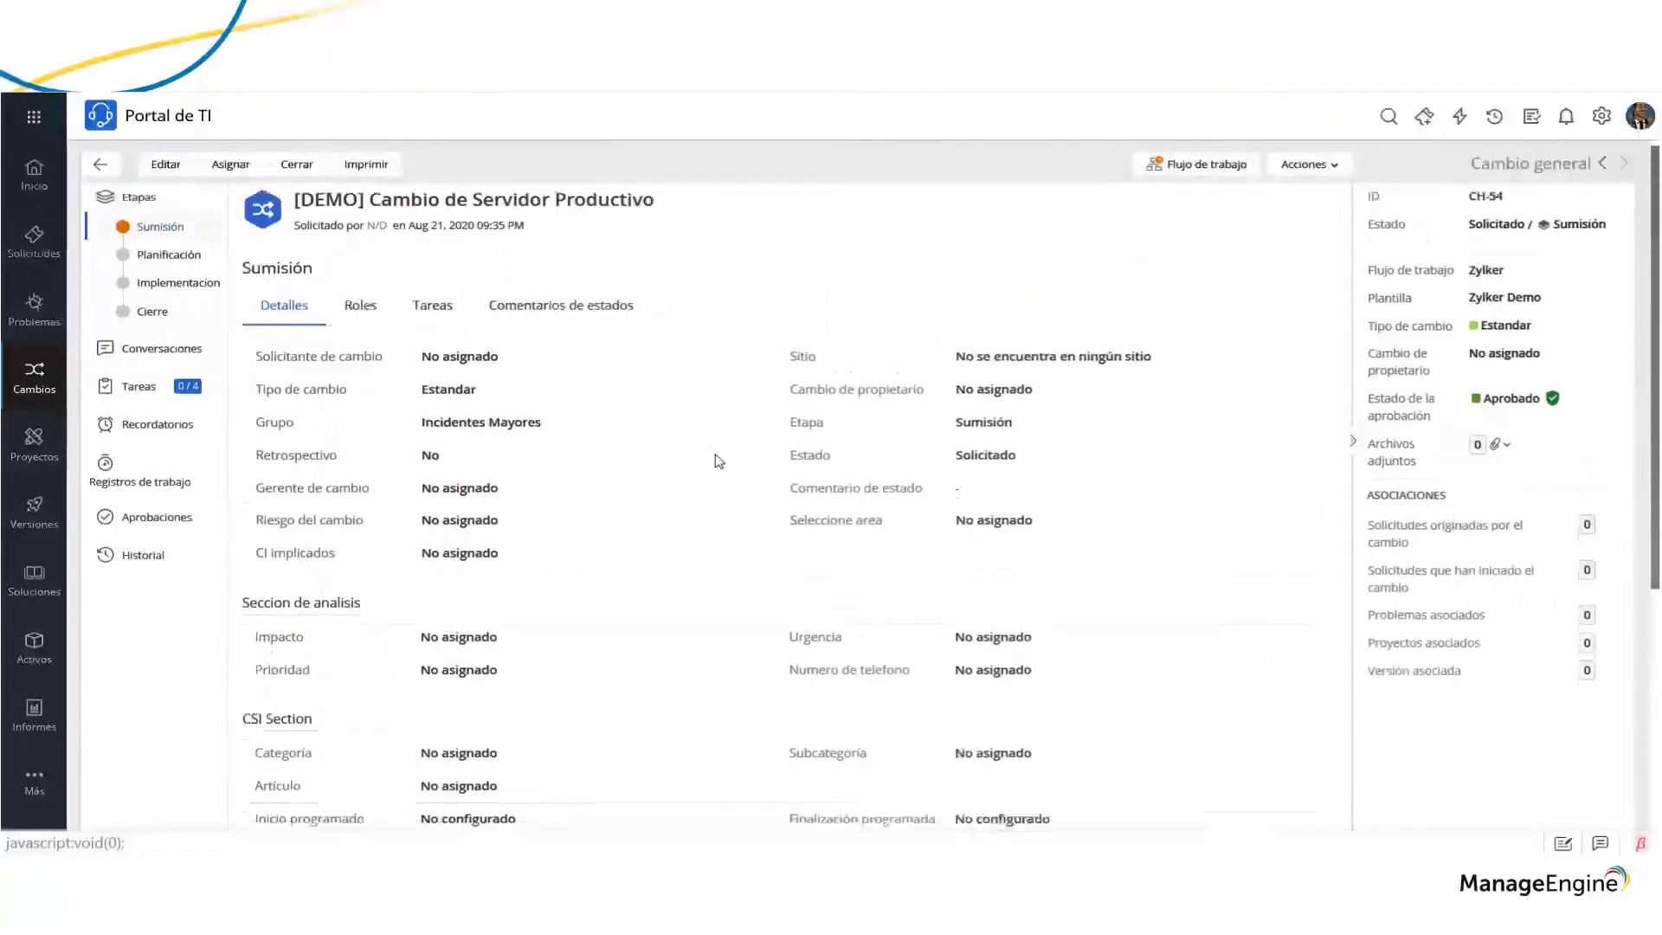
{"action": "left_click", "coordinate": [1161, 174]}
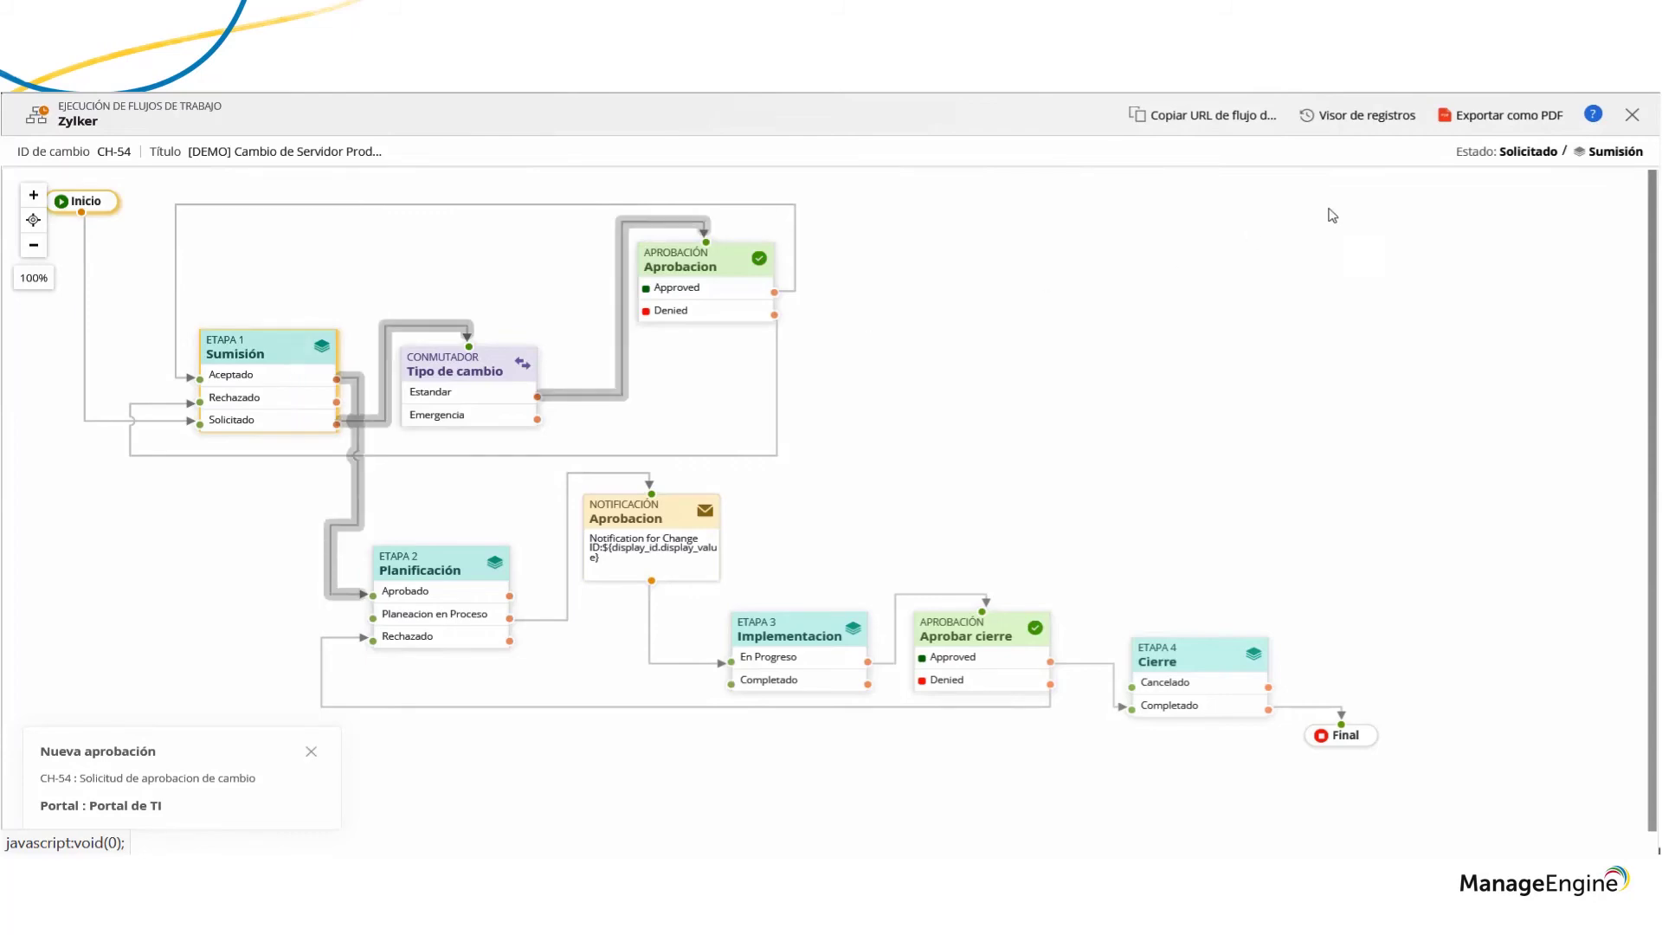
{"action": "left_click", "coordinate": [1634, 116]}
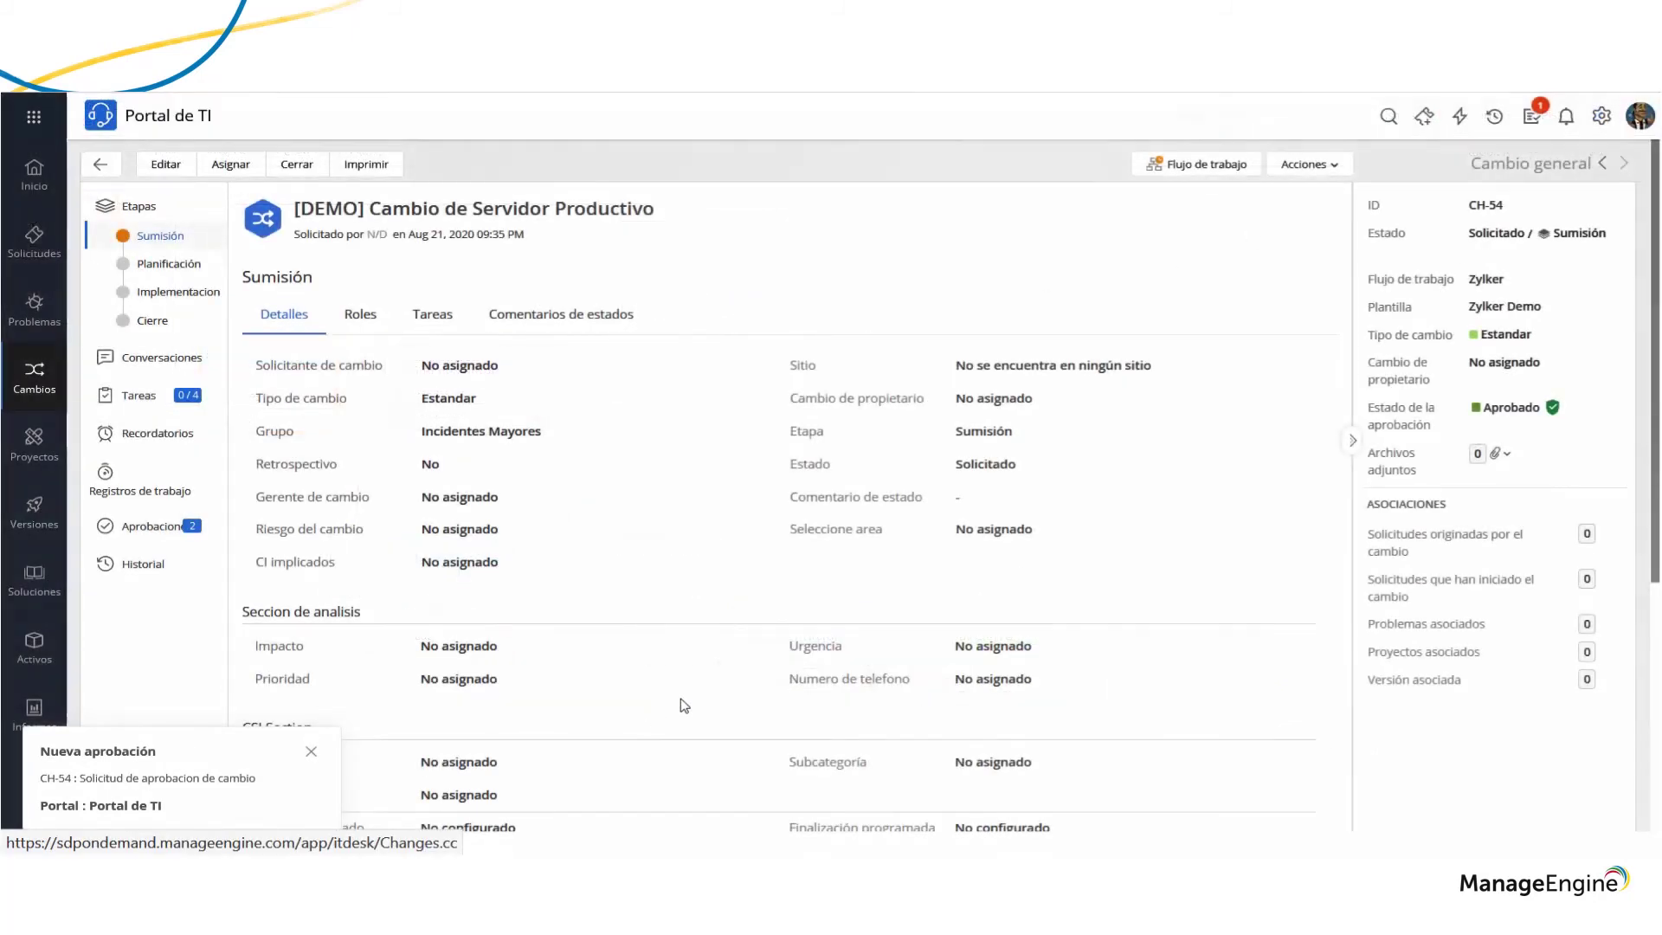
Dismiss the approval notification and open the change's approvals to examine the approval level
{"action": "left_click", "coordinate": [311, 753]}
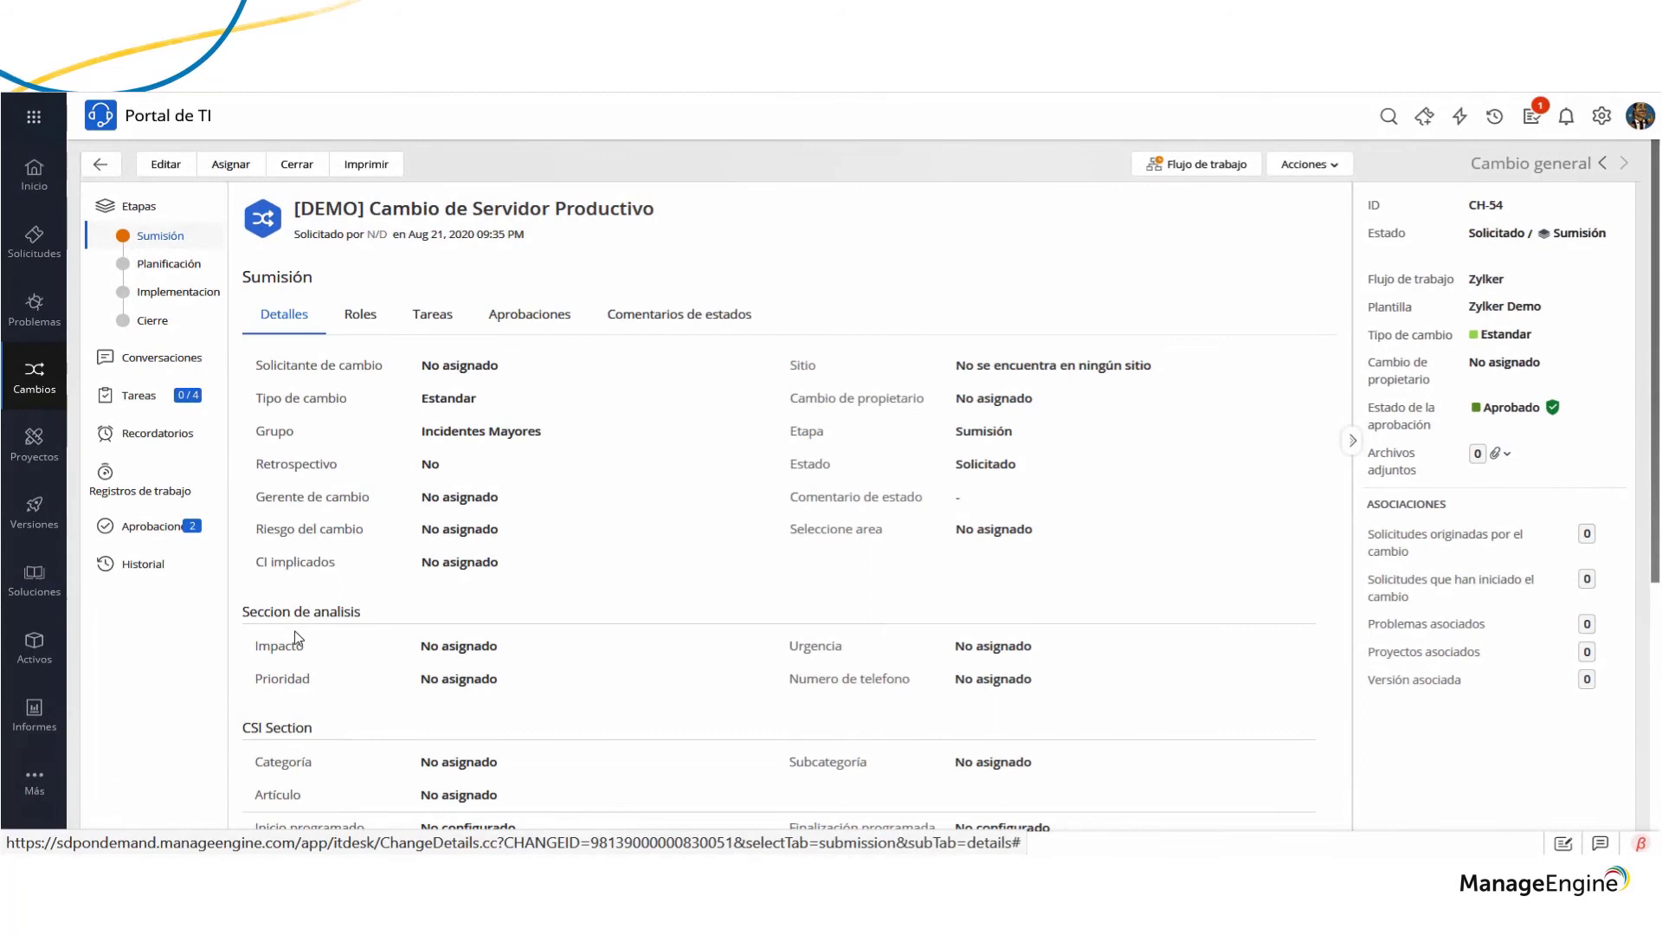
{"action": "left_click", "coordinate": [160, 528]}
{"action": "left_click", "coordinate": [350, 394]}
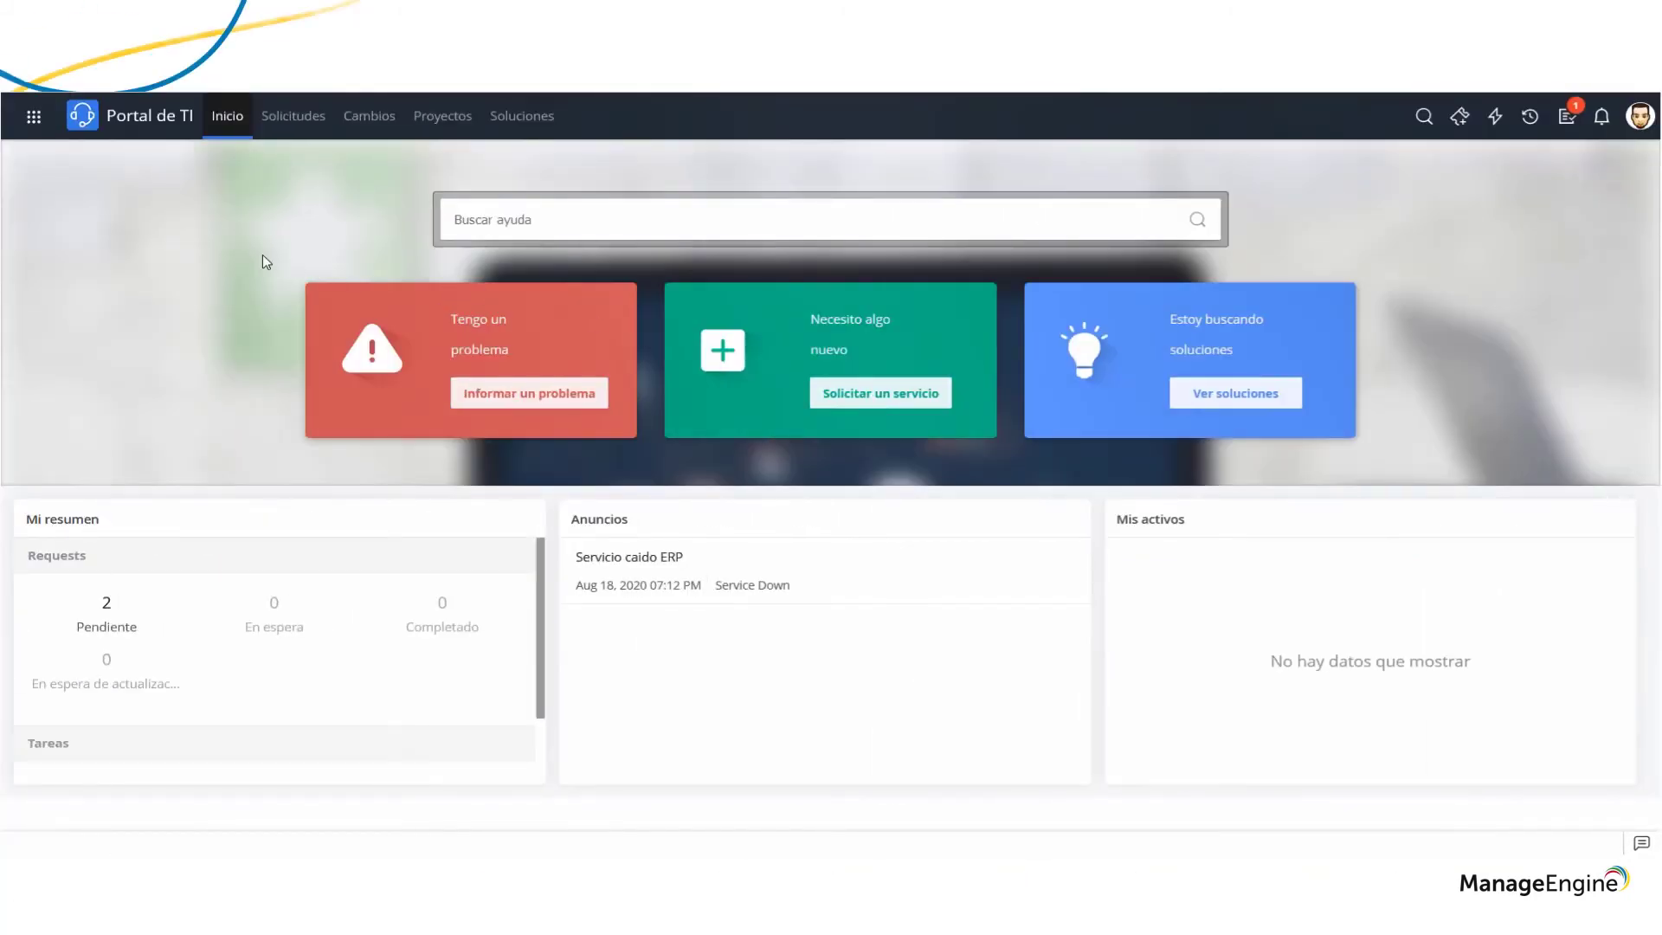
In the approver's portal, examine the pending approval for [DEMO] Cambio de Servidor Productivo and its approval actions, and close it without deciding
{"action": "left_click", "coordinate": [1565, 121]}
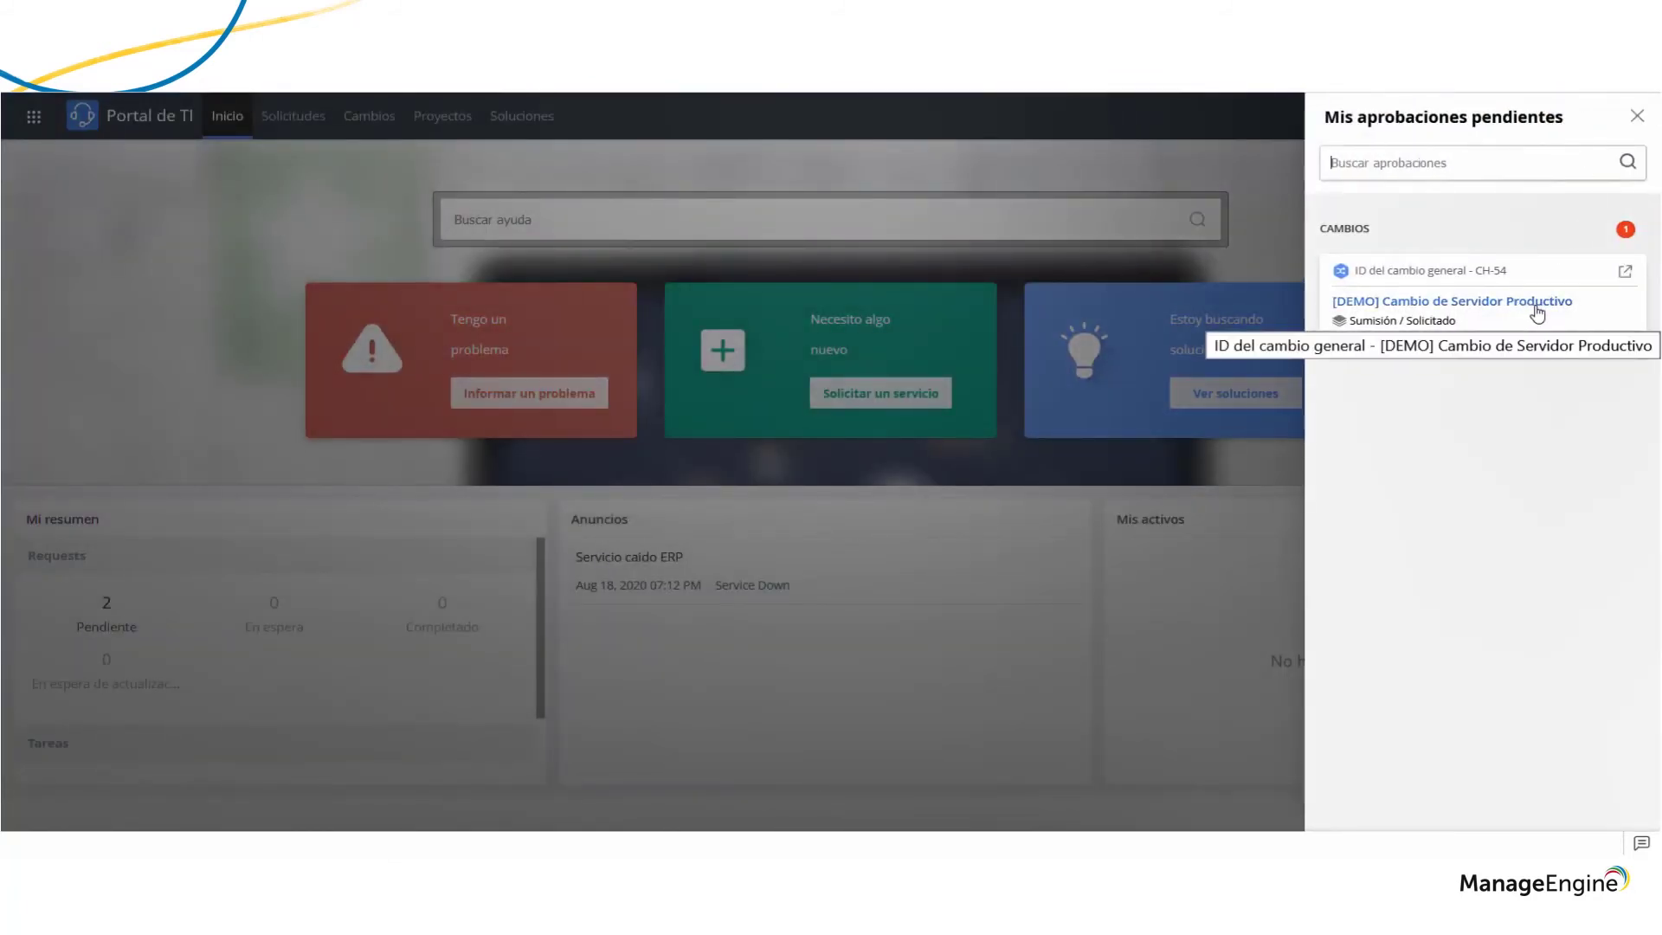
{"action": "left_click", "coordinate": [1465, 303]}
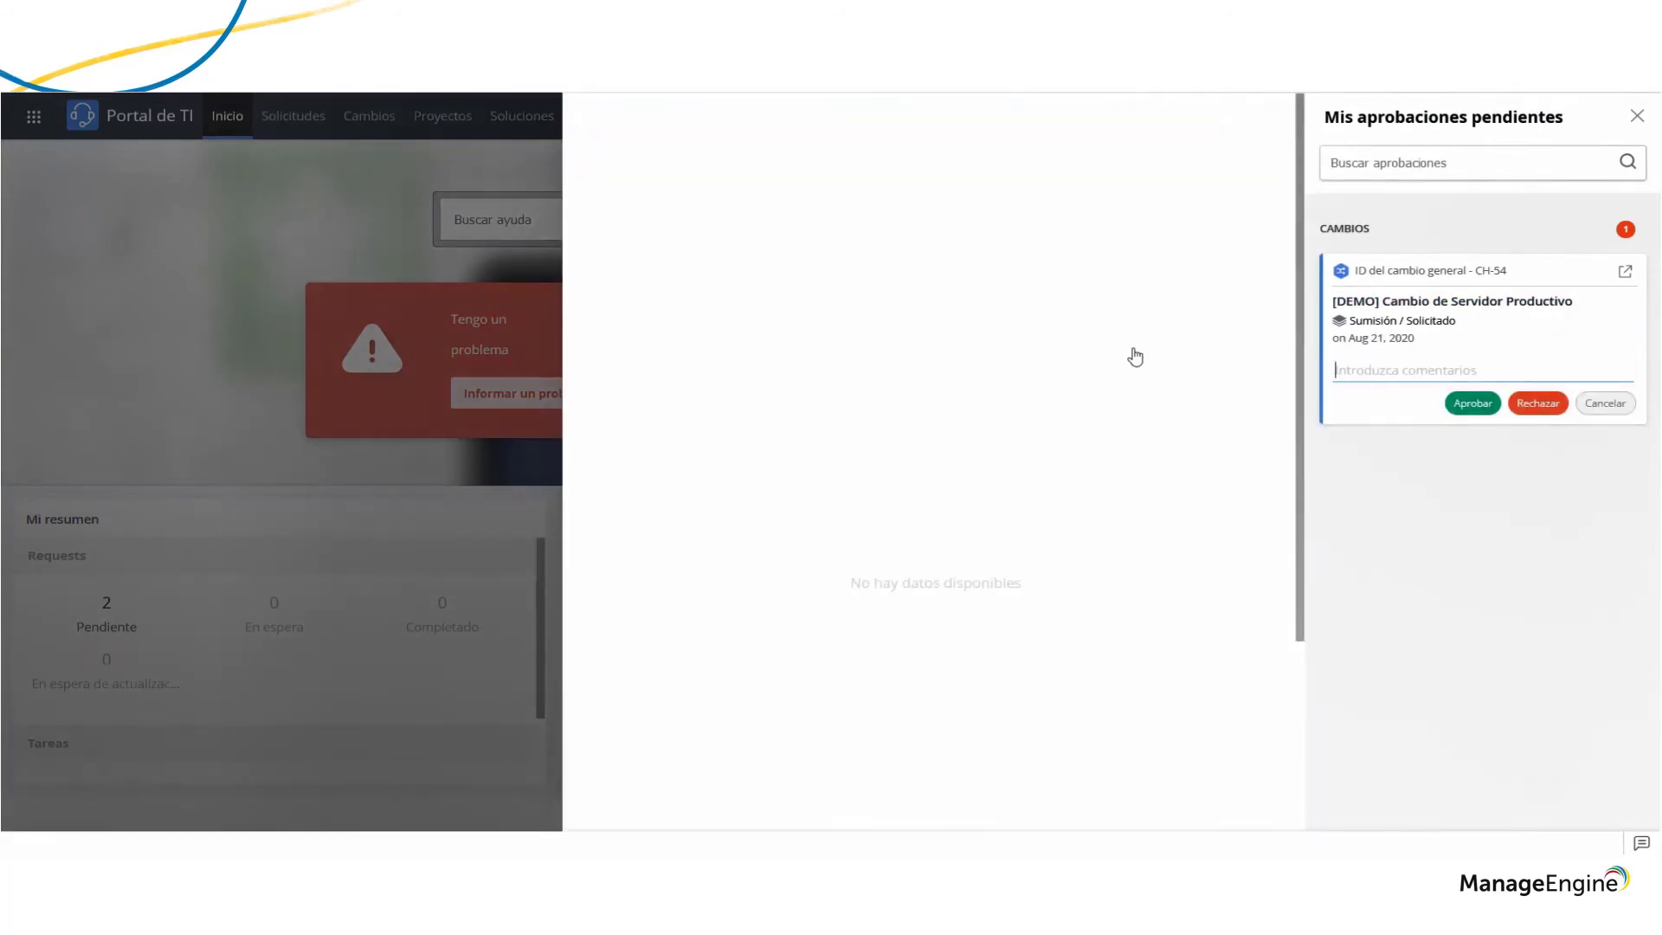
{"action": "scroll", "coordinate": [1135, 439], "scroll_direction": "down", "scroll_amount": 15}
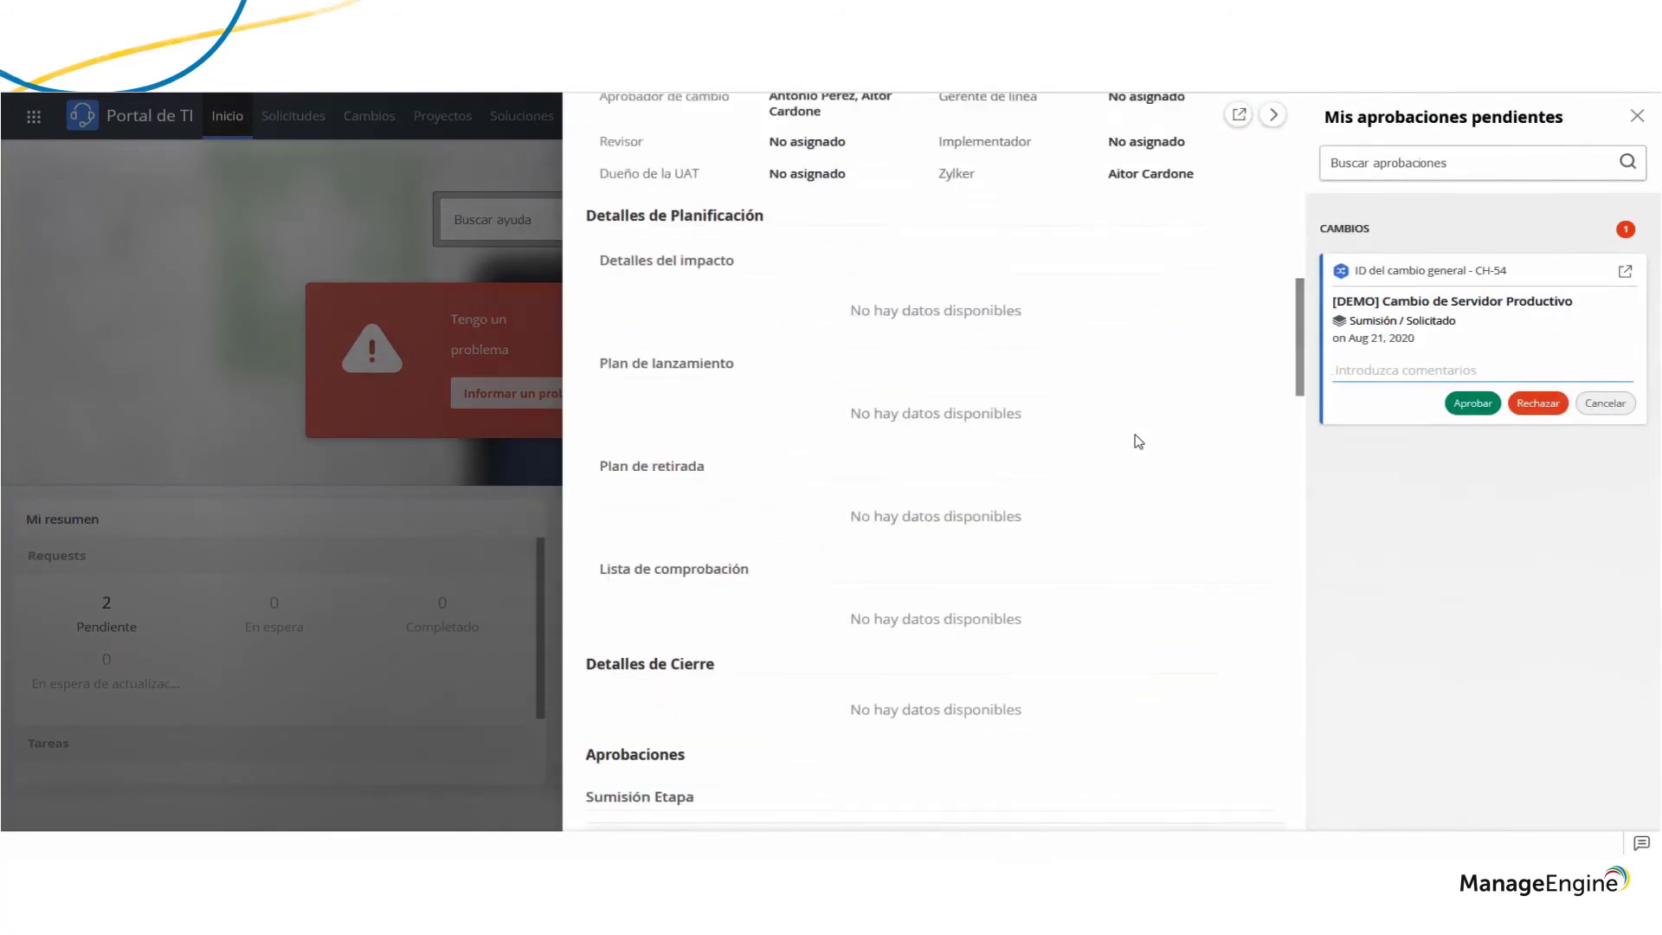
{"action": "scroll", "coordinate": [1138, 447], "scroll_direction": "down", "scroll_amount": 1}
{"action": "left_click", "coordinate": [1307, 472]}
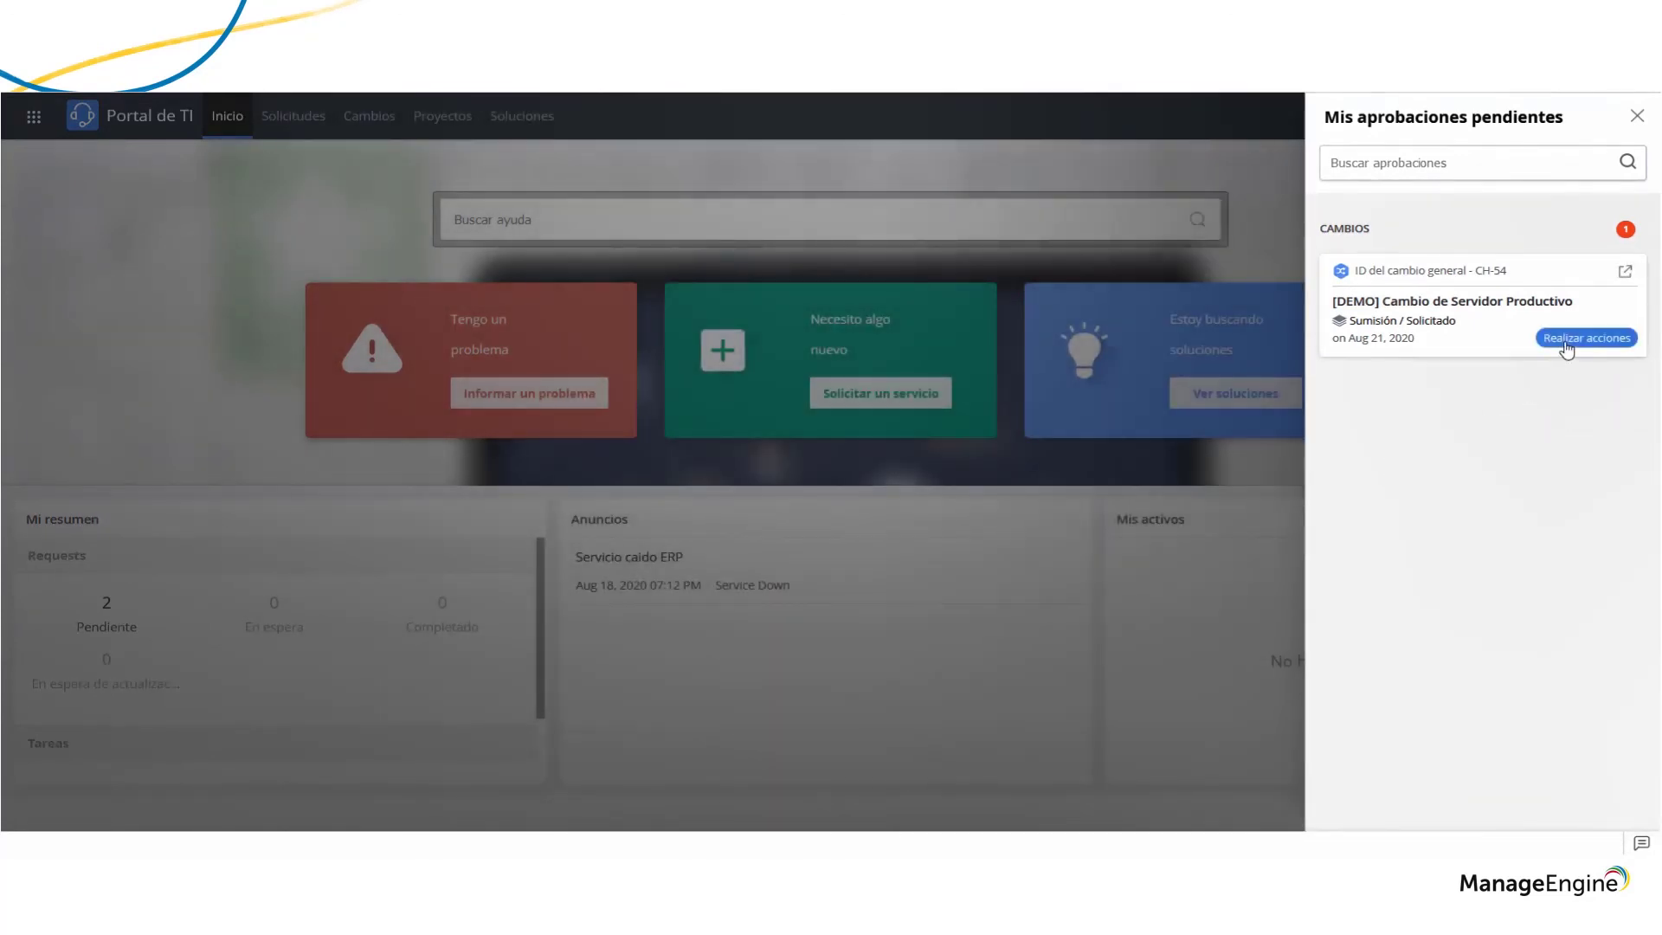
{"action": "left_click", "coordinate": [1575, 338]}
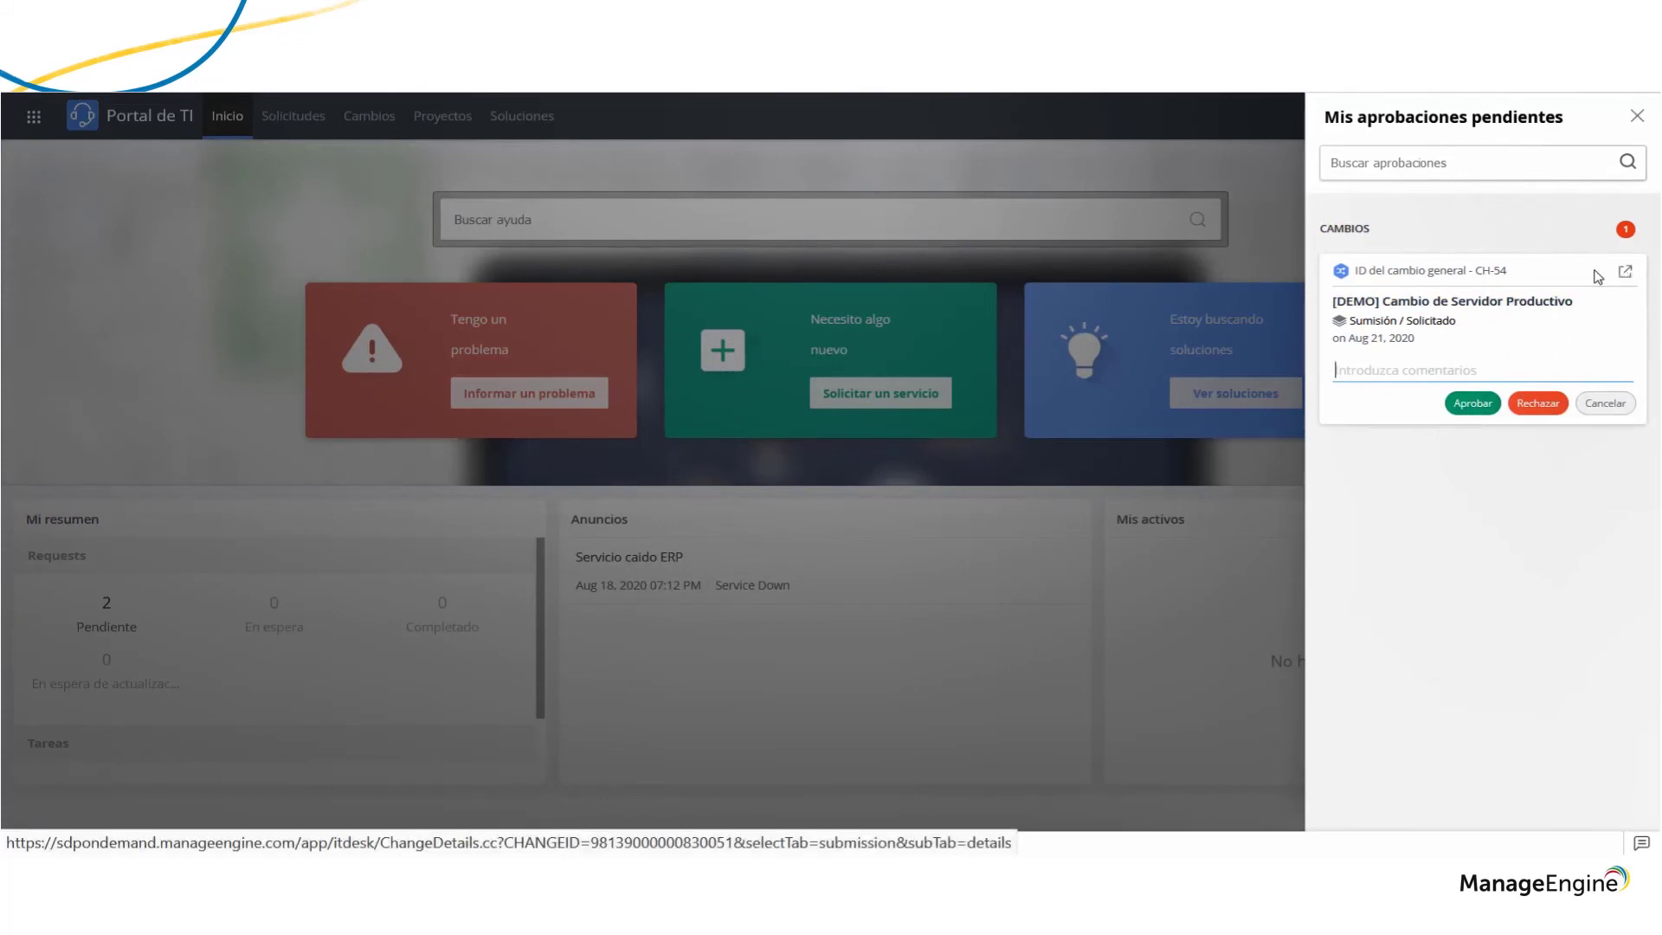
{"action": "left_click", "coordinate": [1244, 170]}
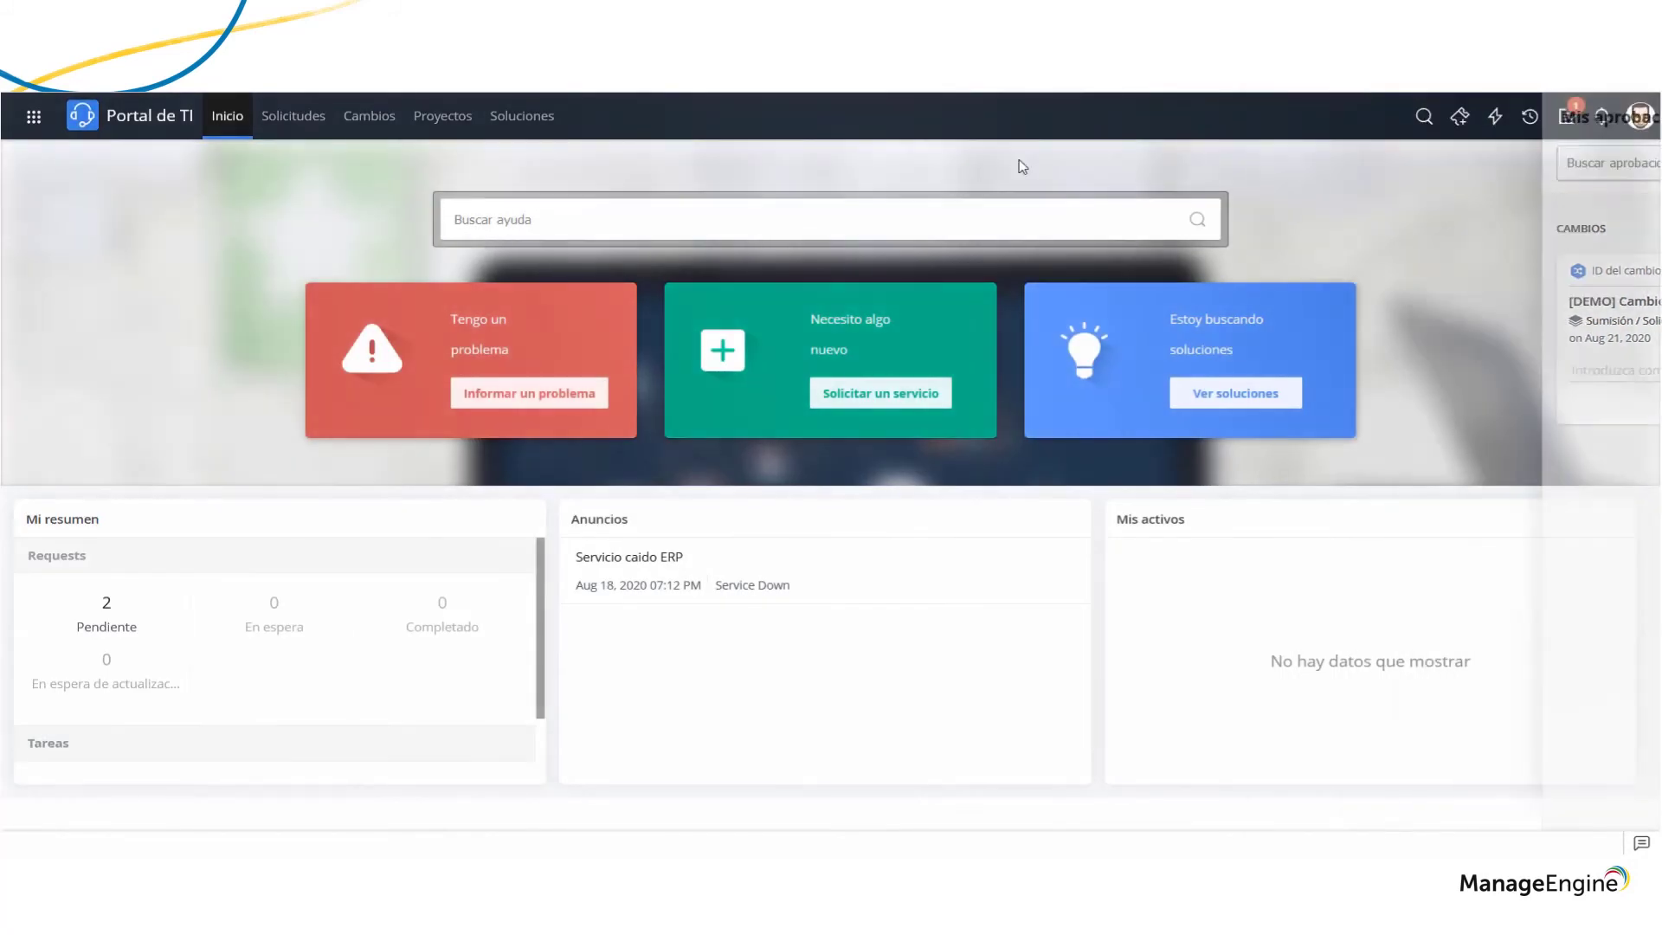
Open the [DEMO] Cambio de Servidor Productivo change from the changes list and approve its pending approval with the comment Adelante
{"action": "left_click", "coordinate": [367, 119]}
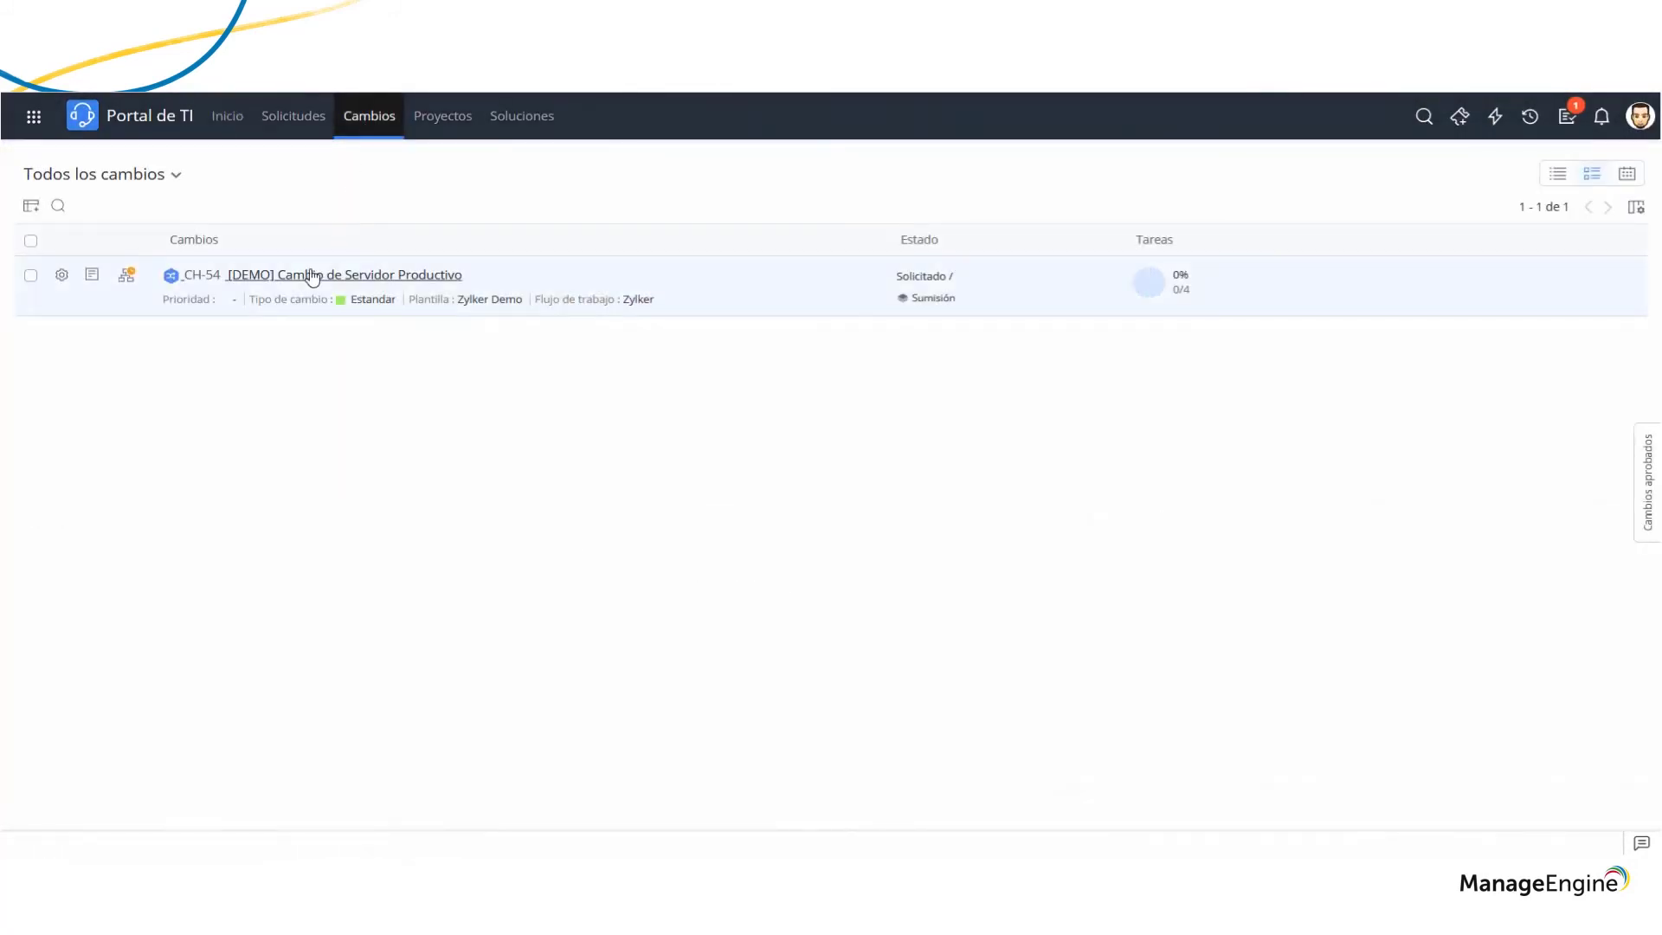
{"action": "left_click", "coordinate": [316, 275]}
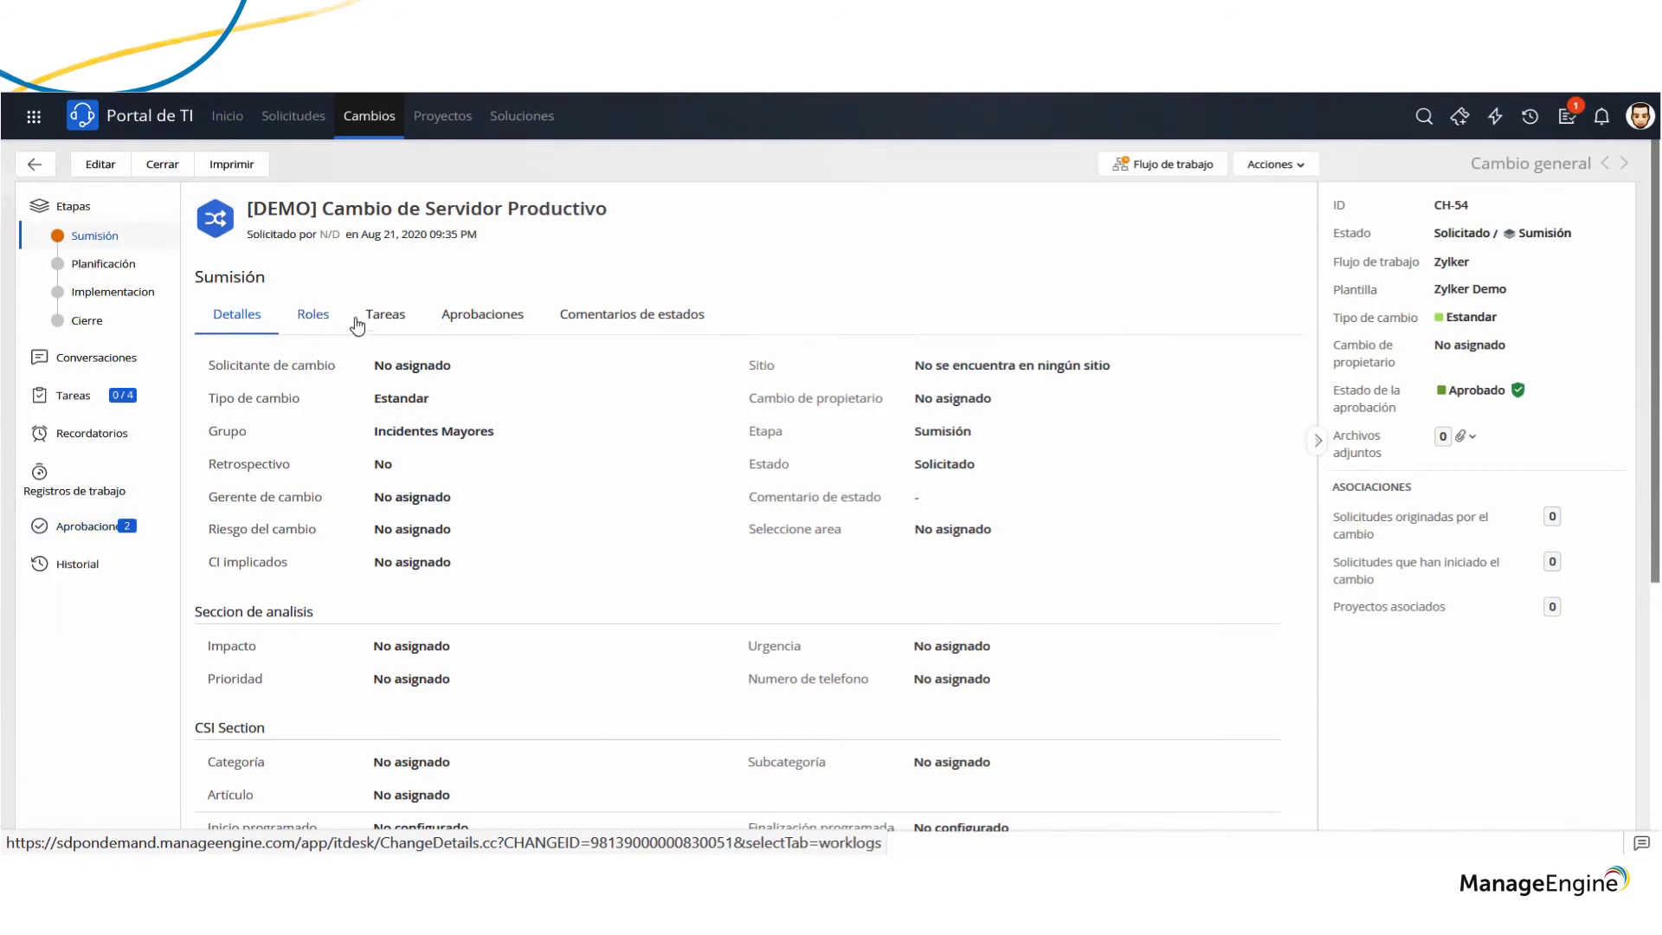
{"action": "left_click", "coordinate": [449, 321]}
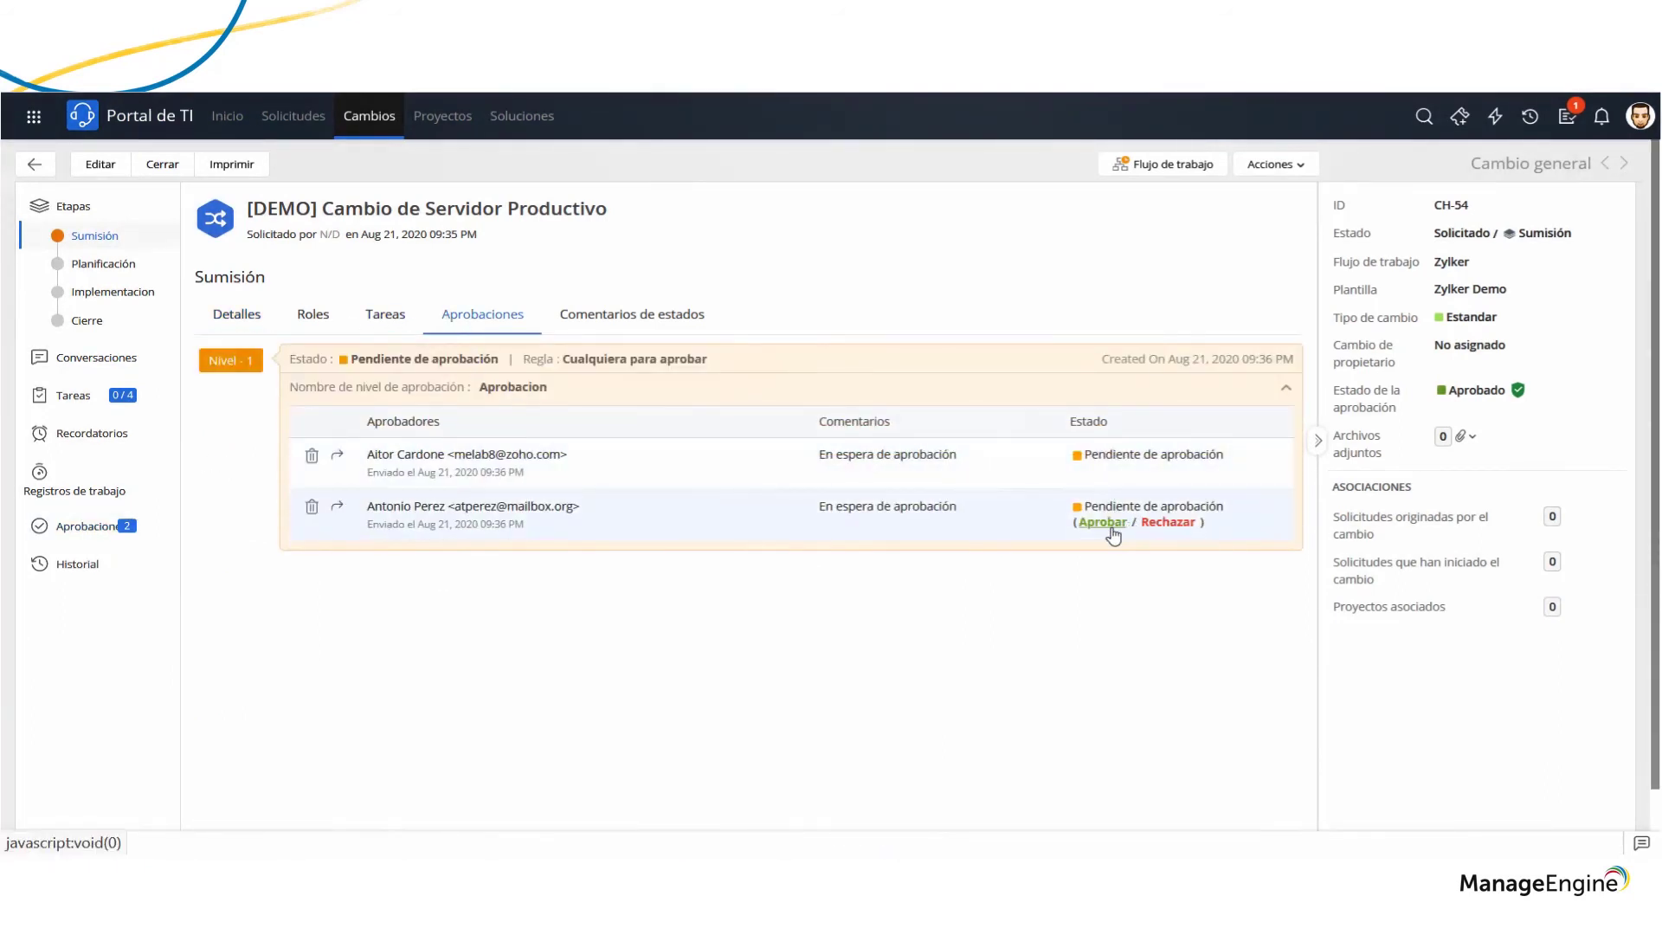
{"action": "left_click", "coordinate": [1103, 523]}
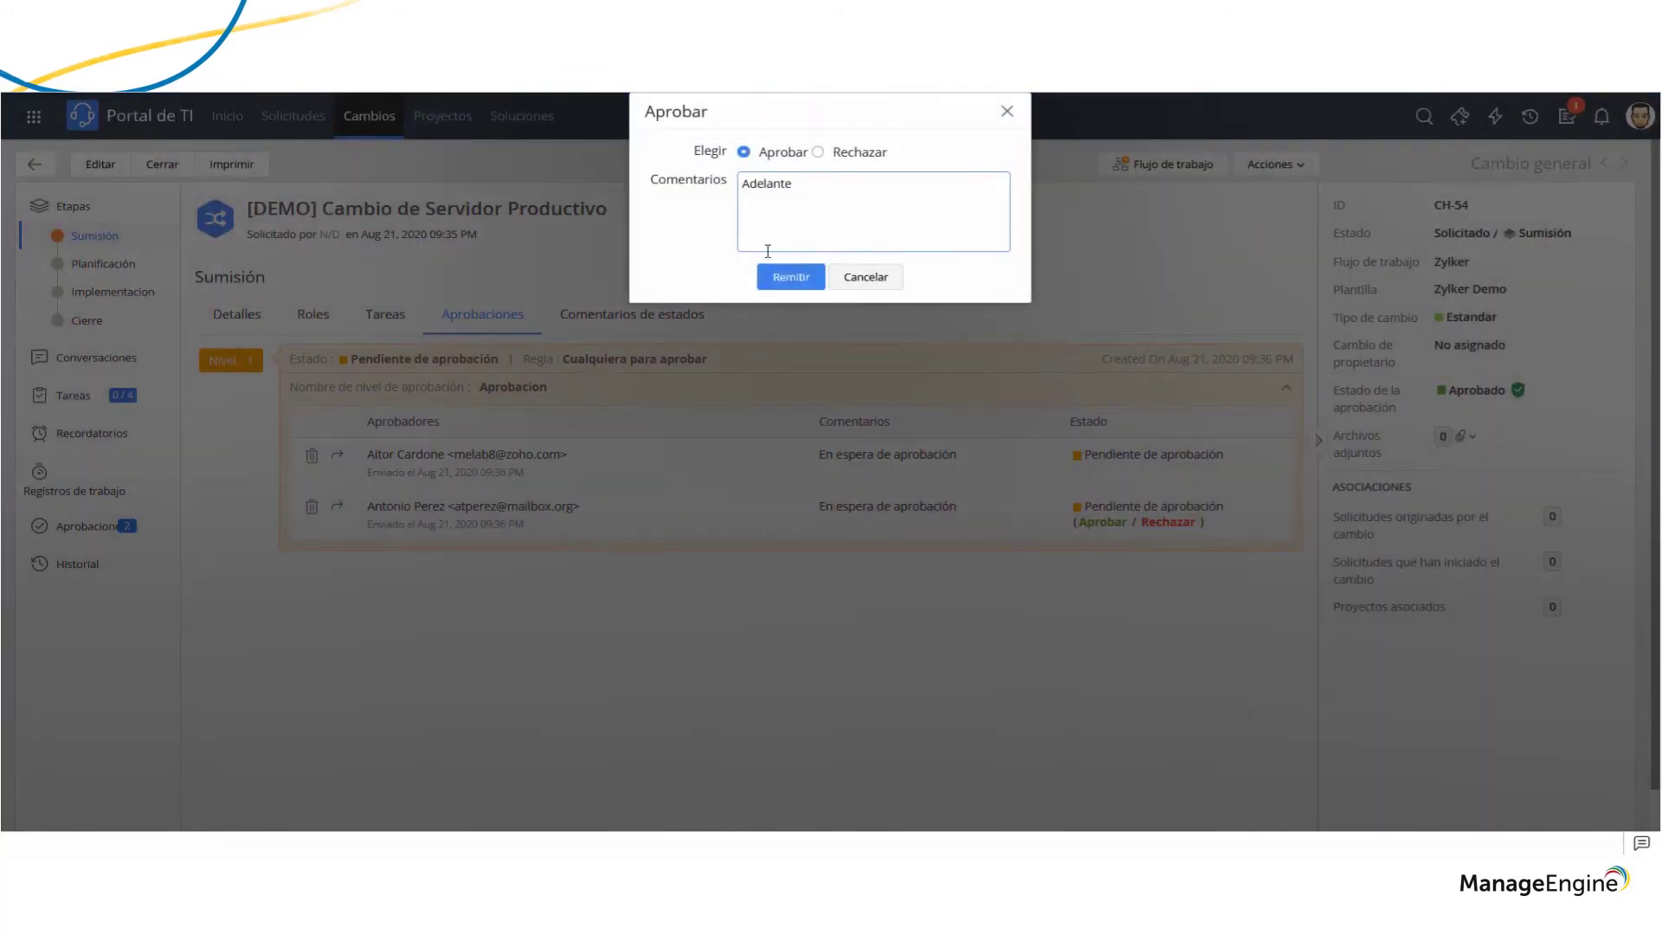
{"action": "left_click", "coordinate": [782, 276]}
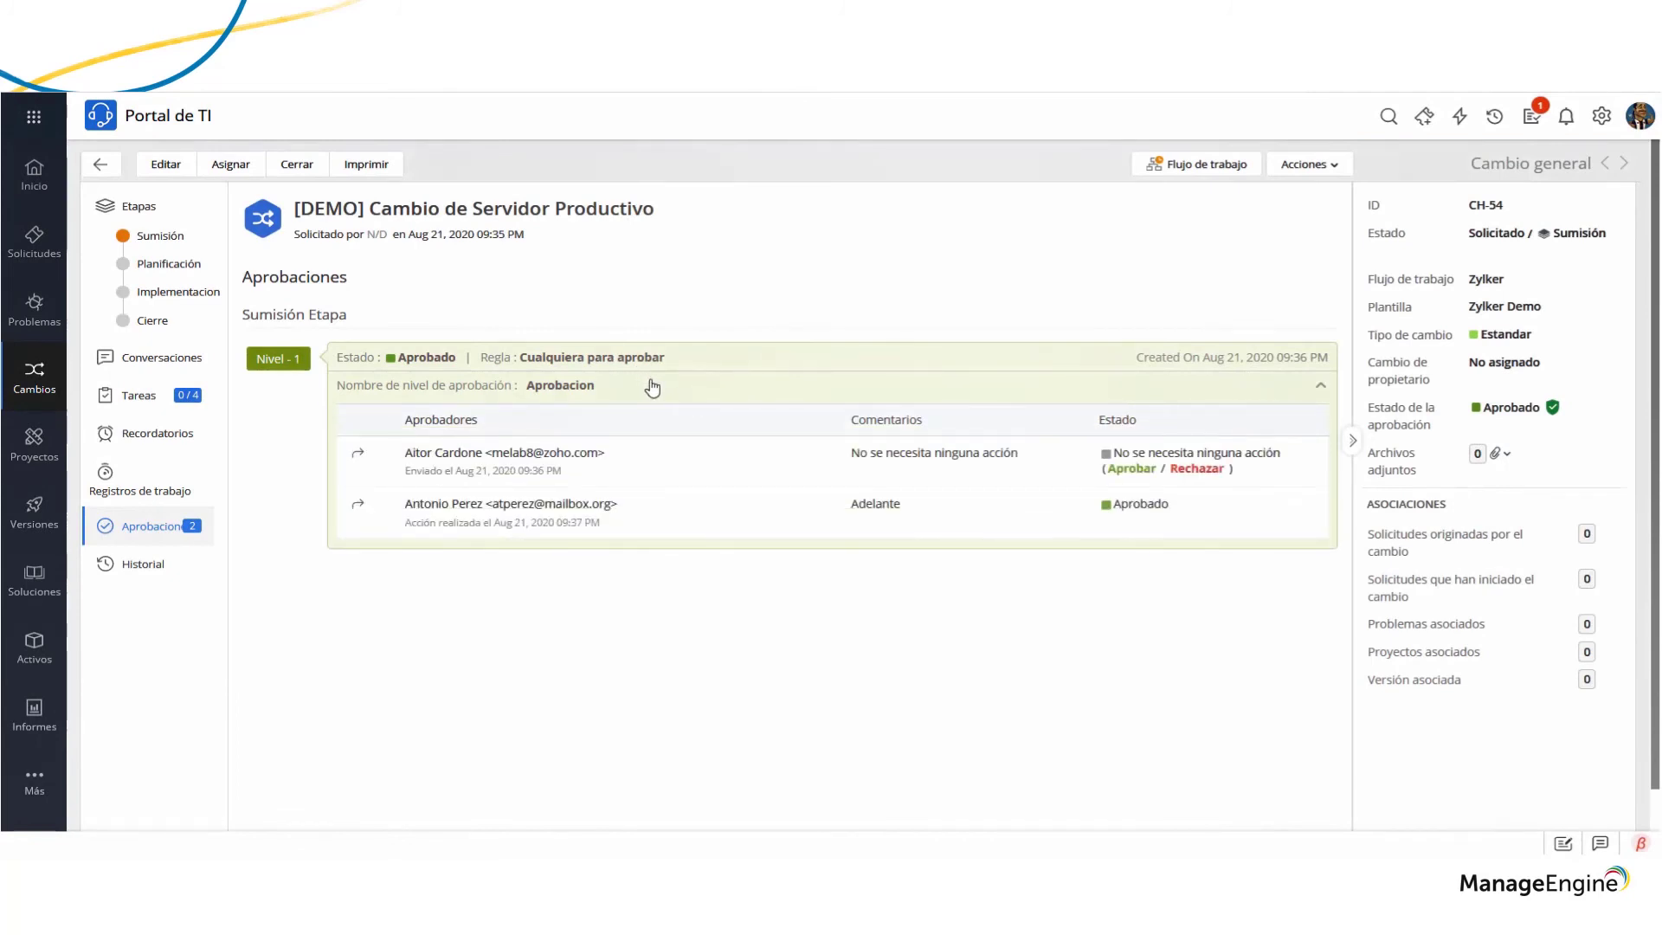
Review the change's Sumisión details, its Planificación details, schedule and tasks, and the Implementacion tasks, and return to Planificación
{"action": "left_click", "coordinate": [178, 247]}
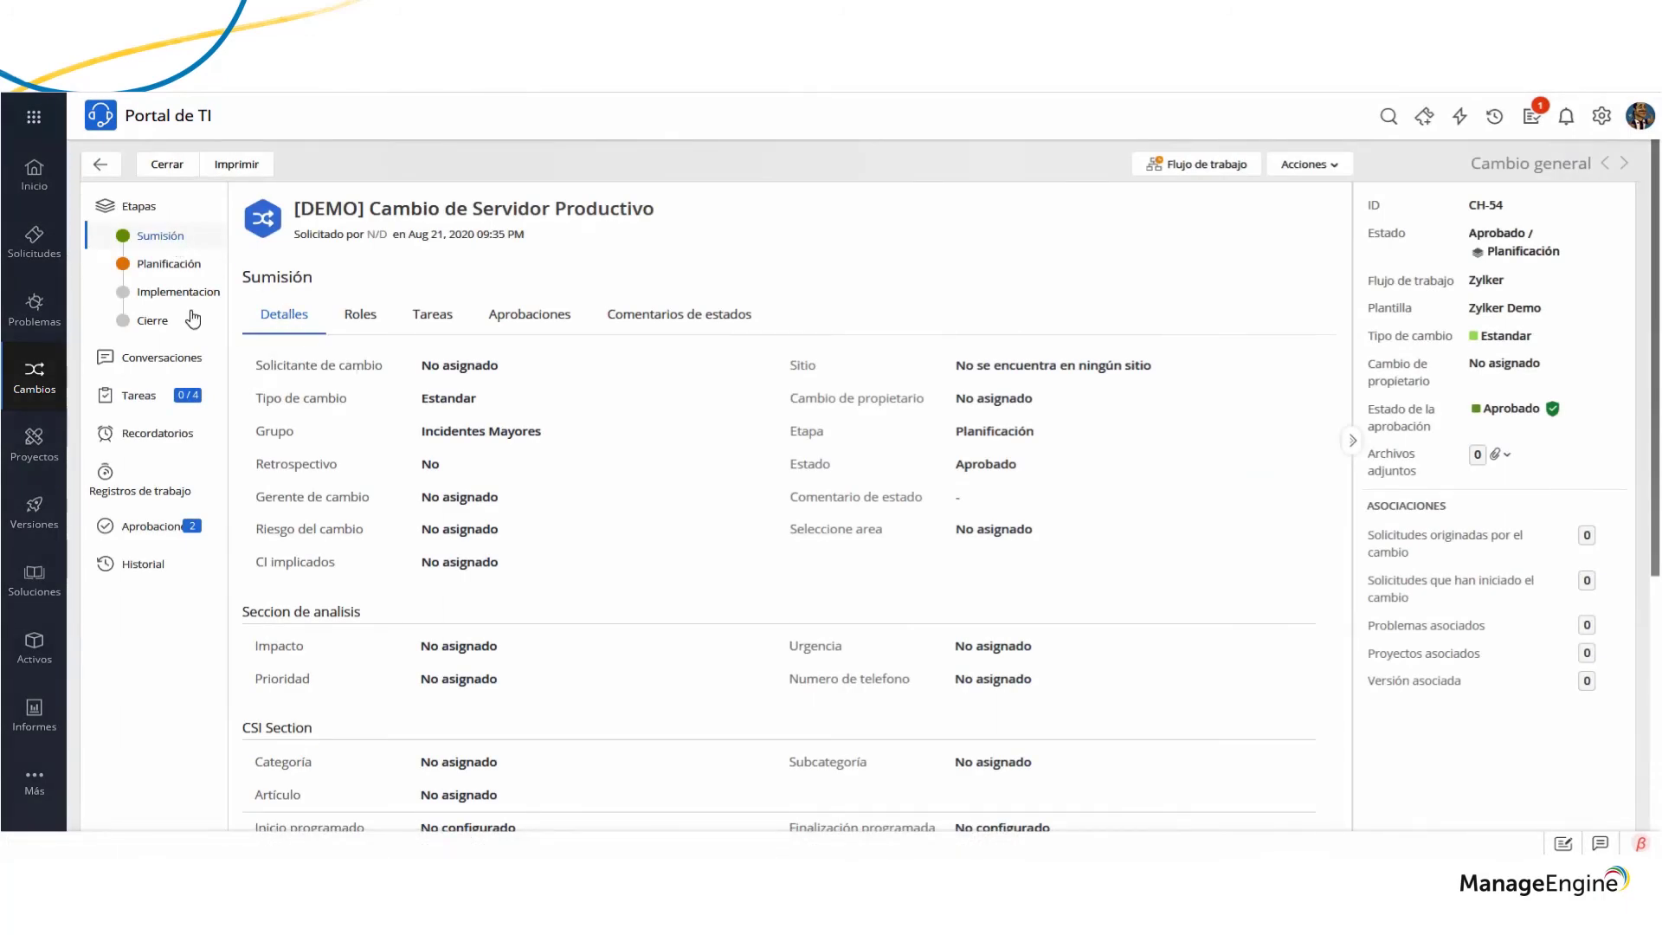
{"action": "left_click", "coordinate": [157, 266]}
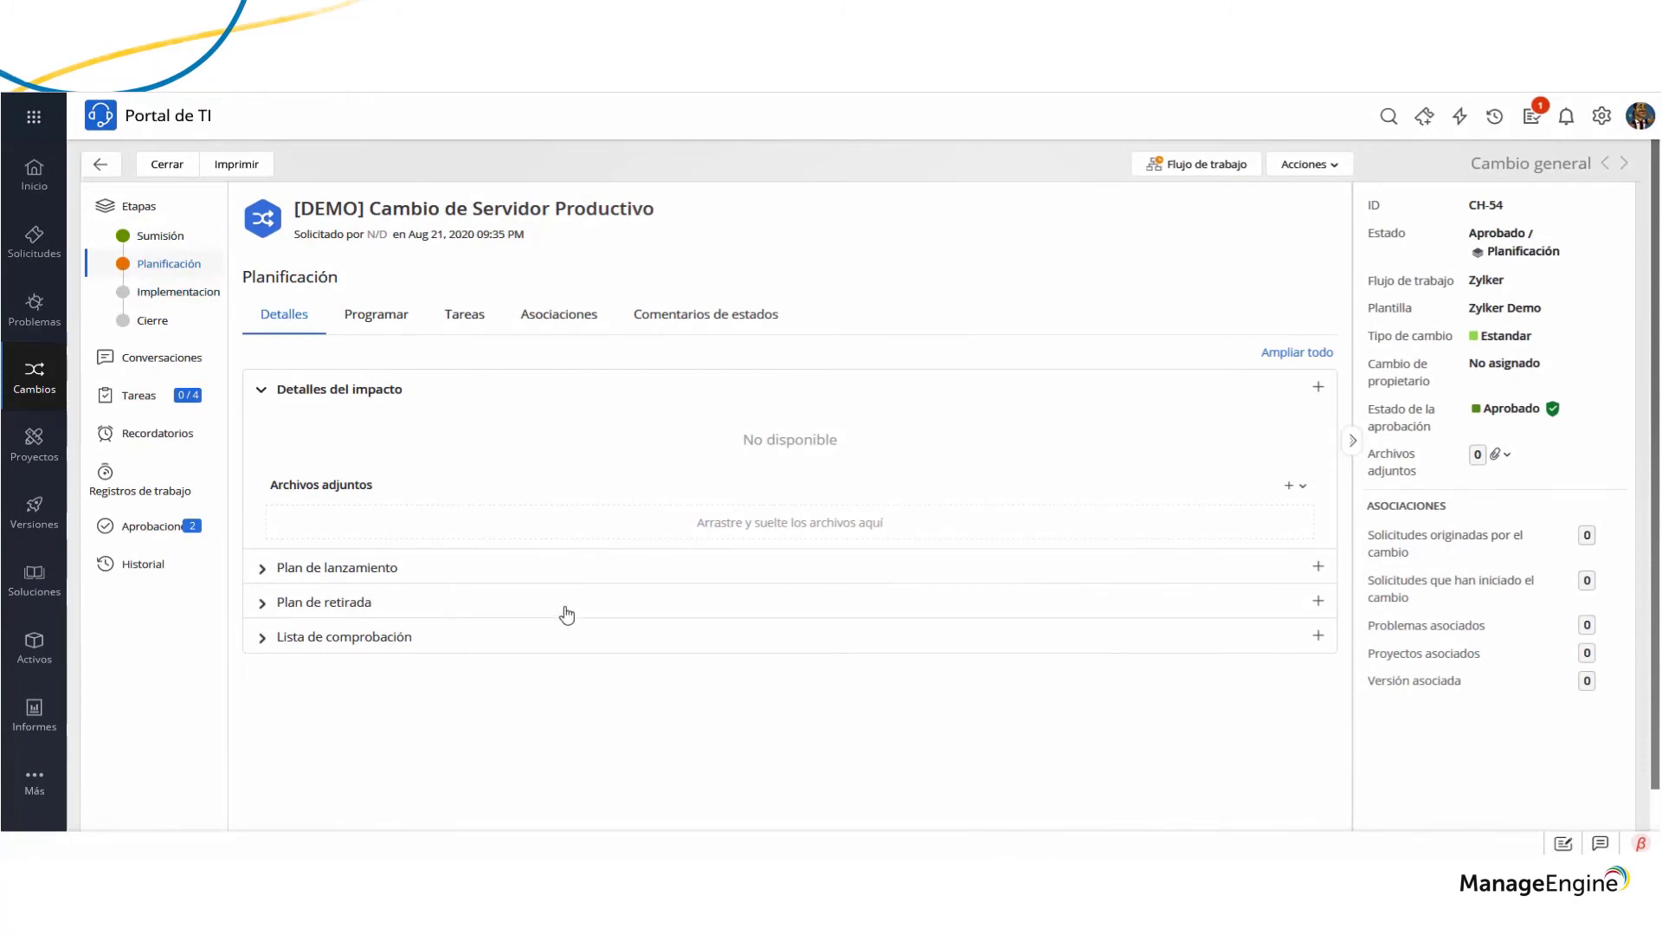
{"action": "left_click", "coordinate": [400, 322]}
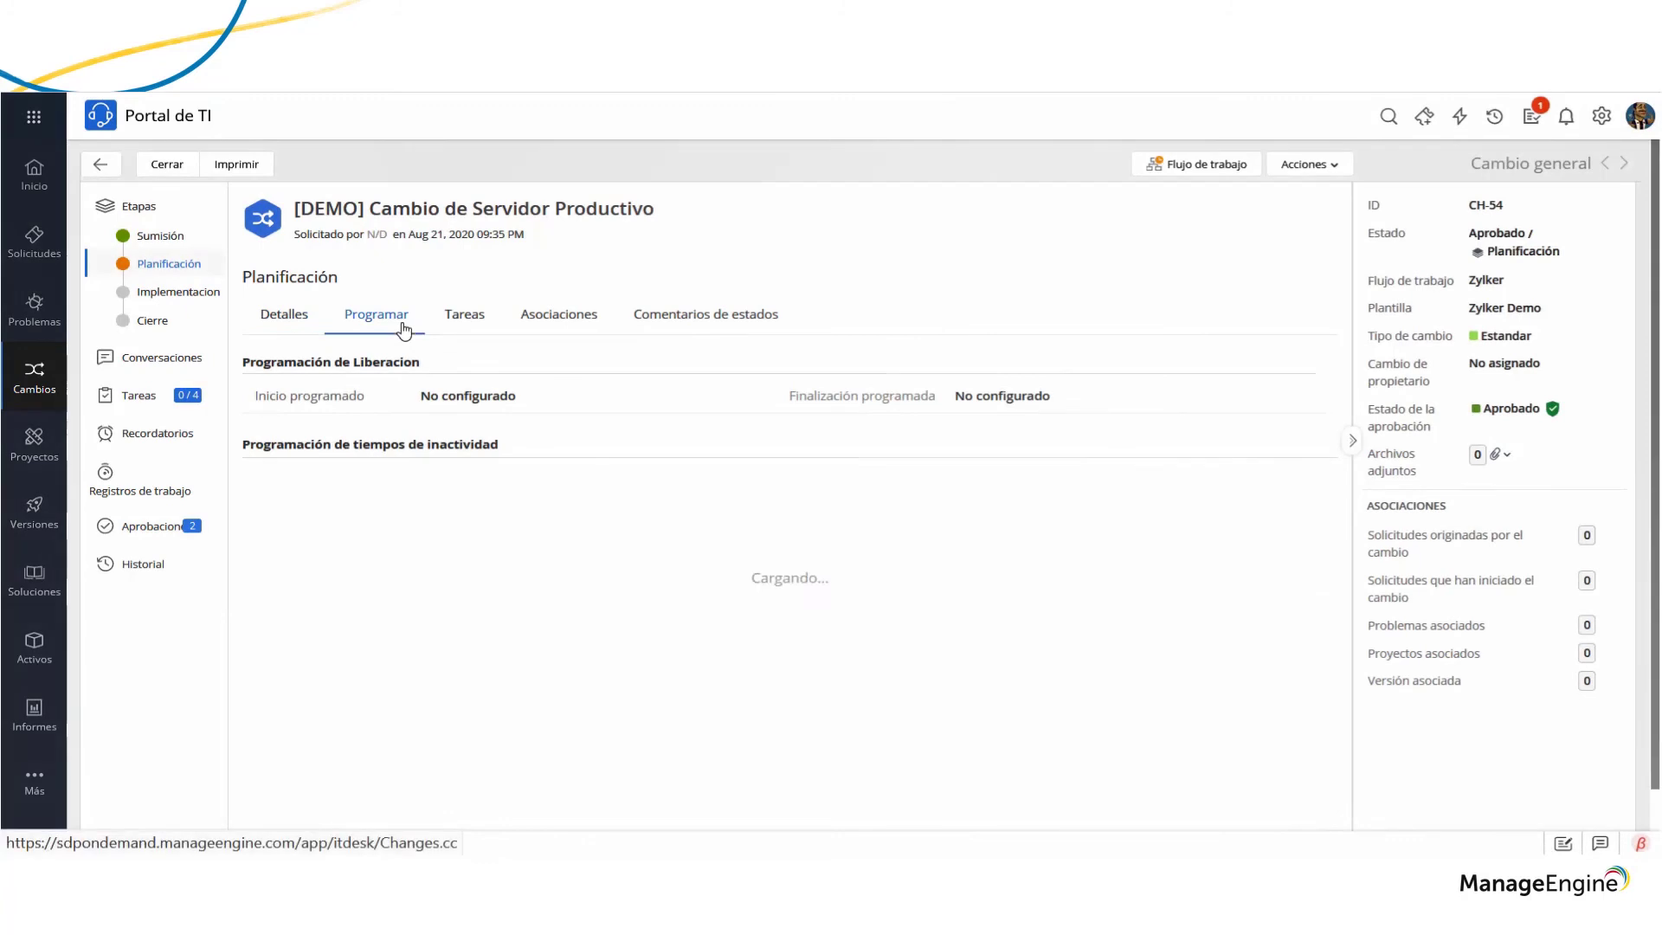
{"action": "left_click", "coordinate": [447, 326]}
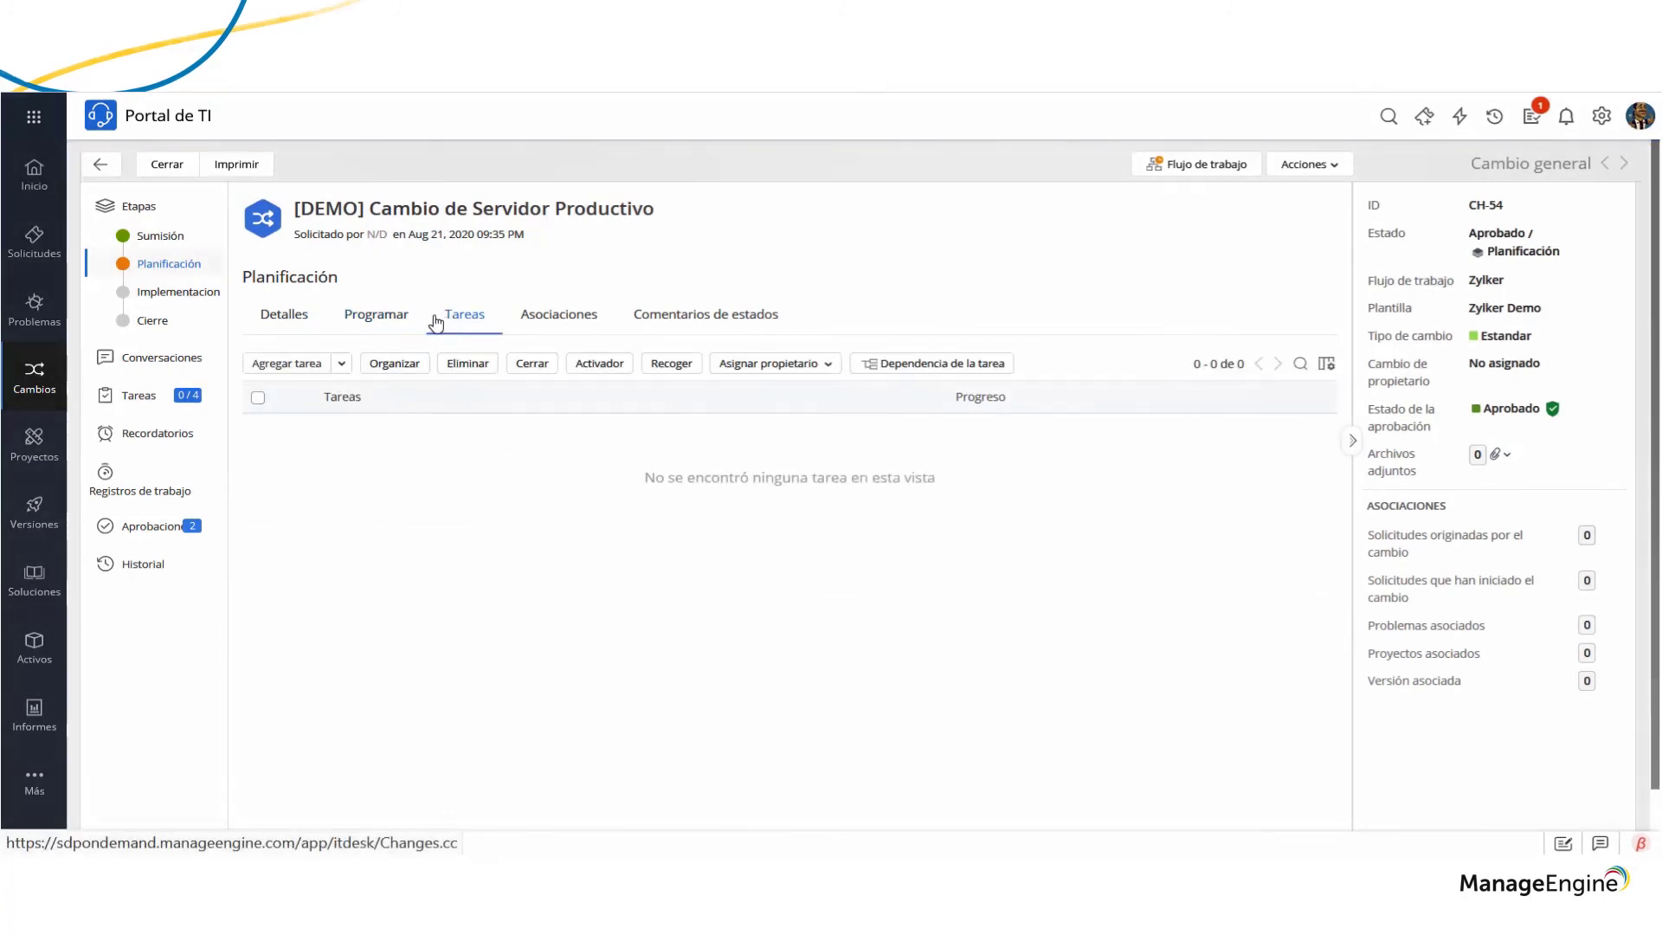
{"action": "left_click", "coordinate": [208, 301]}
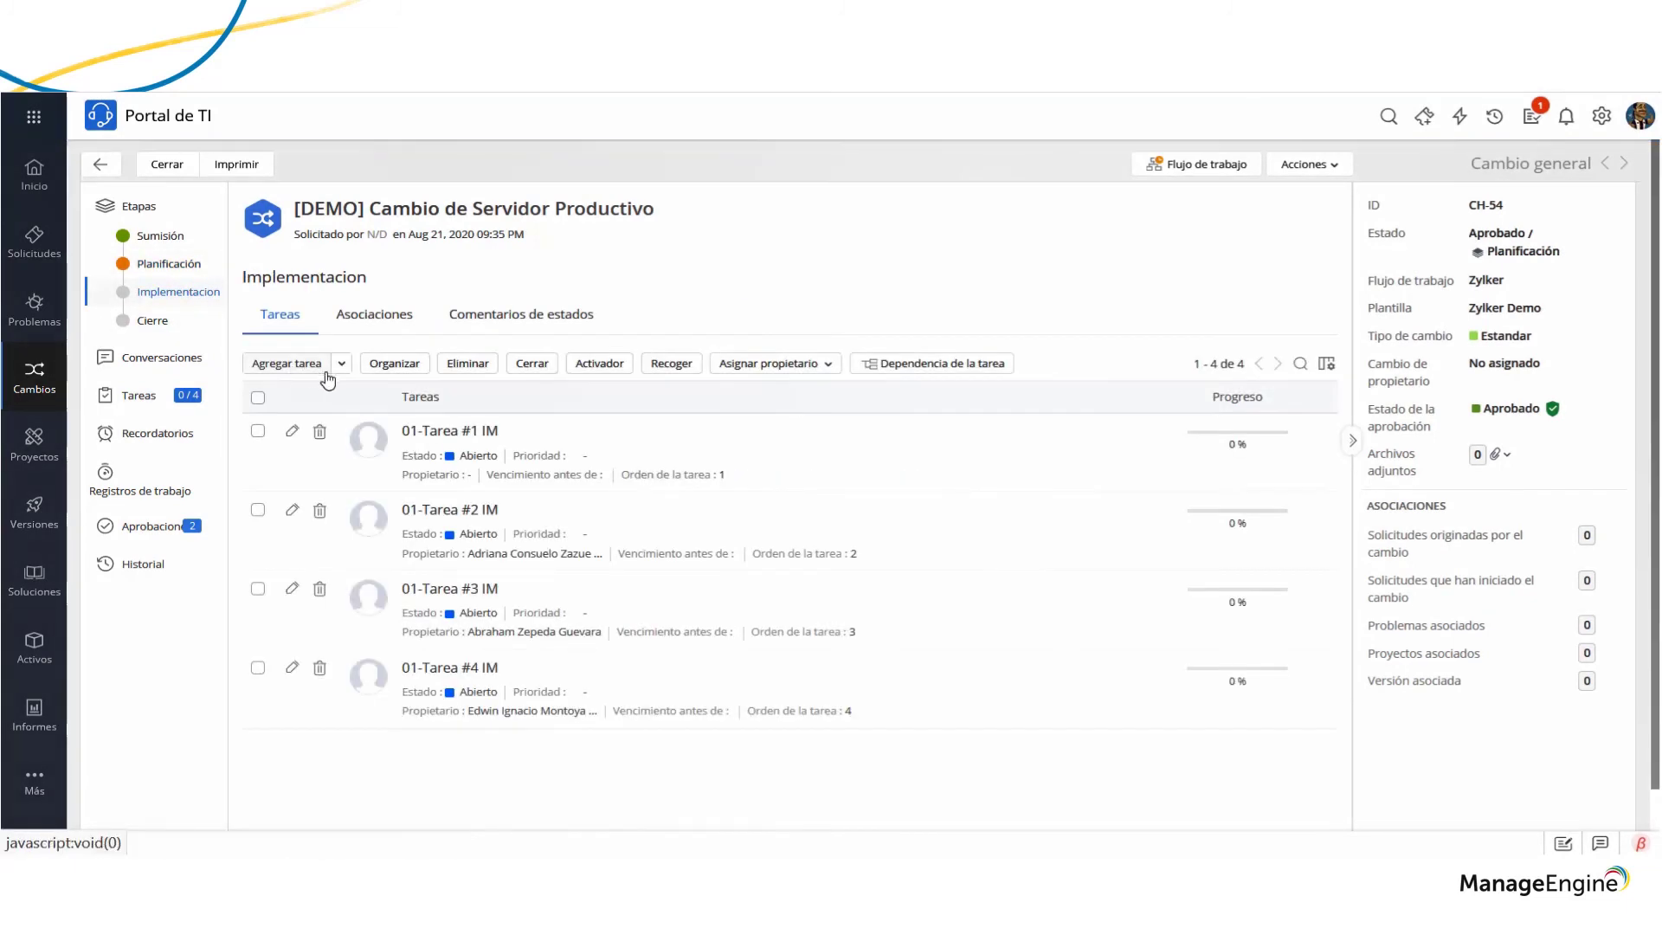
{"action": "left_click", "coordinate": [184, 267]}
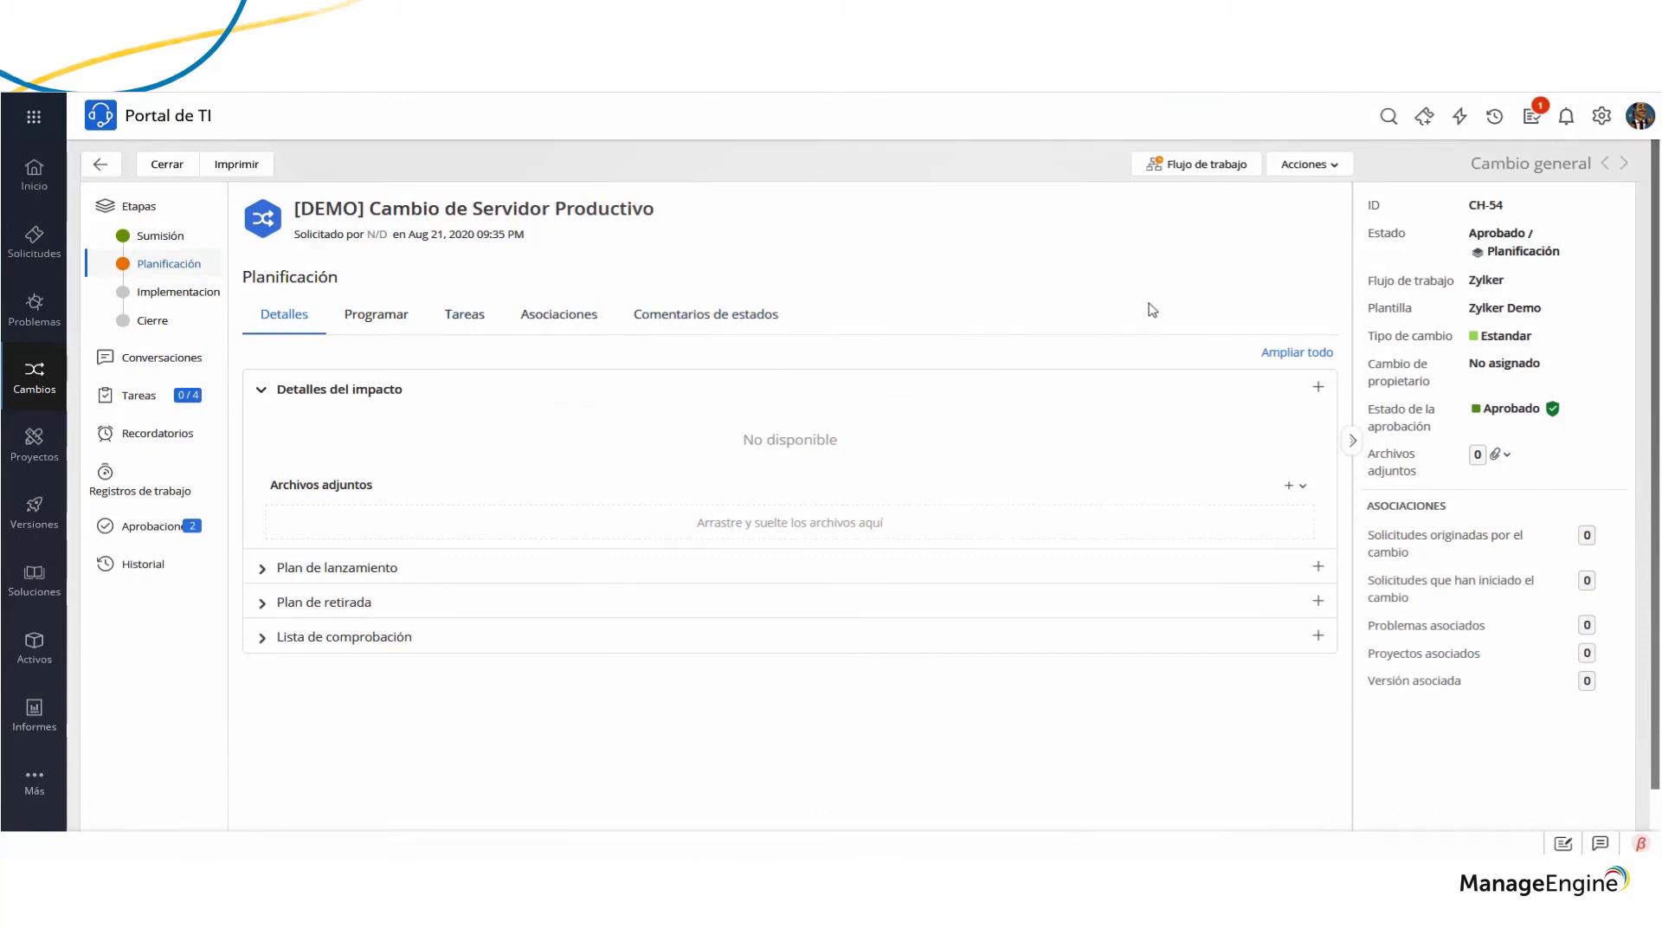
Advance the change to the Implementacion stage with the status En Progreso and save the stage change
{"action": "left_click", "coordinate": [1525, 252]}
{"action": "left_click", "coordinate": [1439, 326]}
{"action": "left_click", "coordinate": [1386, 438]}
{"action": "left_click", "coordinate": [1373, 383]}
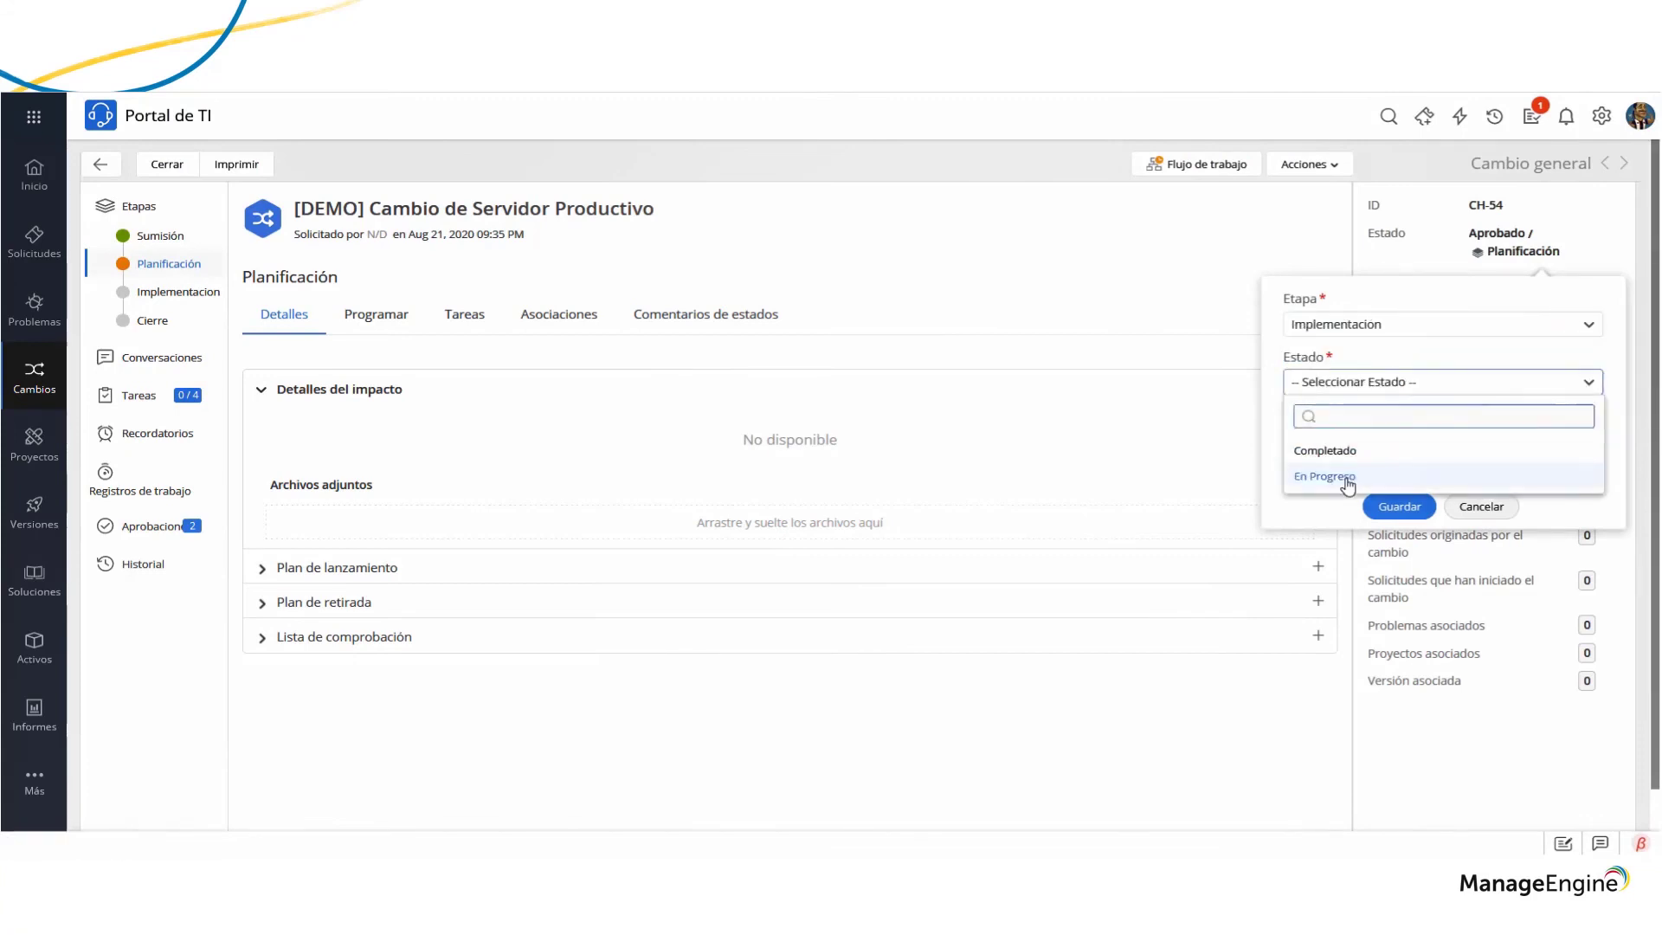
{"action": "left_click", "coordinate": [1321, 475]}
{"action": "left_click", "coordinate": [1349, 453]}
{"action": "left_click", "coordinate": [1413, 506]}
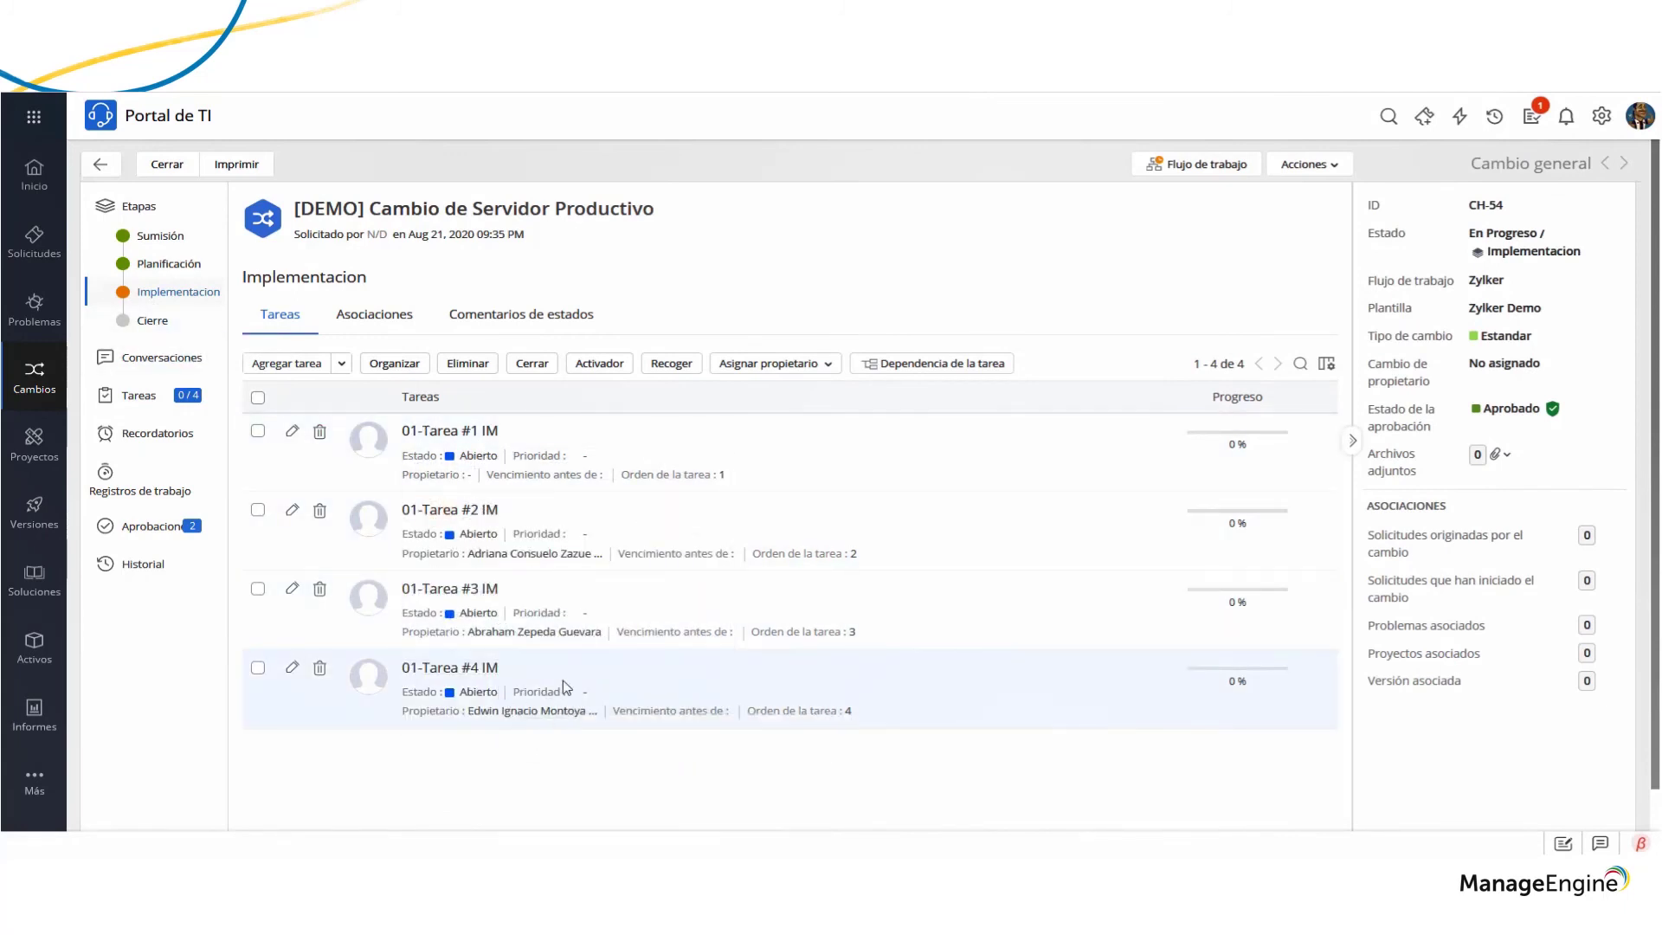
Select all tasks of the Implementacion stage and close them together
{"action": "left_click", "coordinate": [257, 398]}
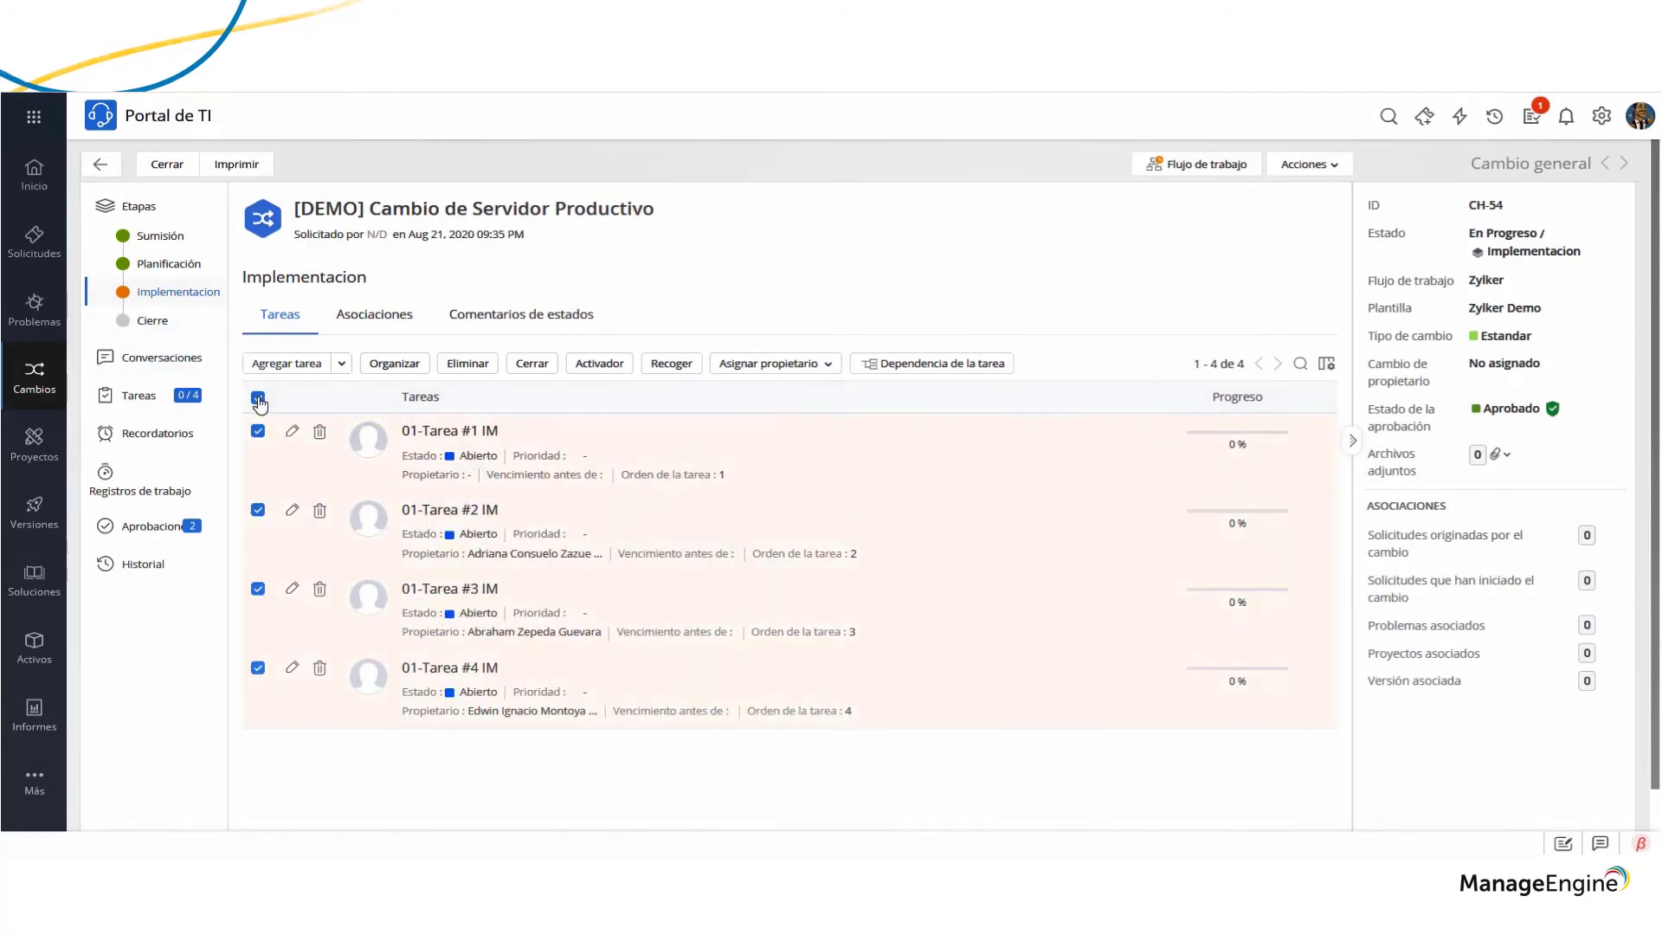
{"action": "left_click", "coordinate": [535, 367]}
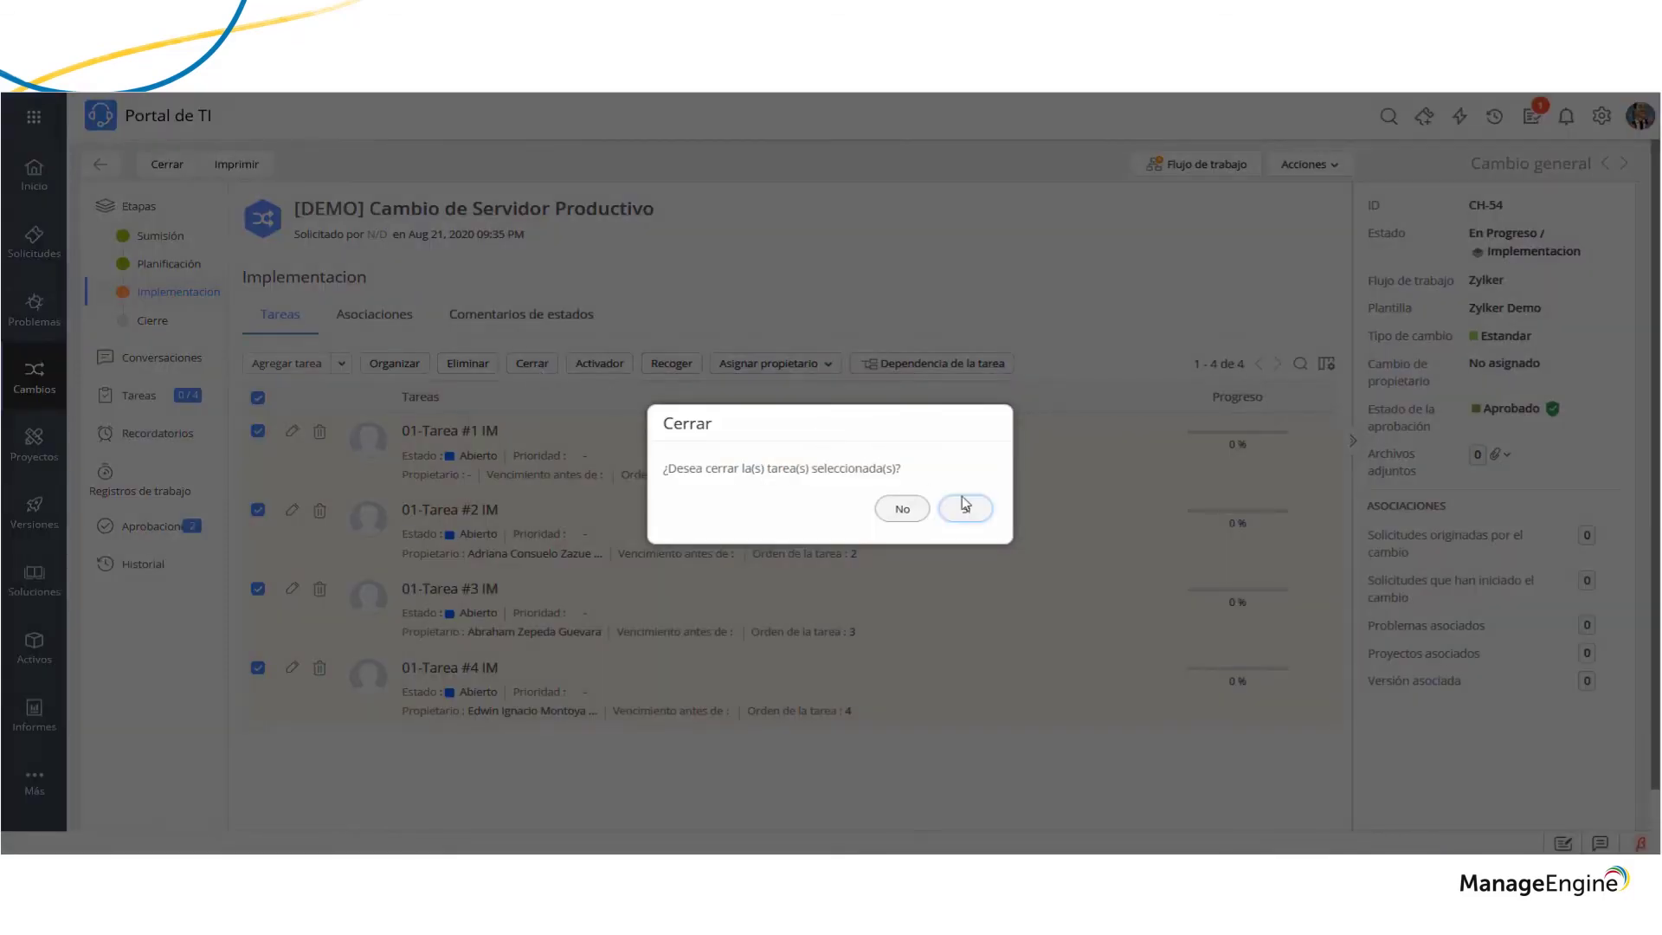
{"action": "left_click", "coordinate": [969, 511]}
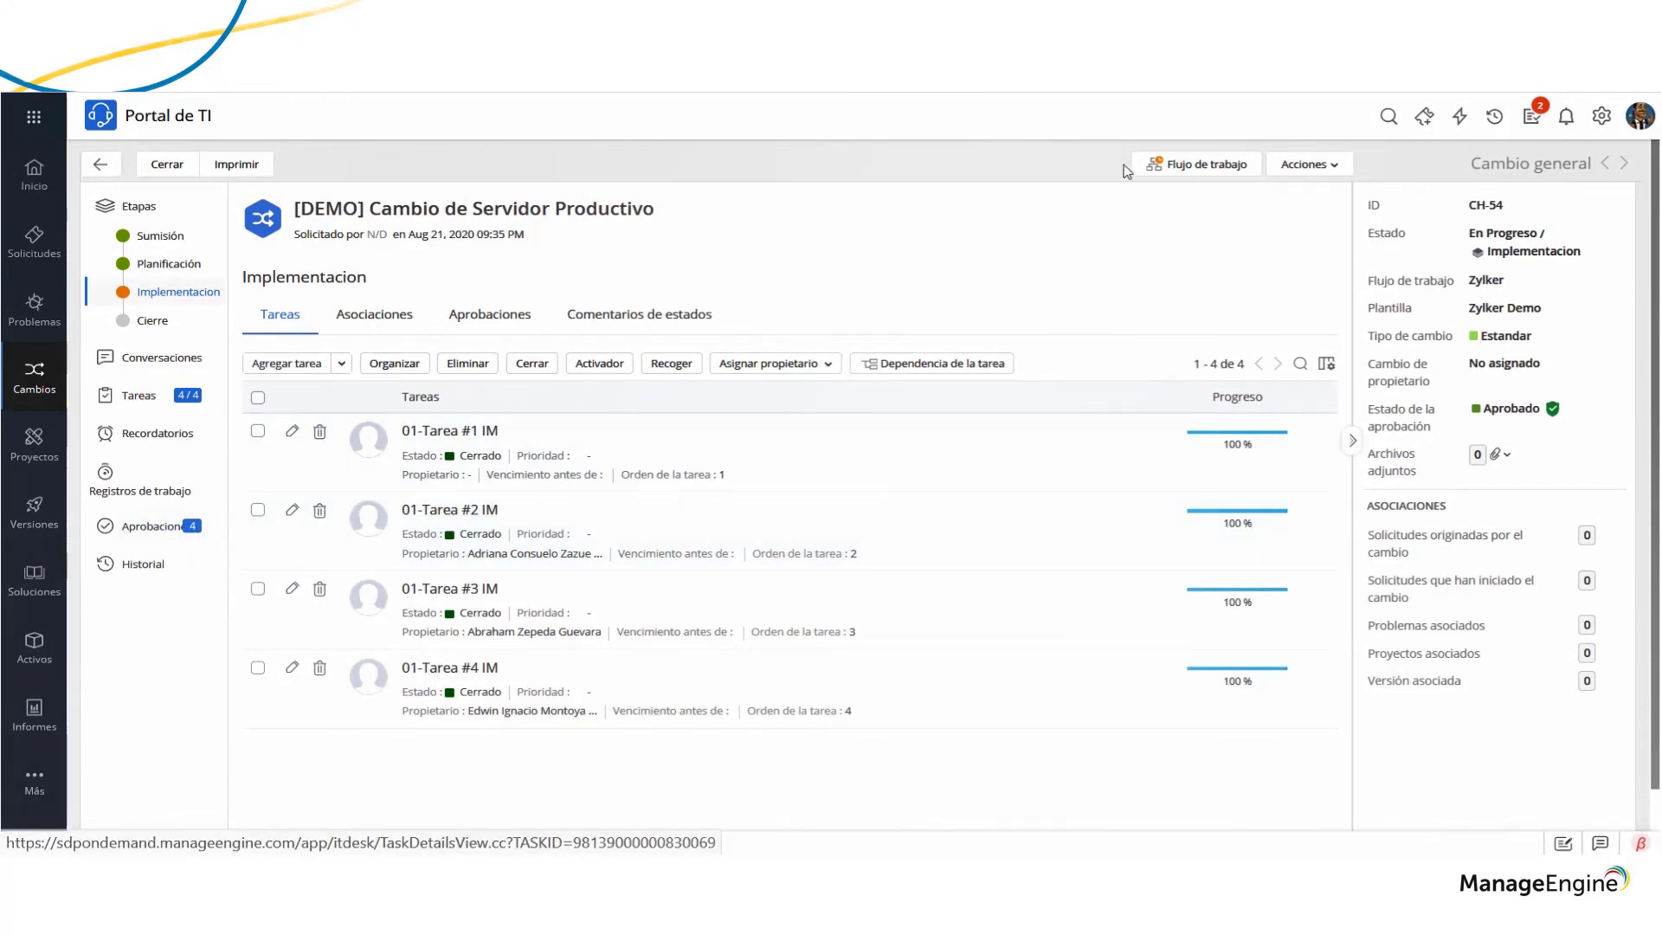
Examine the change's progress in the Zylker workflow execution diagram, and return to the change
{"action": "left_click", "coordinate": [1182, 167]}
{"action": "left_click", "coordinate": [1182, 167]}
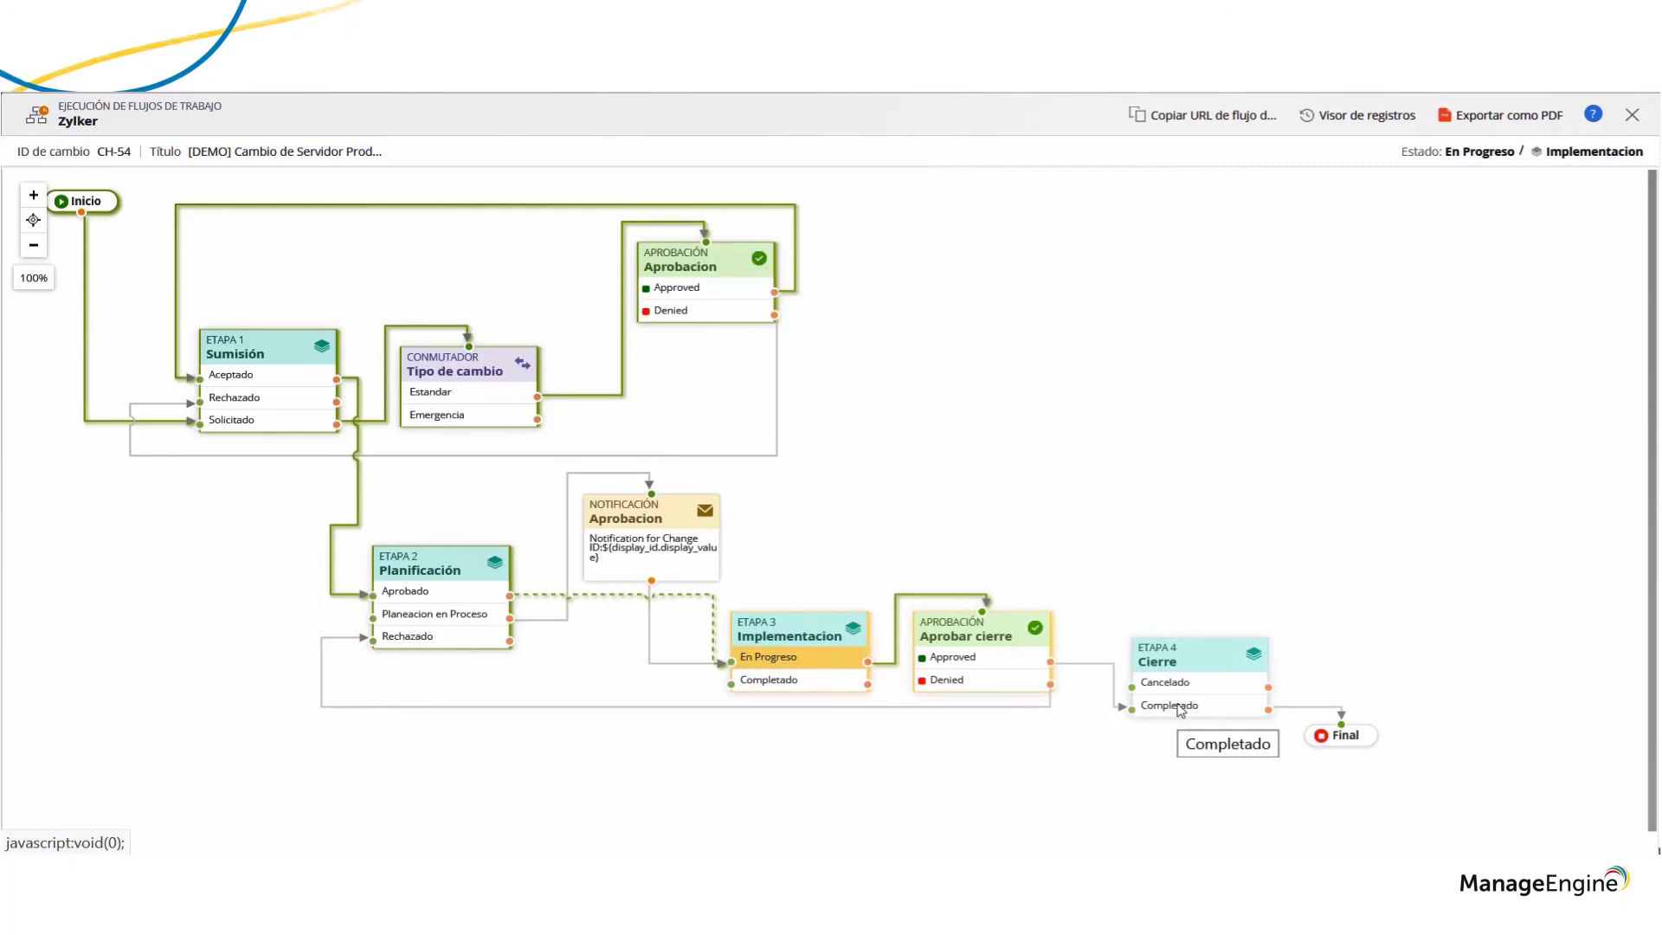
{"action": "left_click", "coordinate": [1634, 116]}
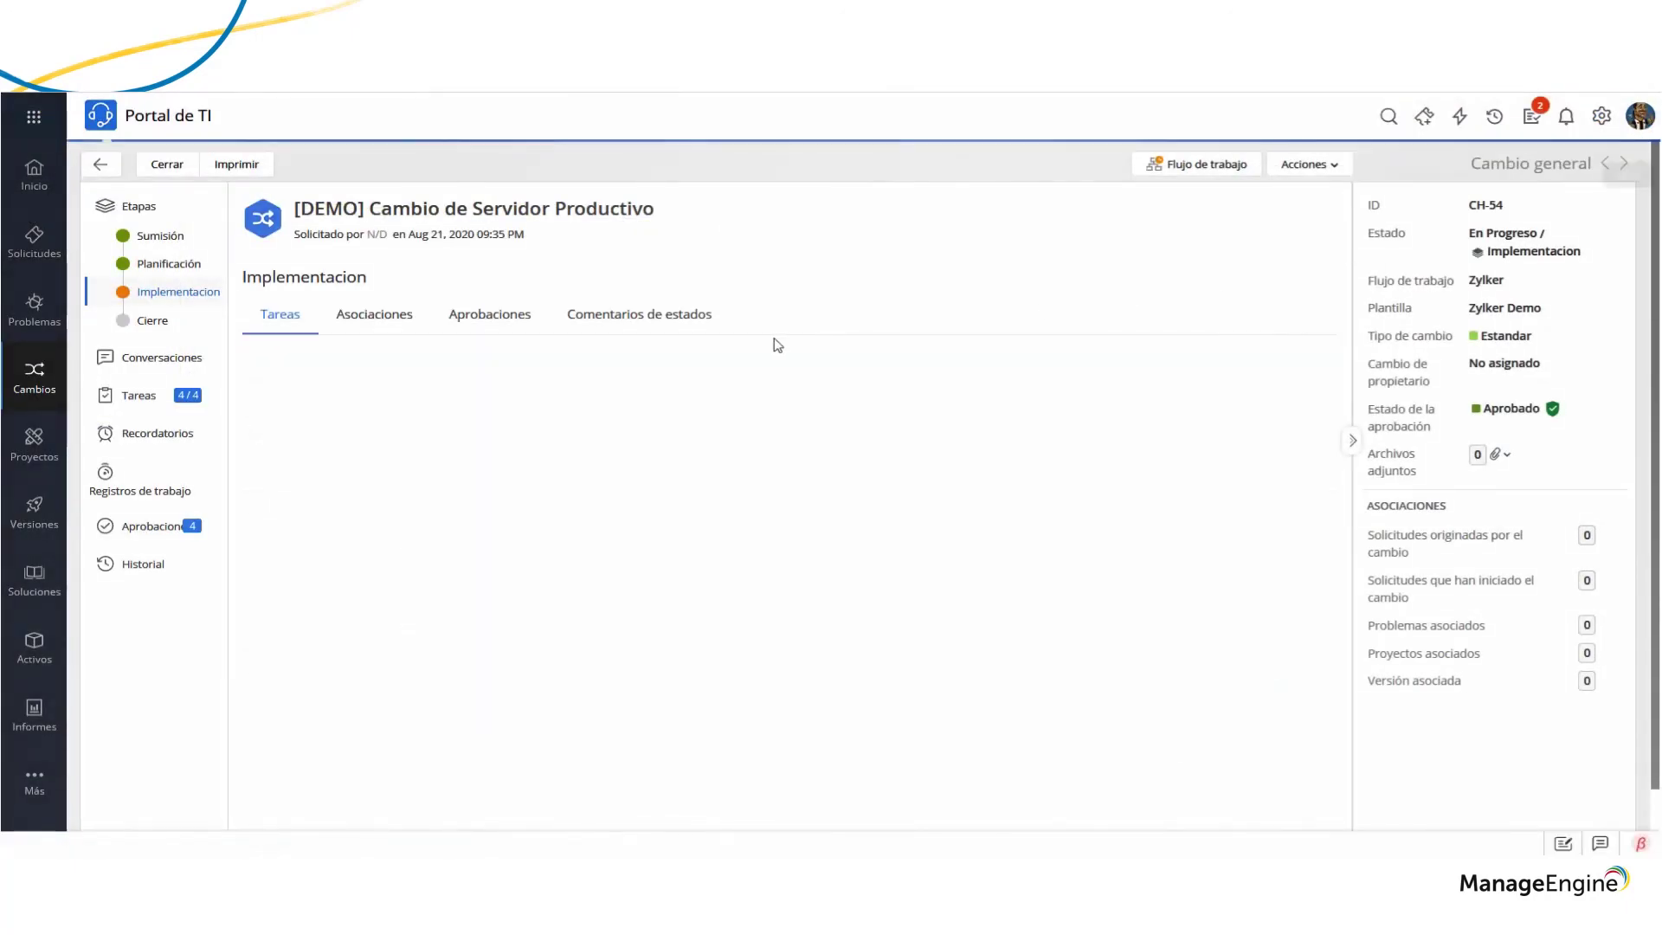
Set the change's stage to Cierre and its status to Completado with the status comment OK, and save
{"action": "left_click", "coordinate": [1494, 253]}
{"action": "left_click", "coordinate": [1425, 327]}
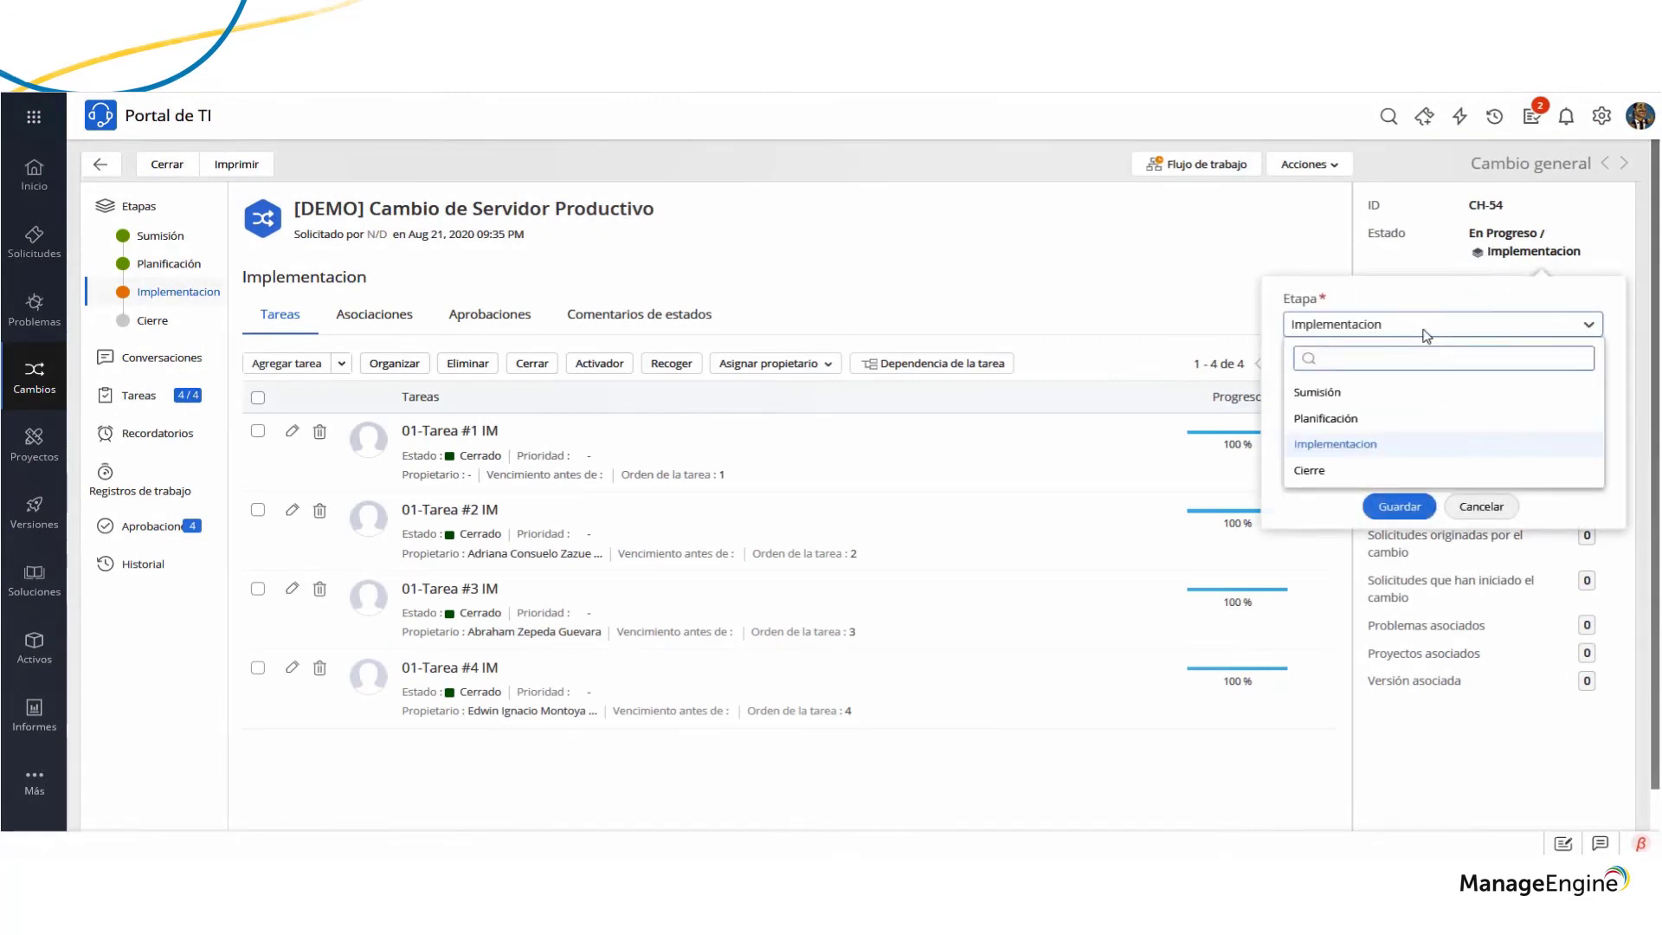
{"action": "left_click", "coordinate": [1389, 470]}
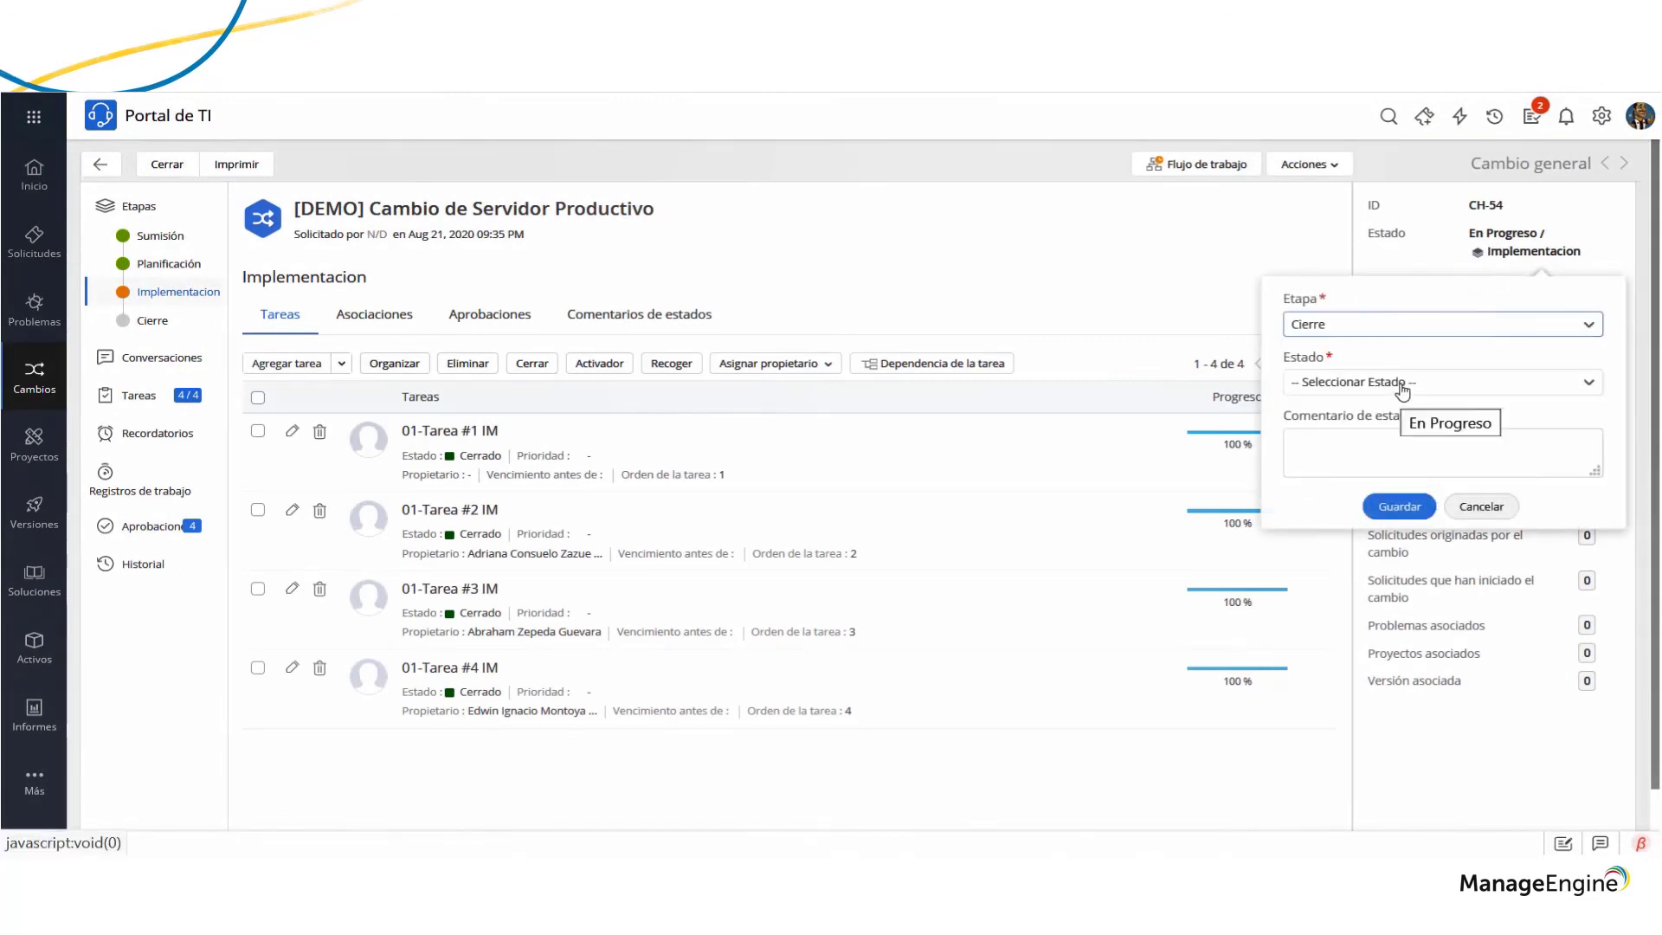
{"action": "left_click", "coordinate": [1402, 382]}
{"action": "left_click", "coordinate": [1383, 474]}
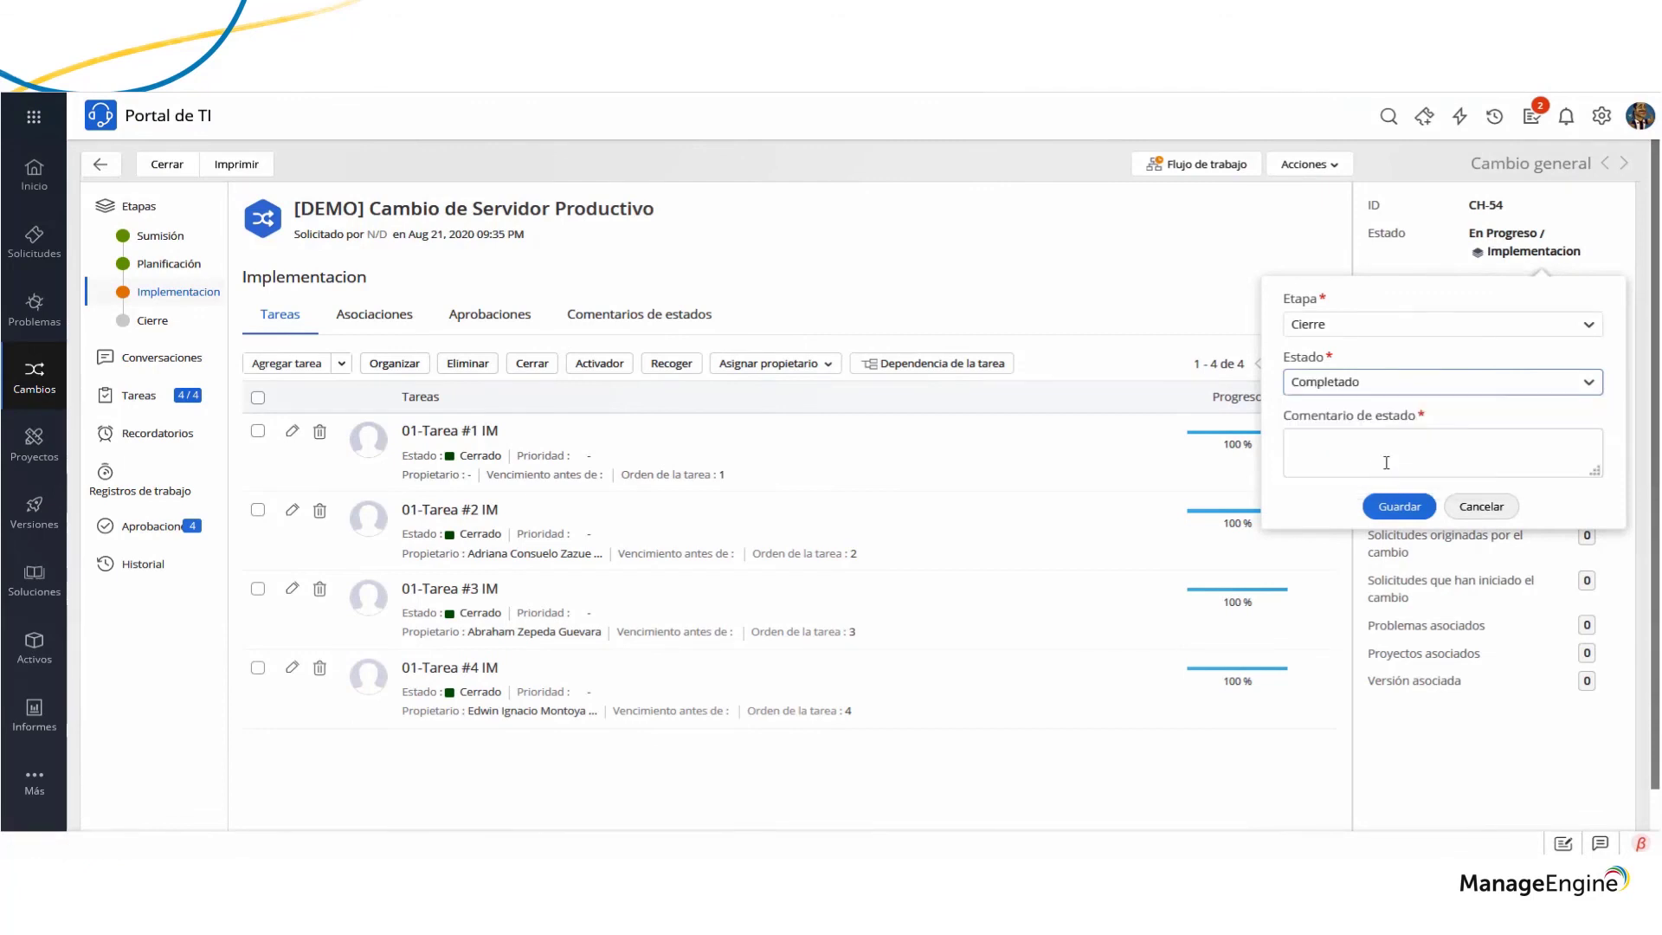
{"action": "left_click", "coordinate": [1385, 462]}
{"action": "type", "text": "OK"}
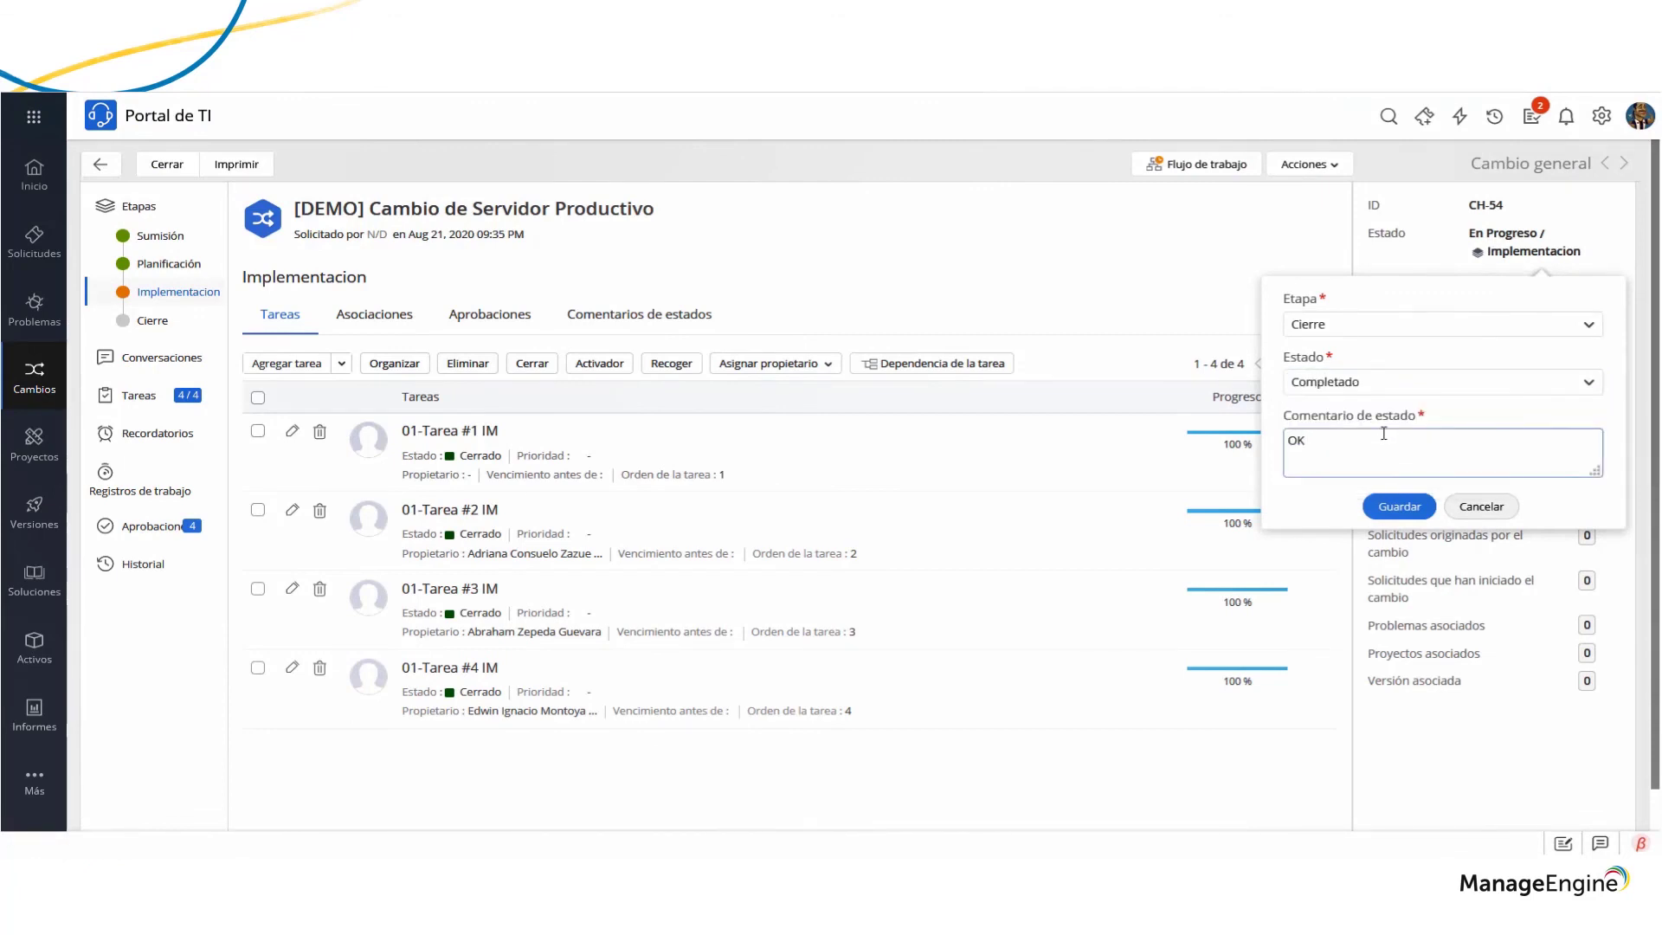
{"action": "left_click", "coordinate": [1400, 509]}
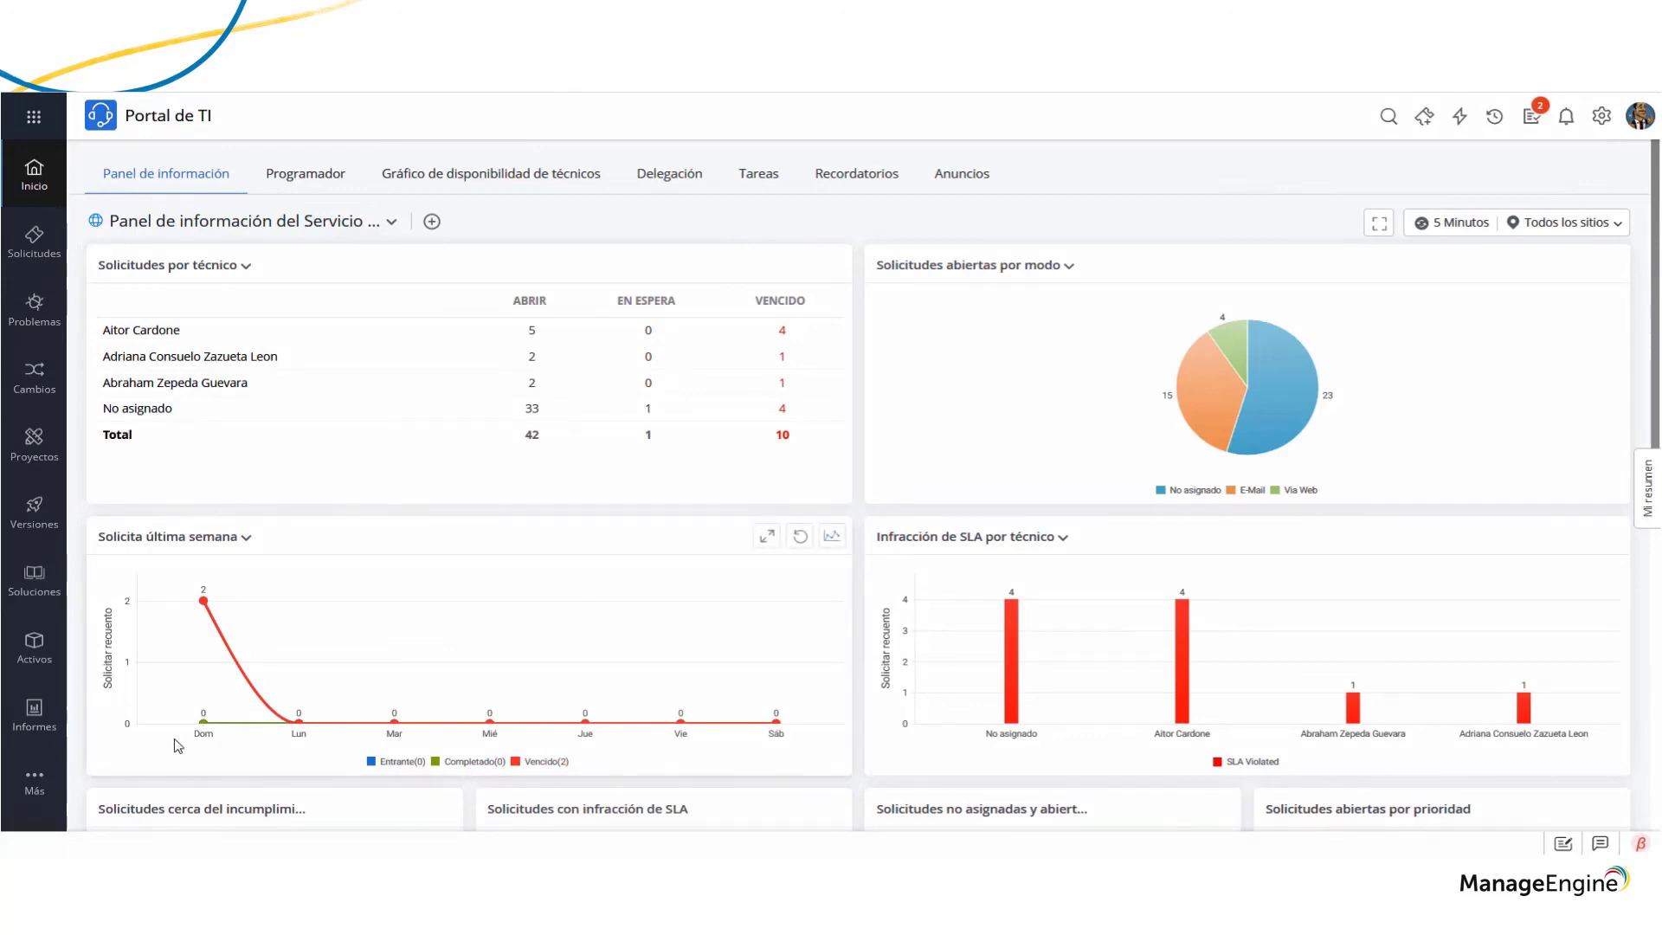
Open the reports list and examine the change report folders, including the reports inside Cambios pendientes
{"action": "left_click", "coordinate": [35, 718]}
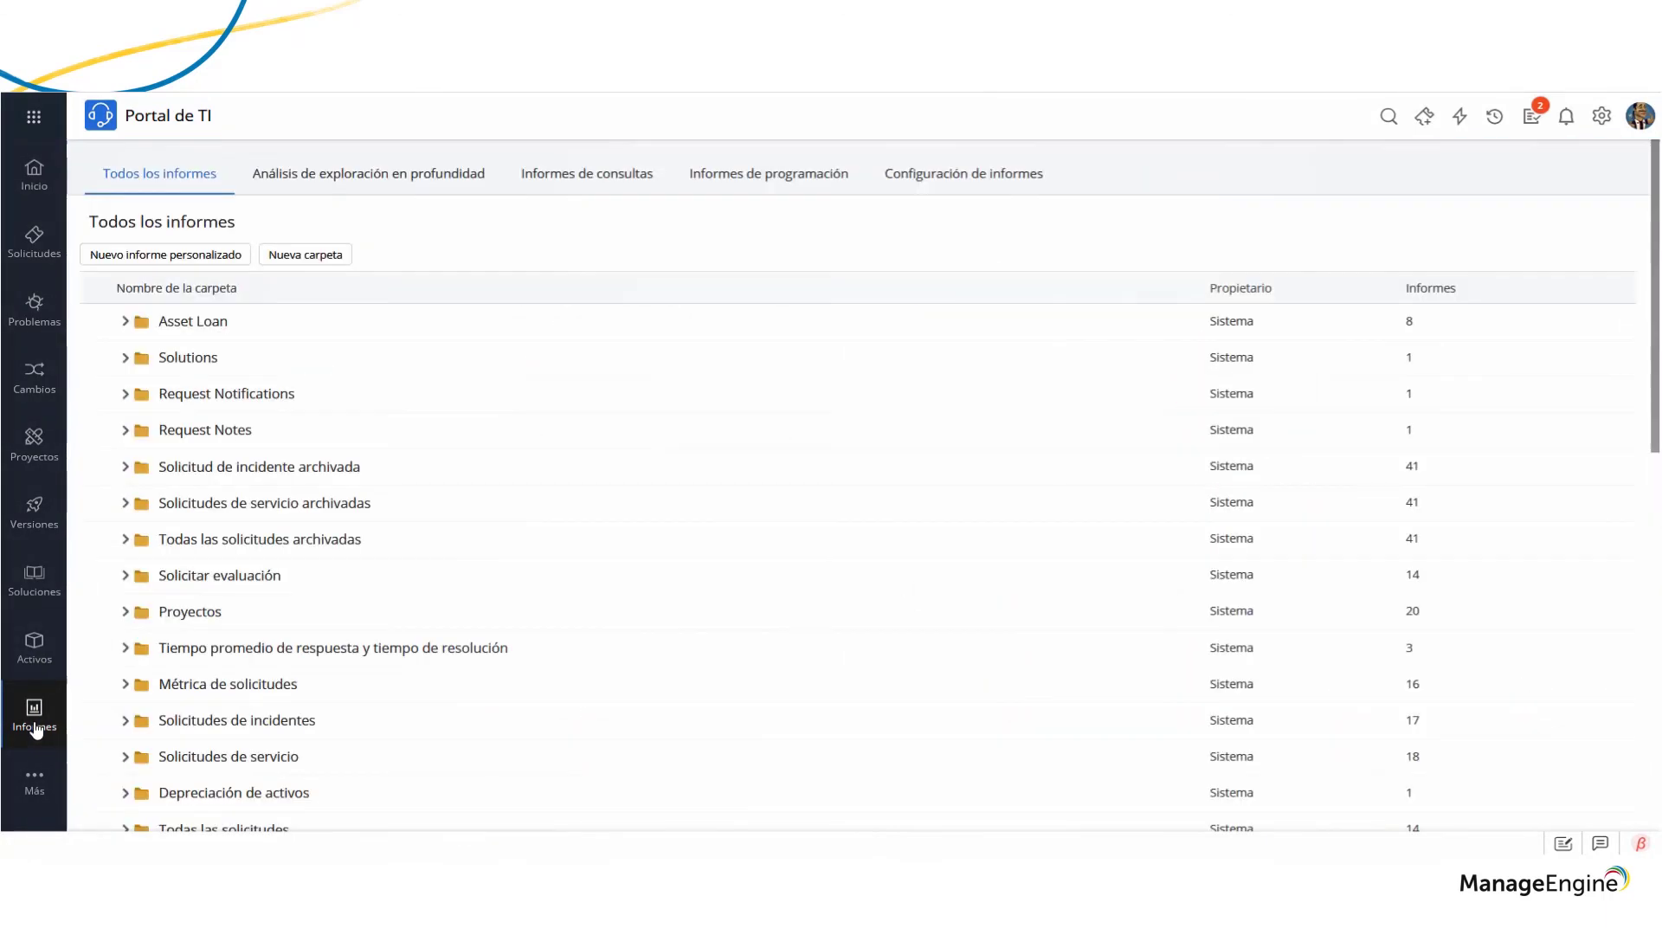
{"action": "scroll", "coordinate": [347, 511], "scroll_direction": "down", "scroll_amount": 6}
{"action": "scroll", "coordinate": [359, 533], "scroll_direction": "down", "scroll_amount": 4}
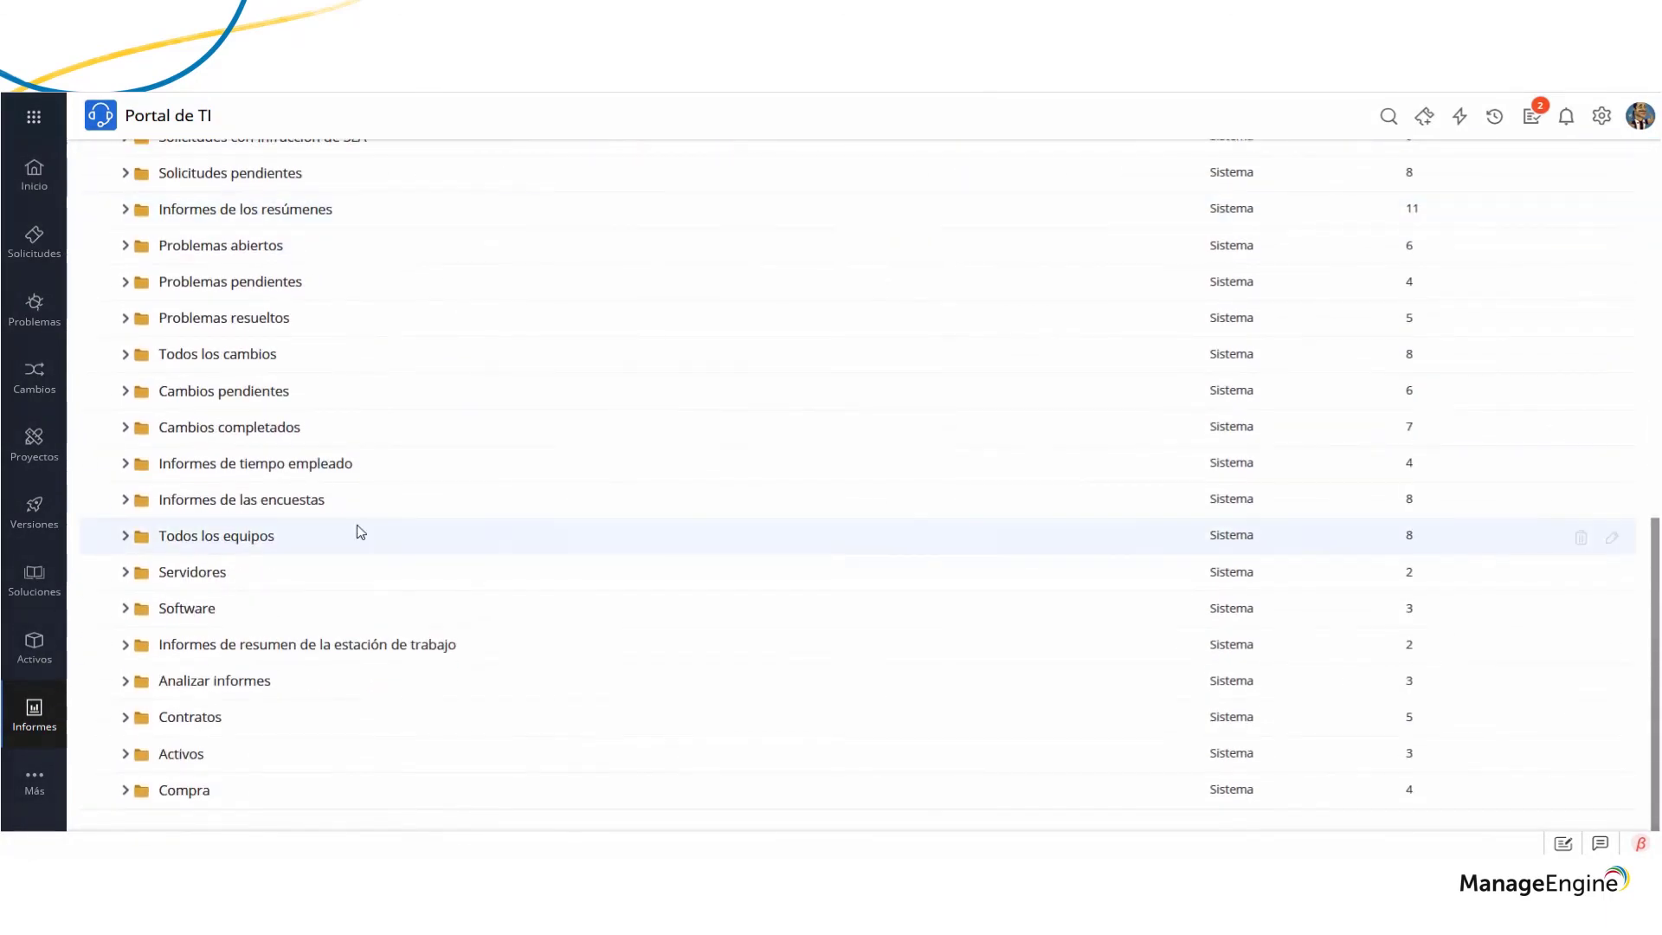
{"action": "left_click", "coordinate": [293, 355]}
{"action": "left_click", "coordinate": [292, 355]}
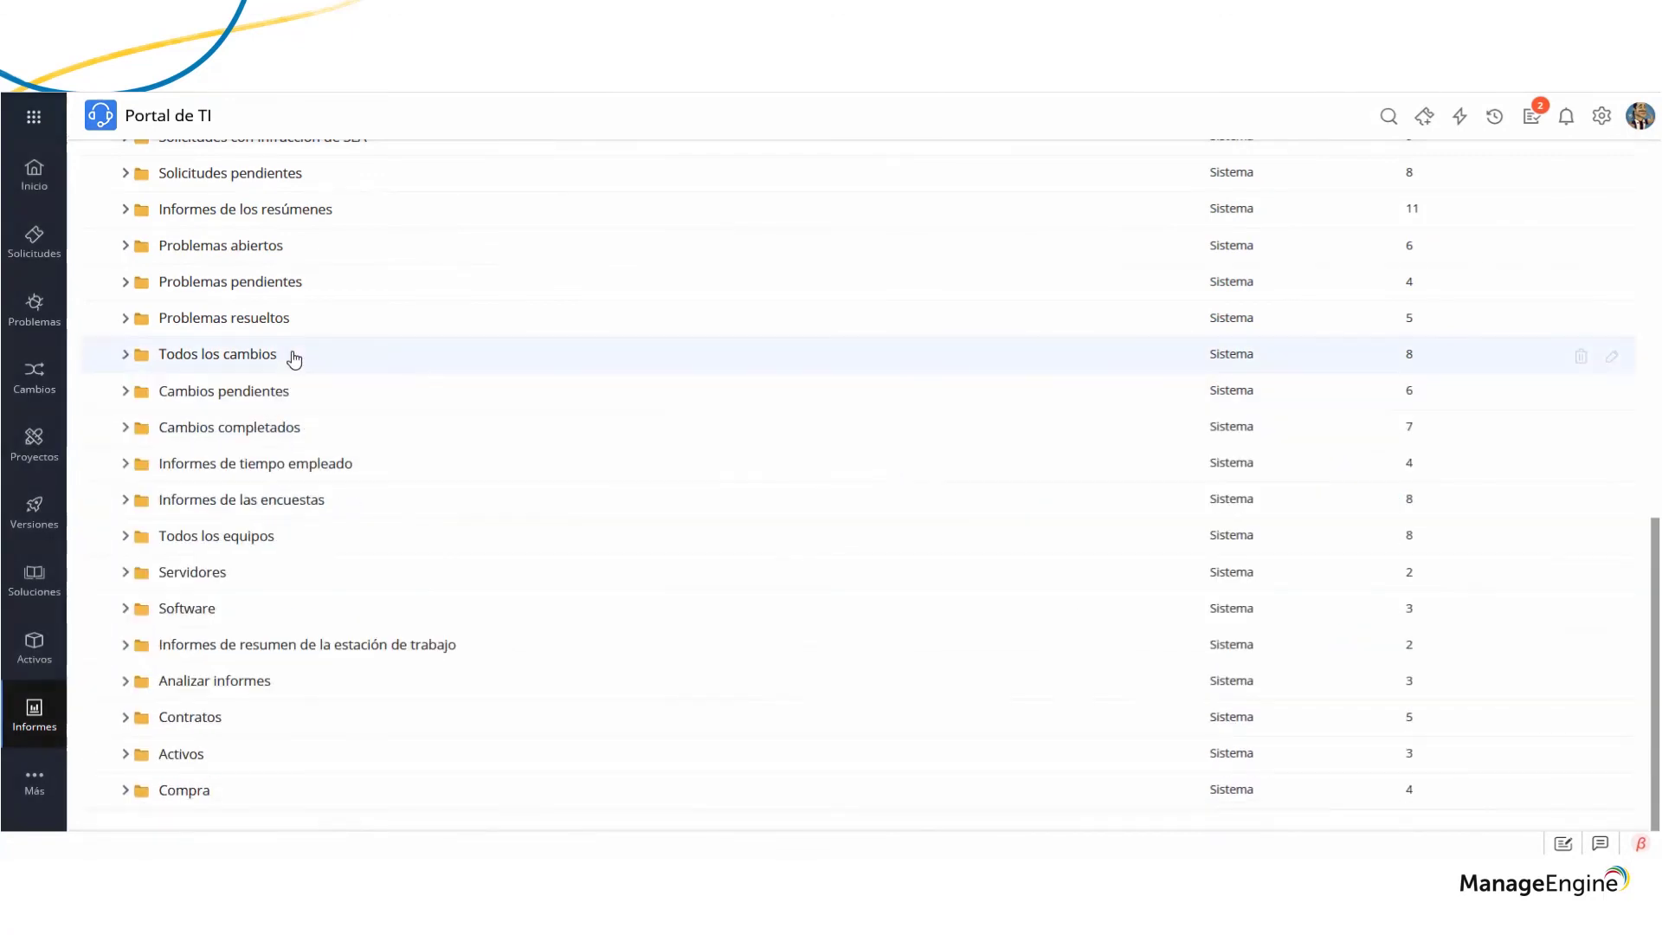
{"action": "left_click", "coordinate": [278, 389]}
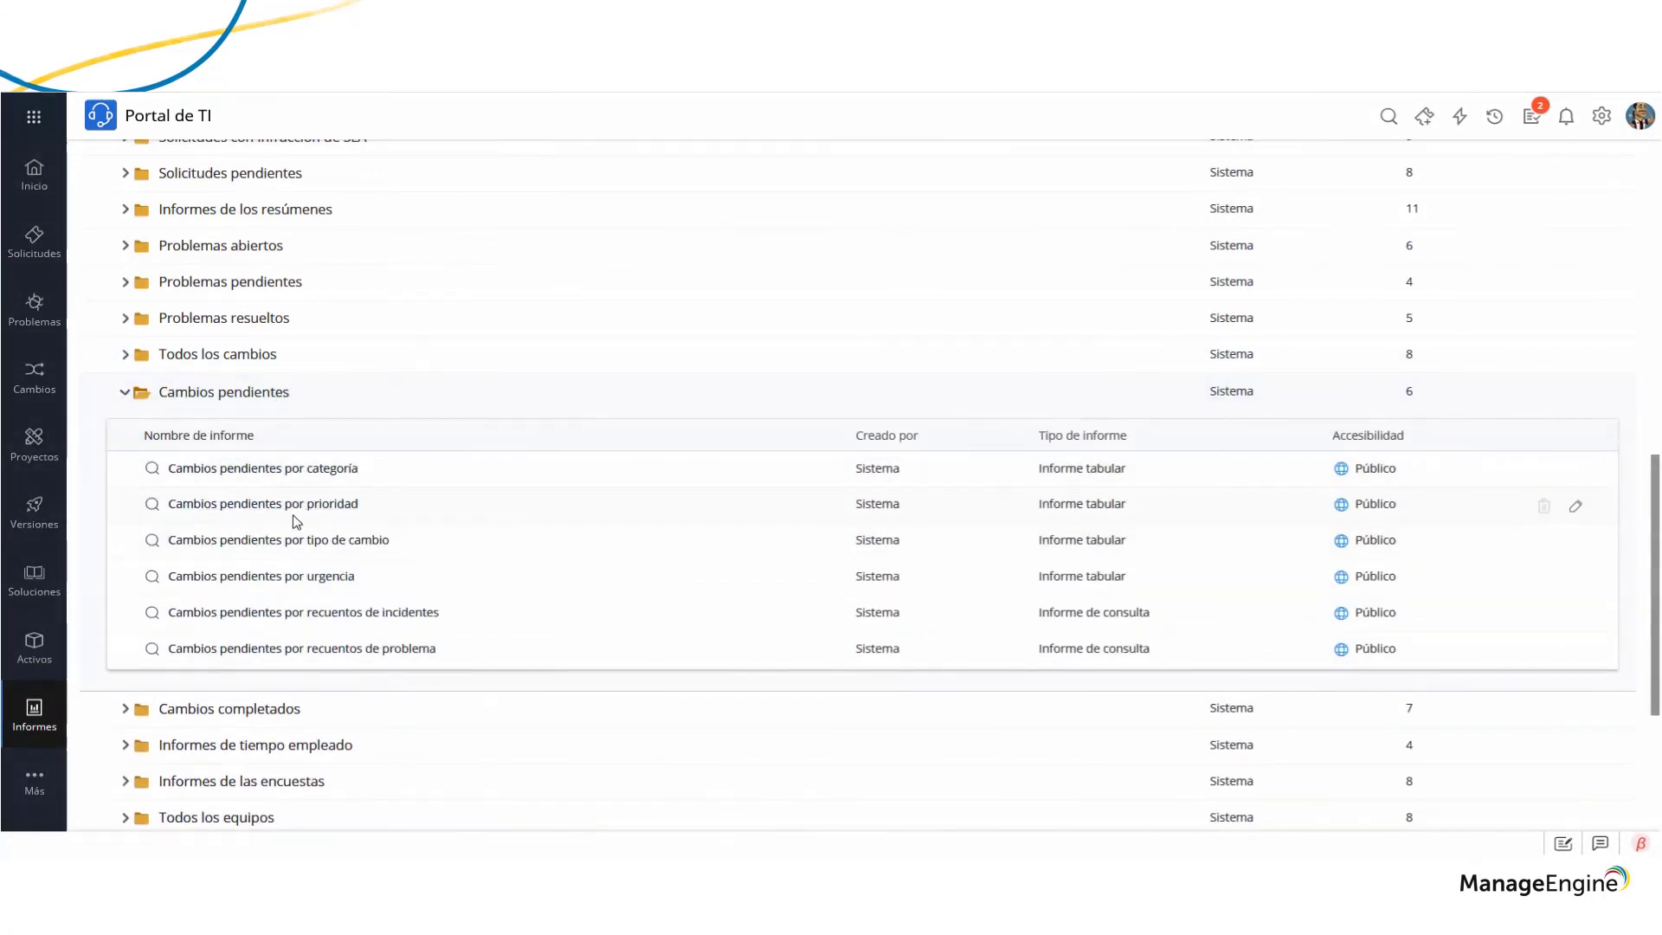
{"action": "left_click", "coordinate": [344, 396]}
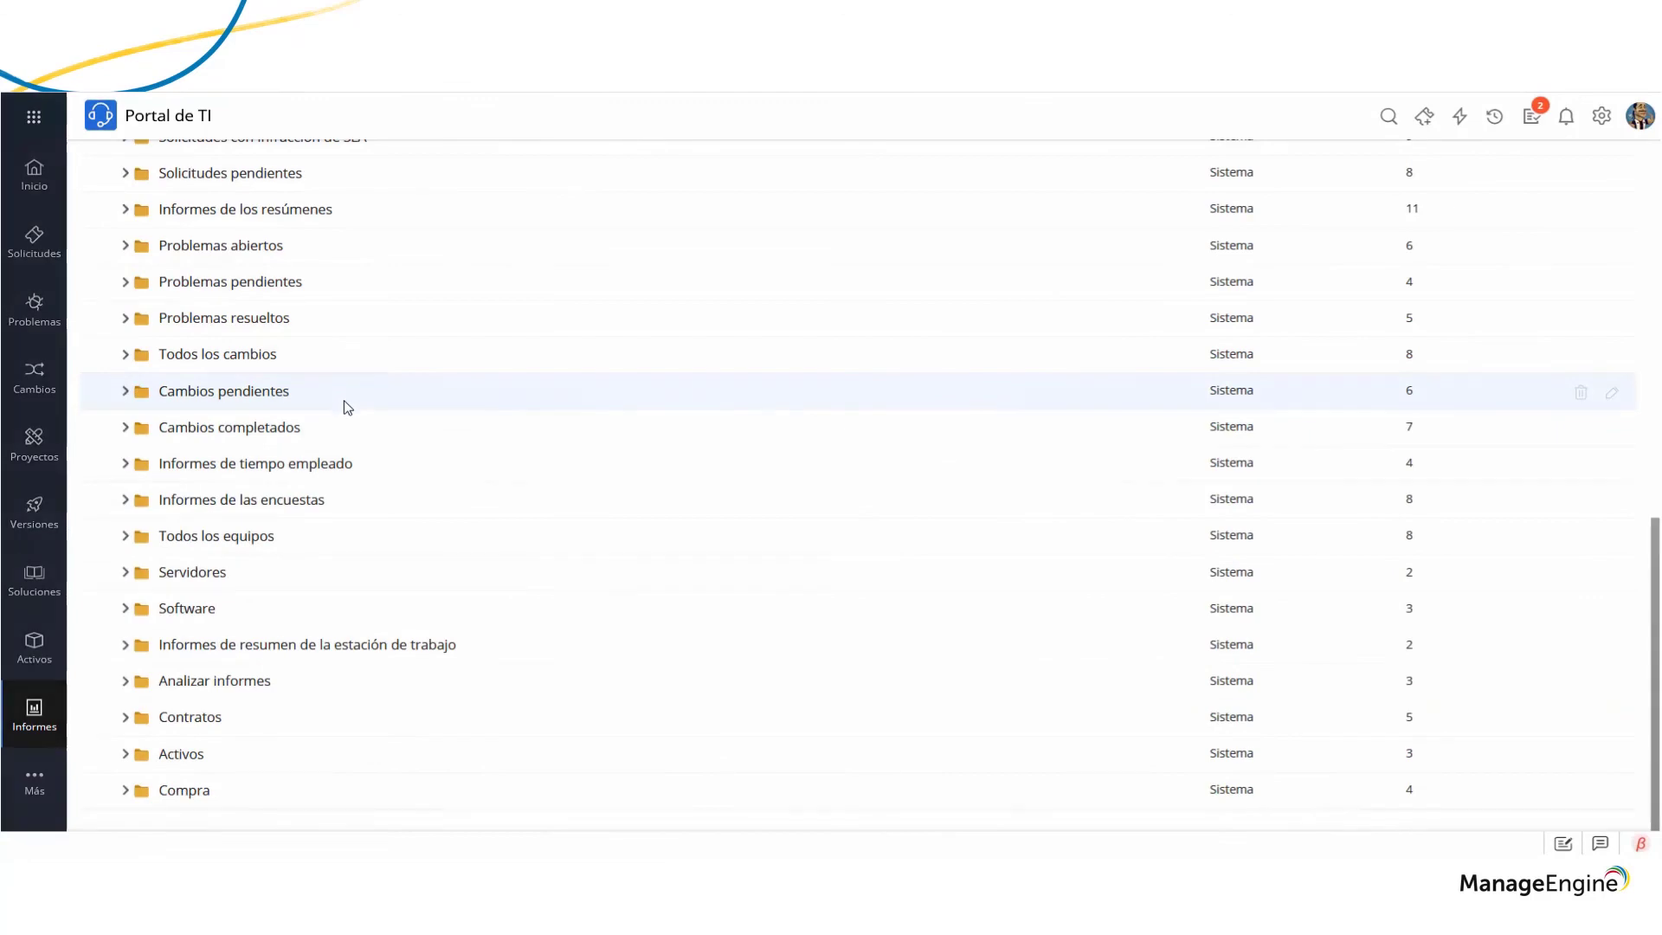
Start a new custom tabular report for the Cambios module in the report wizard and browse its available columns
{"action": "scroll", "coordinate": [345, 400], "scroll_direction": "up", "scroll_amount": 10}
{"action": "left_click", "coordinate": [212, 260]}
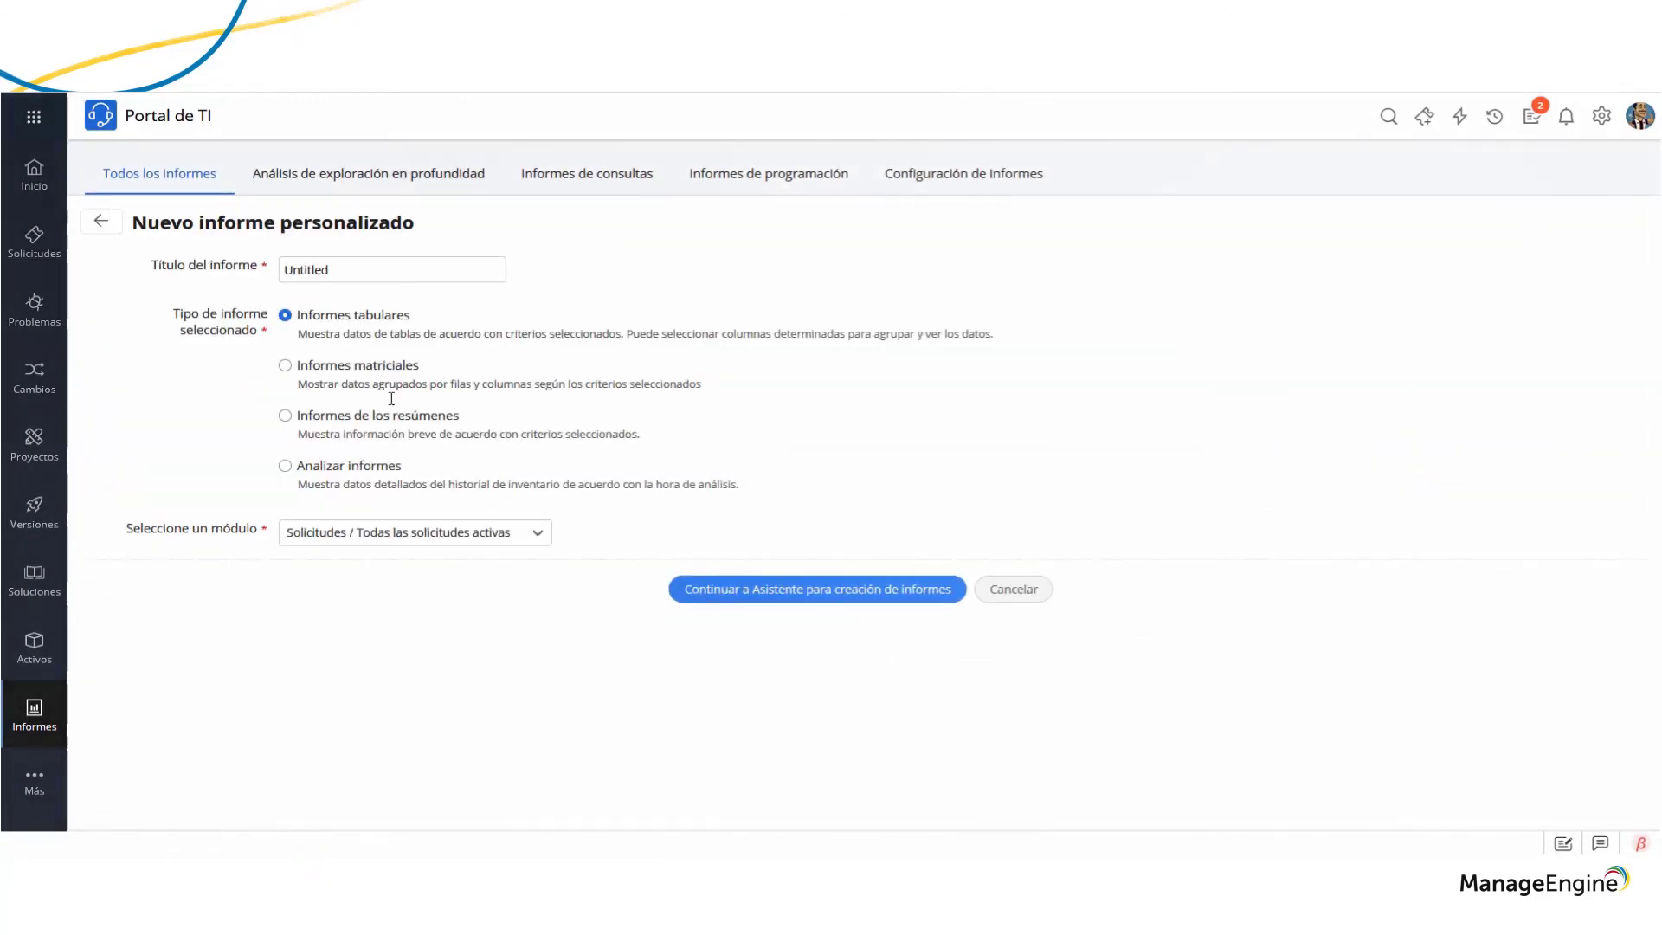
{"action": "left_click", "coordinate": [439, 533]}
{"action": "scroll", "coordinate": [446, 606], "scroll_direction": "up", "scroll_amount": 10}
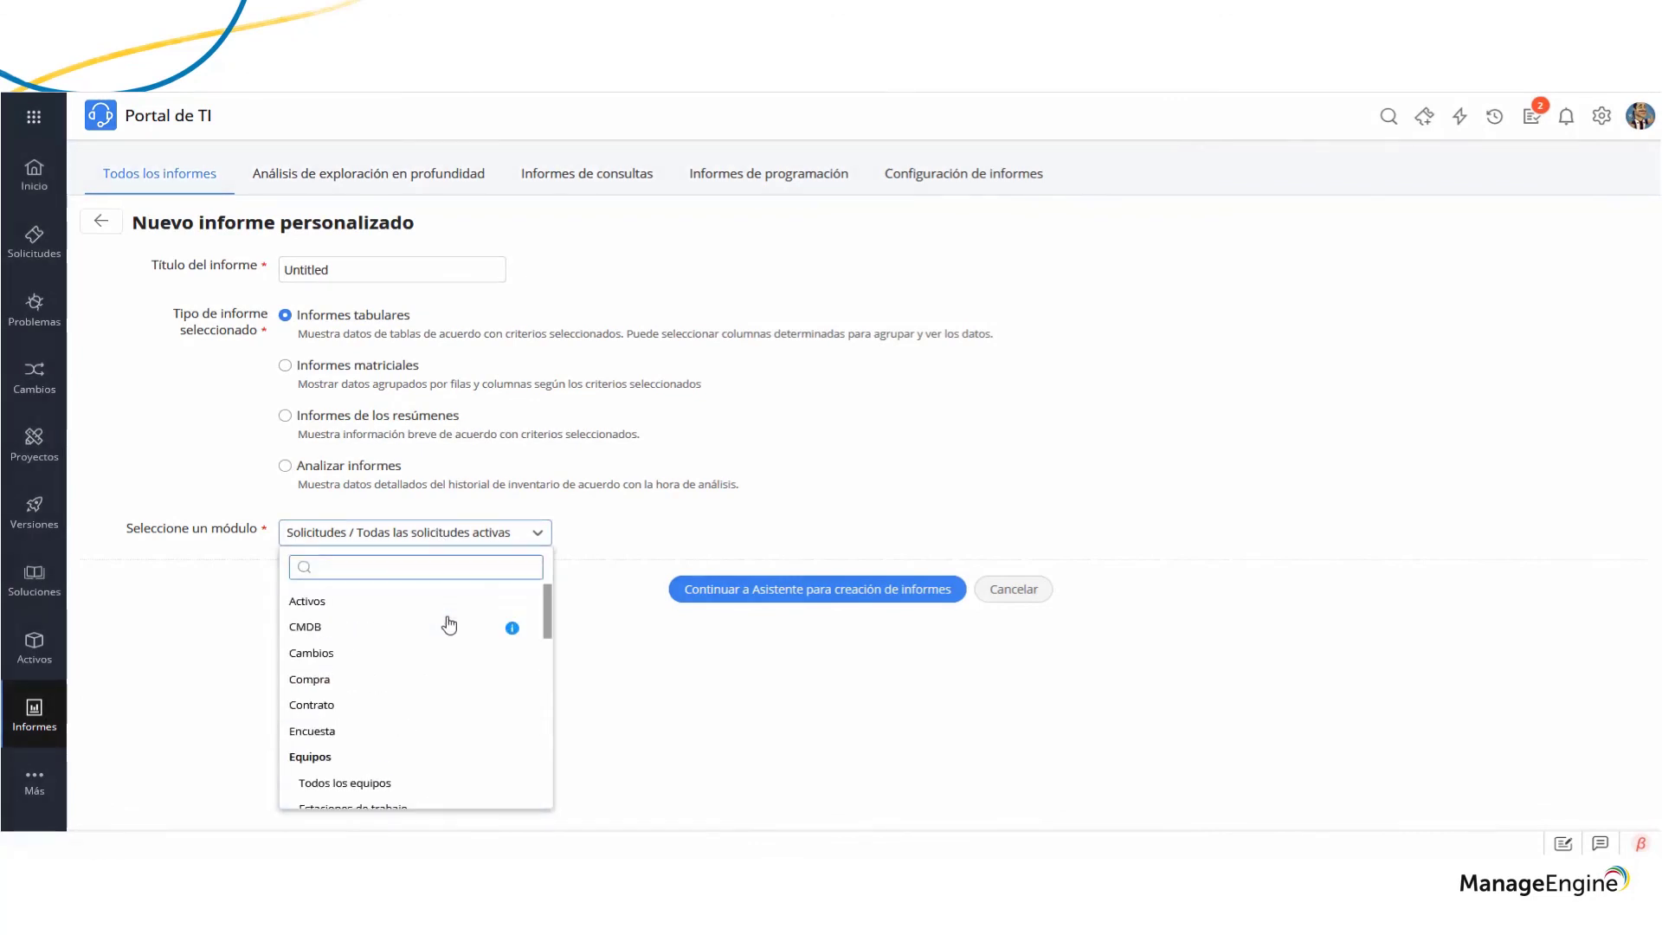
{"action": "left_click", "coordinate": [357, 655]}
{"action": "left_click", "coordinate": [750, 597]}
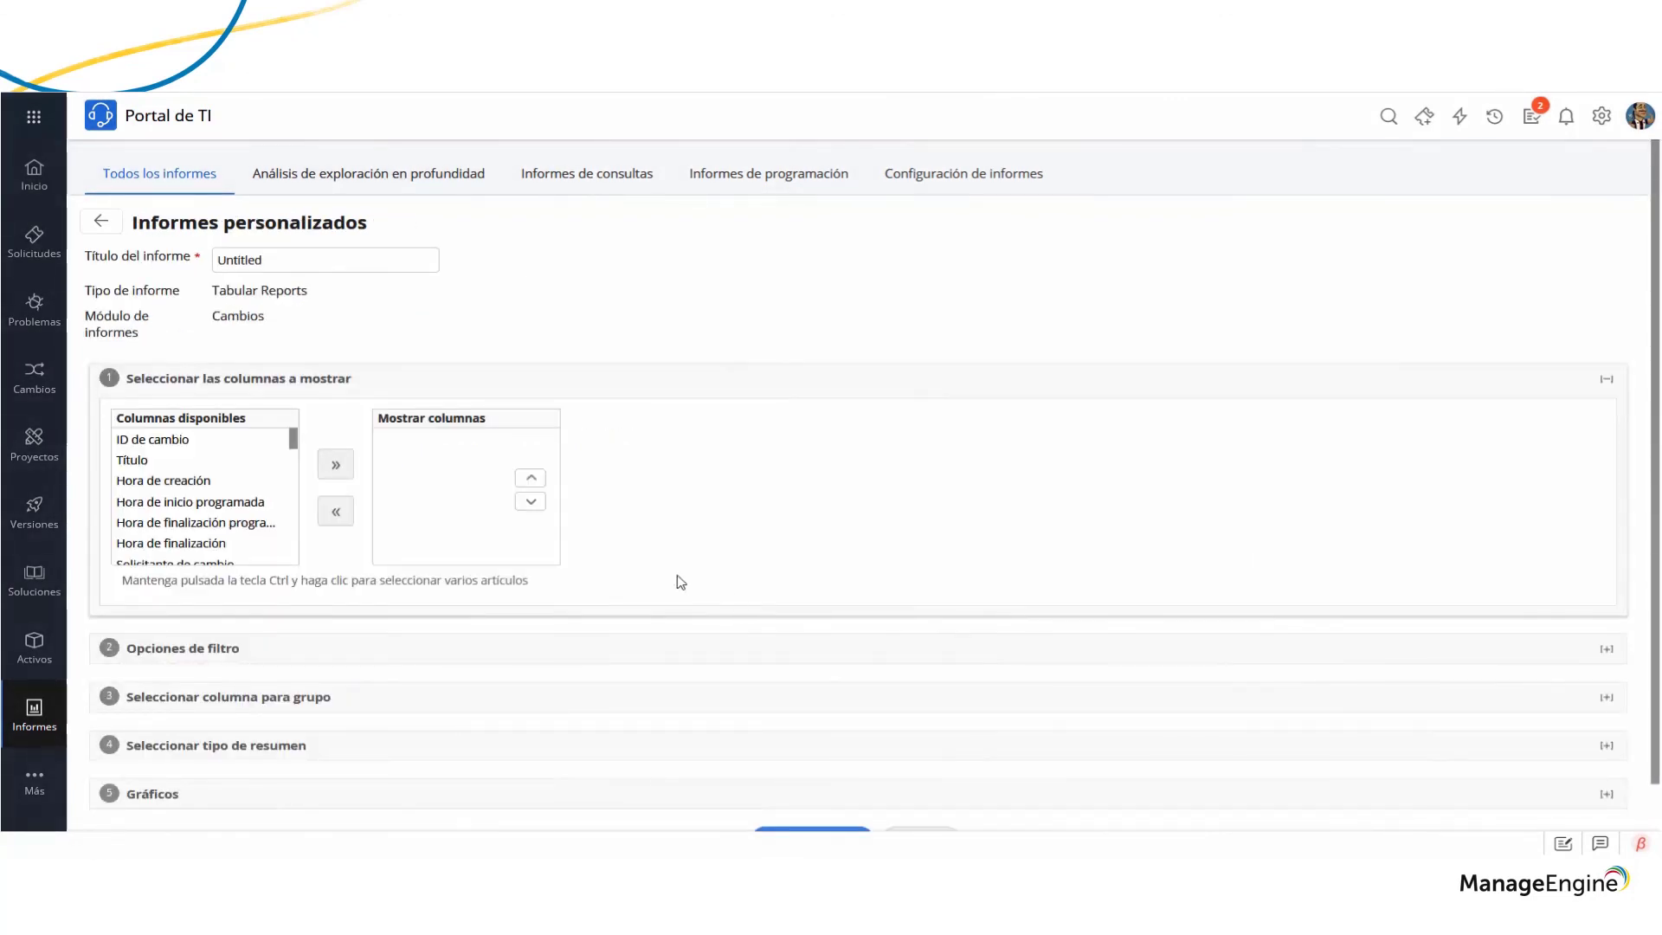
{"action": "scroll", "coordinate": [229, 458], "scroll_direction": "down", "scroll_amount": 3}
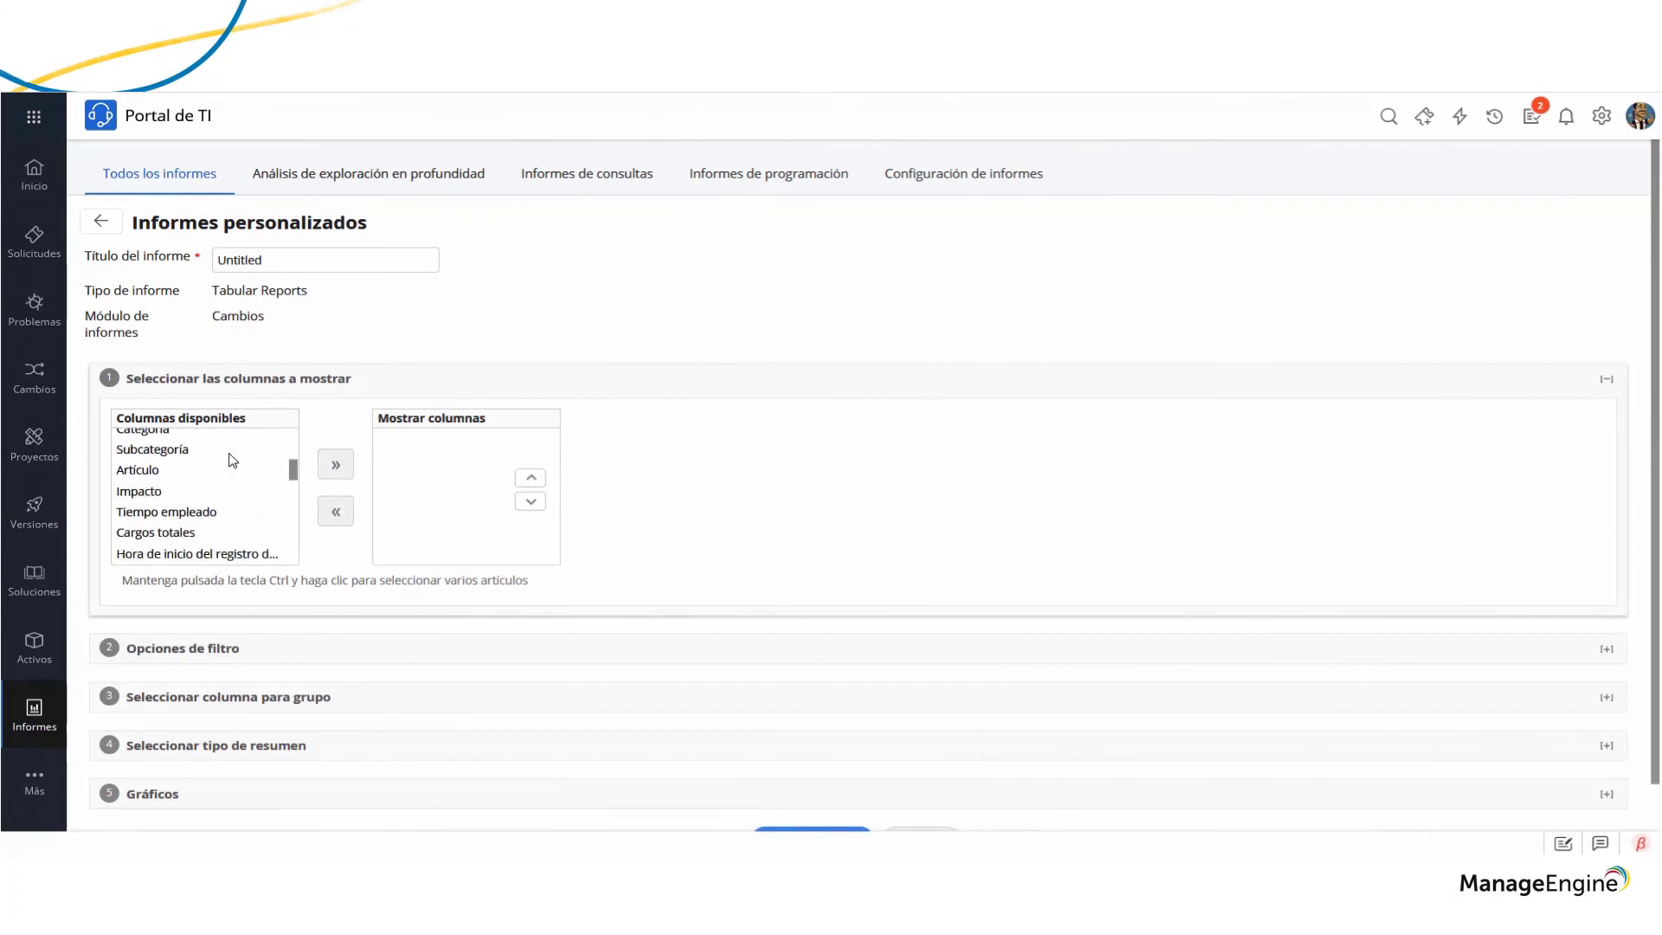